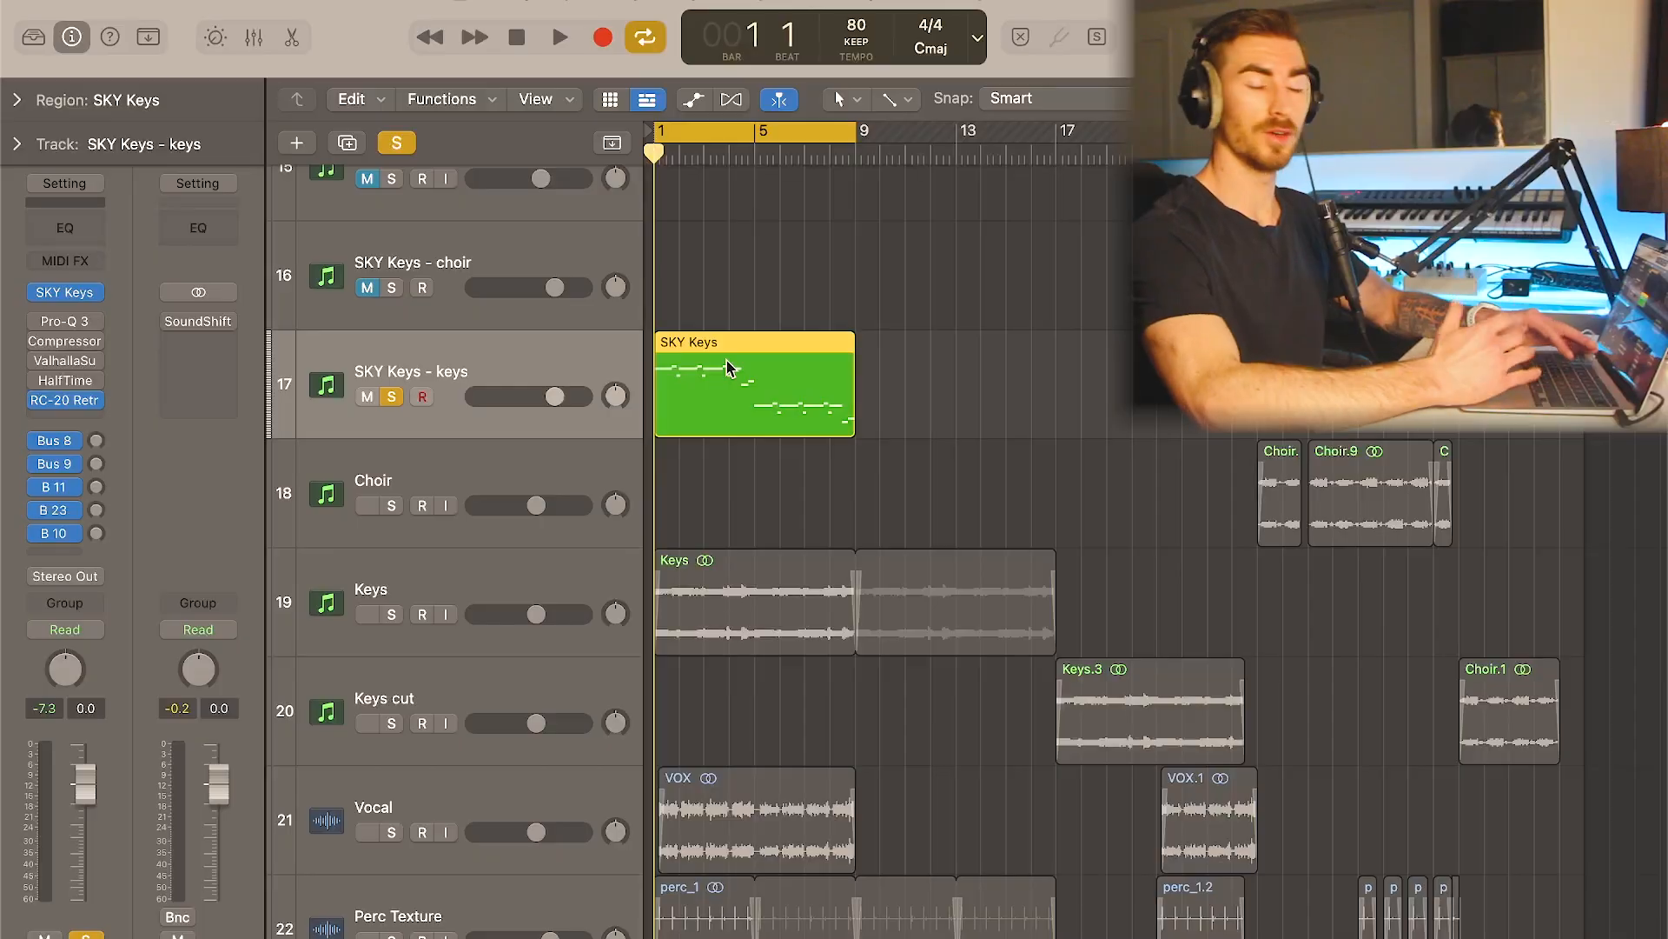
- Open the SKY Keys region in the Piano Roll and enlarge the editor to show its notes
double_click(679, 391)
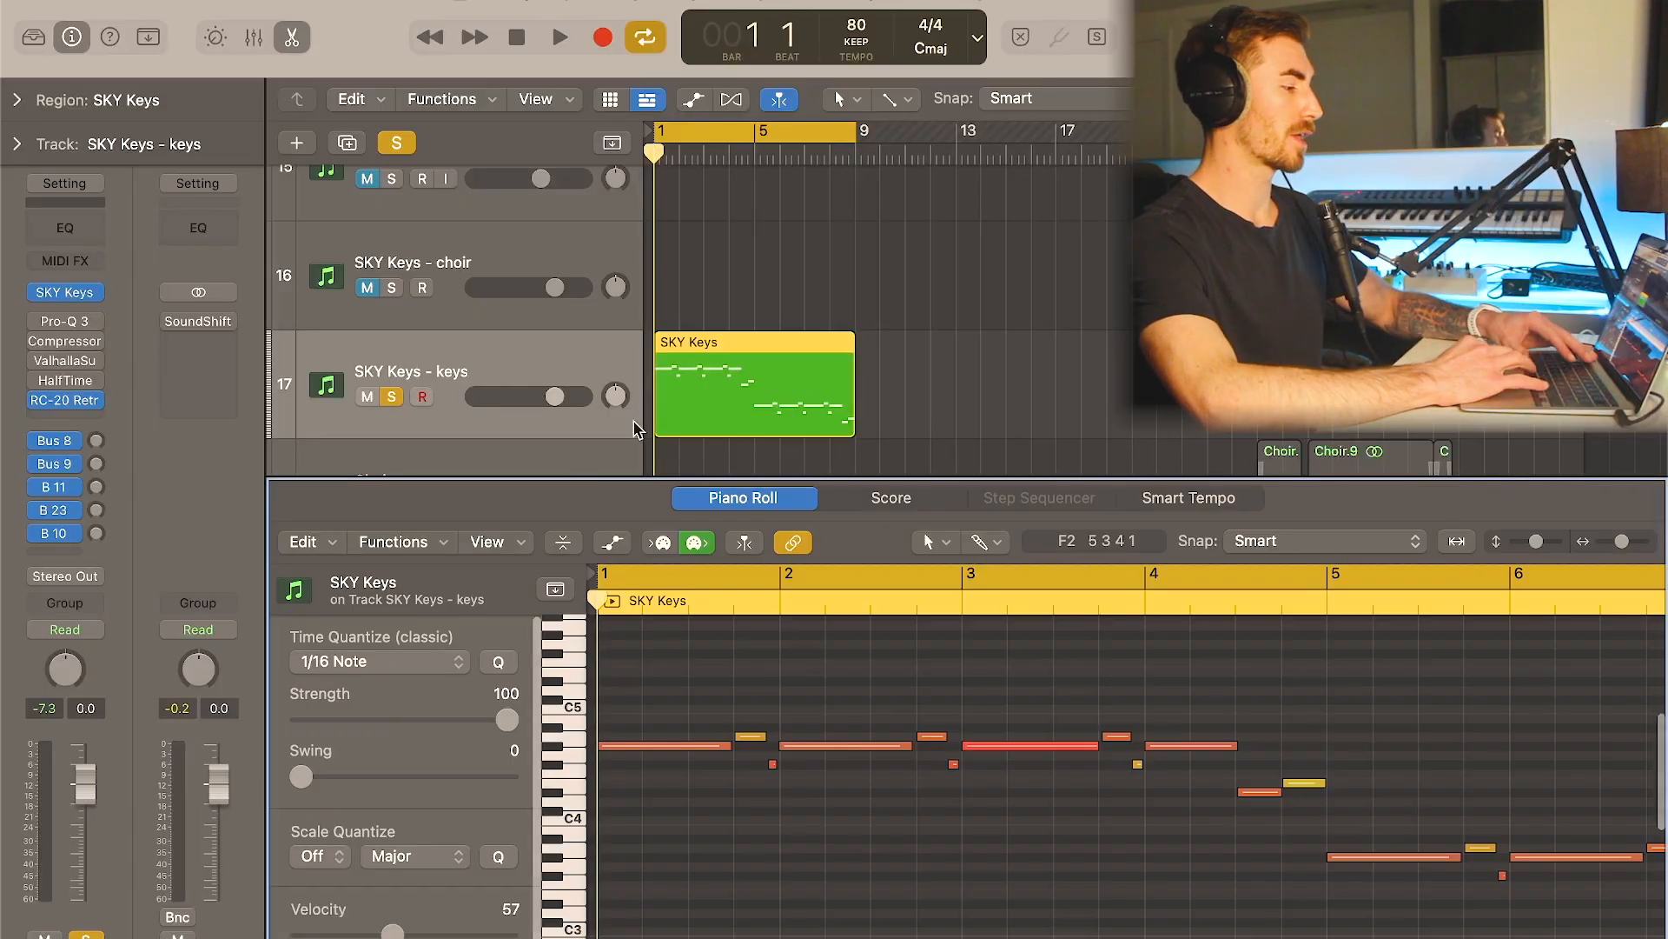
drag(749, 477, 744, 336)
scroll(856, 744, up, 3)
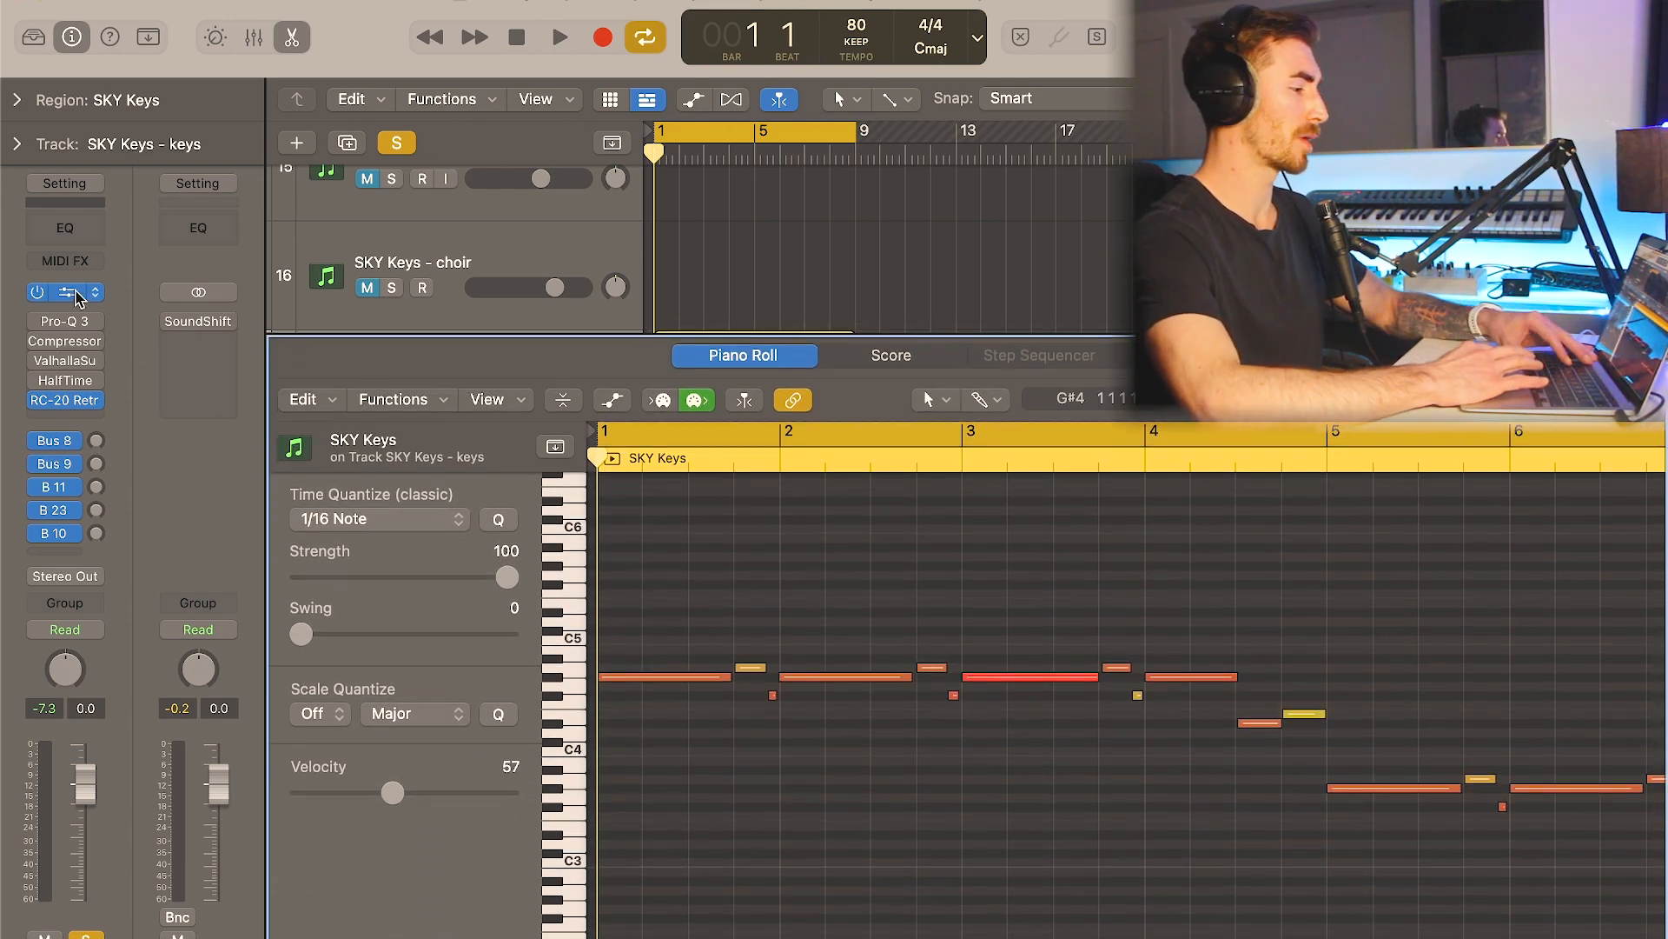
- Inspect the SKY Keys instrument and the RC-20 Retro effect on the keys track
click(66, 293)
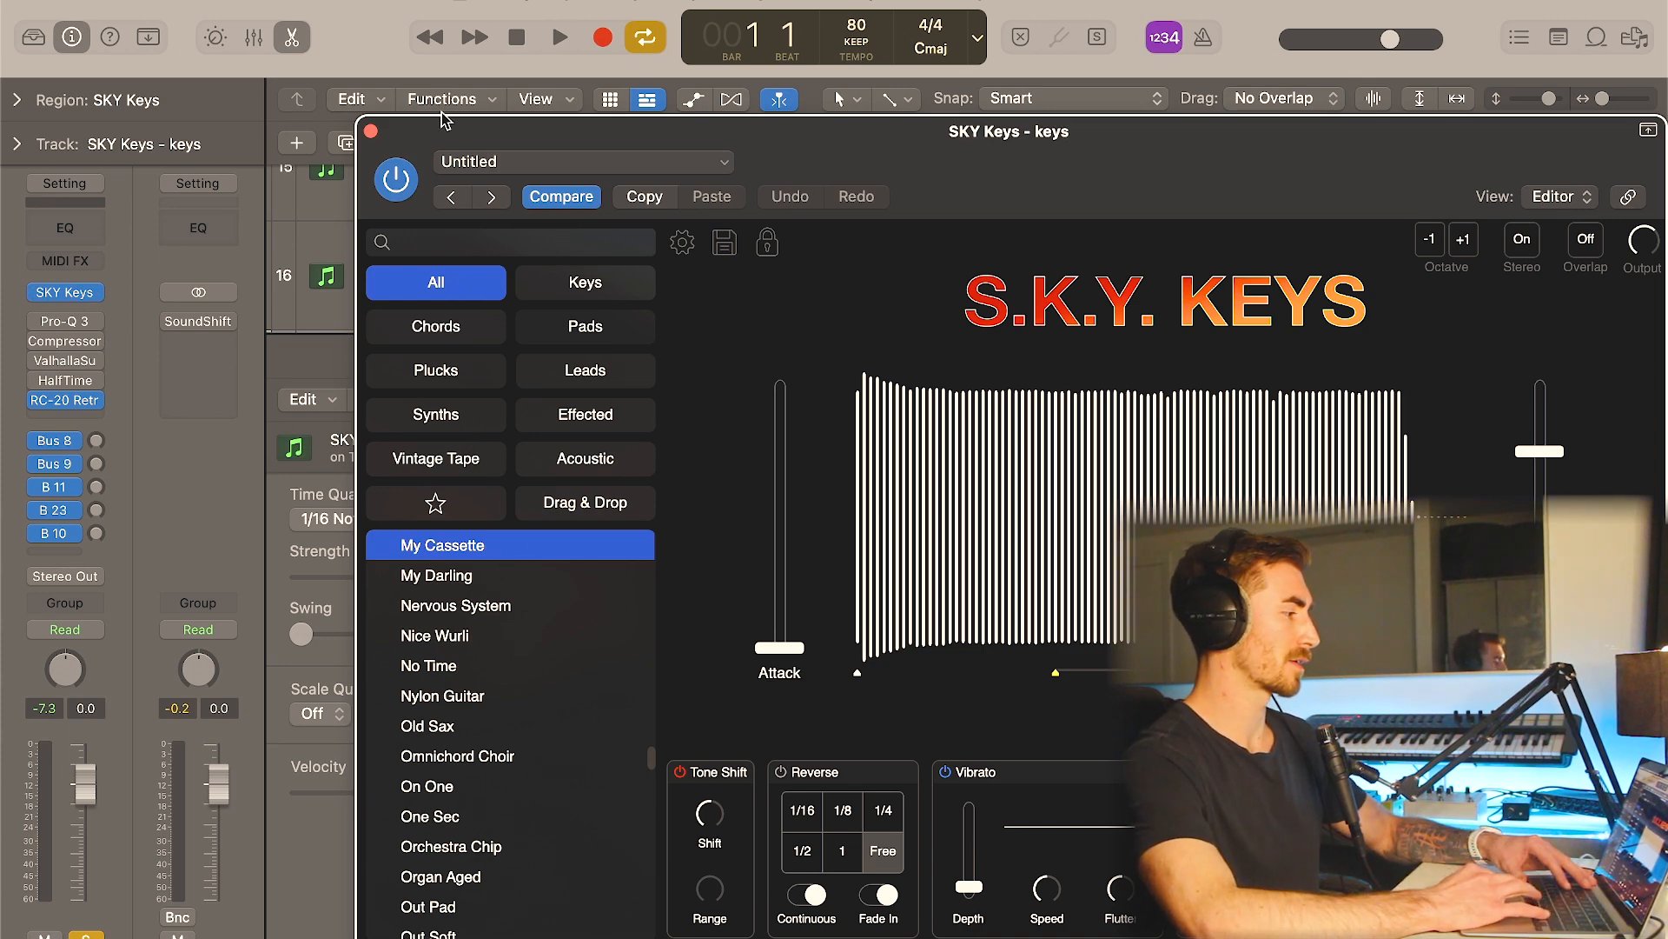
click(371, 131)
click(60, 408)
click(65, 401)
click(66, 400)
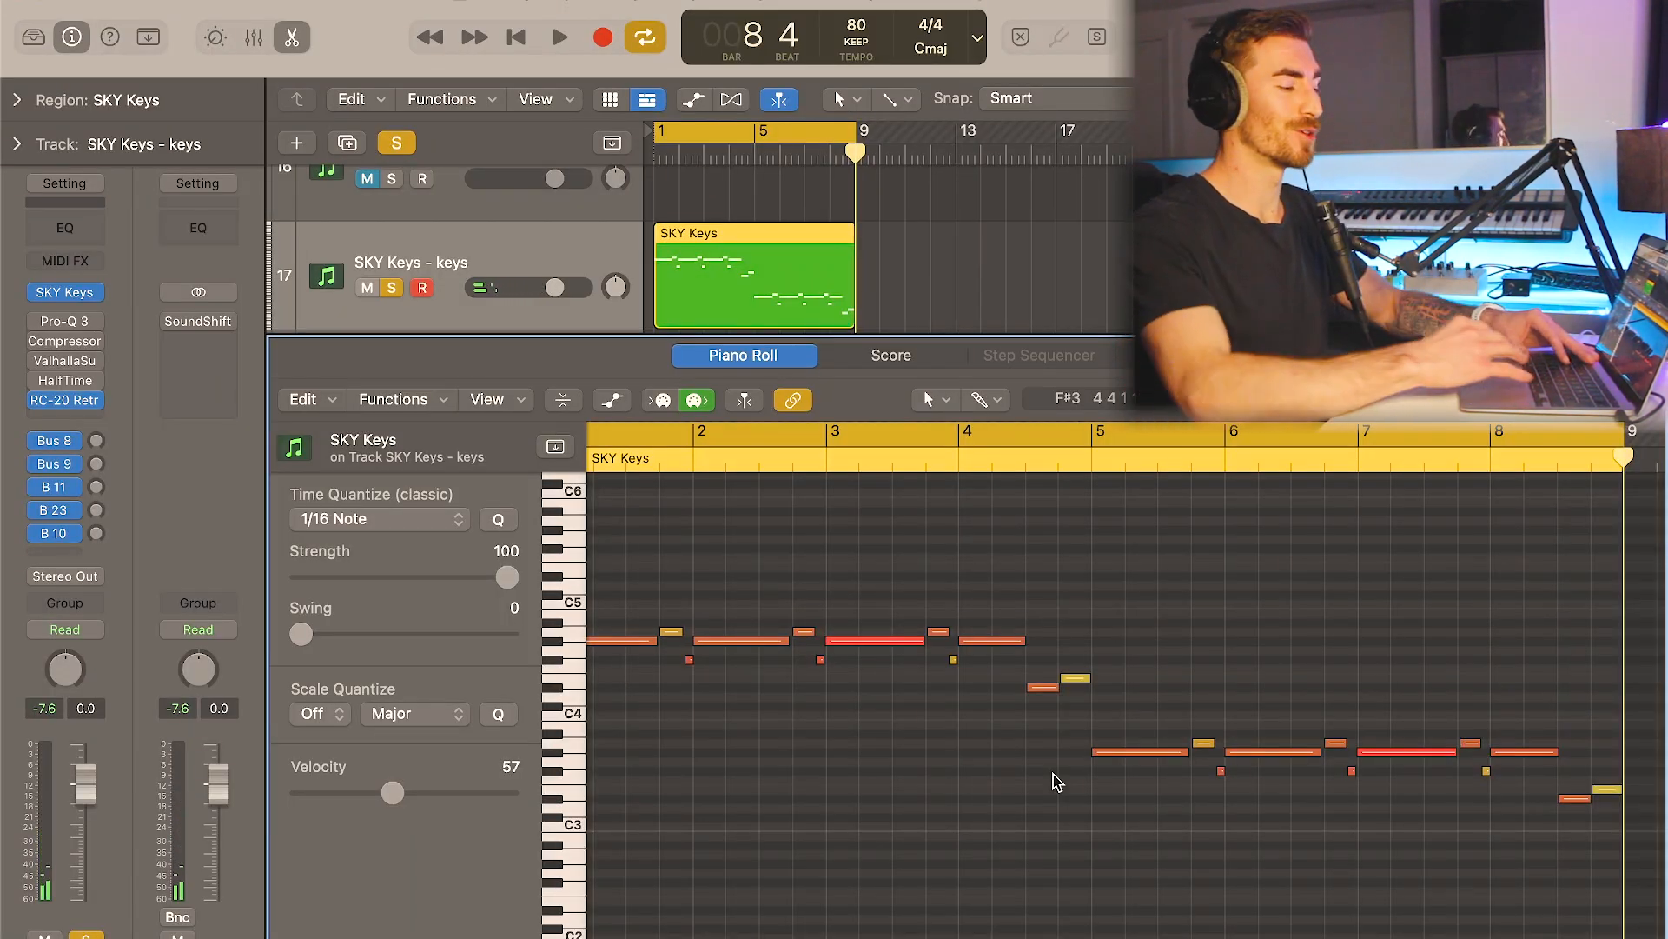
- Close the SKY Keys note editor, and unsolo and mute the SKY Keys - keys track
scroll(1056, 782, left, 2)
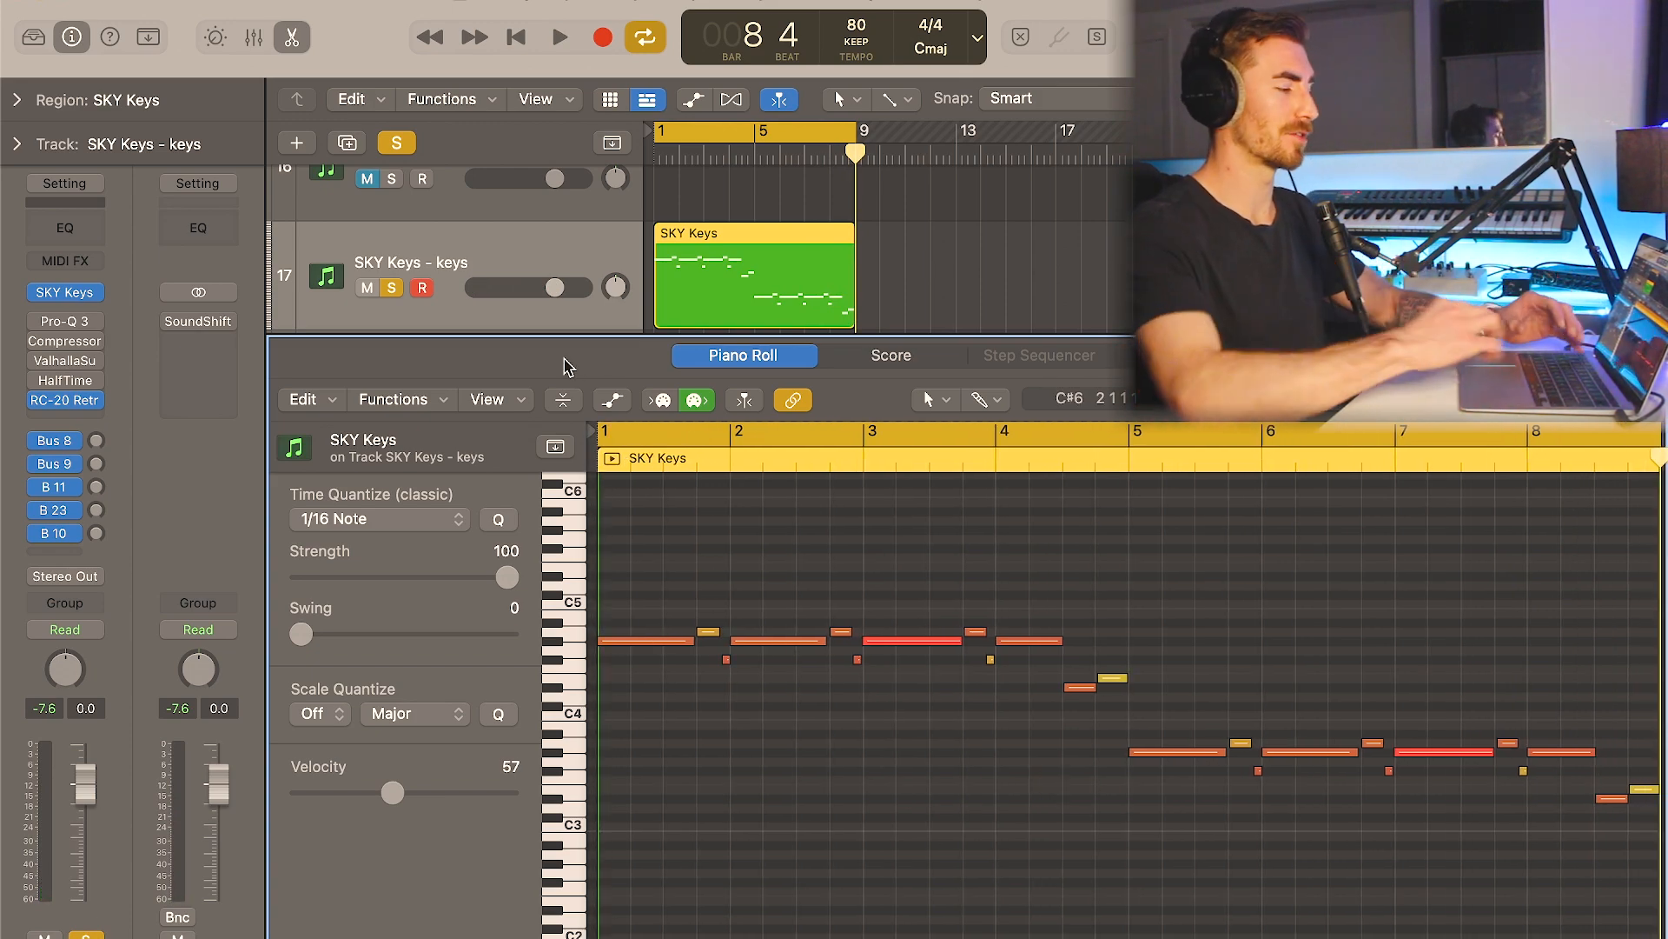
key(s)
key(e)
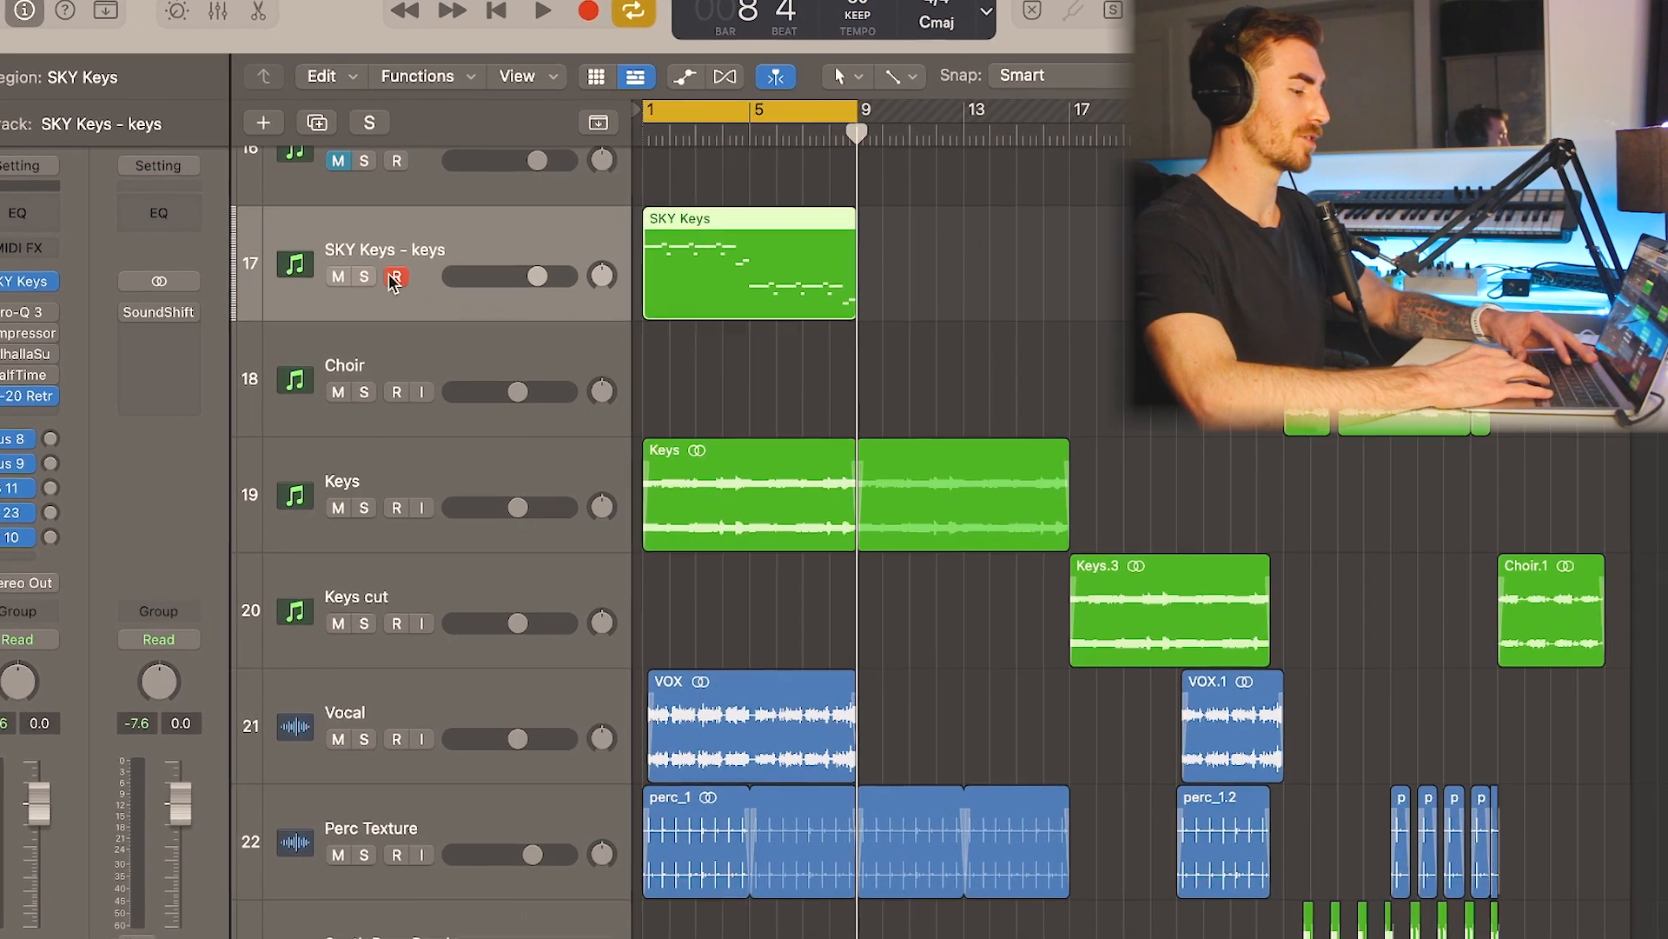
key(m)
click(452, 478)
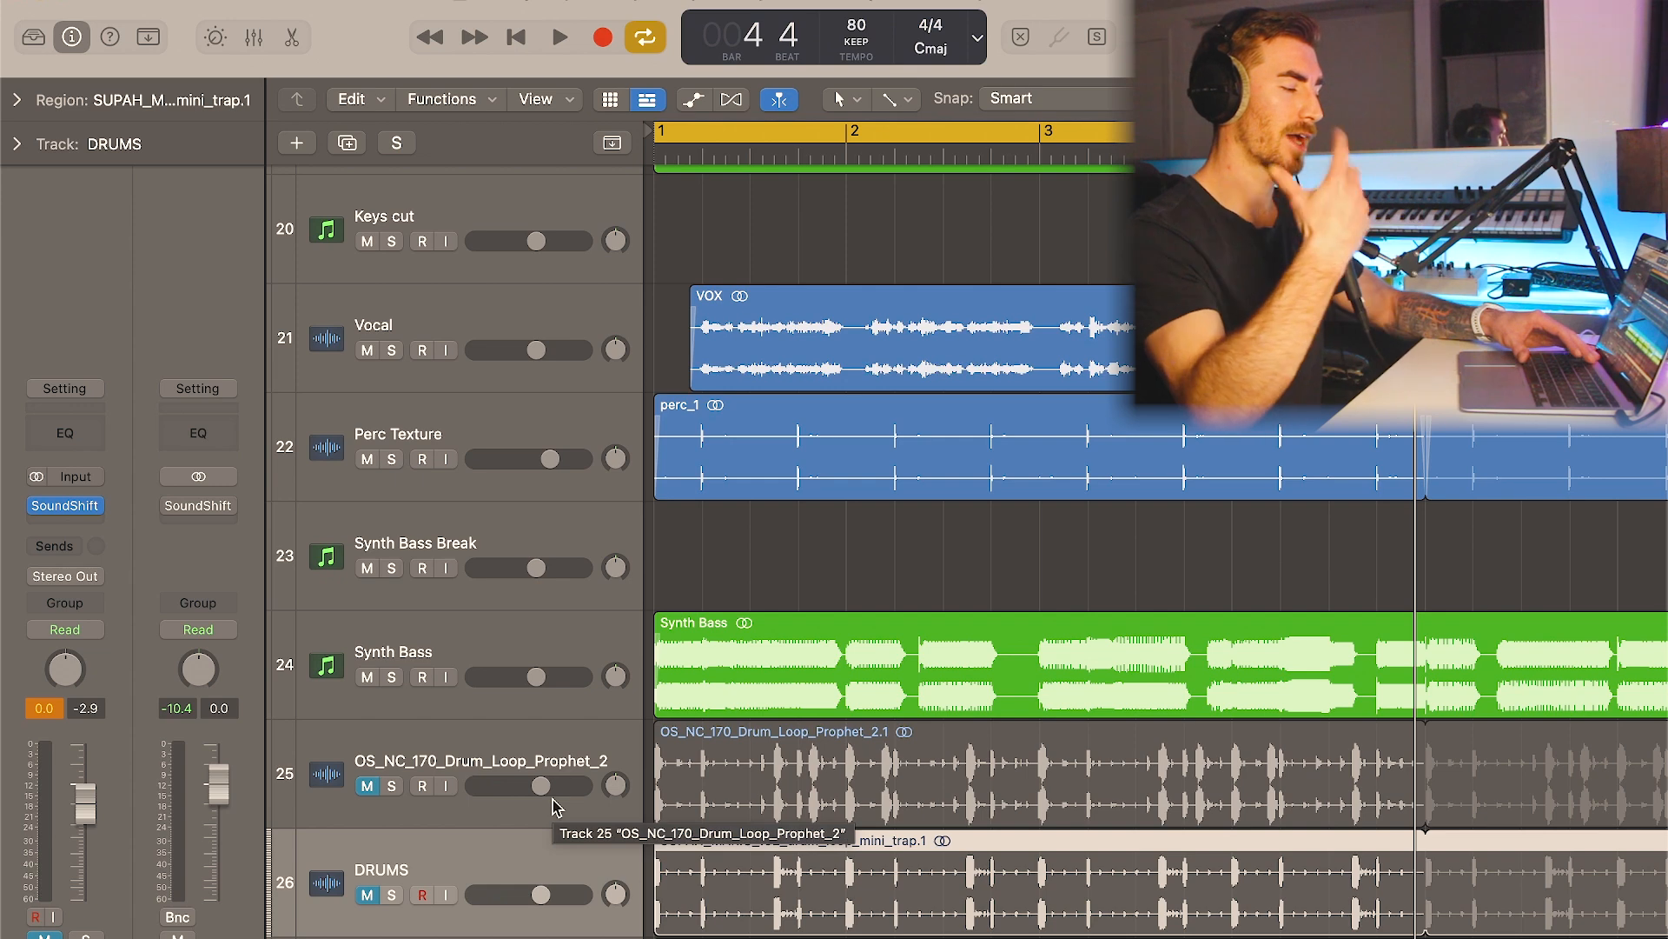
- Solo the DRUMS track and inspect its SoundShift plugin
click(392, 896)
scroll(572, 828, down, 2)
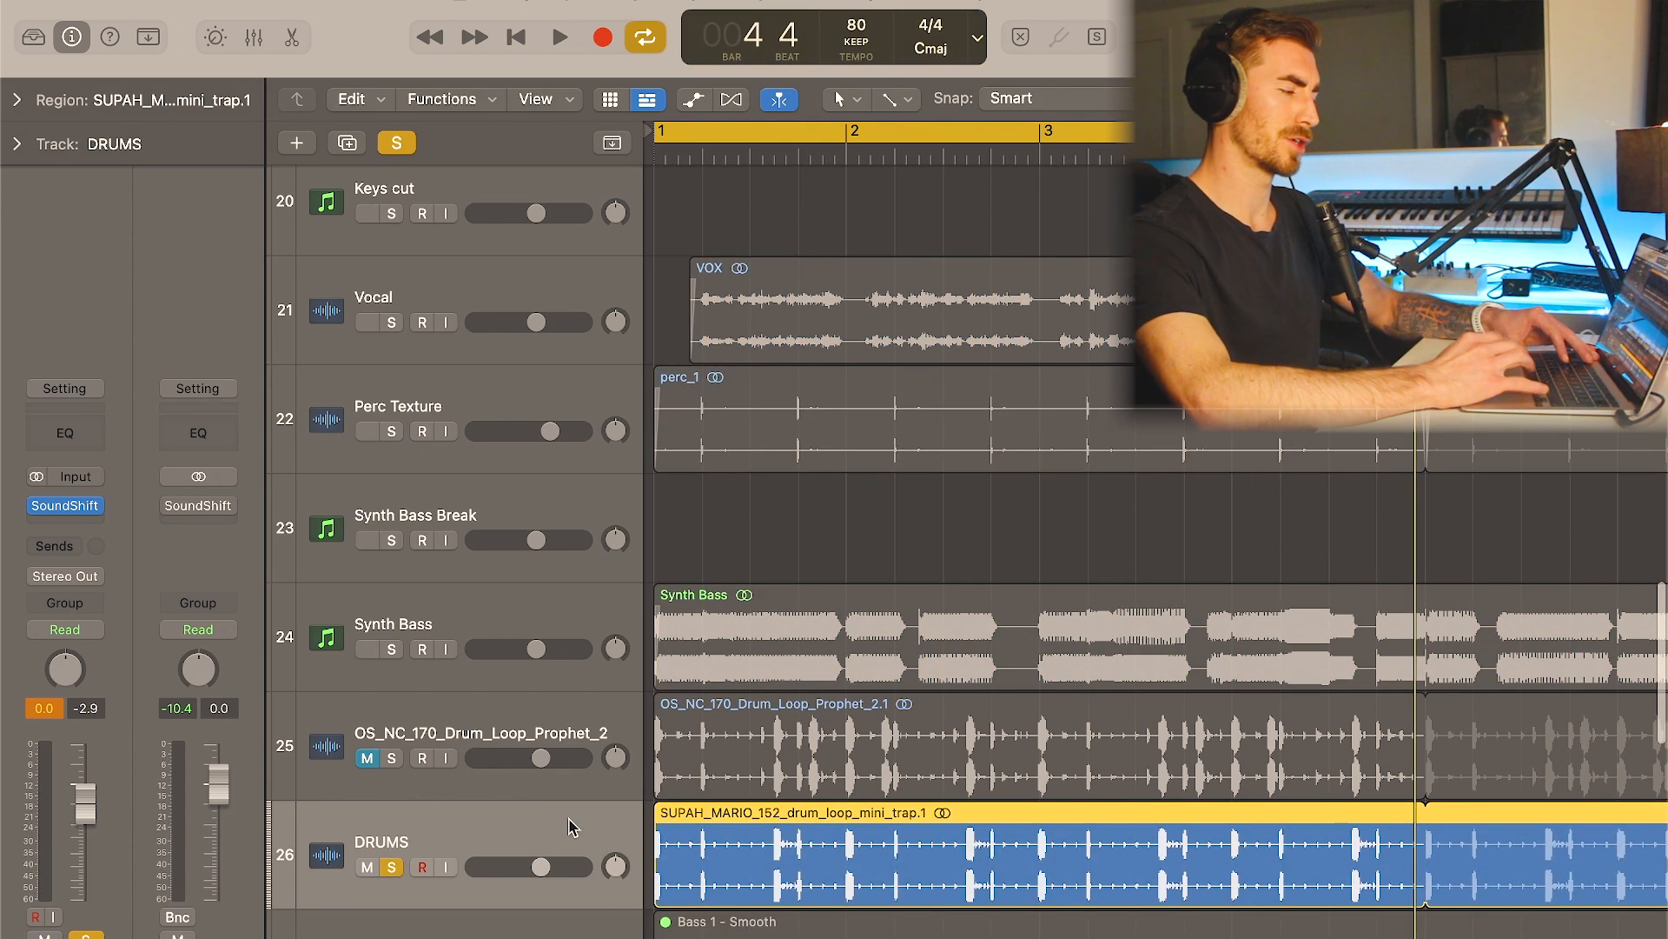
click(77, 512)
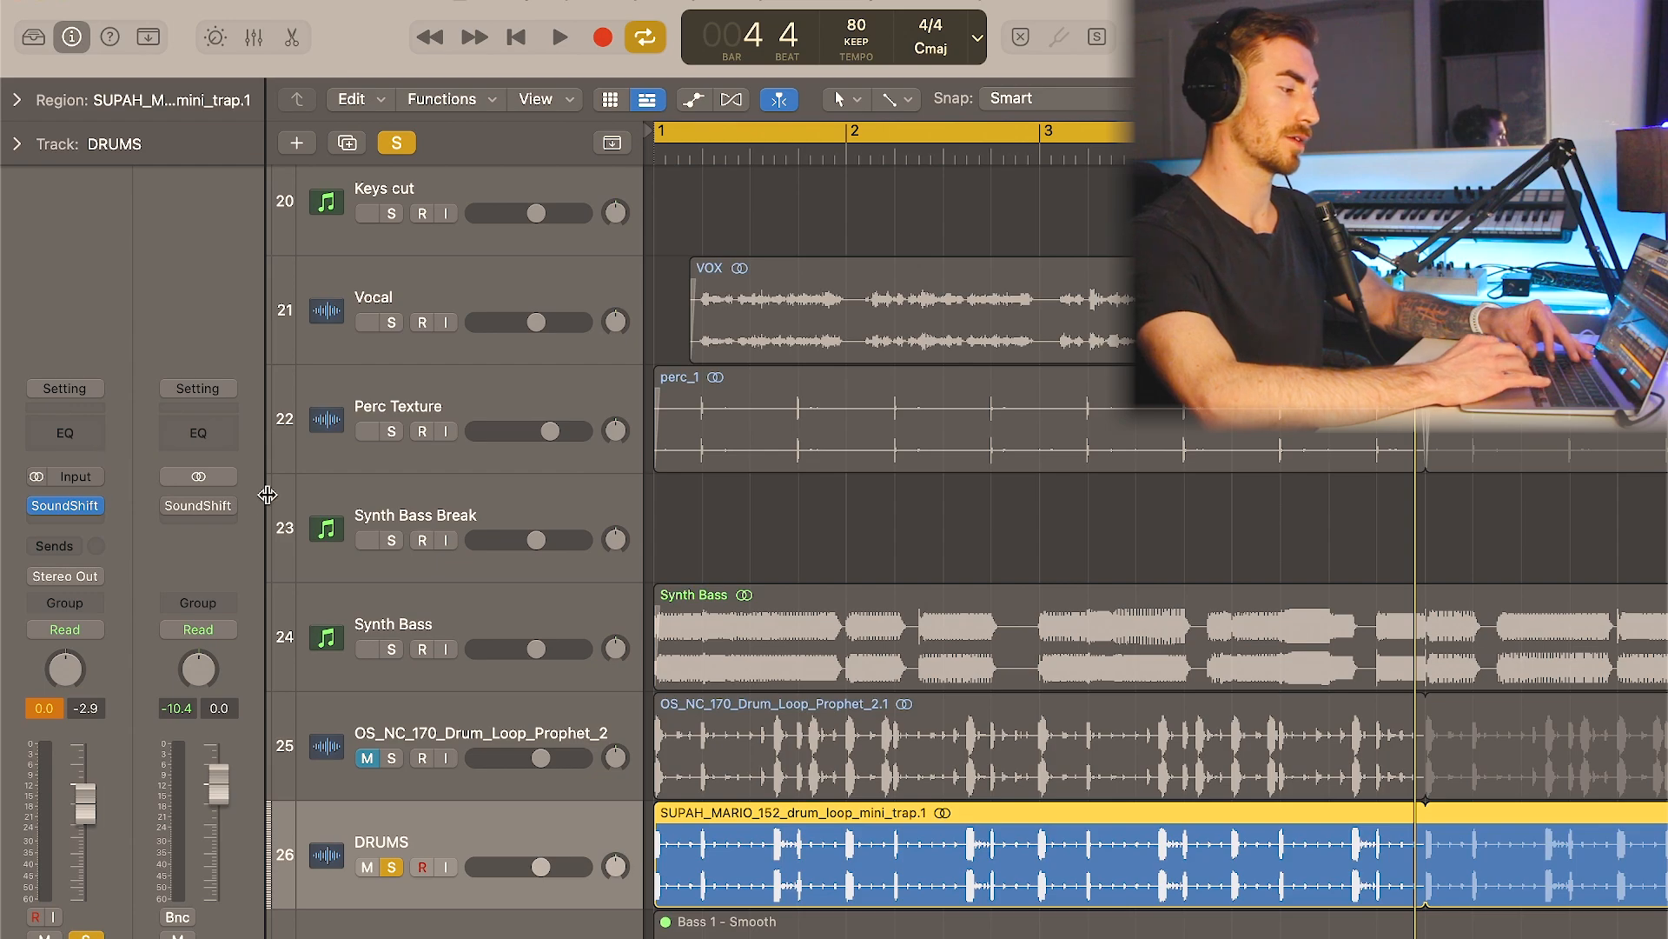
- Play the arrangement with the drum loop in the mix, and mute the DRUMS track
key(space)
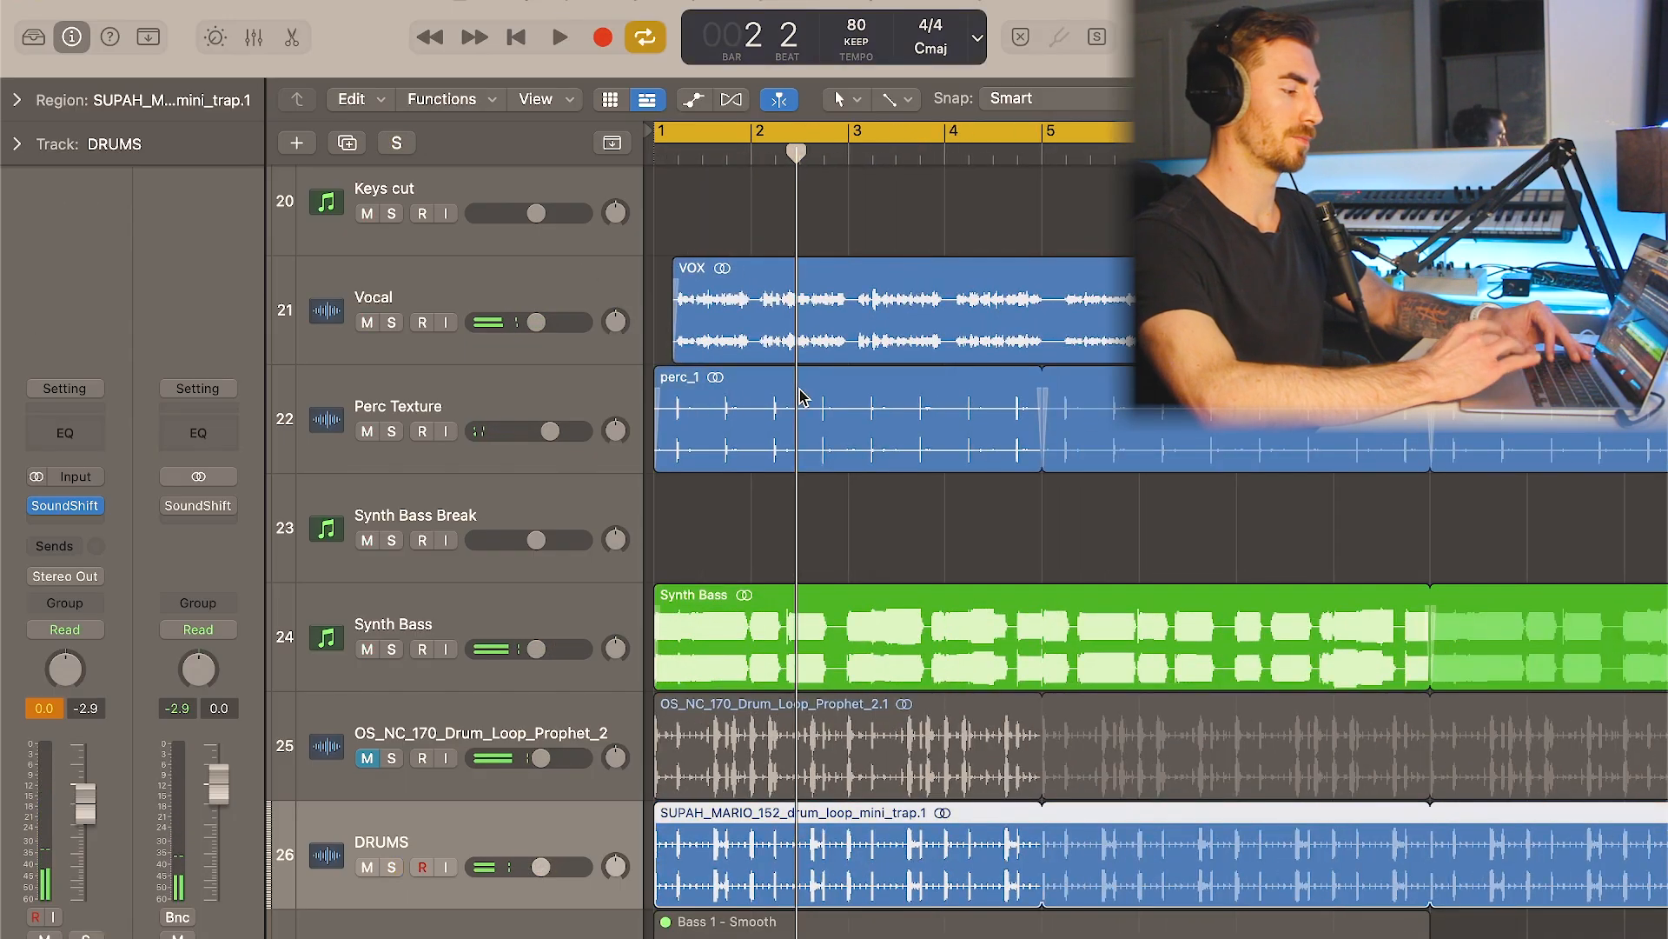
key(space)
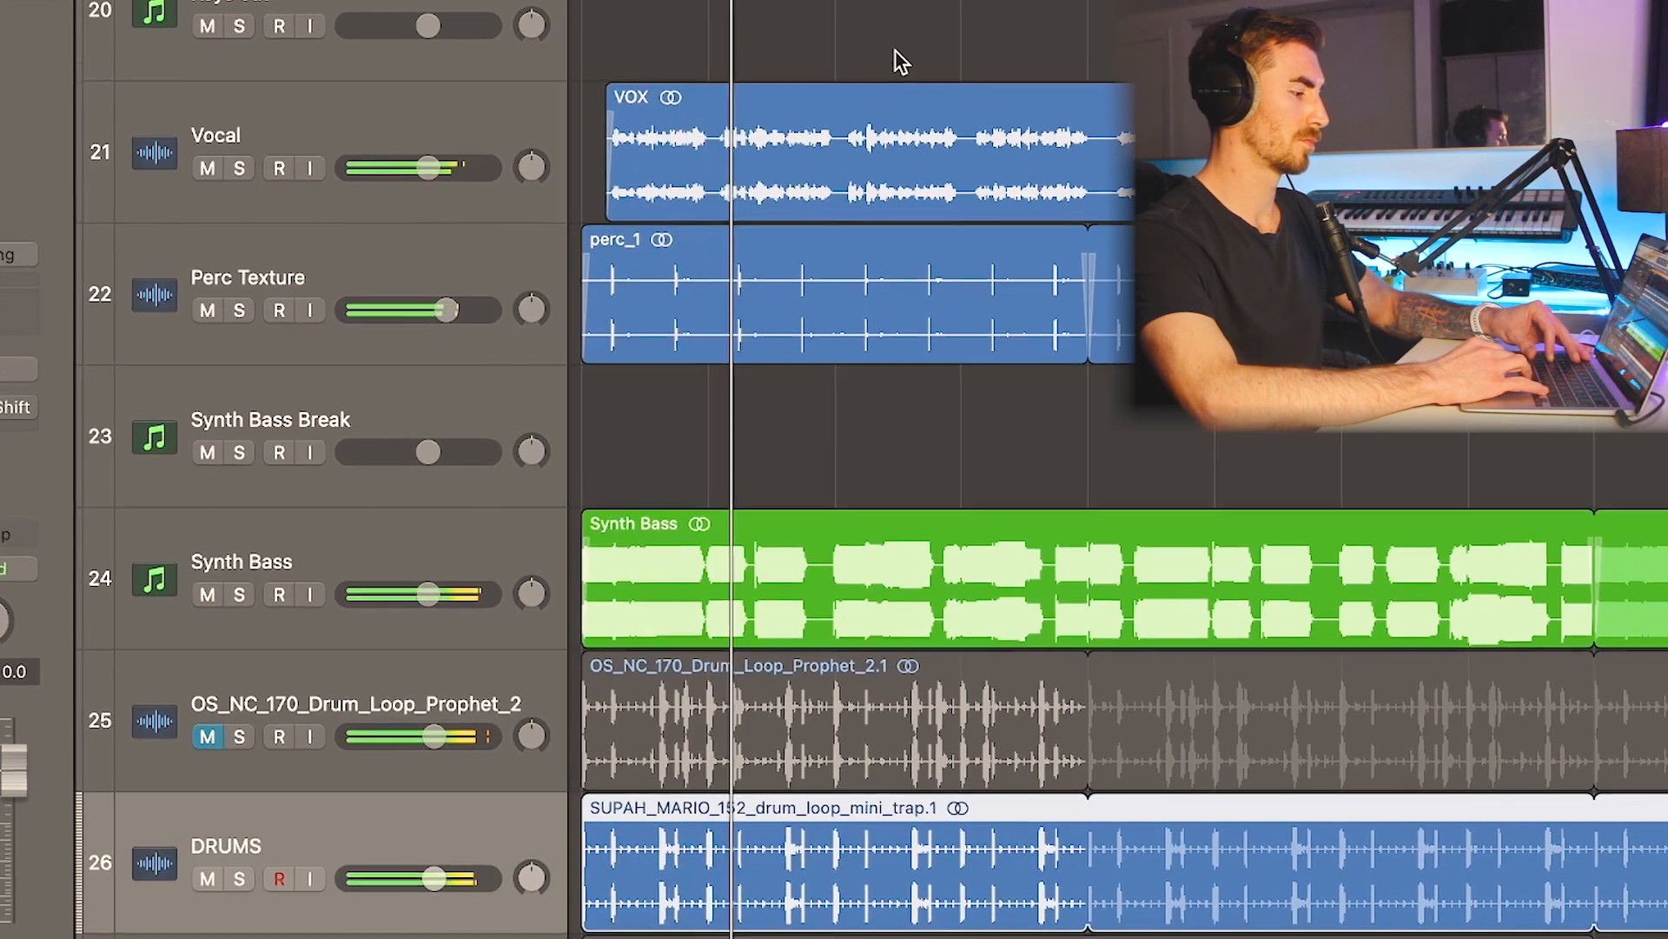
key(space)
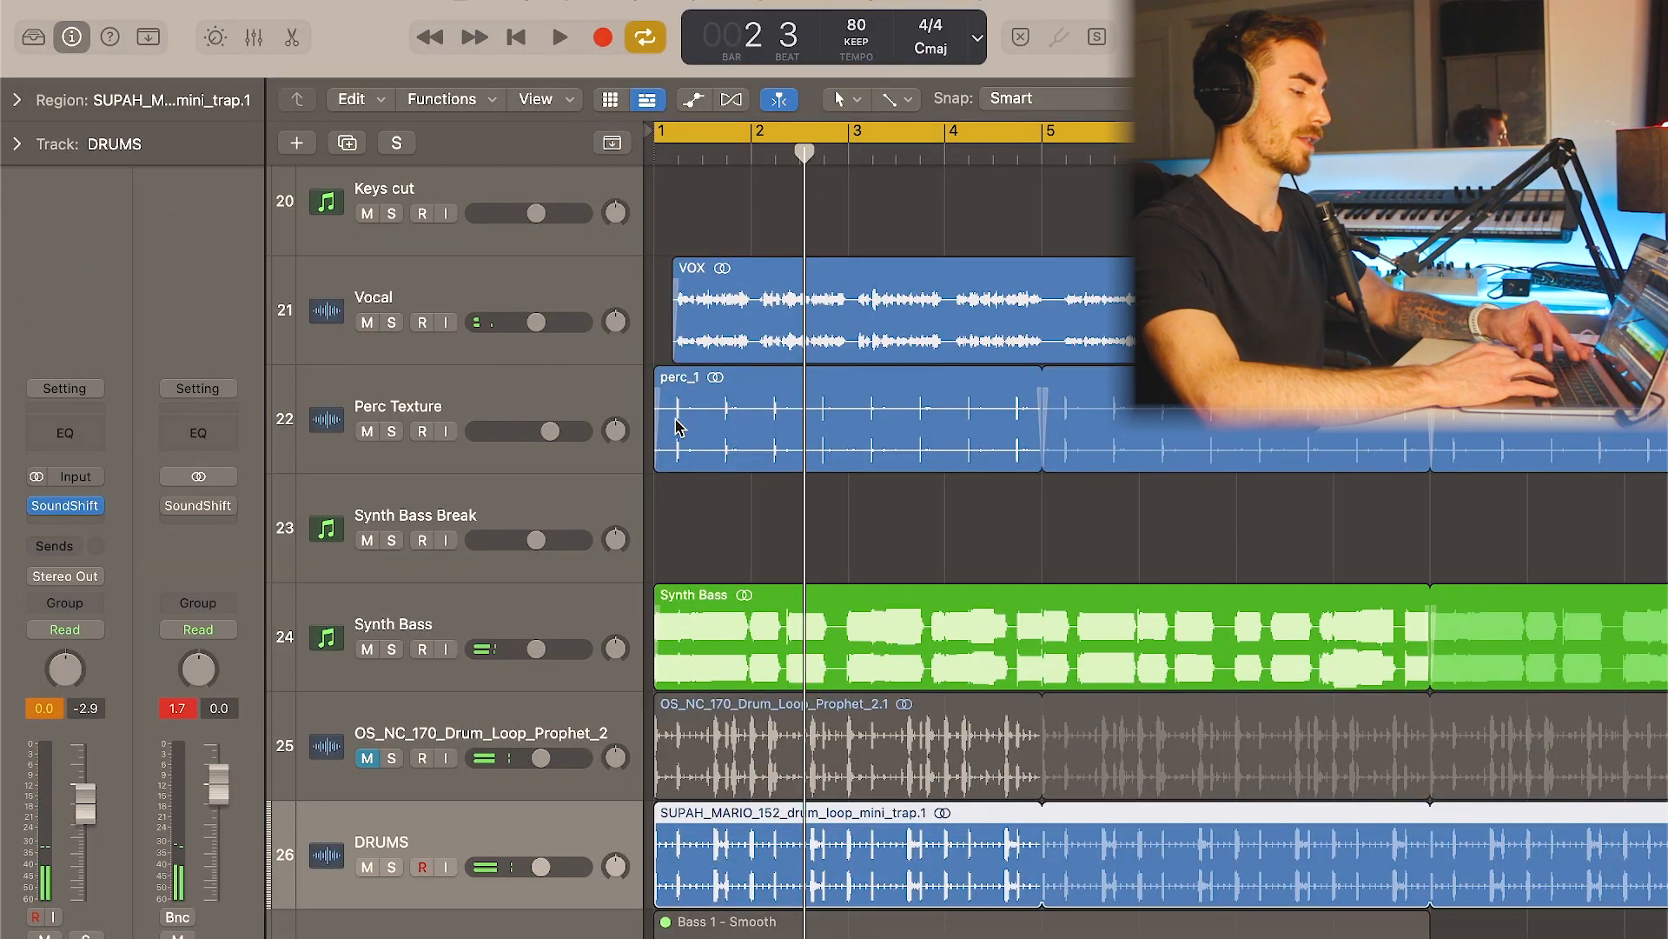
key(ctrl+m)
- Select the Perc Texture track and inspect its HalfTime effect
click(525, 420)
scroll(643, 438, up, 1)
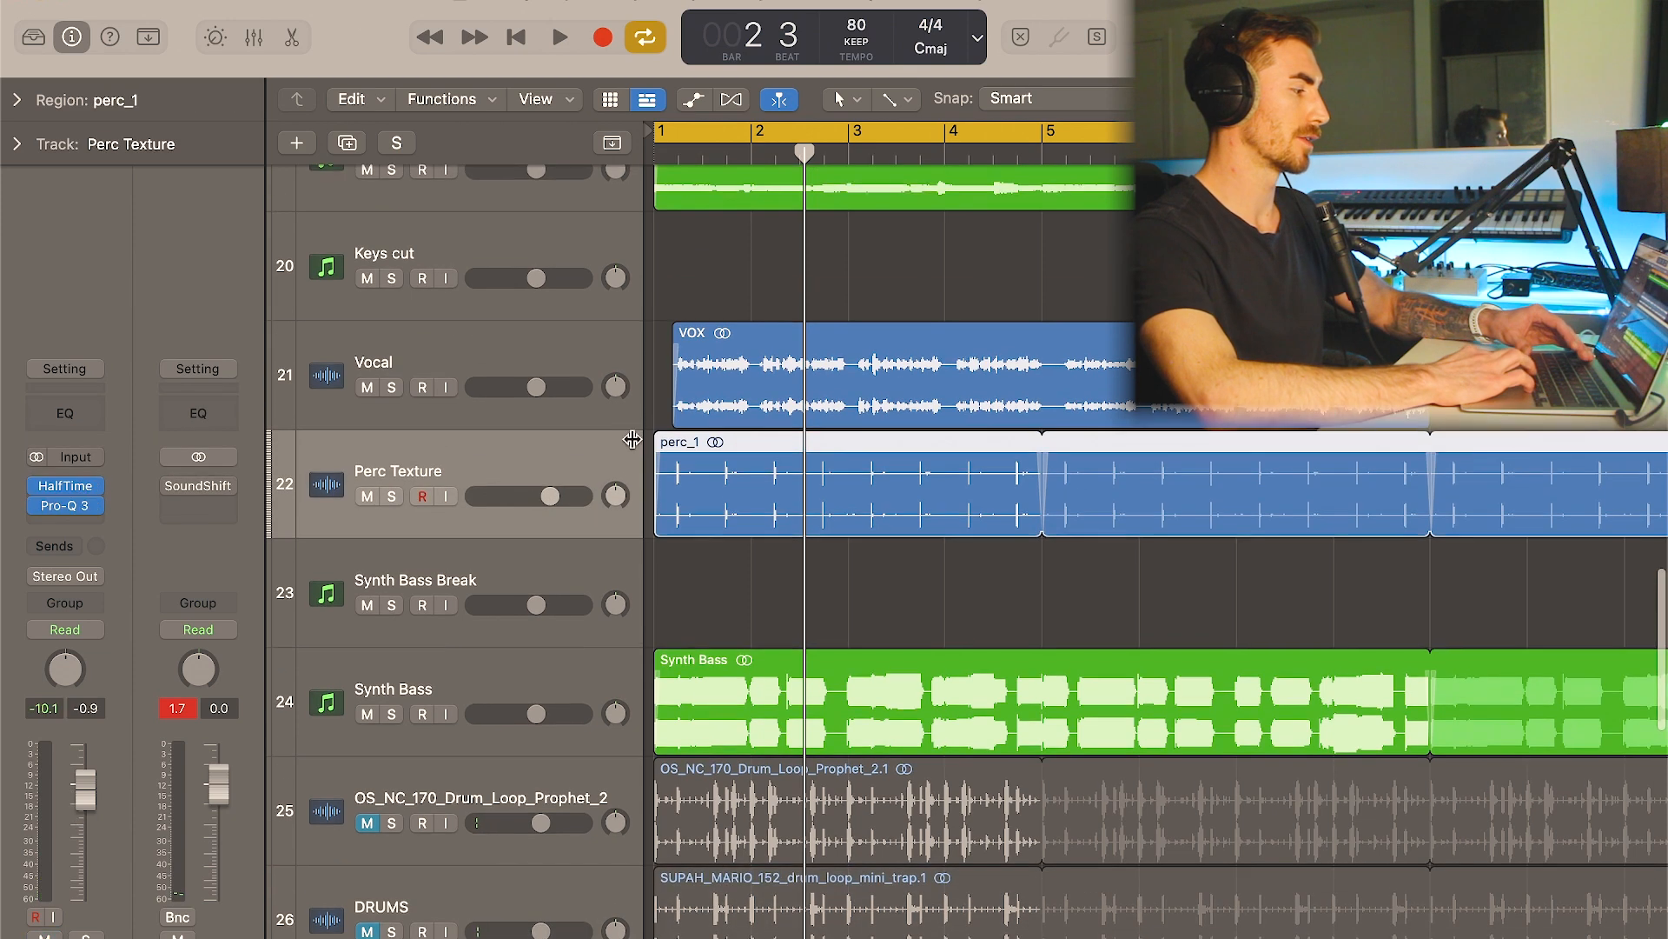
click(72, 494)
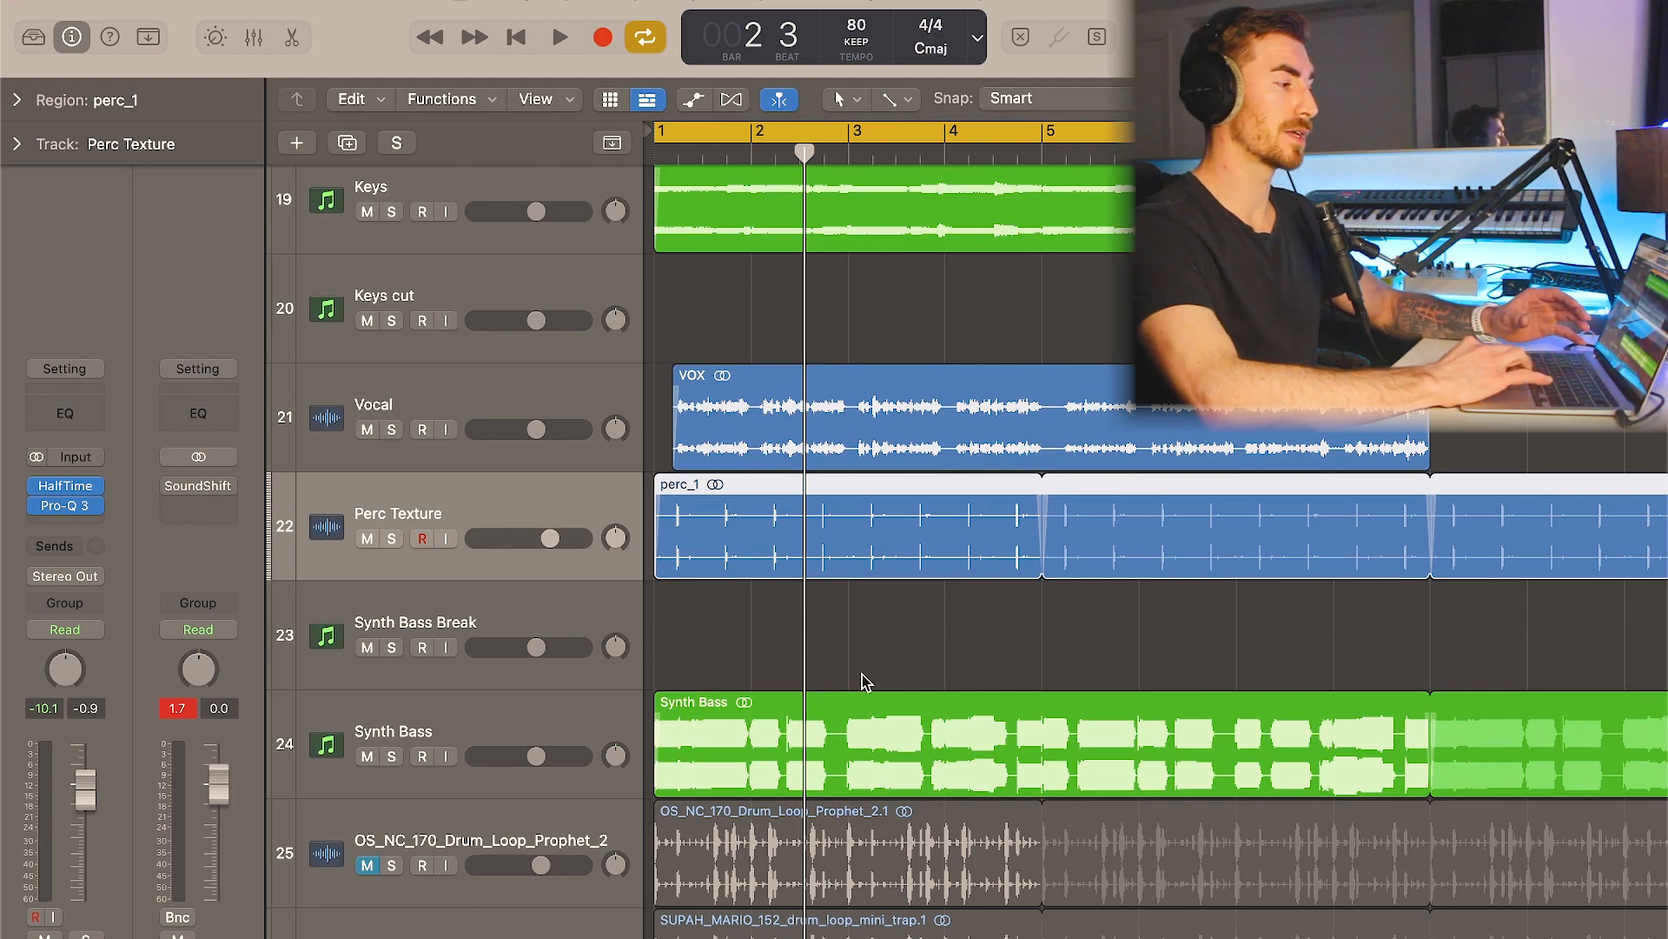
- Inspect the Omnisphere, Saturn 2 and Pro-Q 3 plugins on the Bass 1 - Smooth track
scroll(765, 287, up, 2)
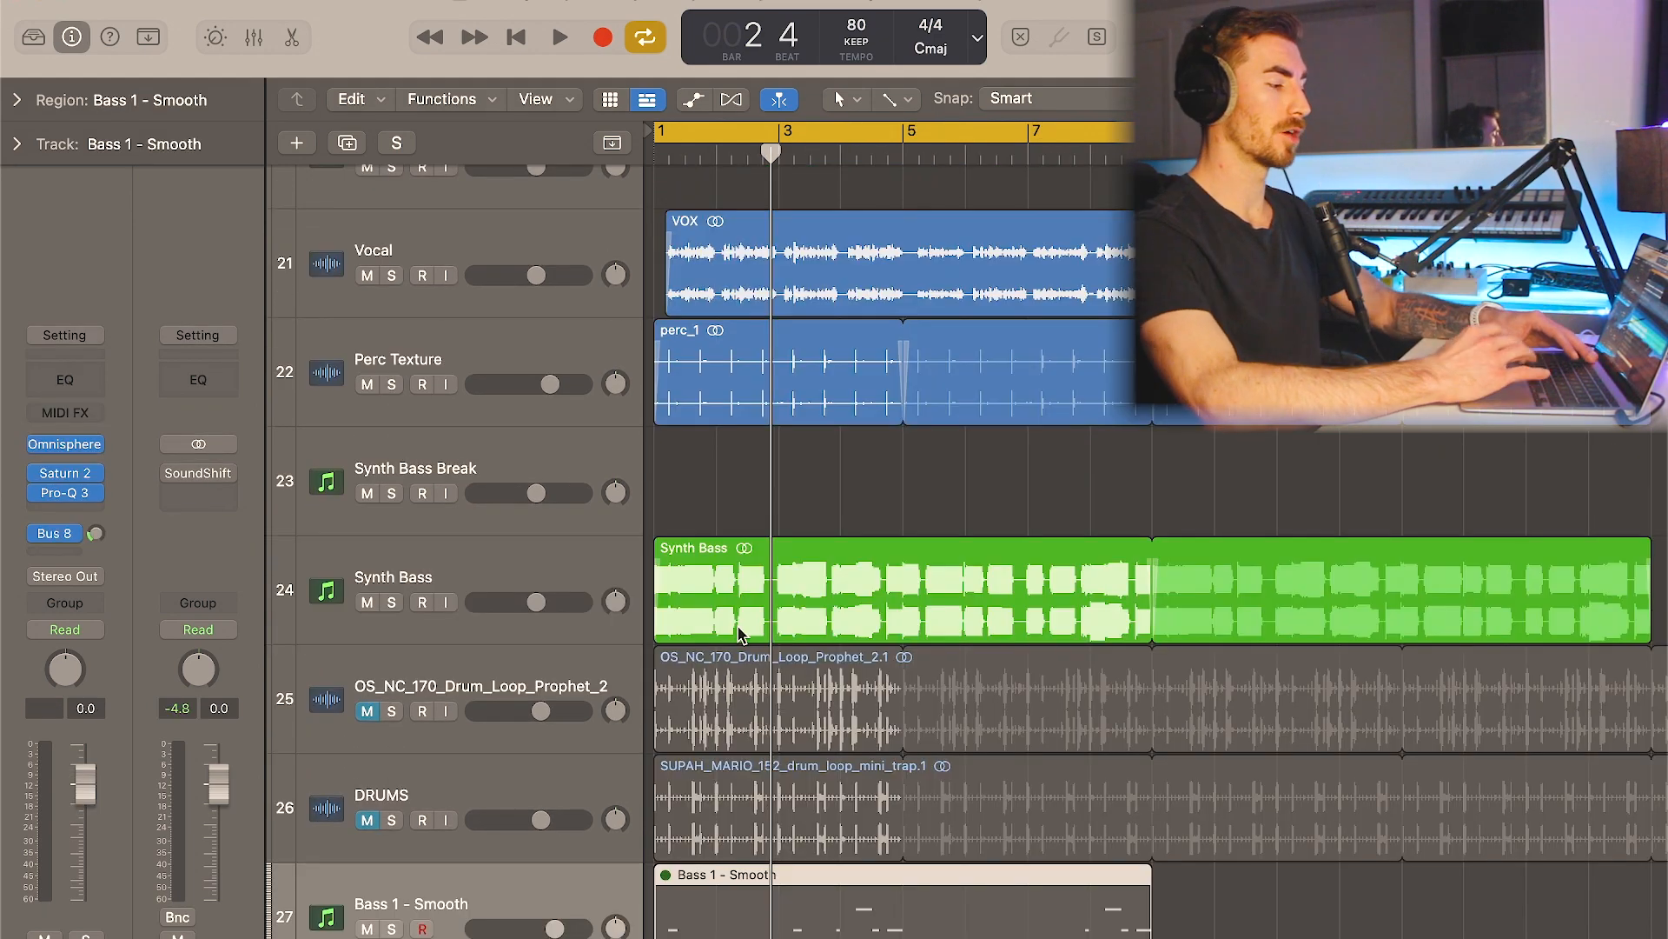
click(70, 450)
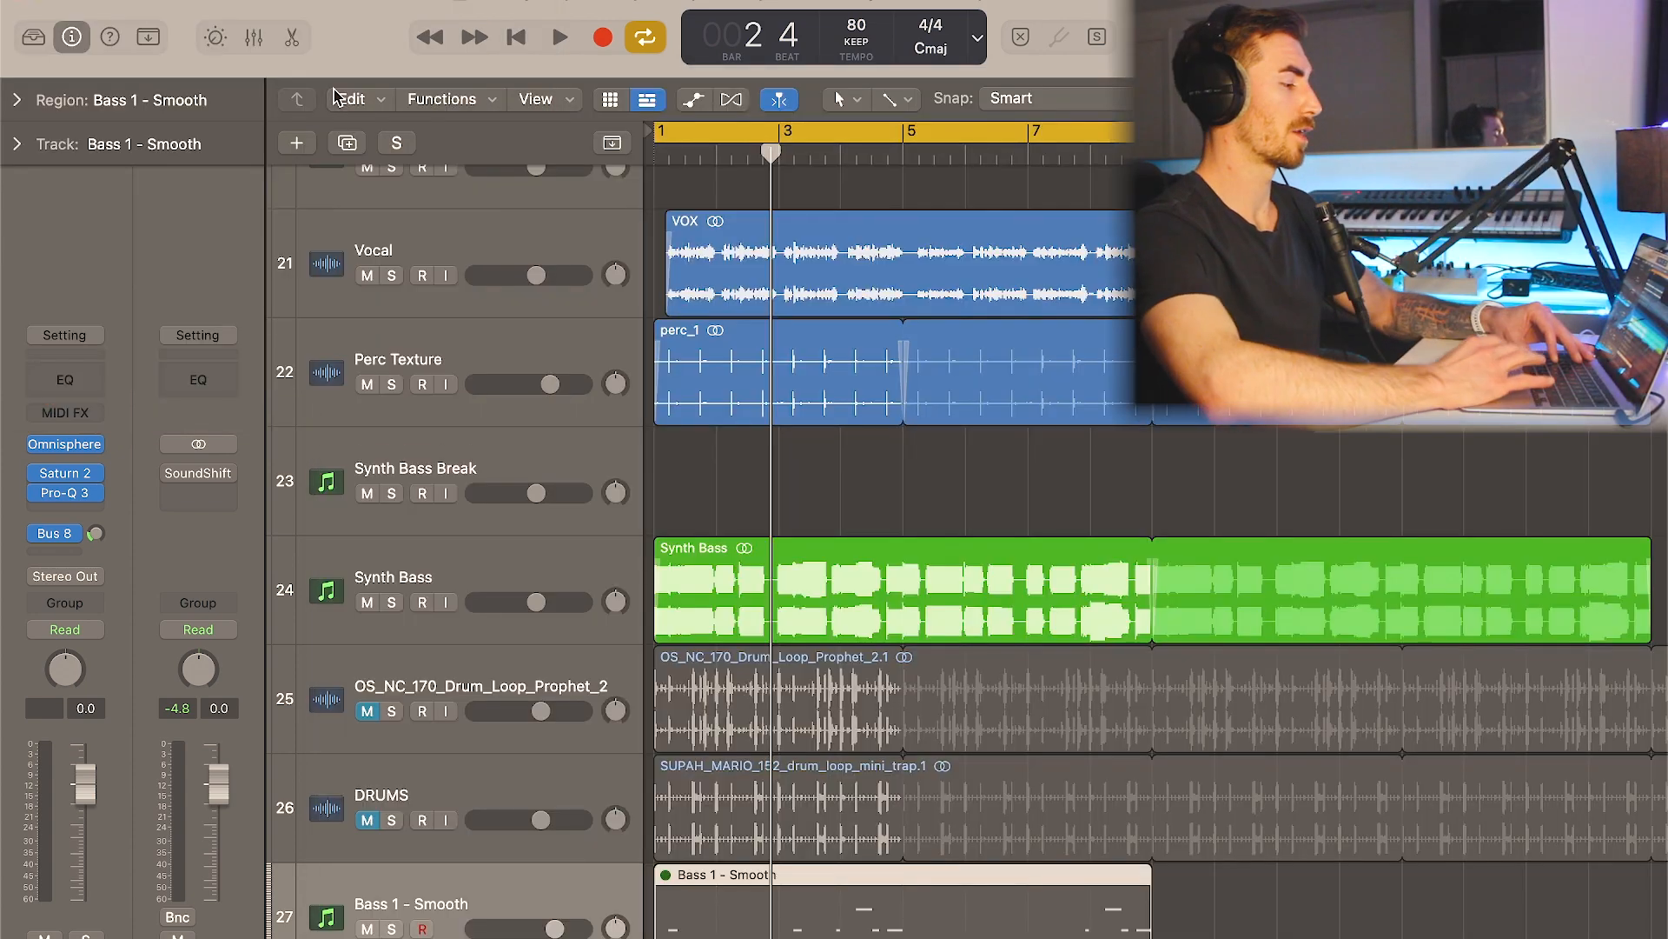
click(70, 473)
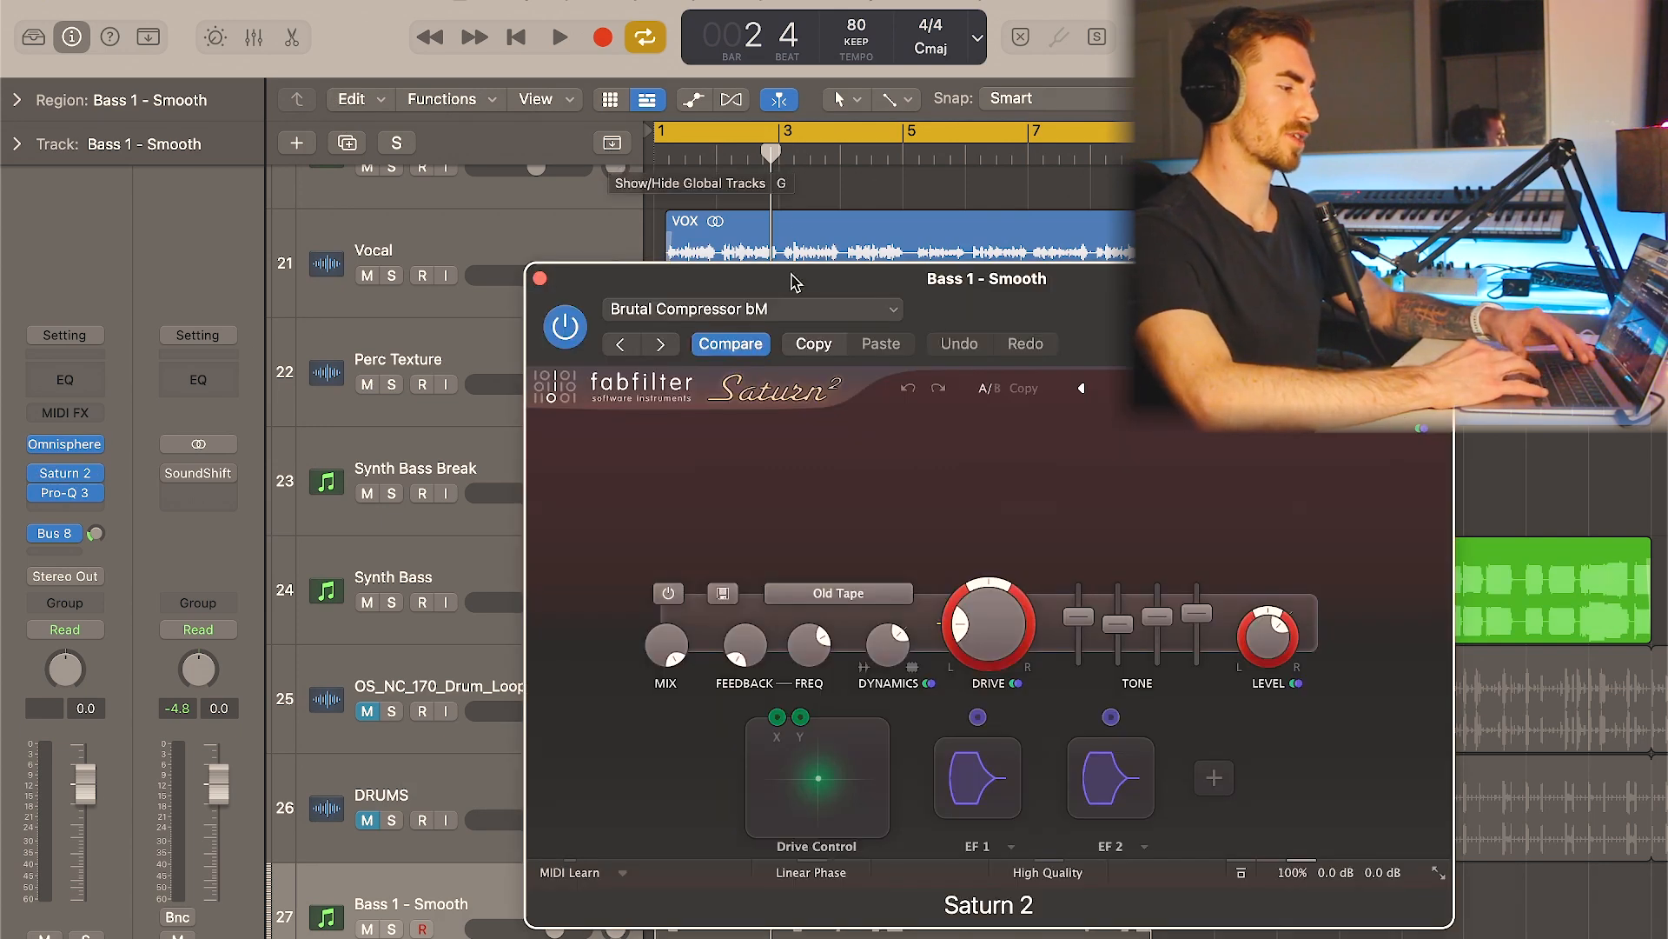
click(540, 280)
click(66, 493)
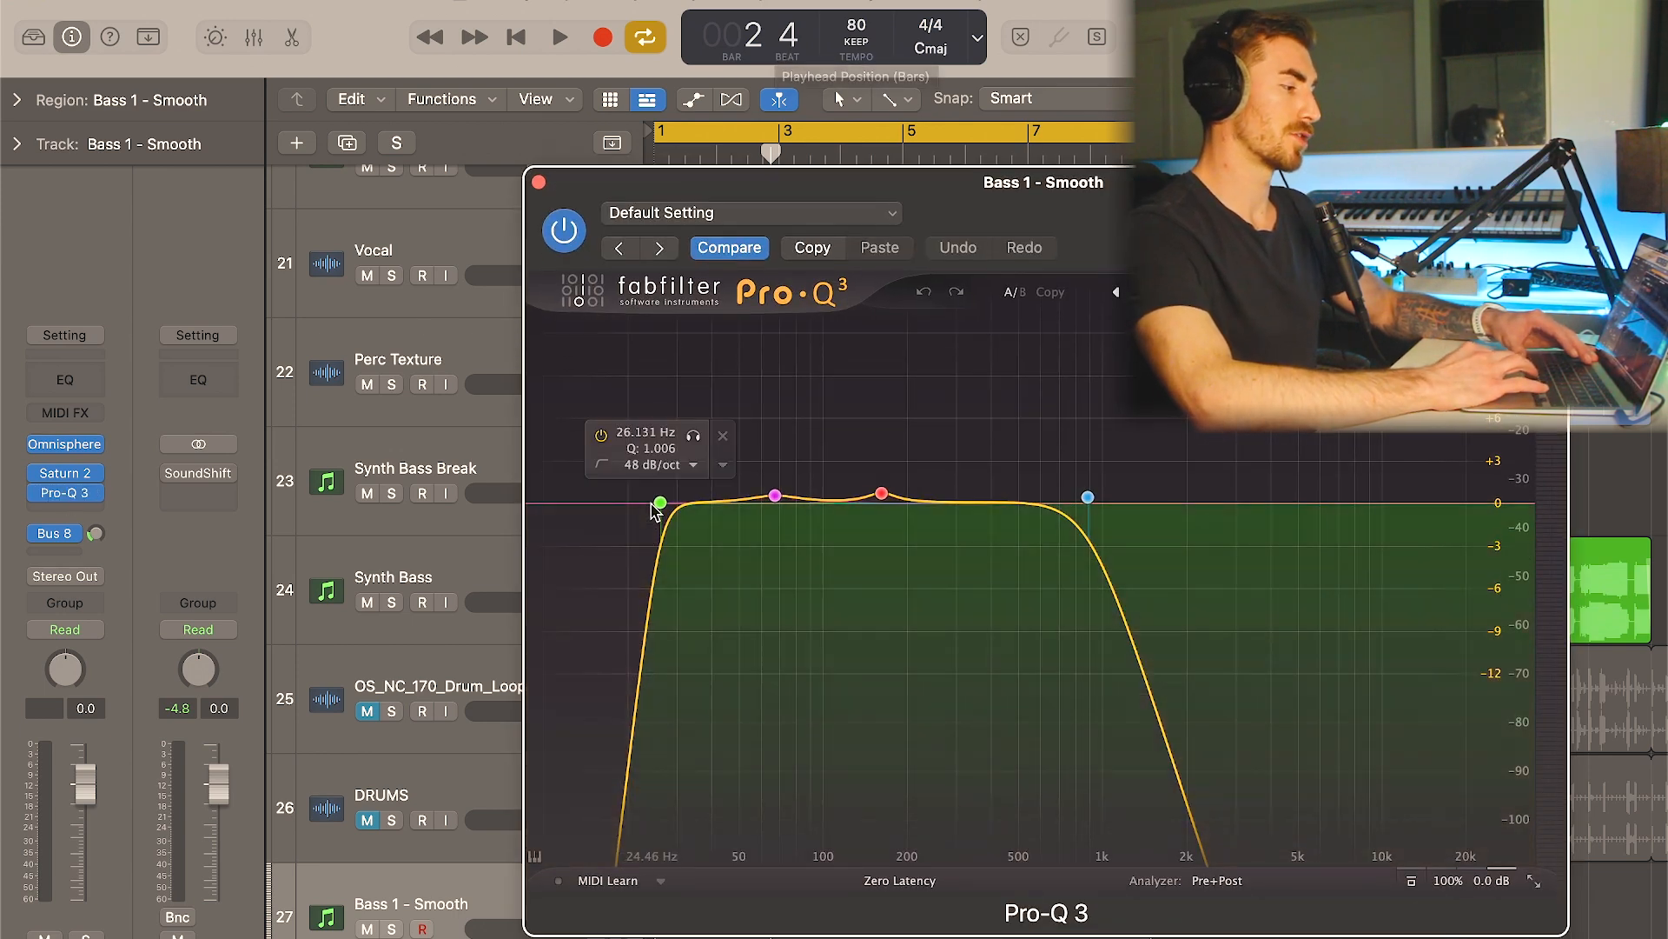
click(539, 182)
- Open the Bass 1 - Smooth region in the Piano Roll and review its note pattern
scroll(815, 558, down, 1)
click(577, 551)
double_click(737, 858)
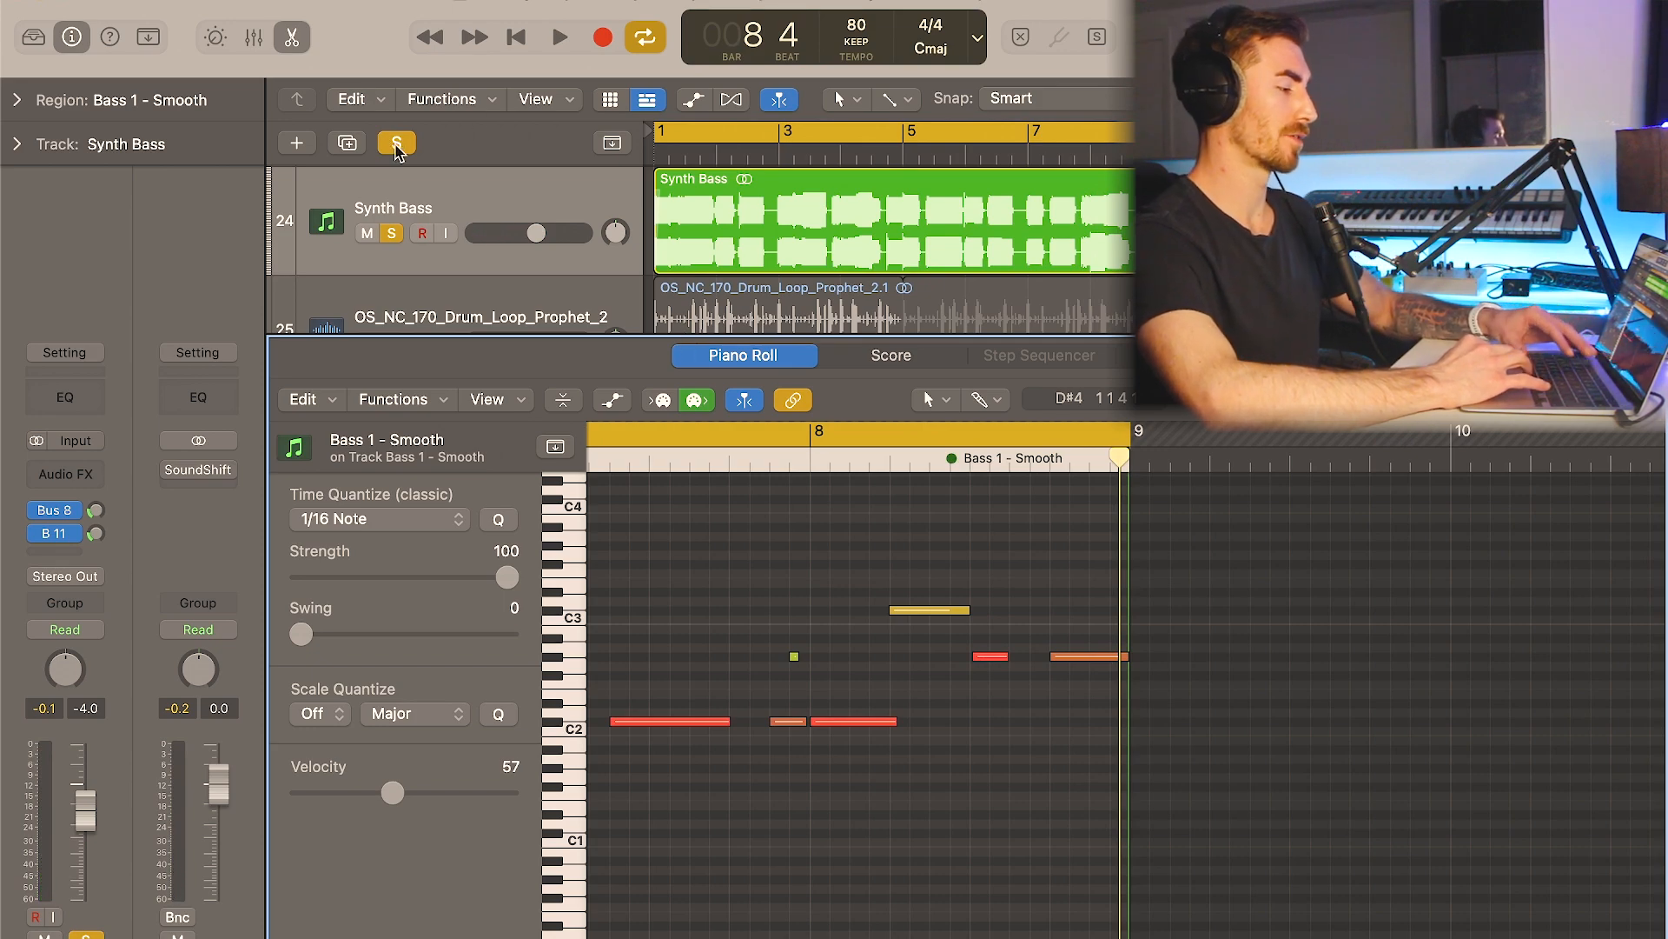
key(super+Left)
key(super+Left)
key(super+Left)
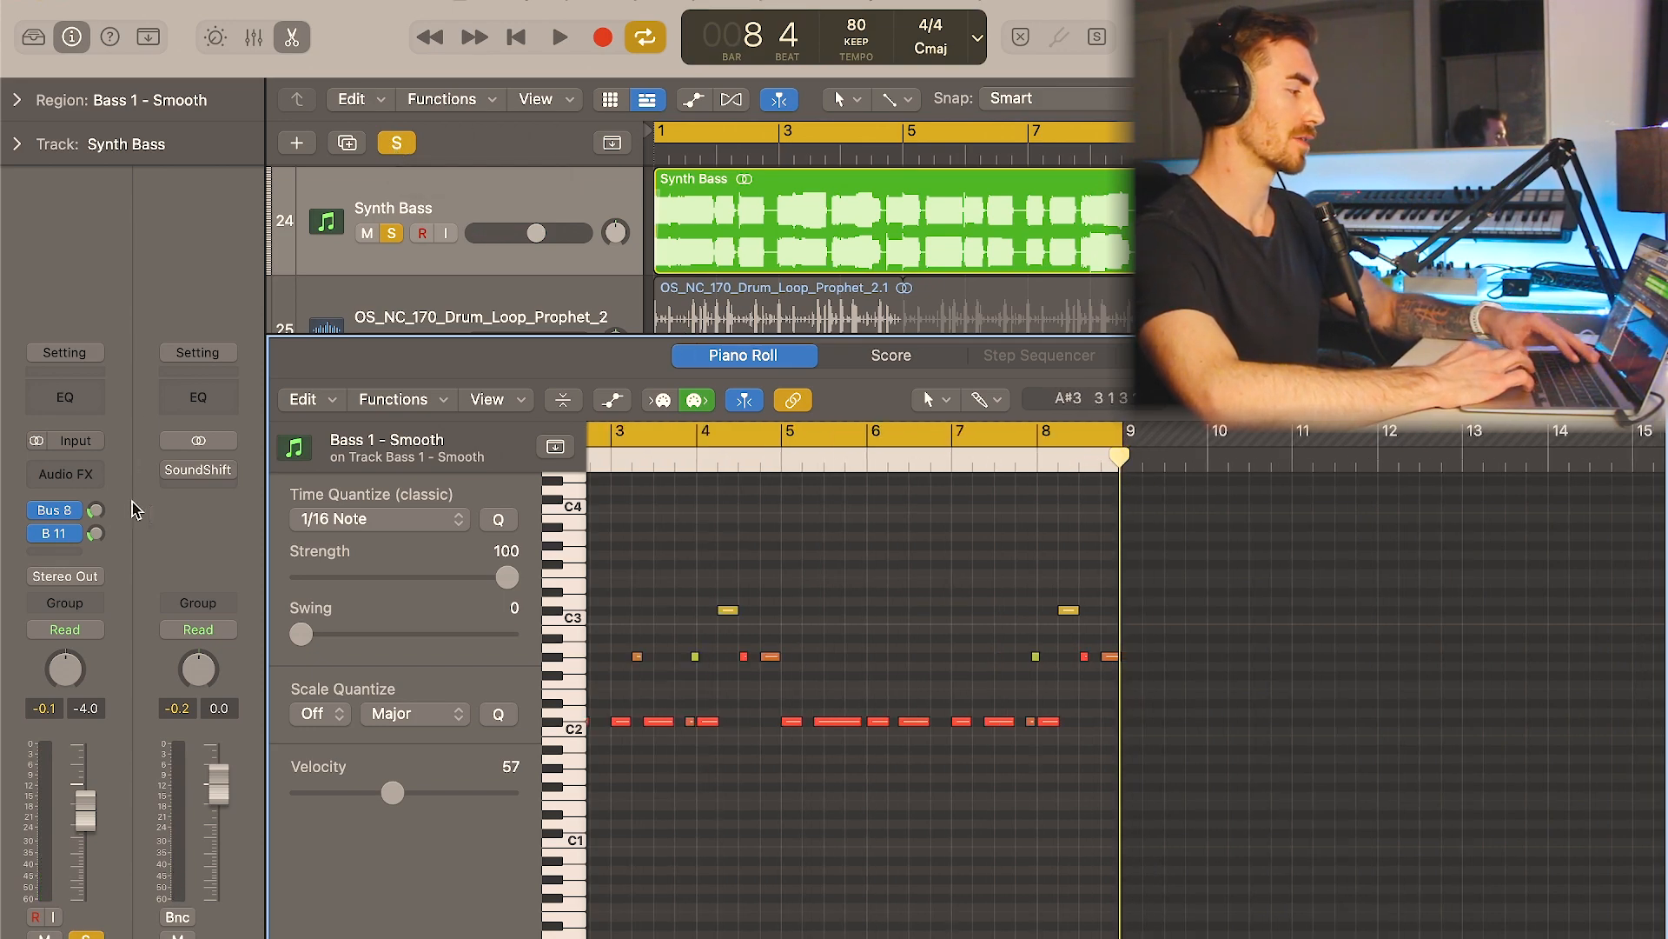
- Inspect the Synth Bass track's Bus 8 and Bus 11 sends, including the Pro-Q 3 curve on Bus 11
click(67, 511)
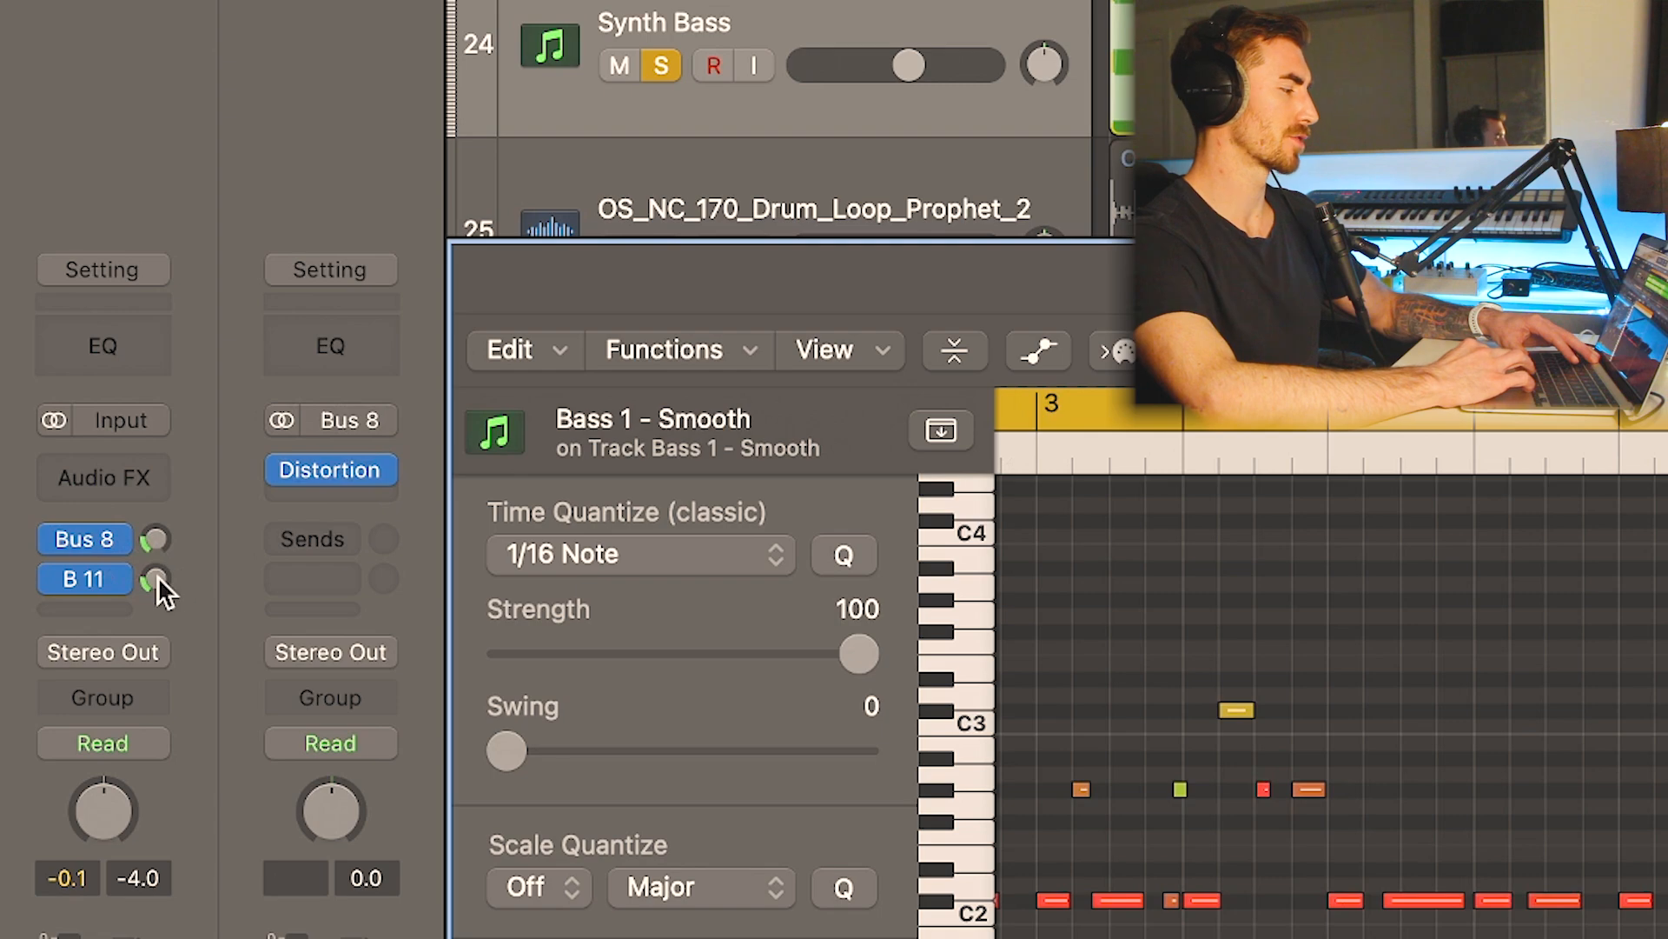
click(159, 576)
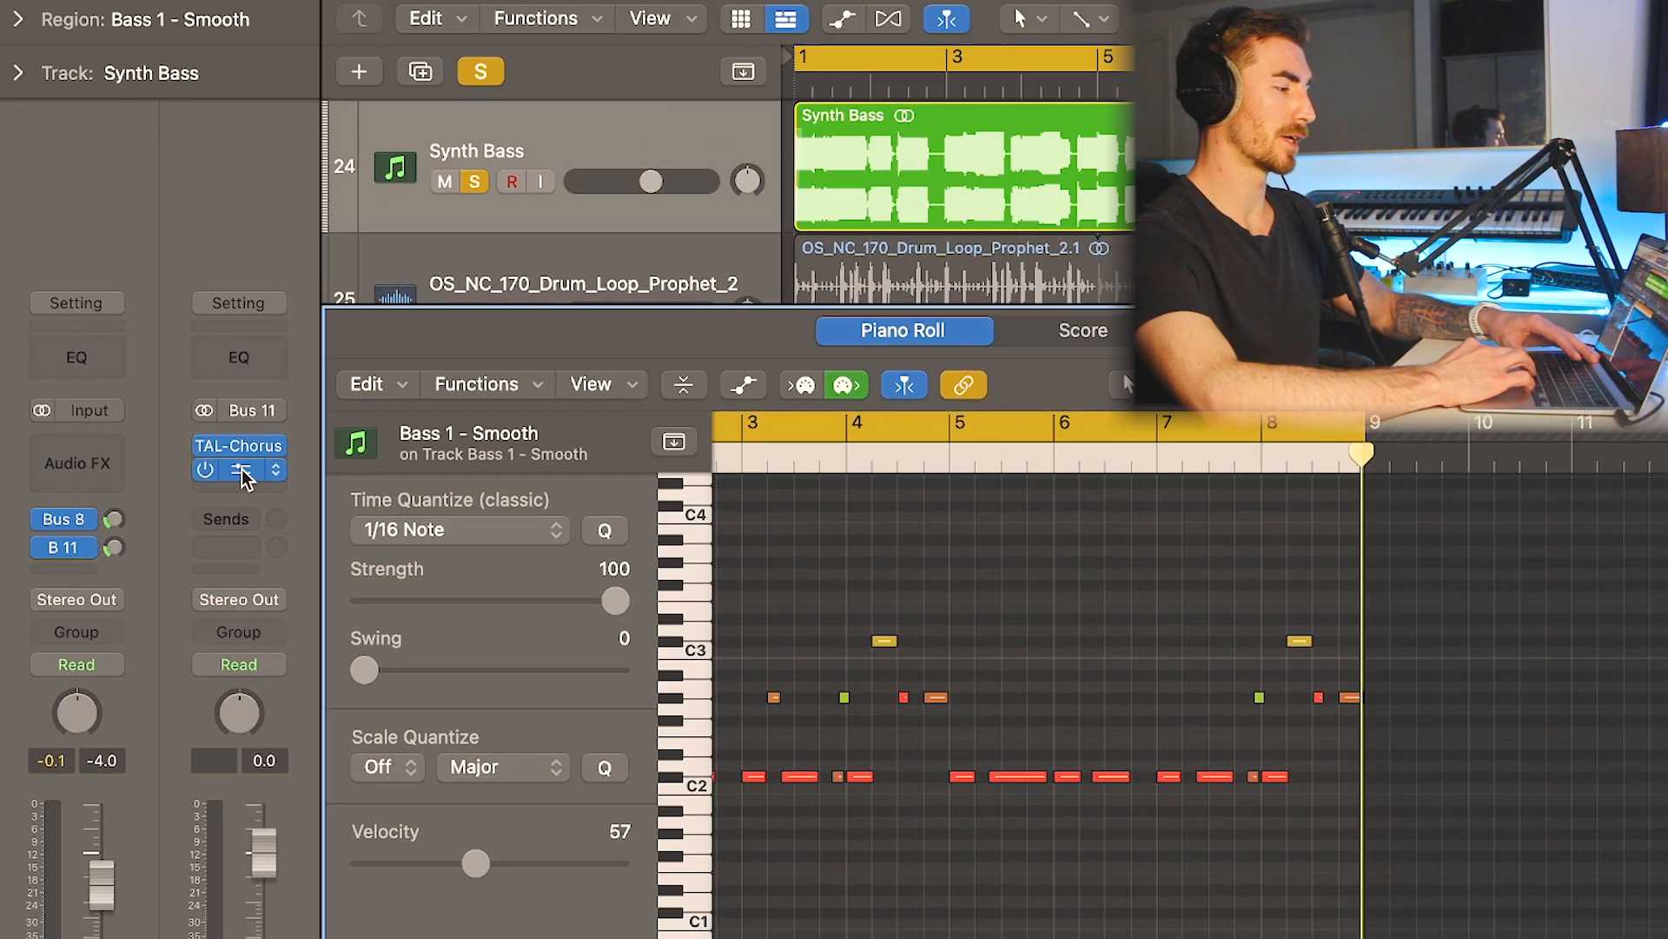
click(335, 469)
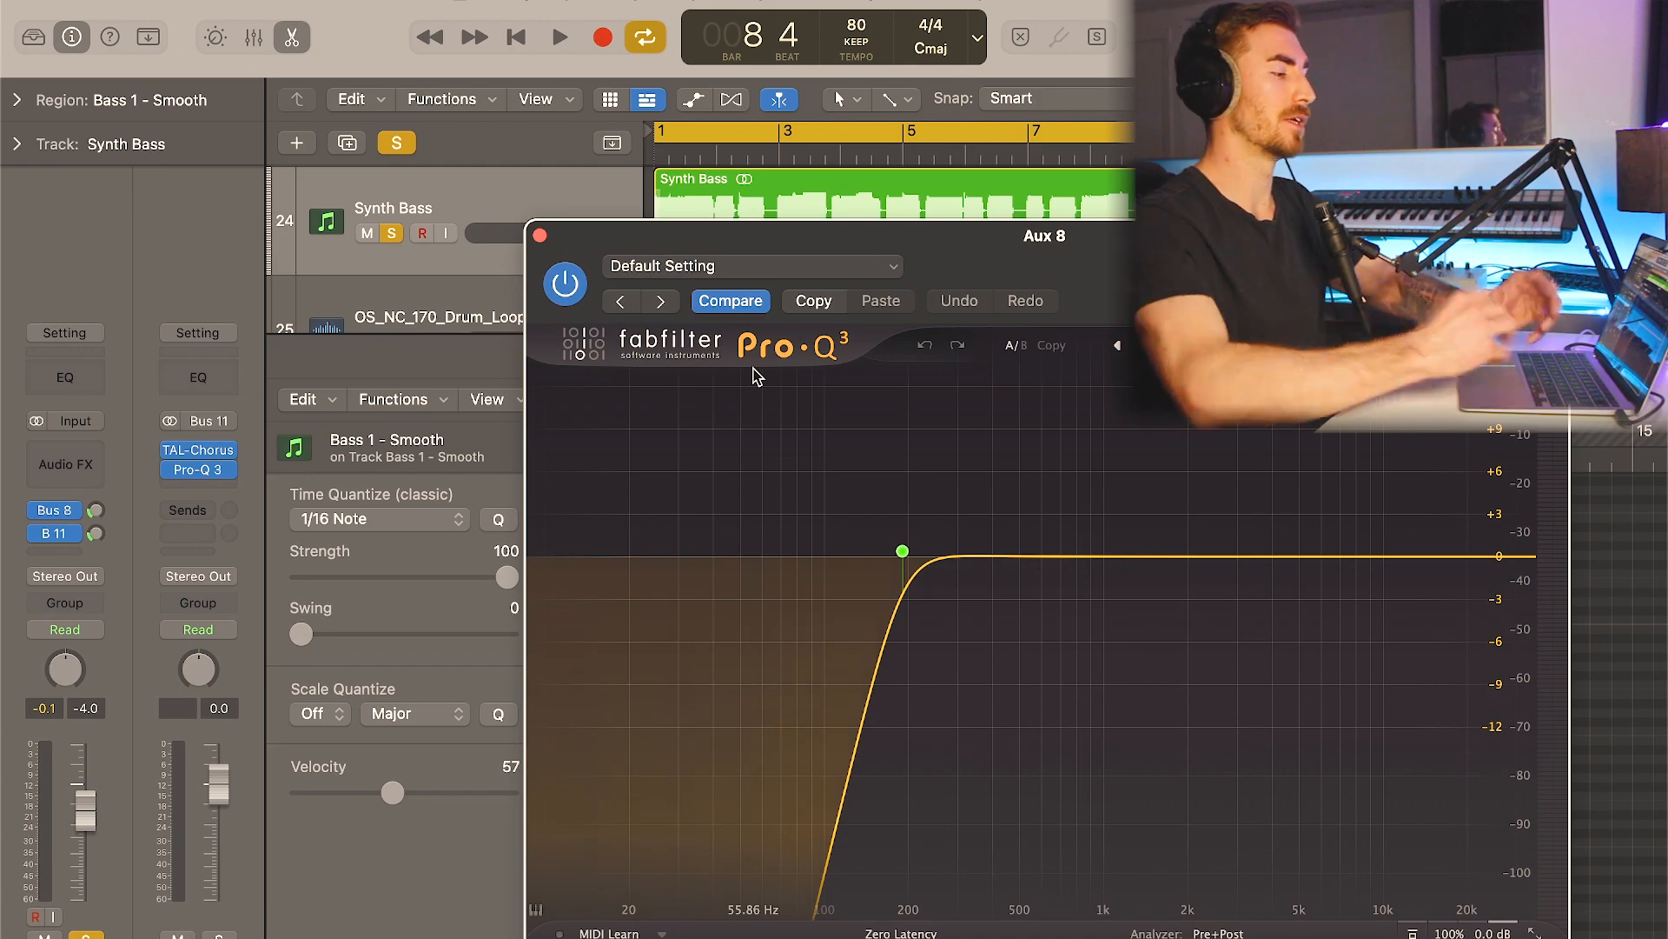
click(540, 235)
- Turn off the Synth Bass solo and close the Piano Roll
click(398, 143)
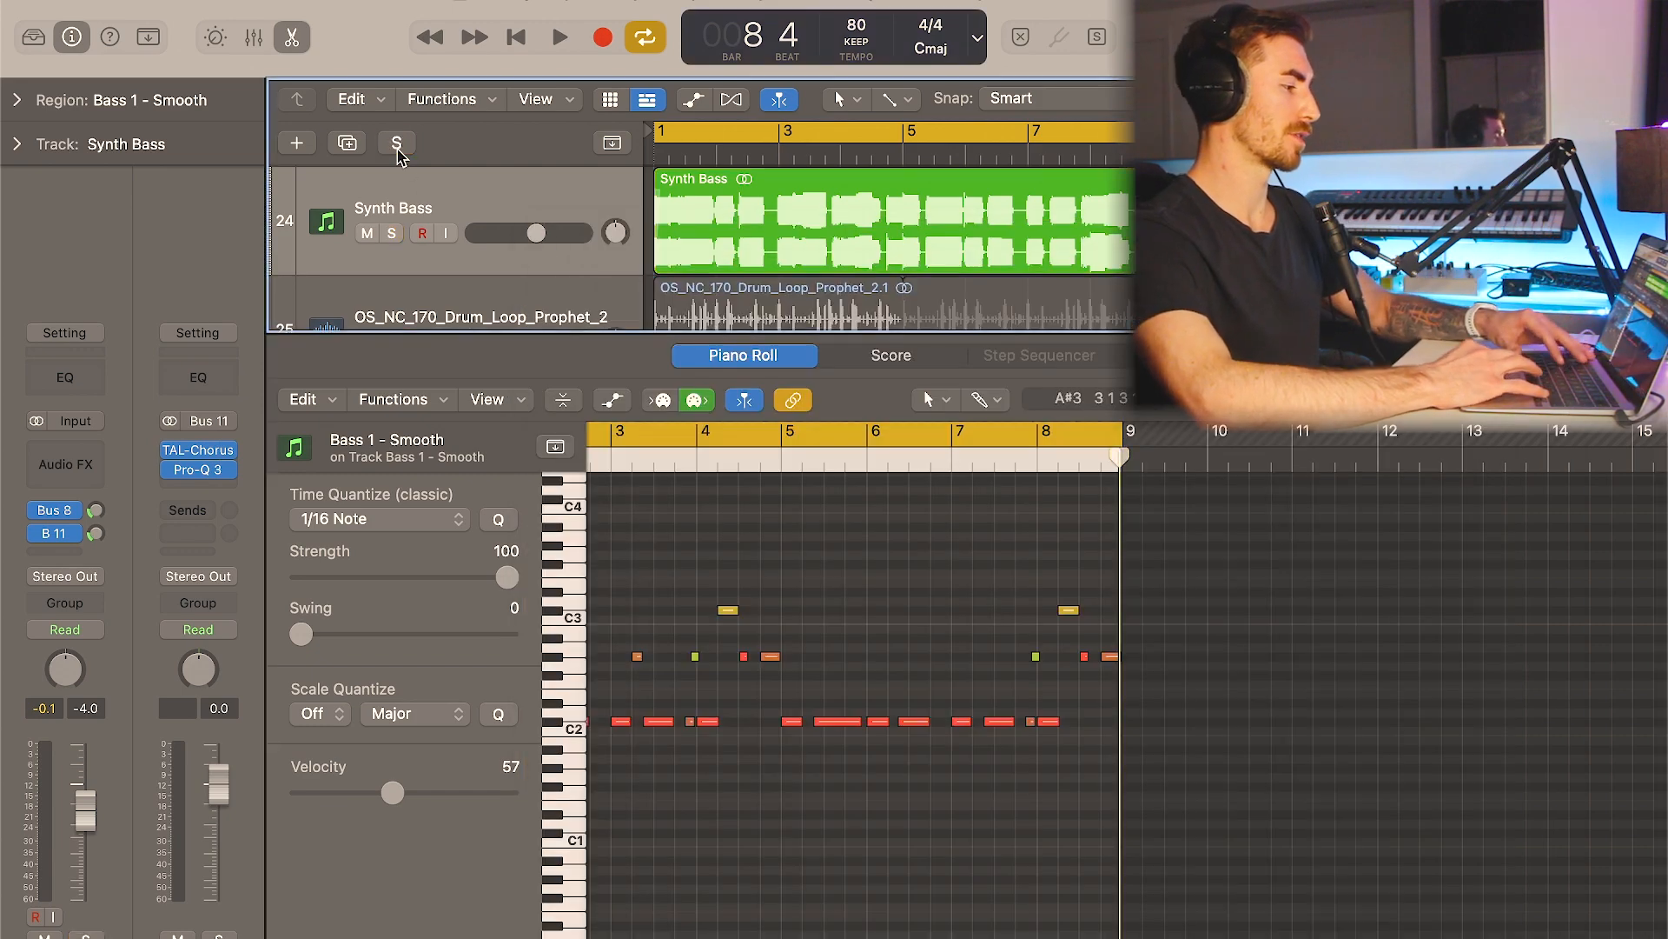
key(e)
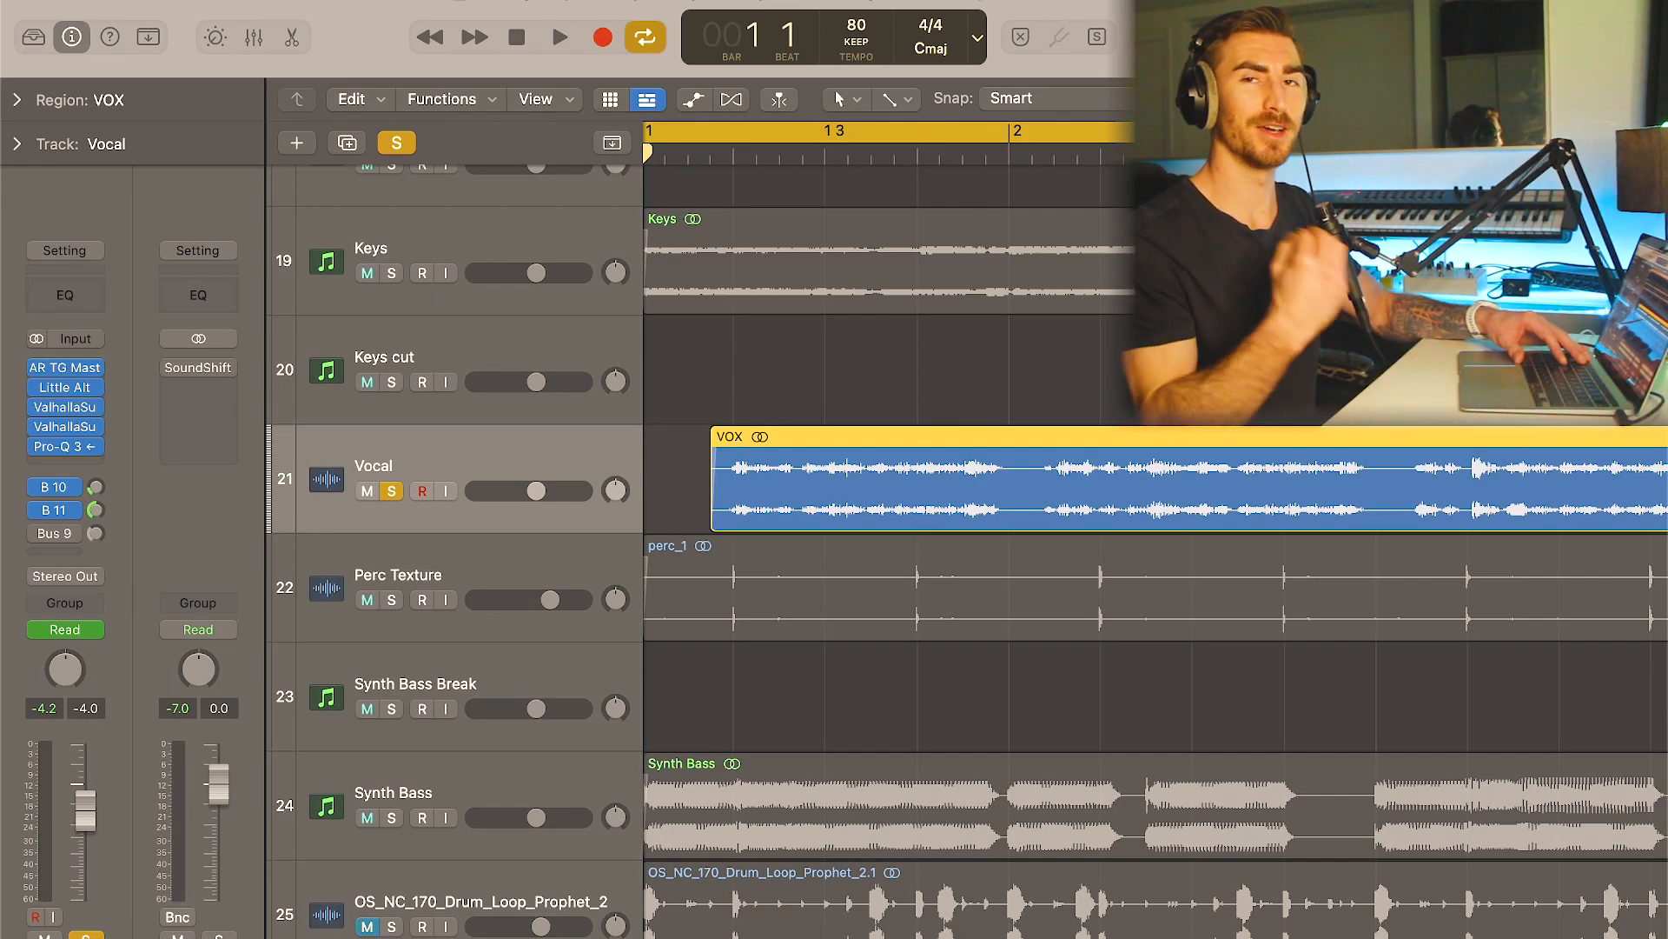
- Play back the Vocal track, and solo the Vocal Recording Mid track
key(space)
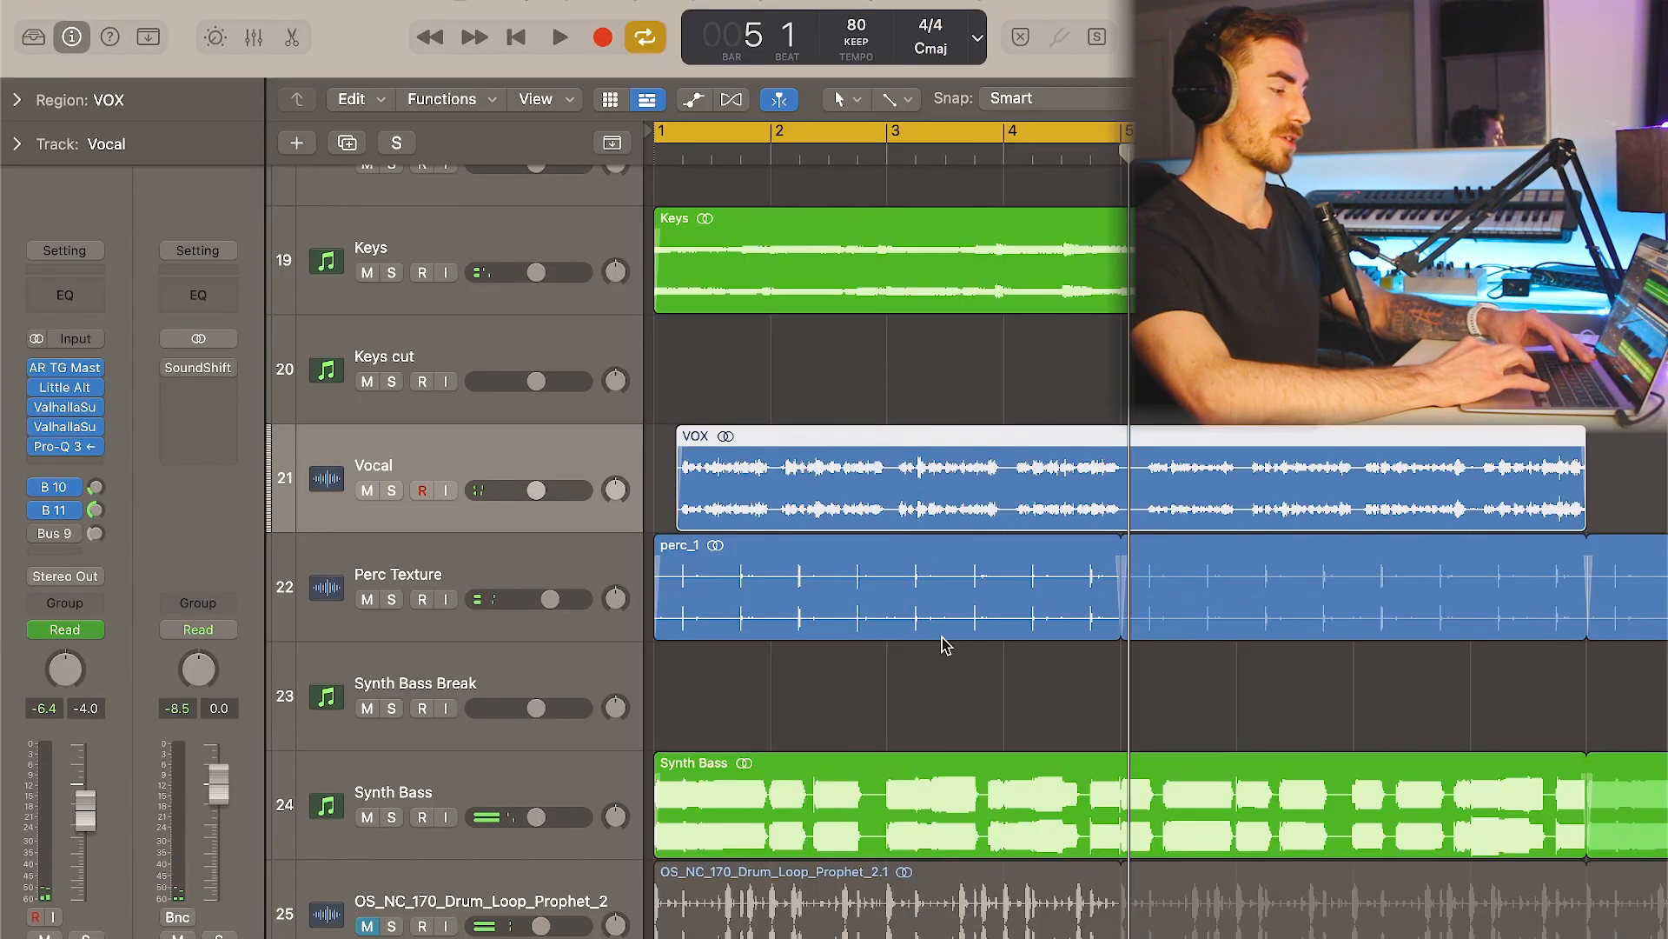
scroll(942, 640, down, 10)
scroll(945, 643, down, 1)
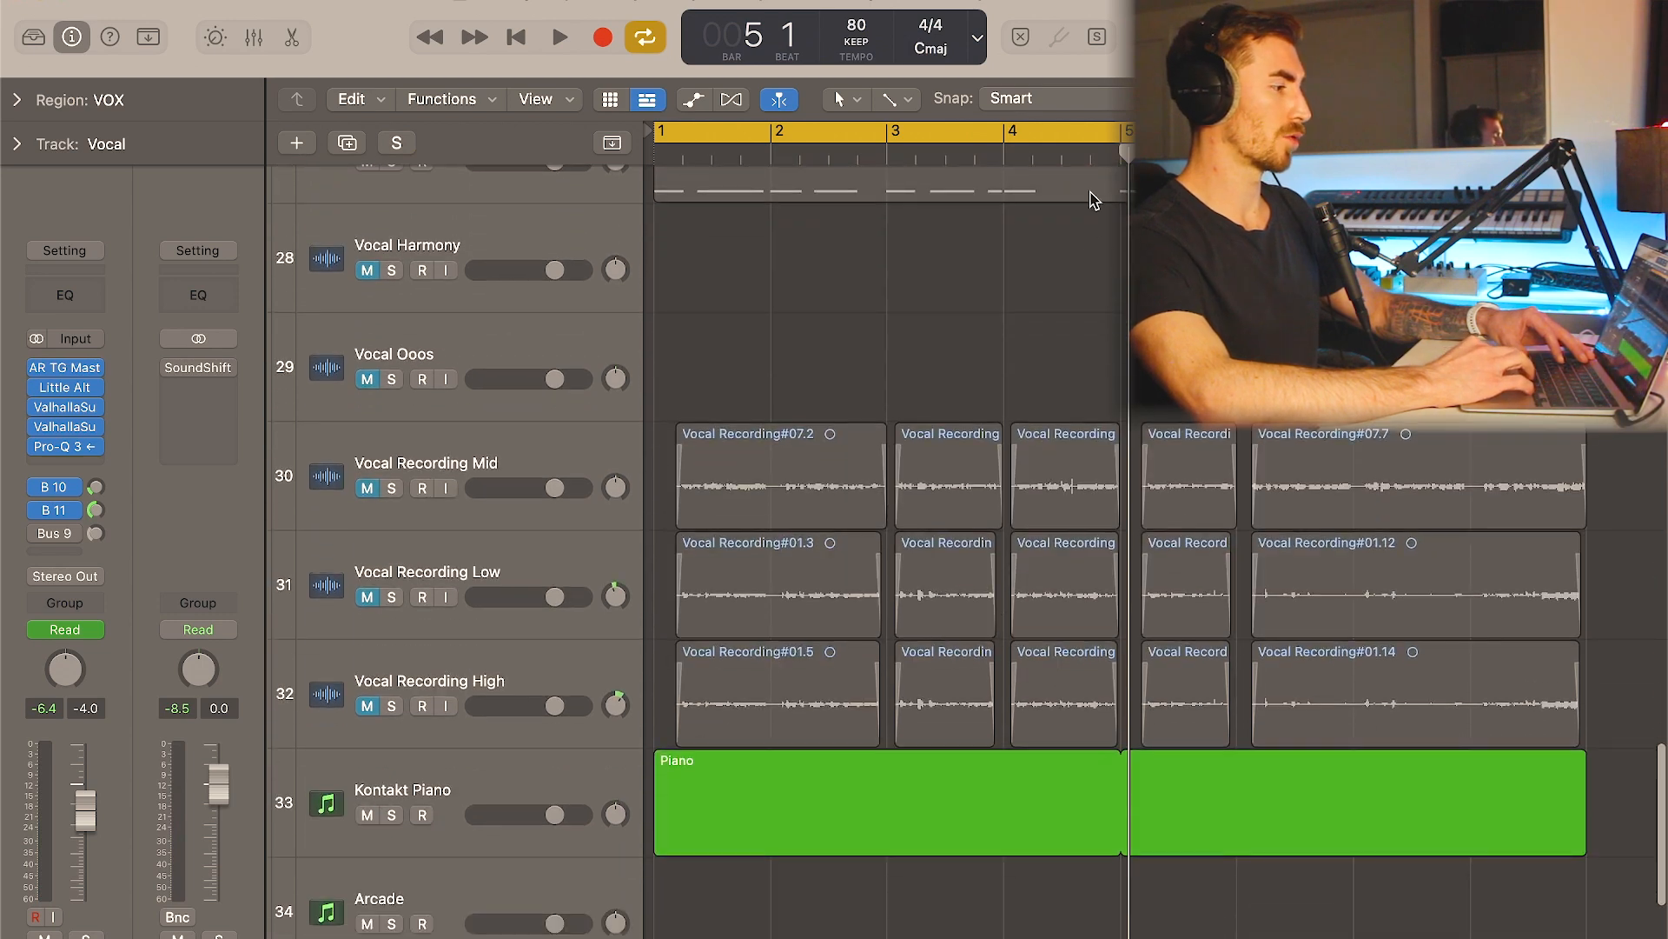
click(1109, 133)
click(1109, 135)
click(521, 451)
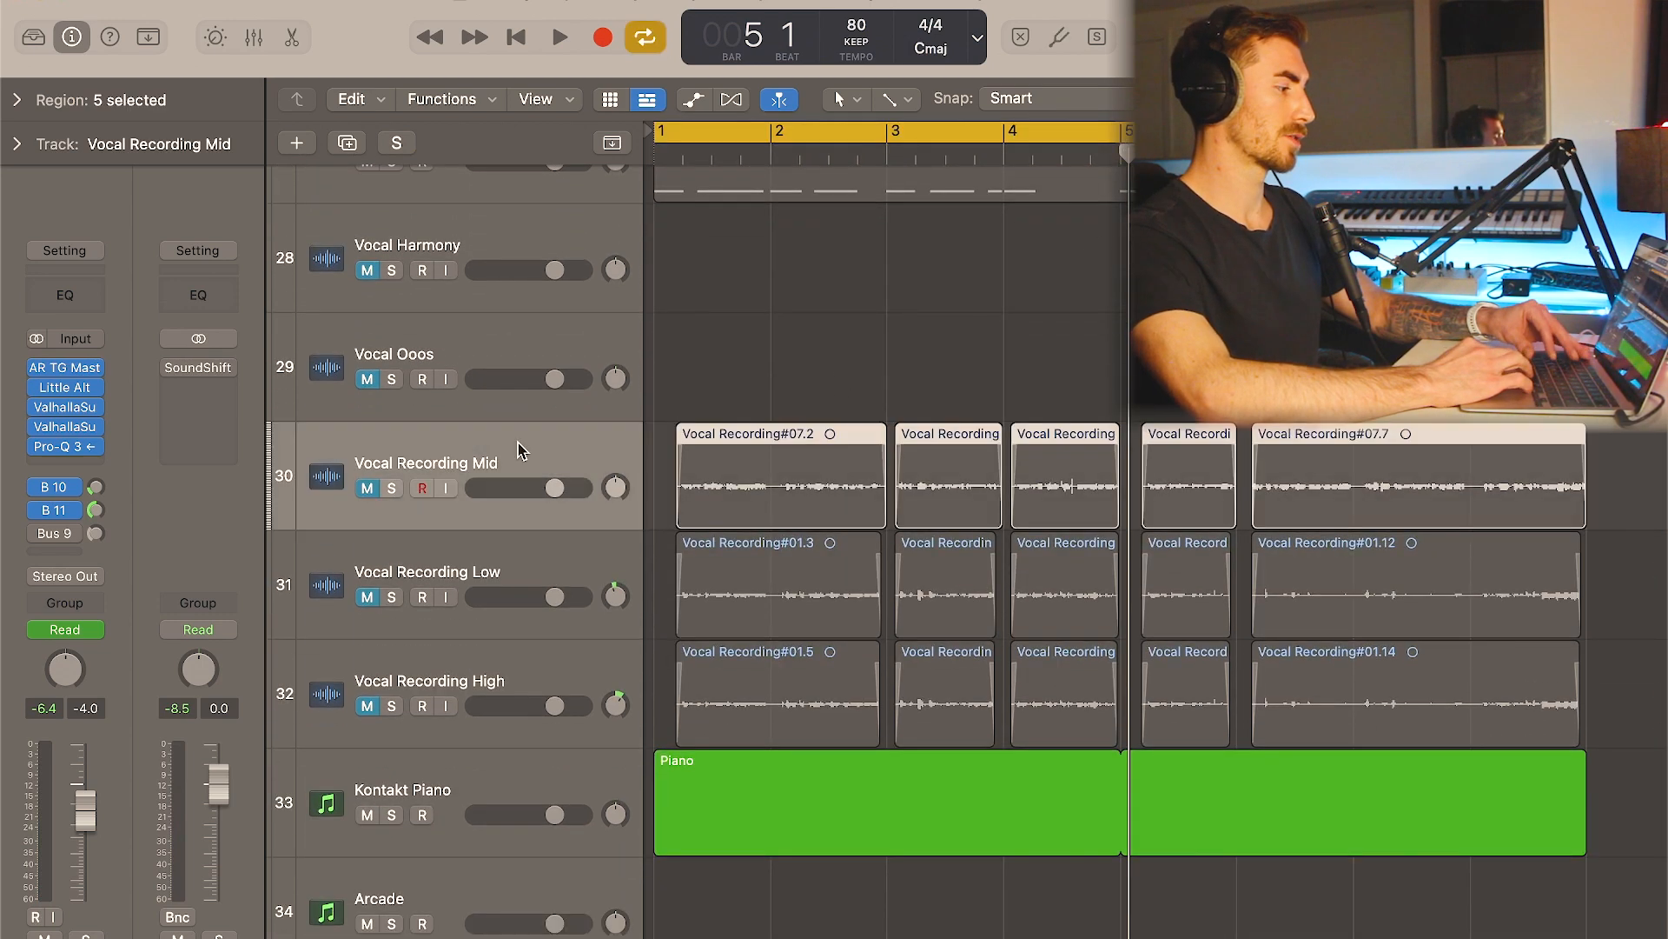
key(s)
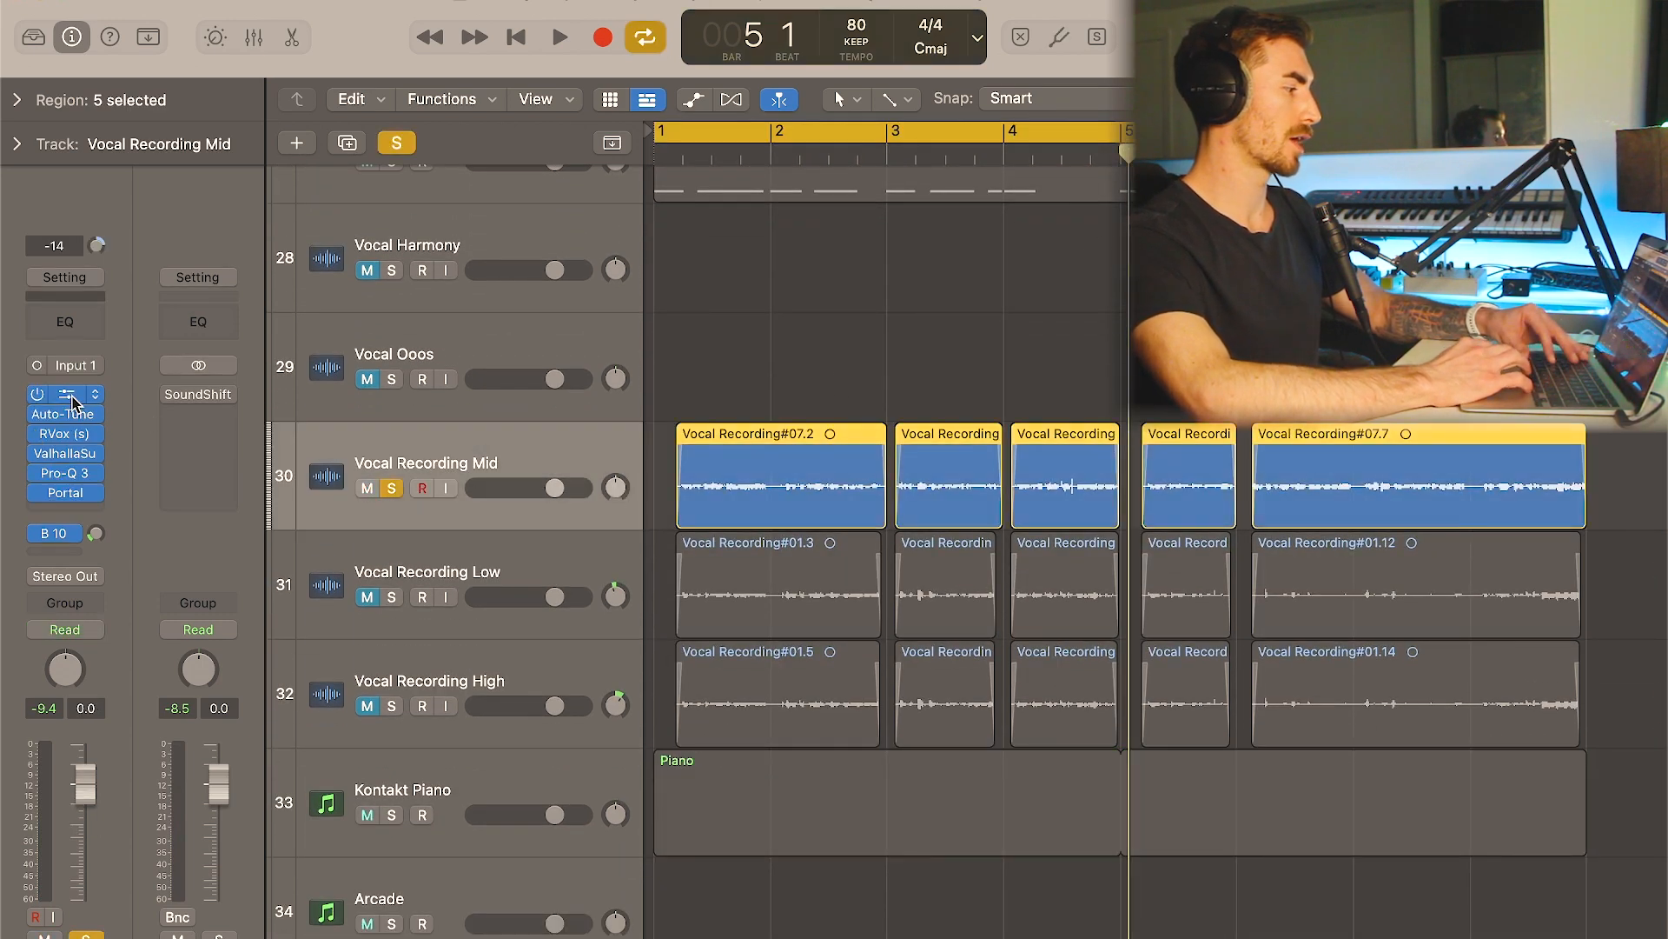
- Inspect the Compressor, Auto-Tune, Pro-Q 3 and Portal settings on the Vocal Recording Mid track
click(72, 398)
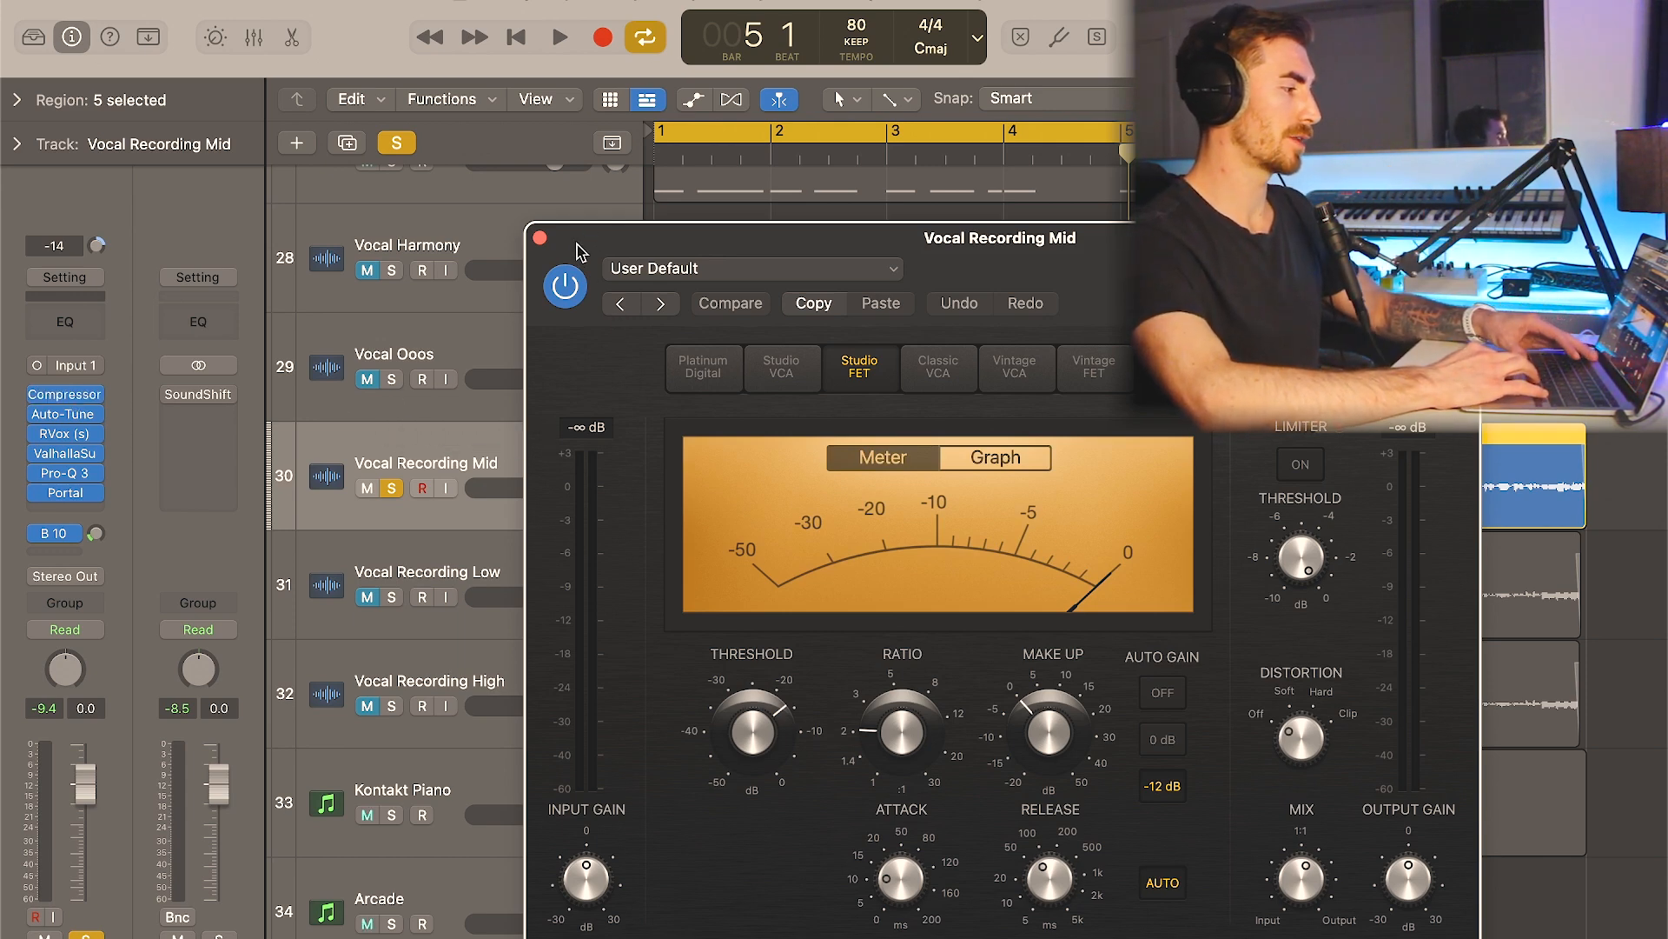
click(540, 238)
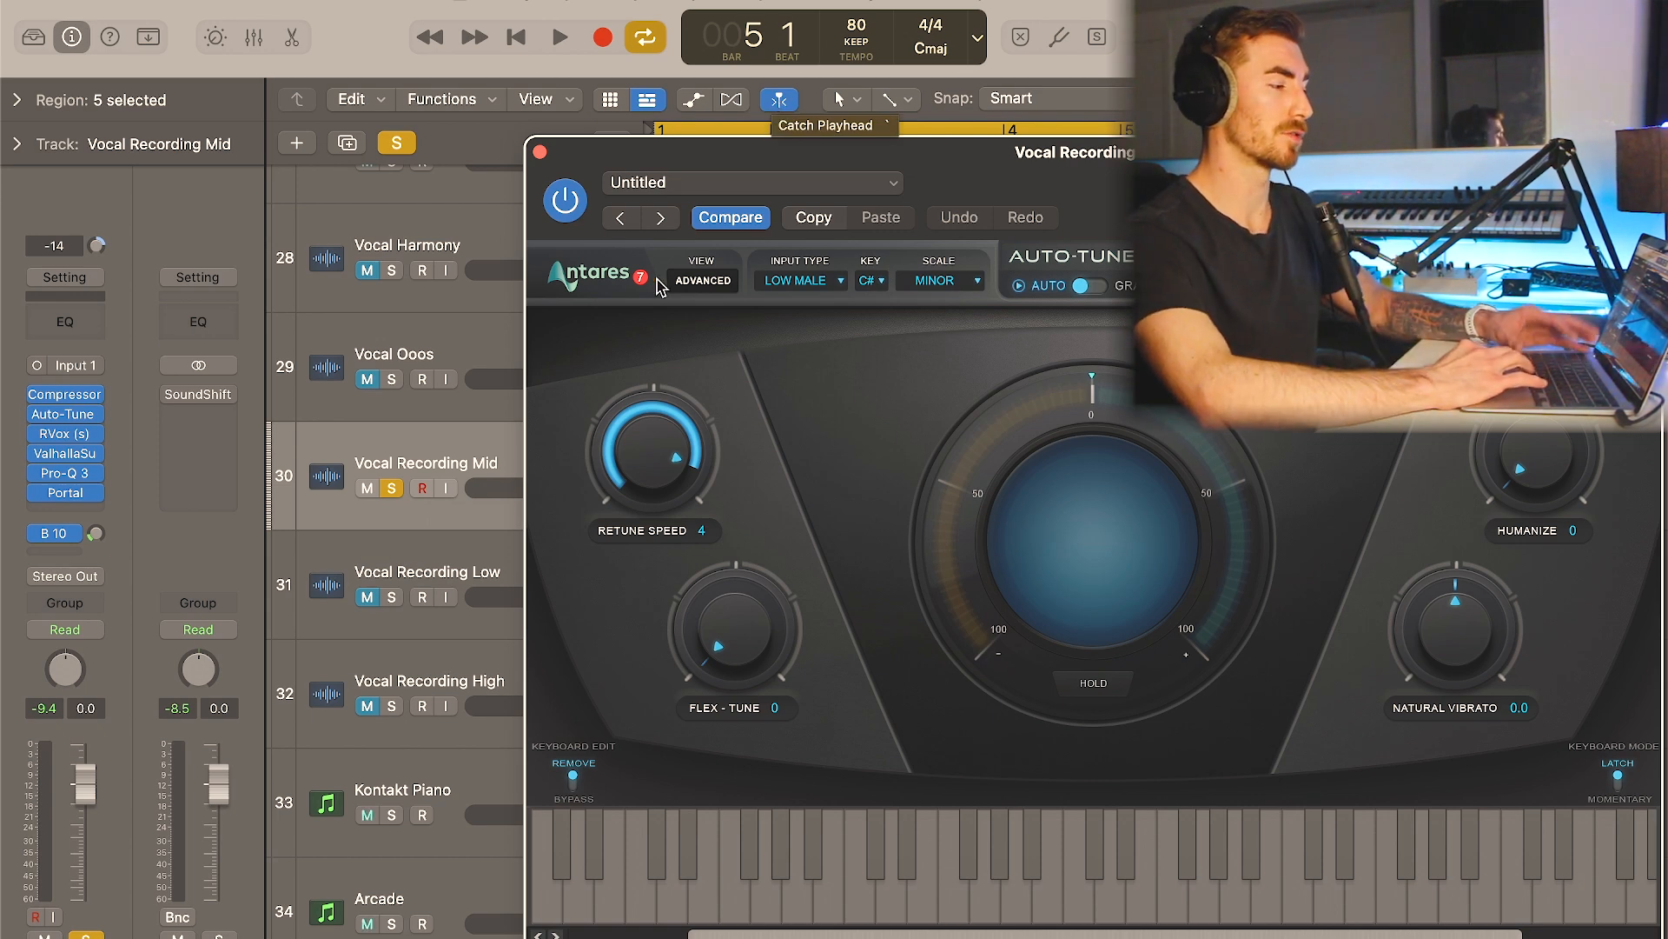
click(541, 153)
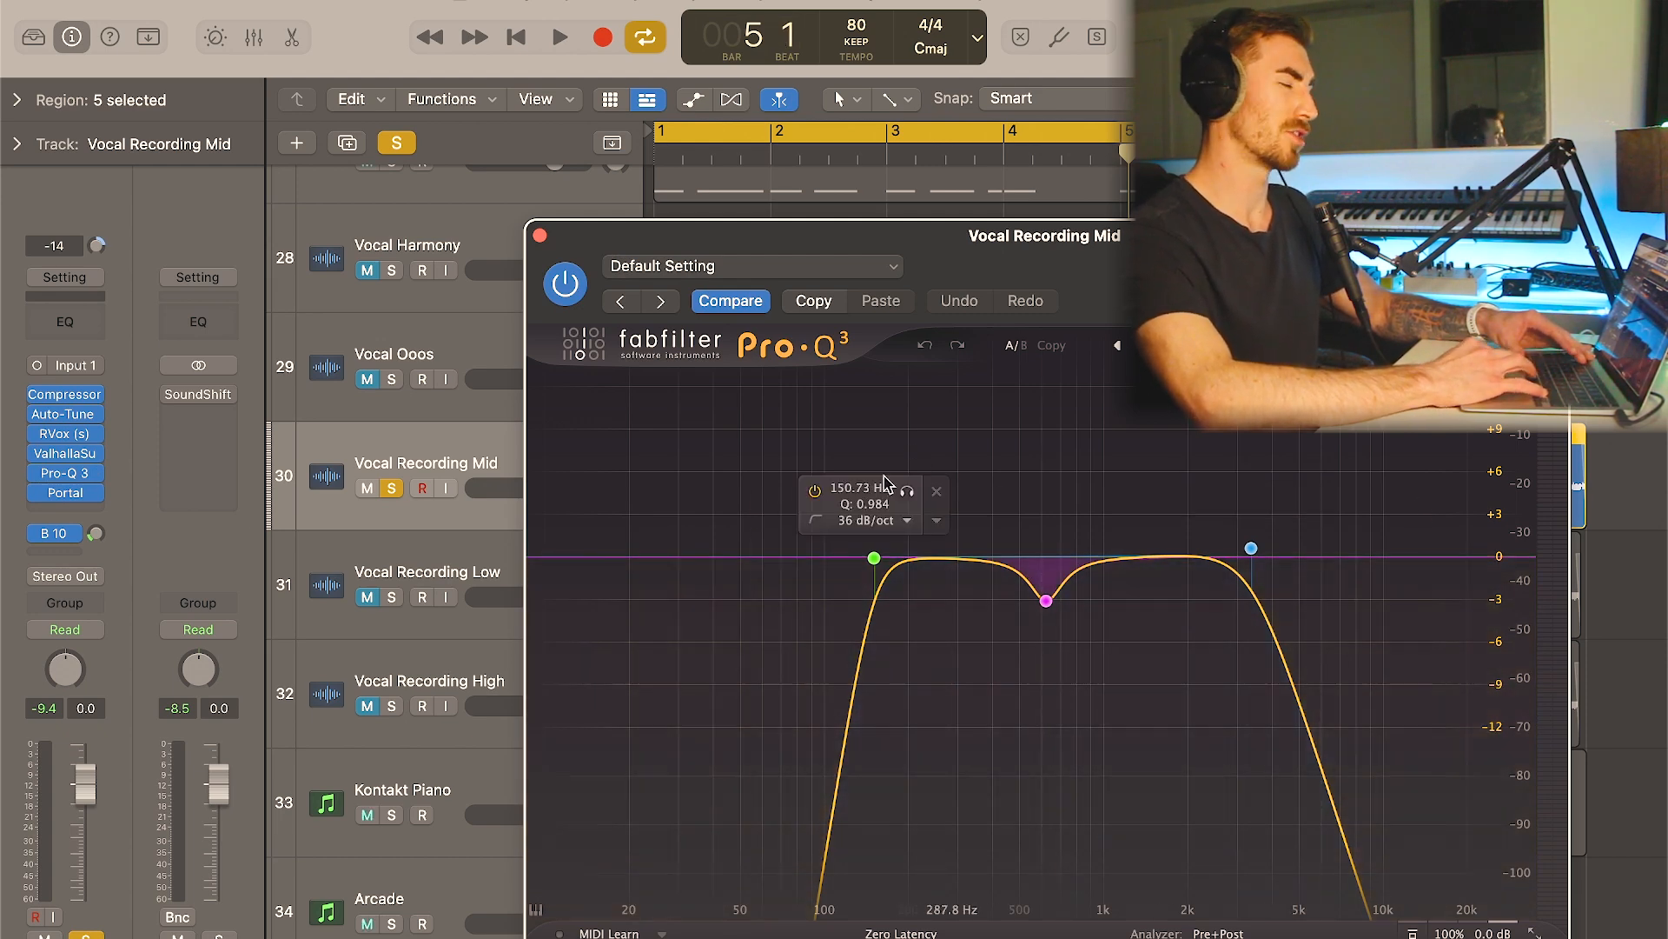
click(540, 236)
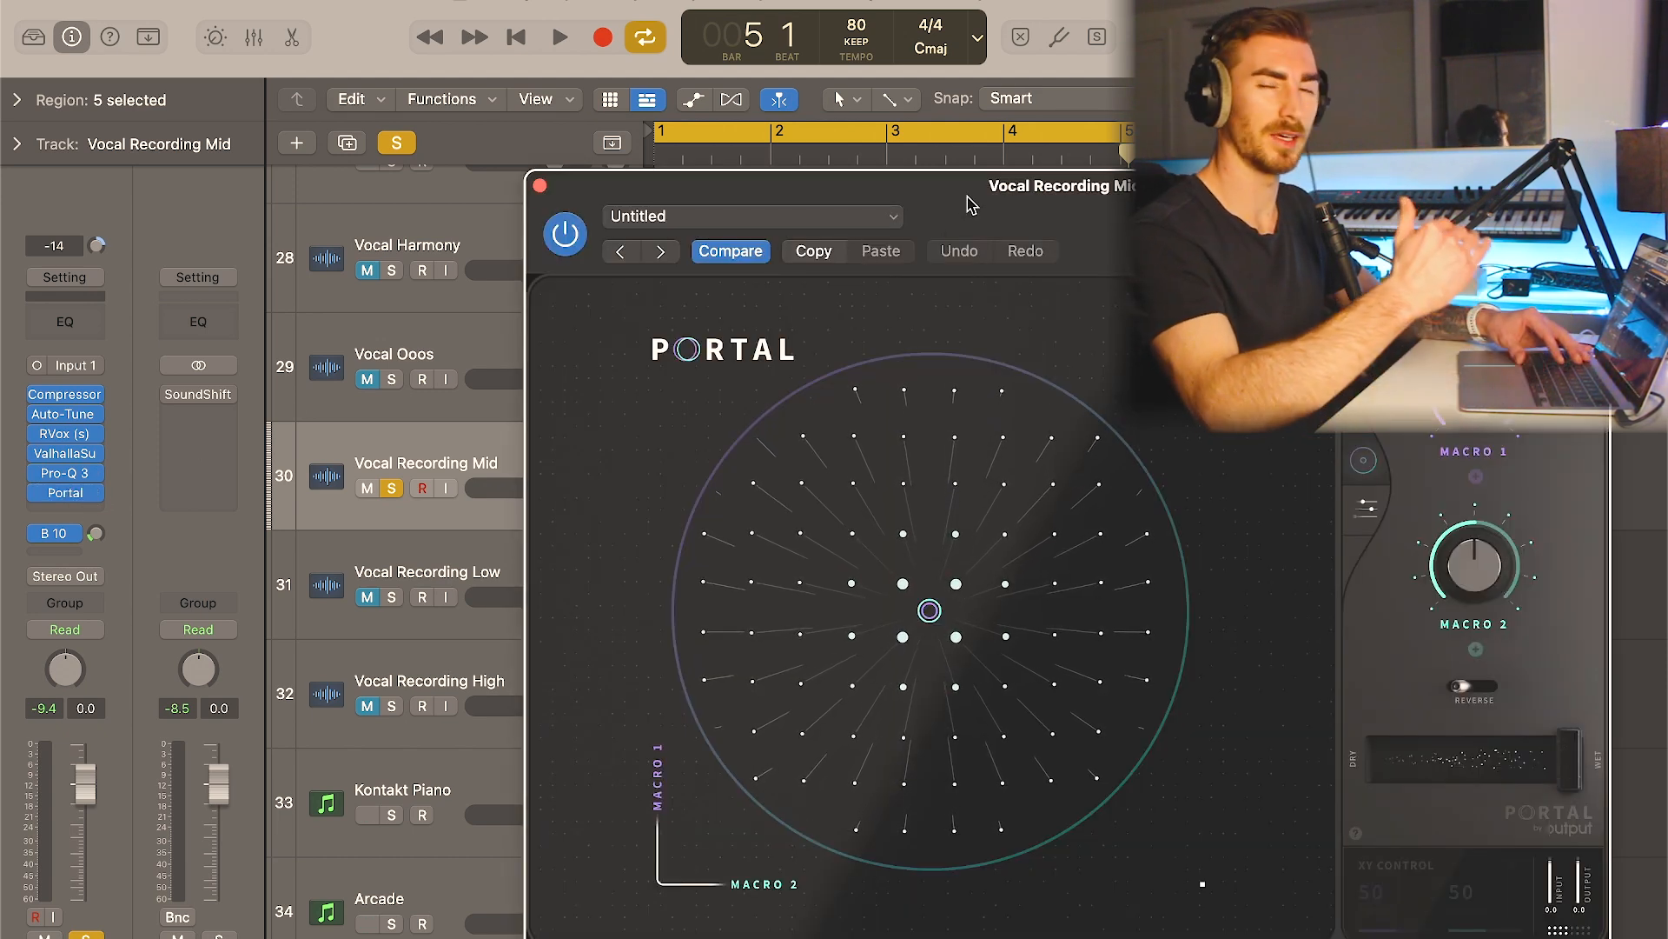
click(540, 186)
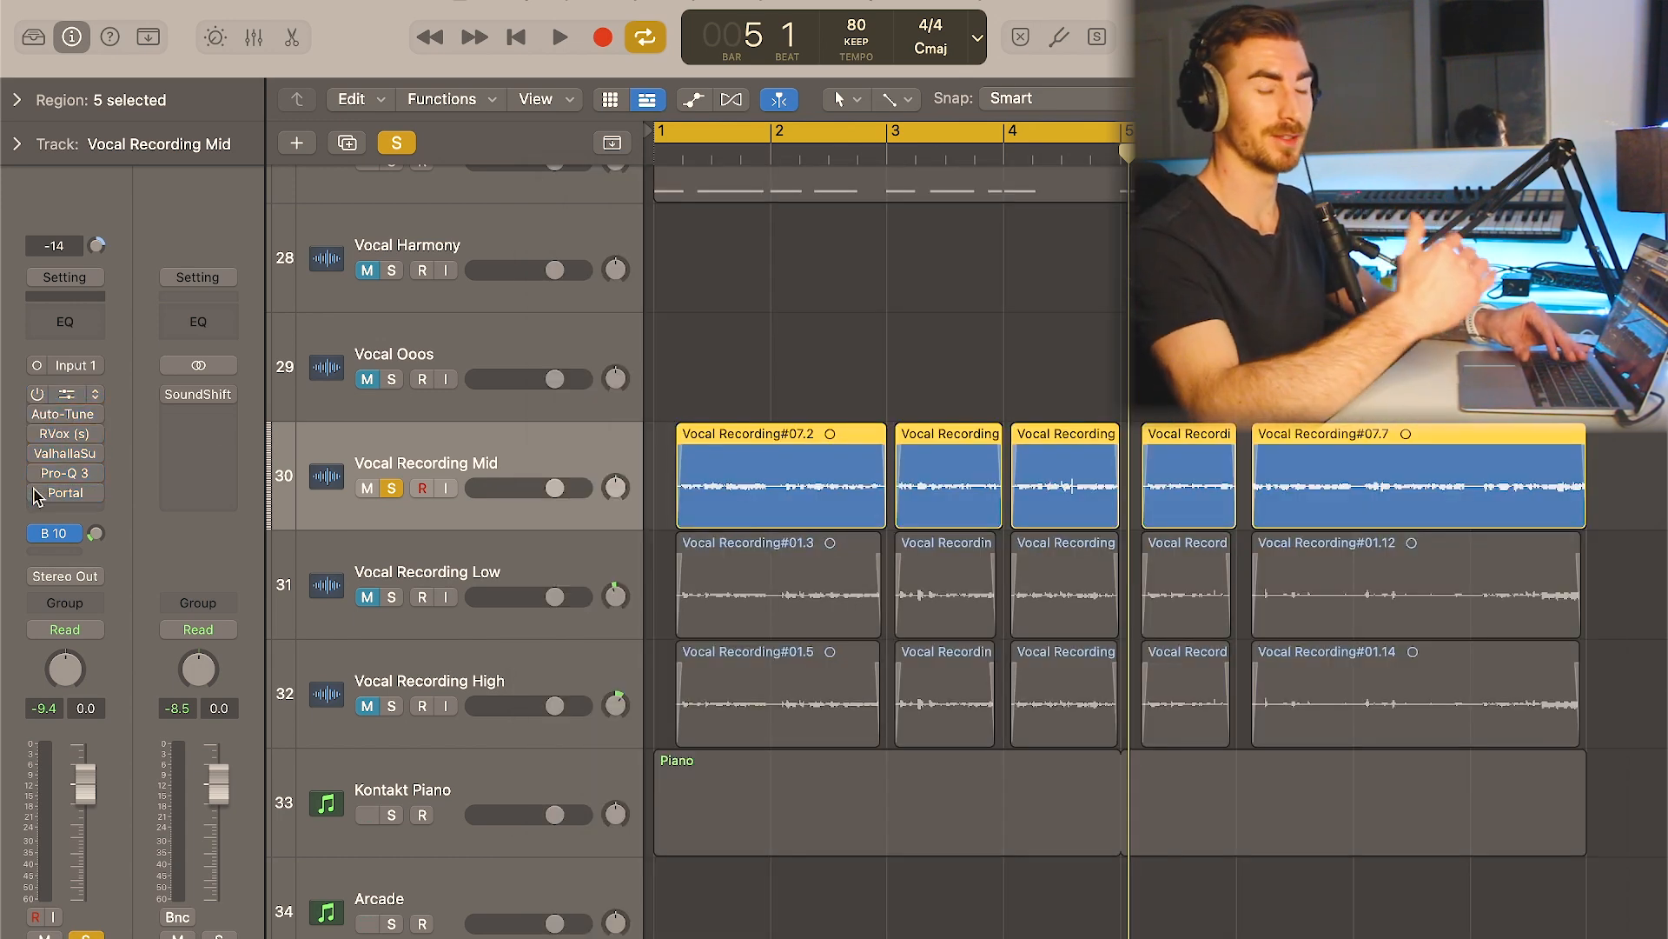
- Play back Vocal Recording Mid while turning its Compressor, Auto-Tune, RVox and ValhallaSupermassive plugins back on in stages
key(space)
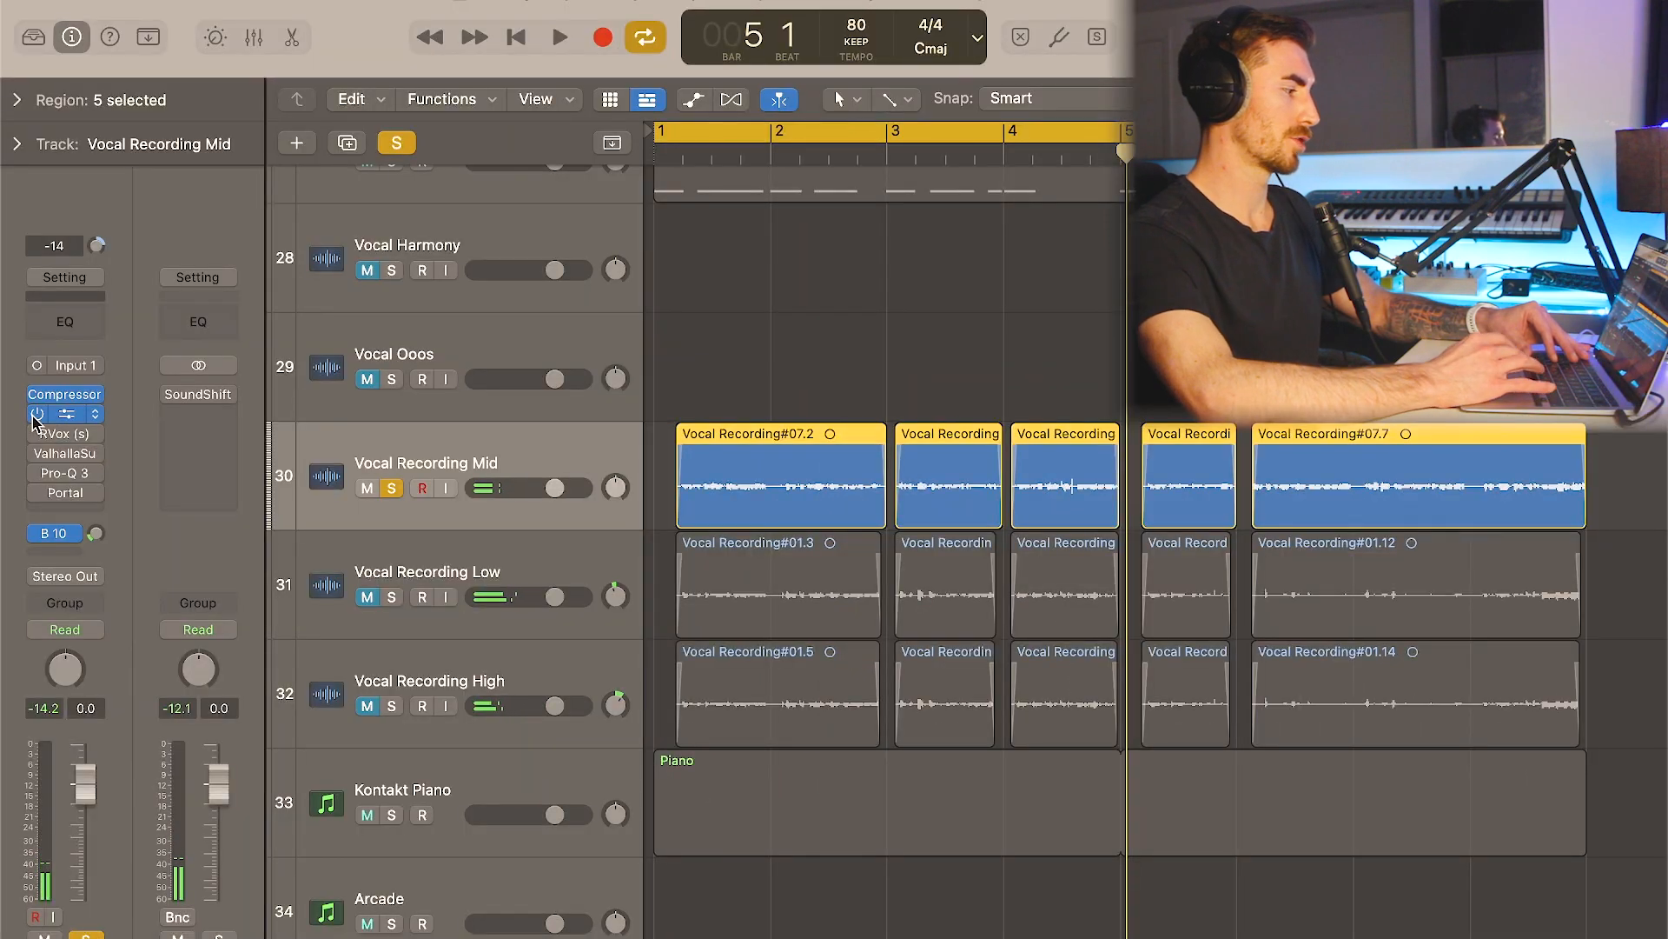
key(space)
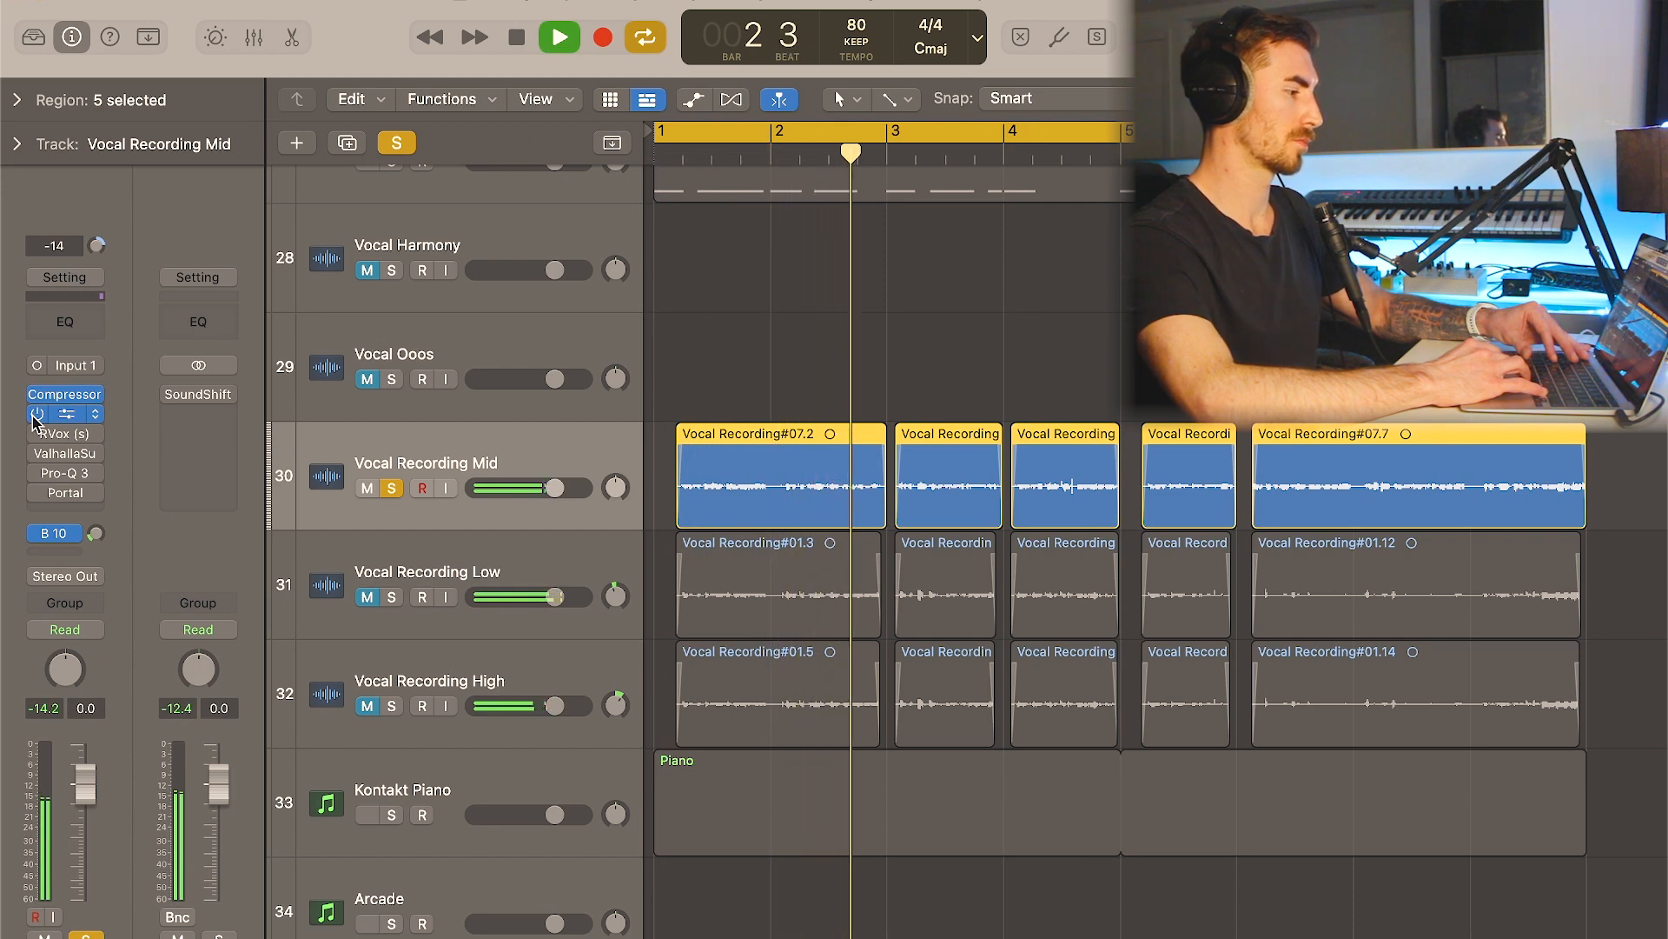
key(space)
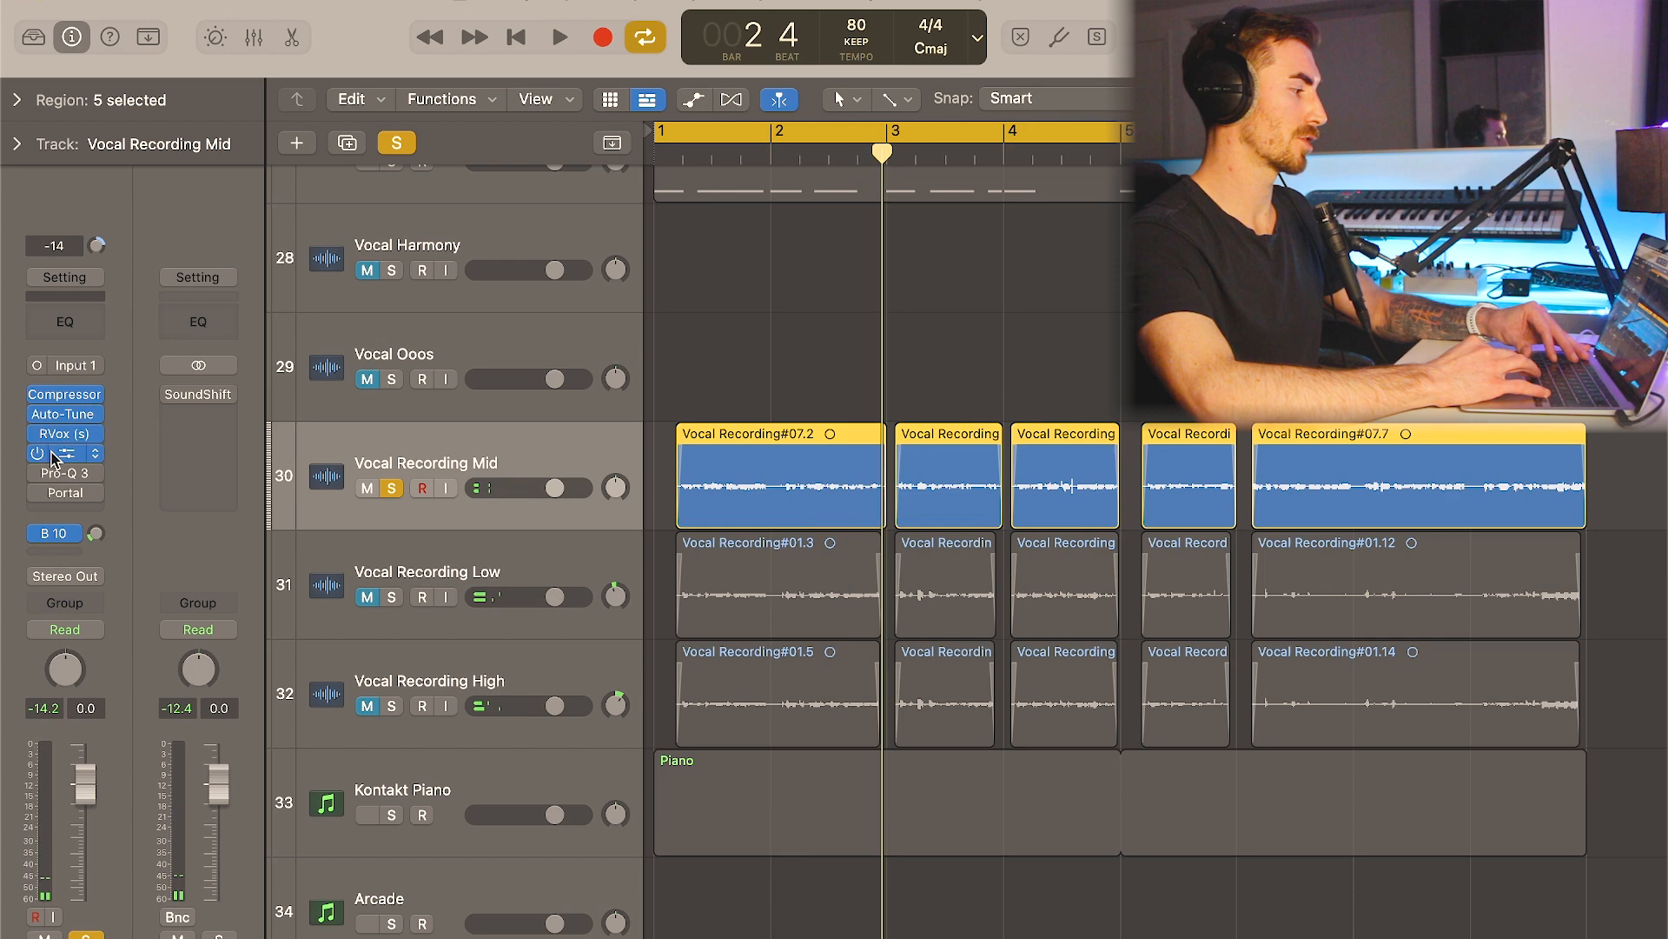
key(space)
mouse_move(91, 441)
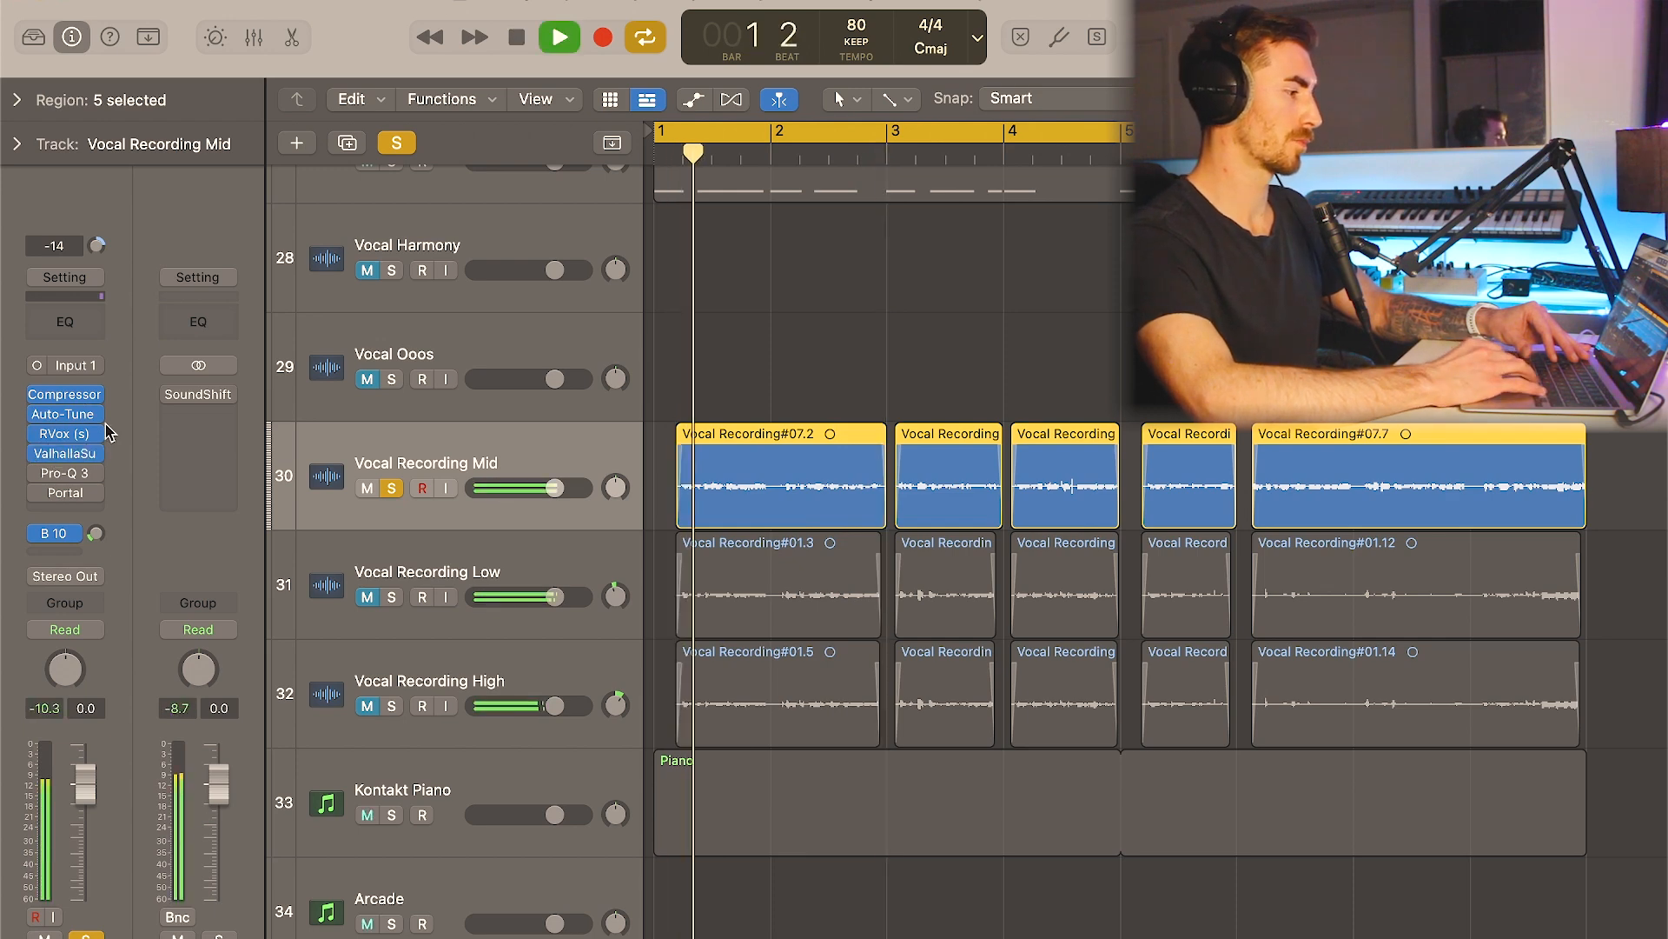
- Inspect the ValhallaSupermassive settings on Vocal Recording Mid, and play the track back with the reverb on
click(69, 454)
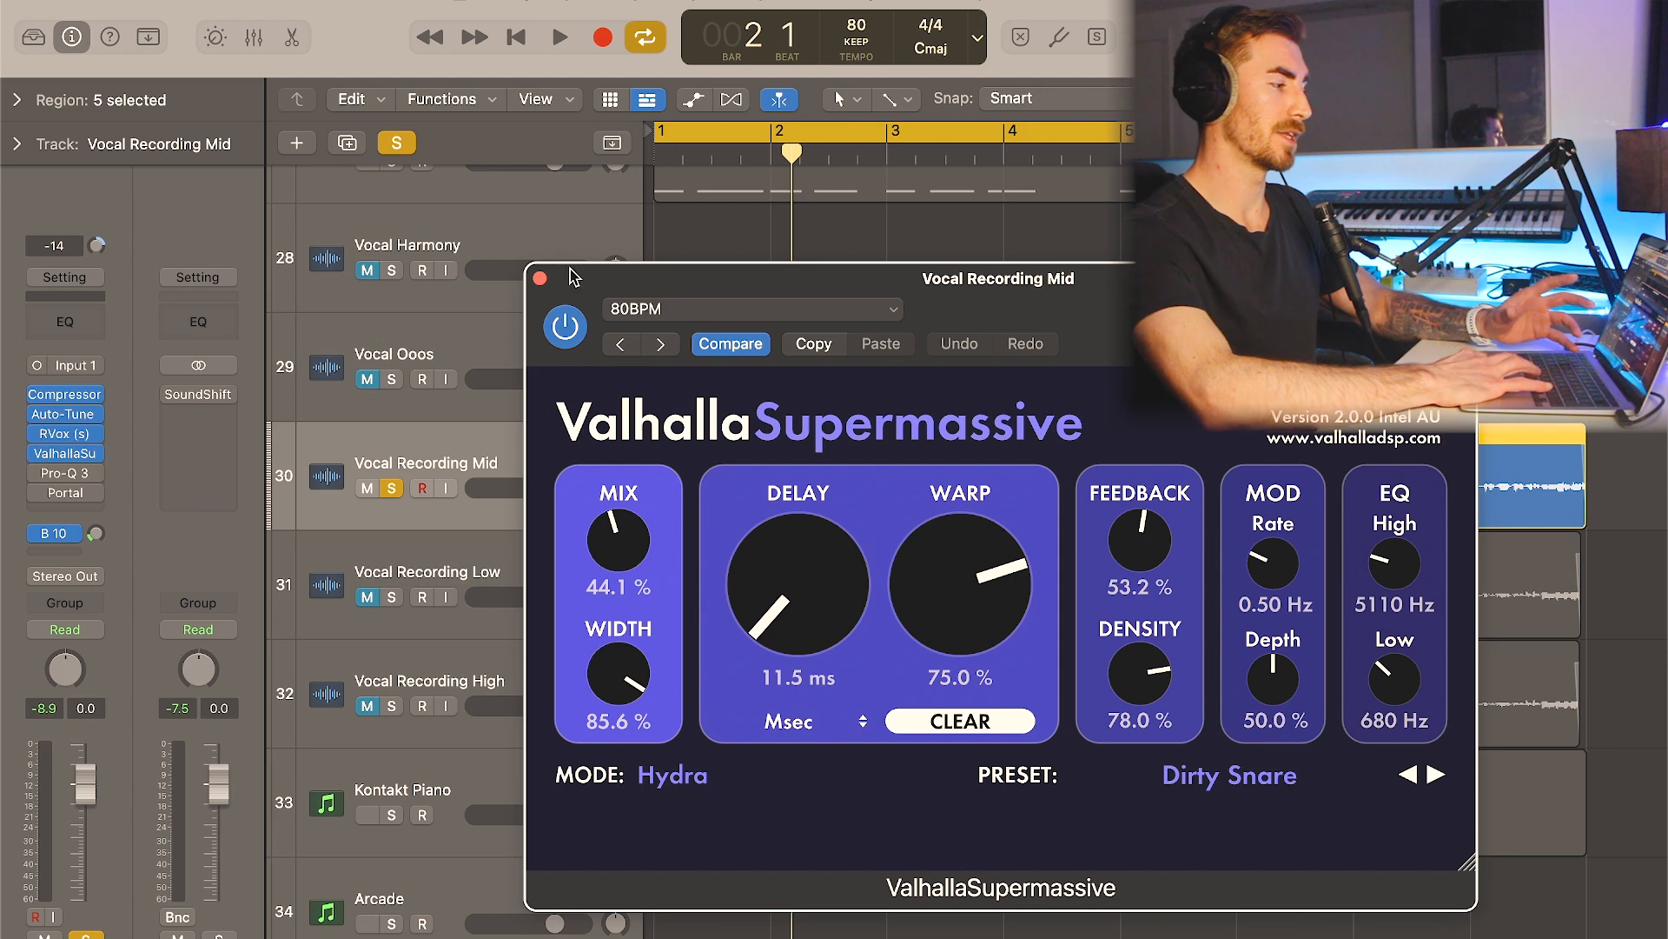
click(539, 278)
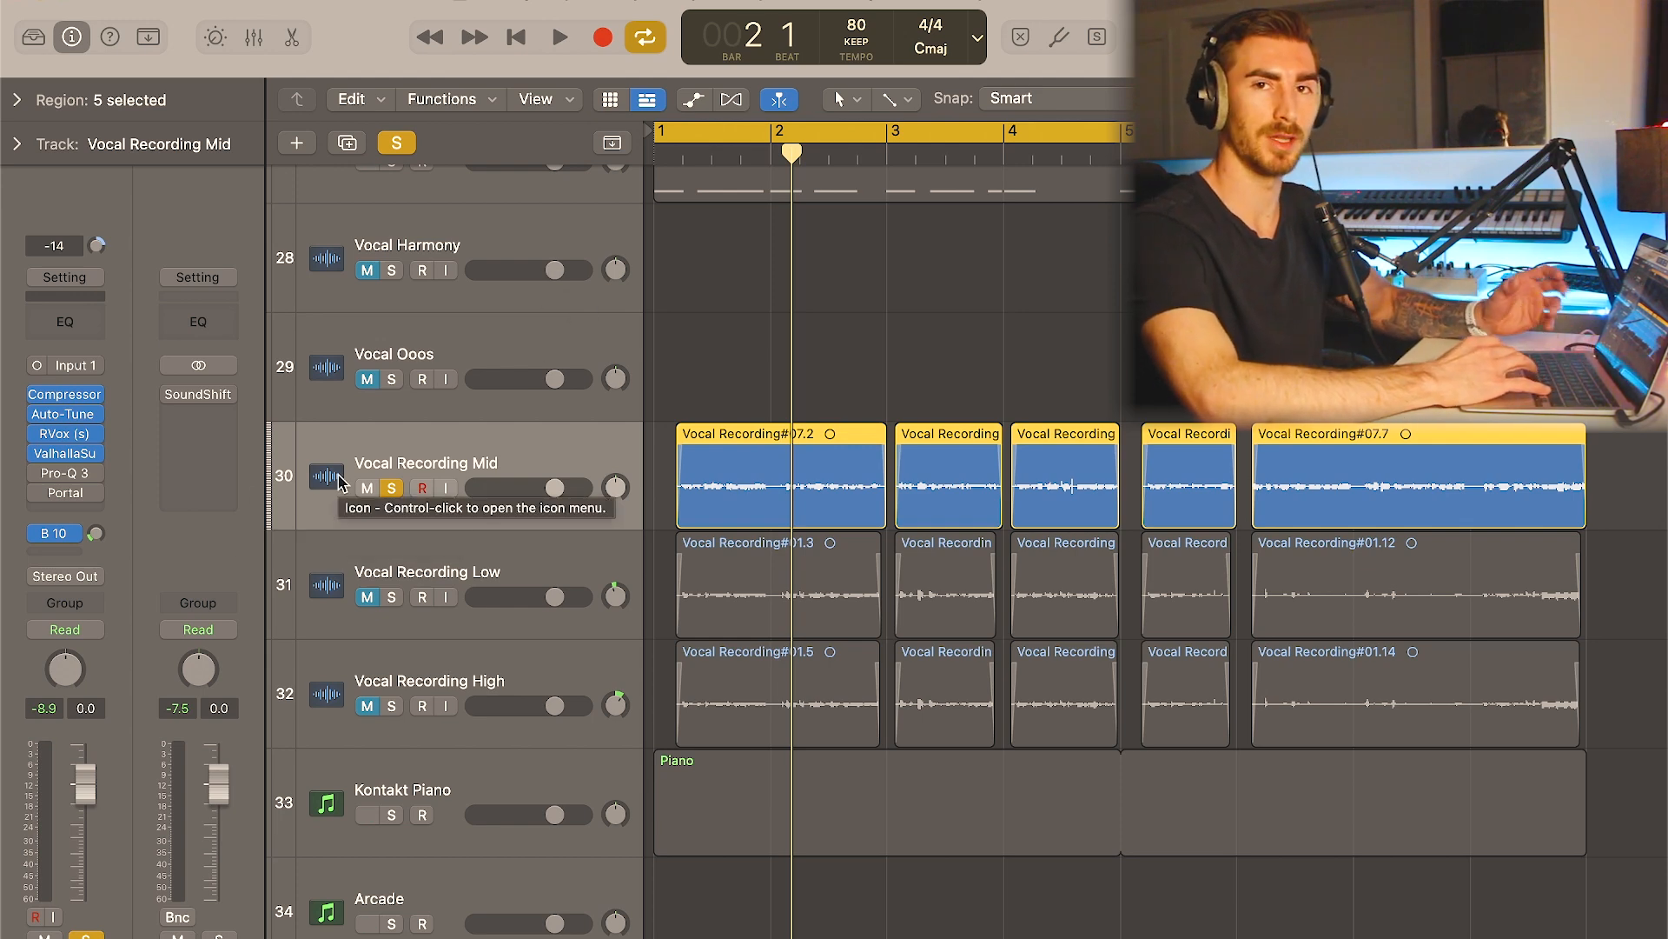
key(space)
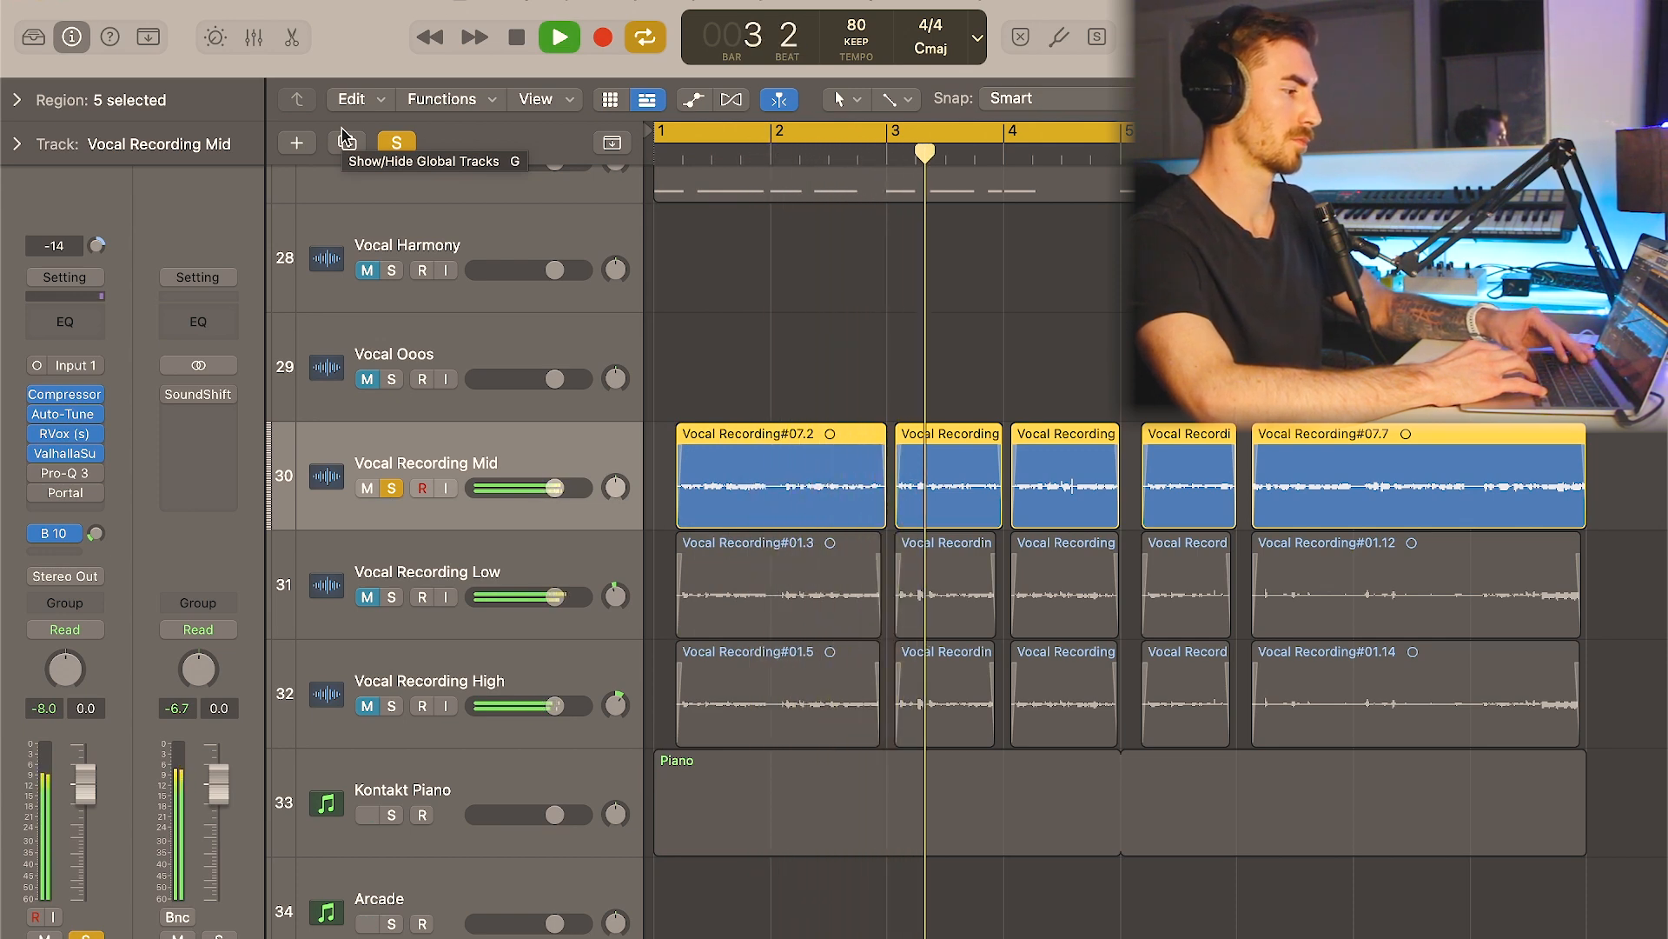
key(space)
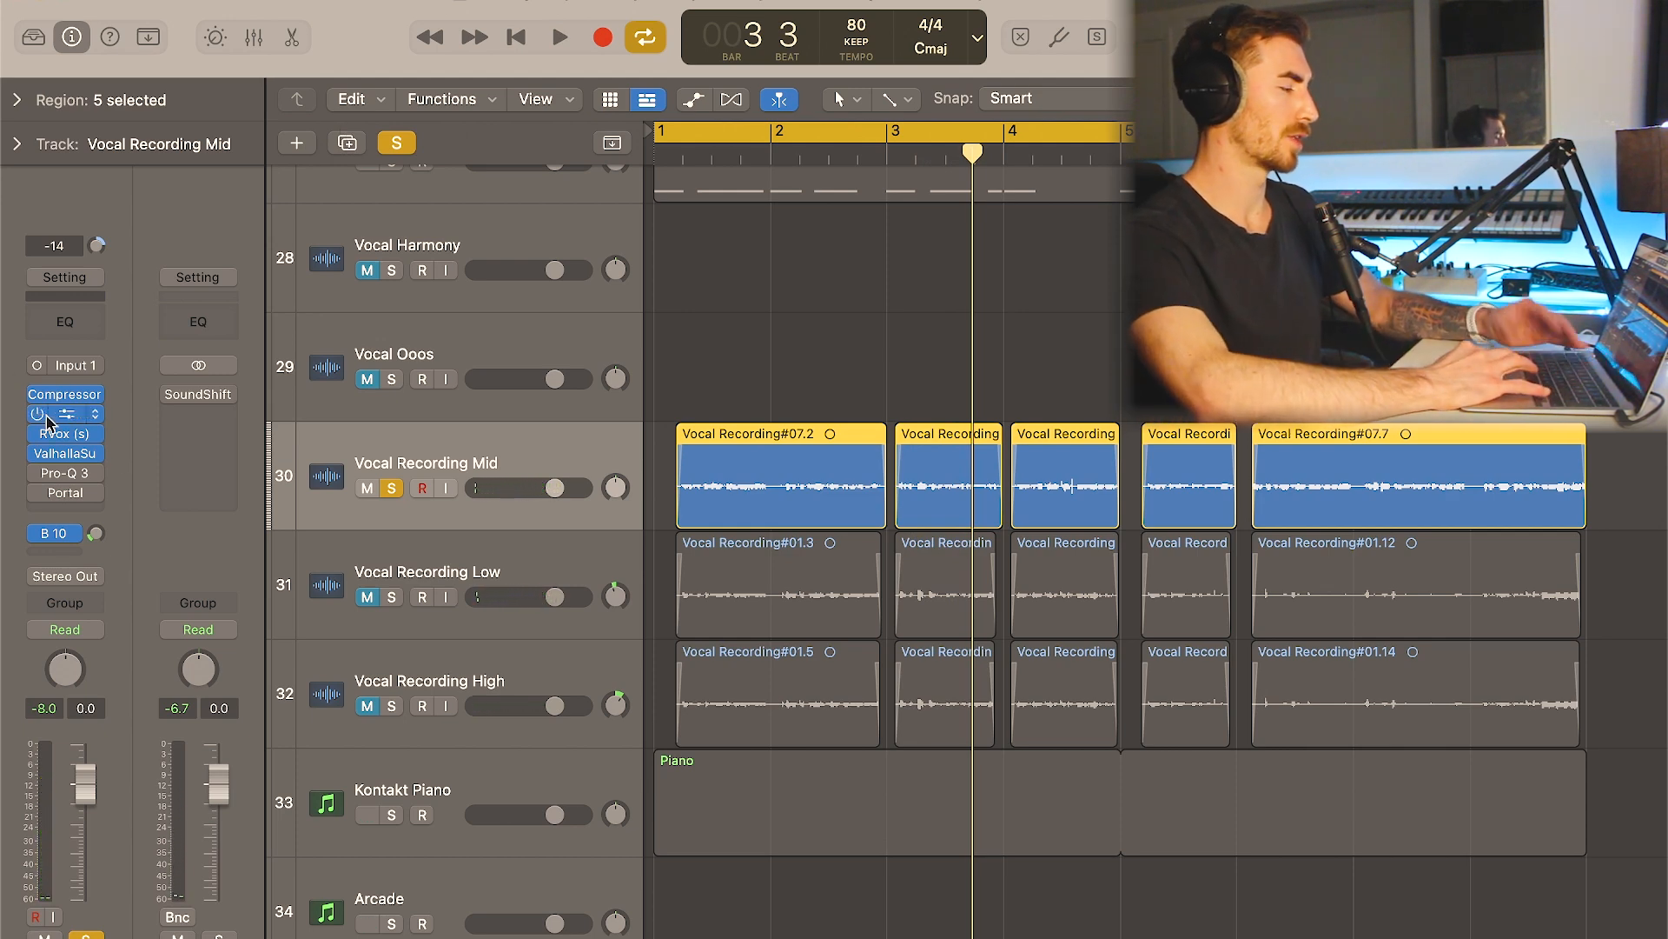
- Review the Pro-Q 3 curve on Vocal Recording Mid during playback, and close the plugin window
click(63, 475)
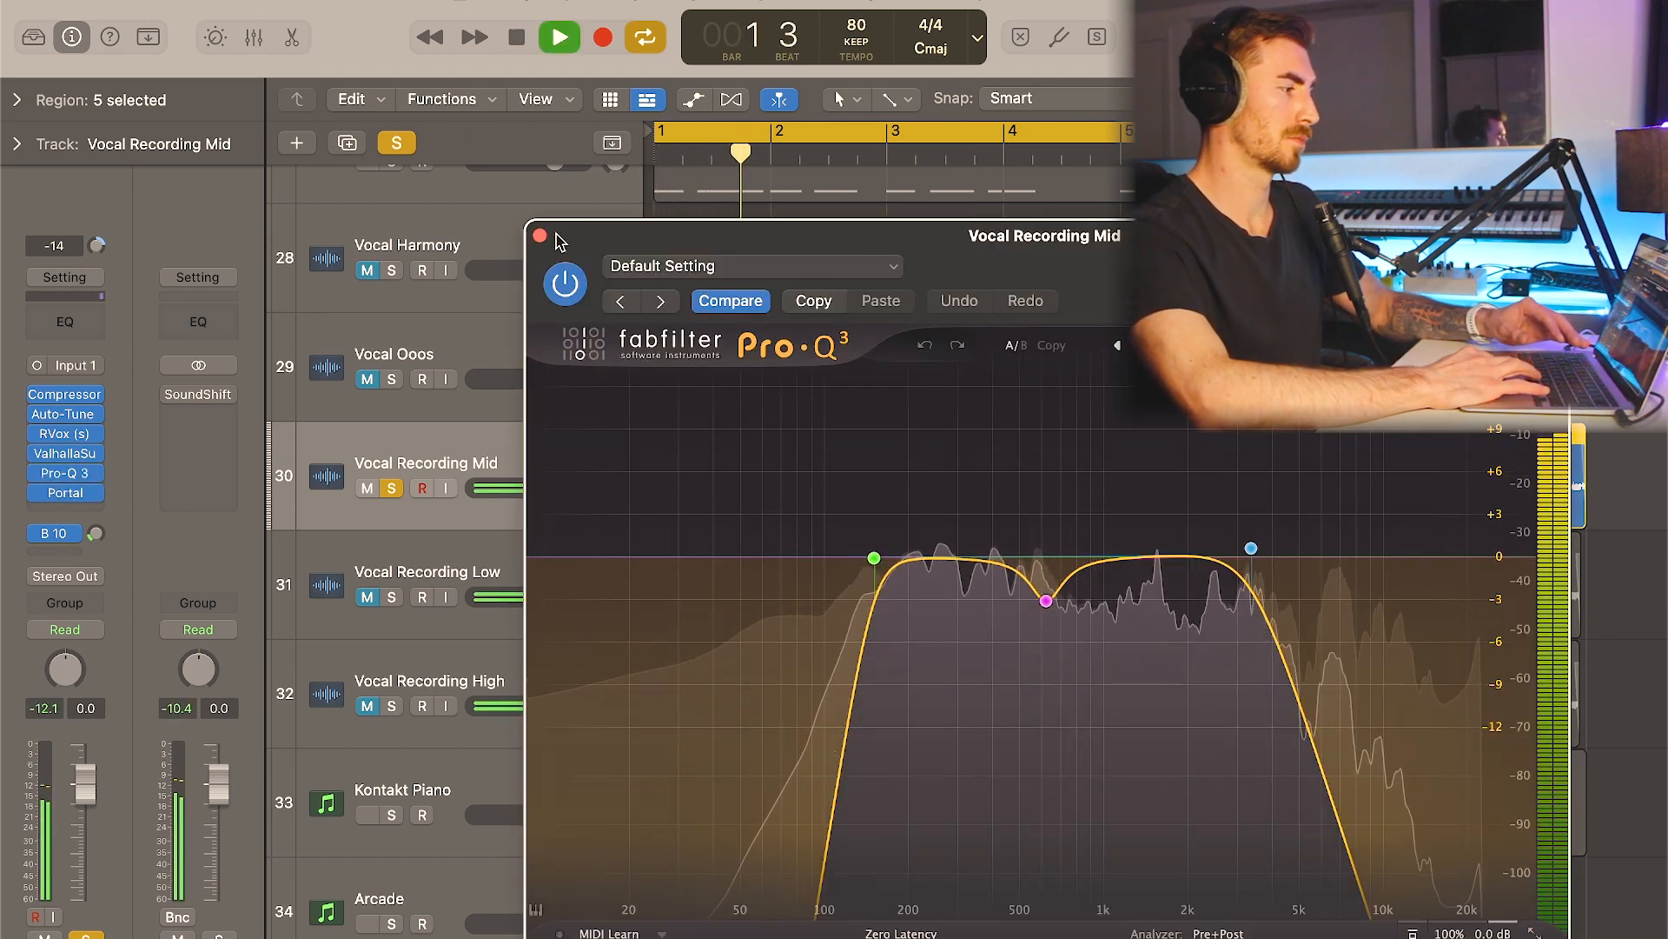
key(space)
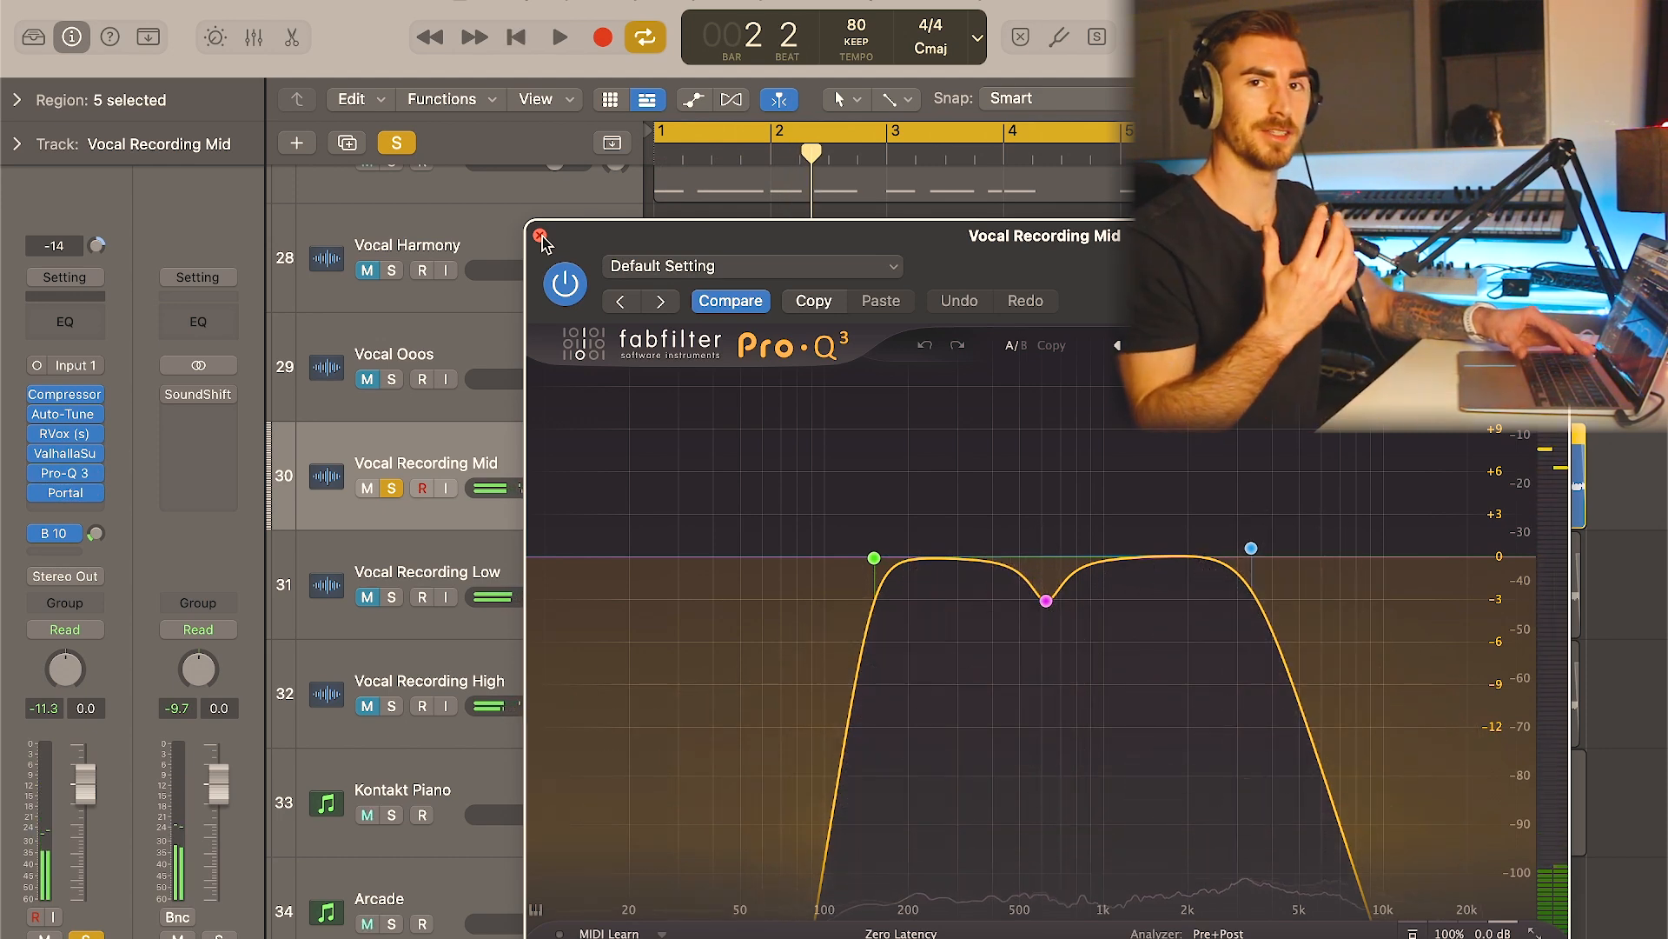
click(541, 235)
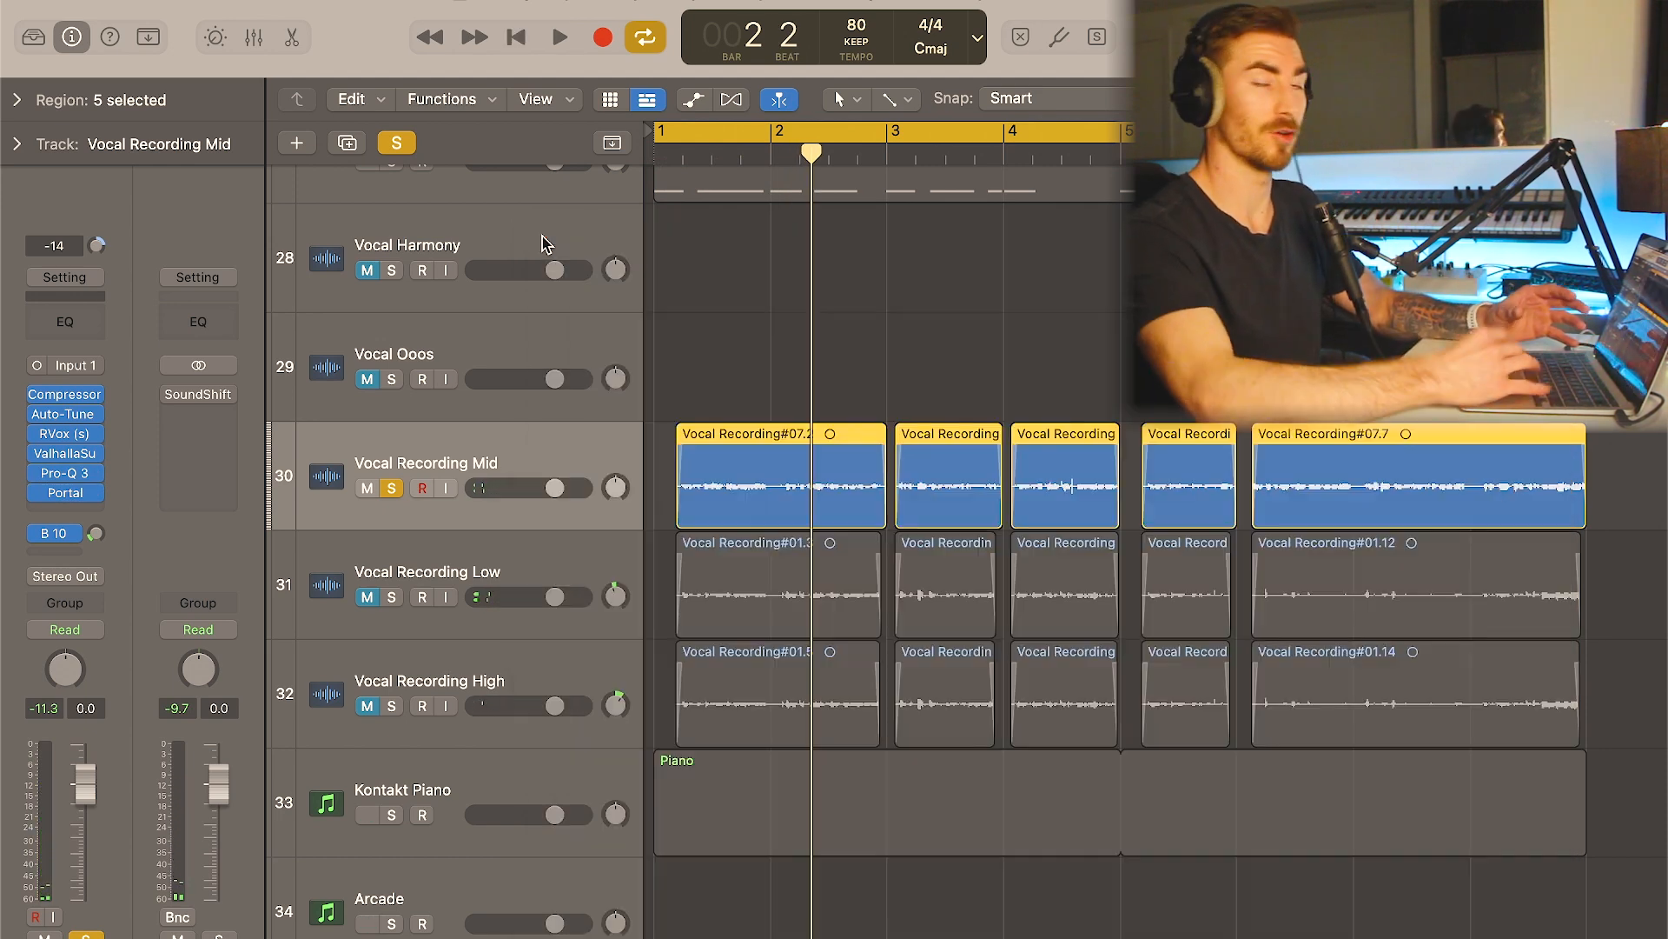
- Clear the solo on Vocal Recording Mid and solo the Vocal Recording Low track
click(410, 145)
click(495, 574)
key(s)
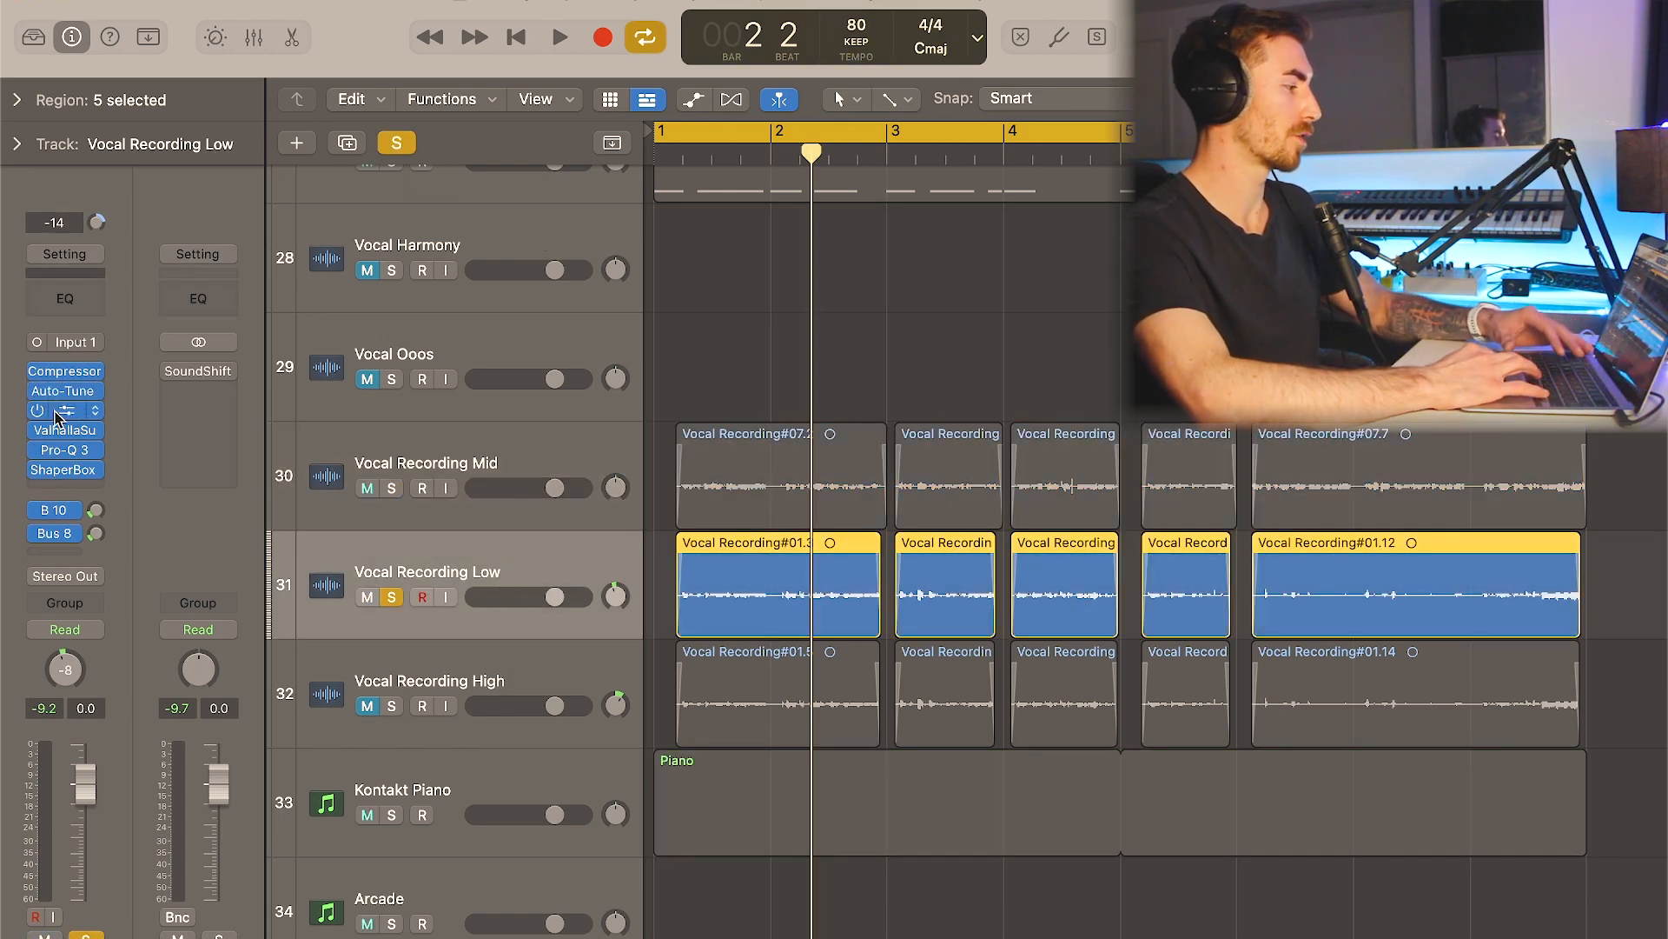
- Inspect the Pro-Q 3 curve and the ShaperBox 3 pan modulation on the Vocal Recording Low track
click(67, 451)
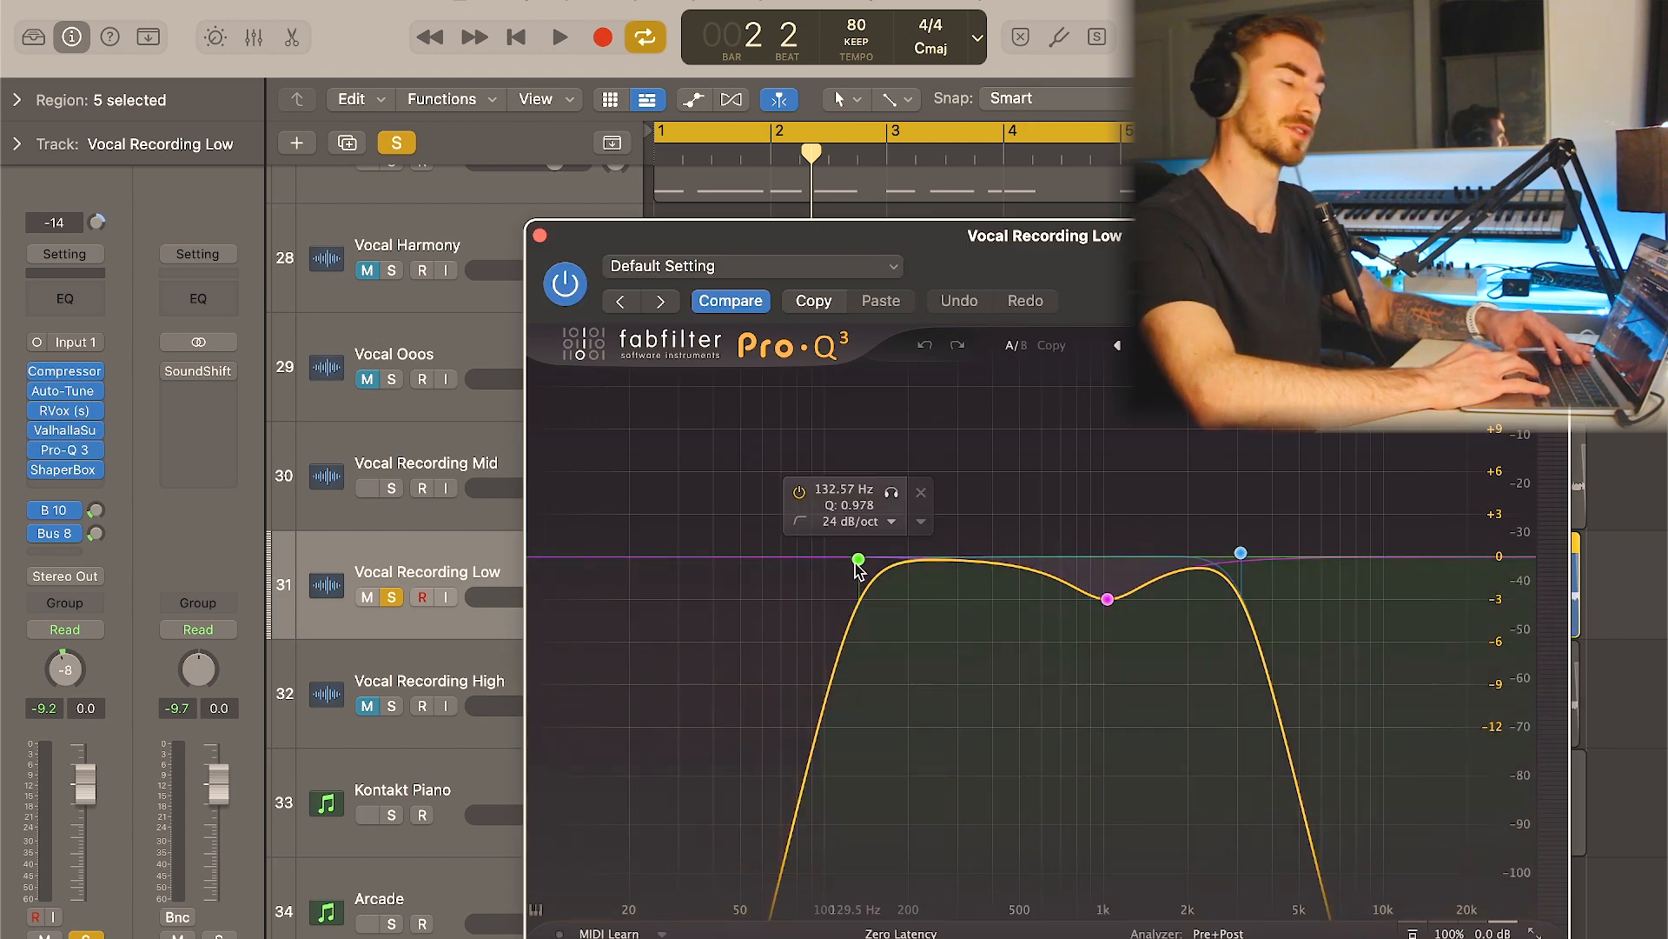
click(540, 236)
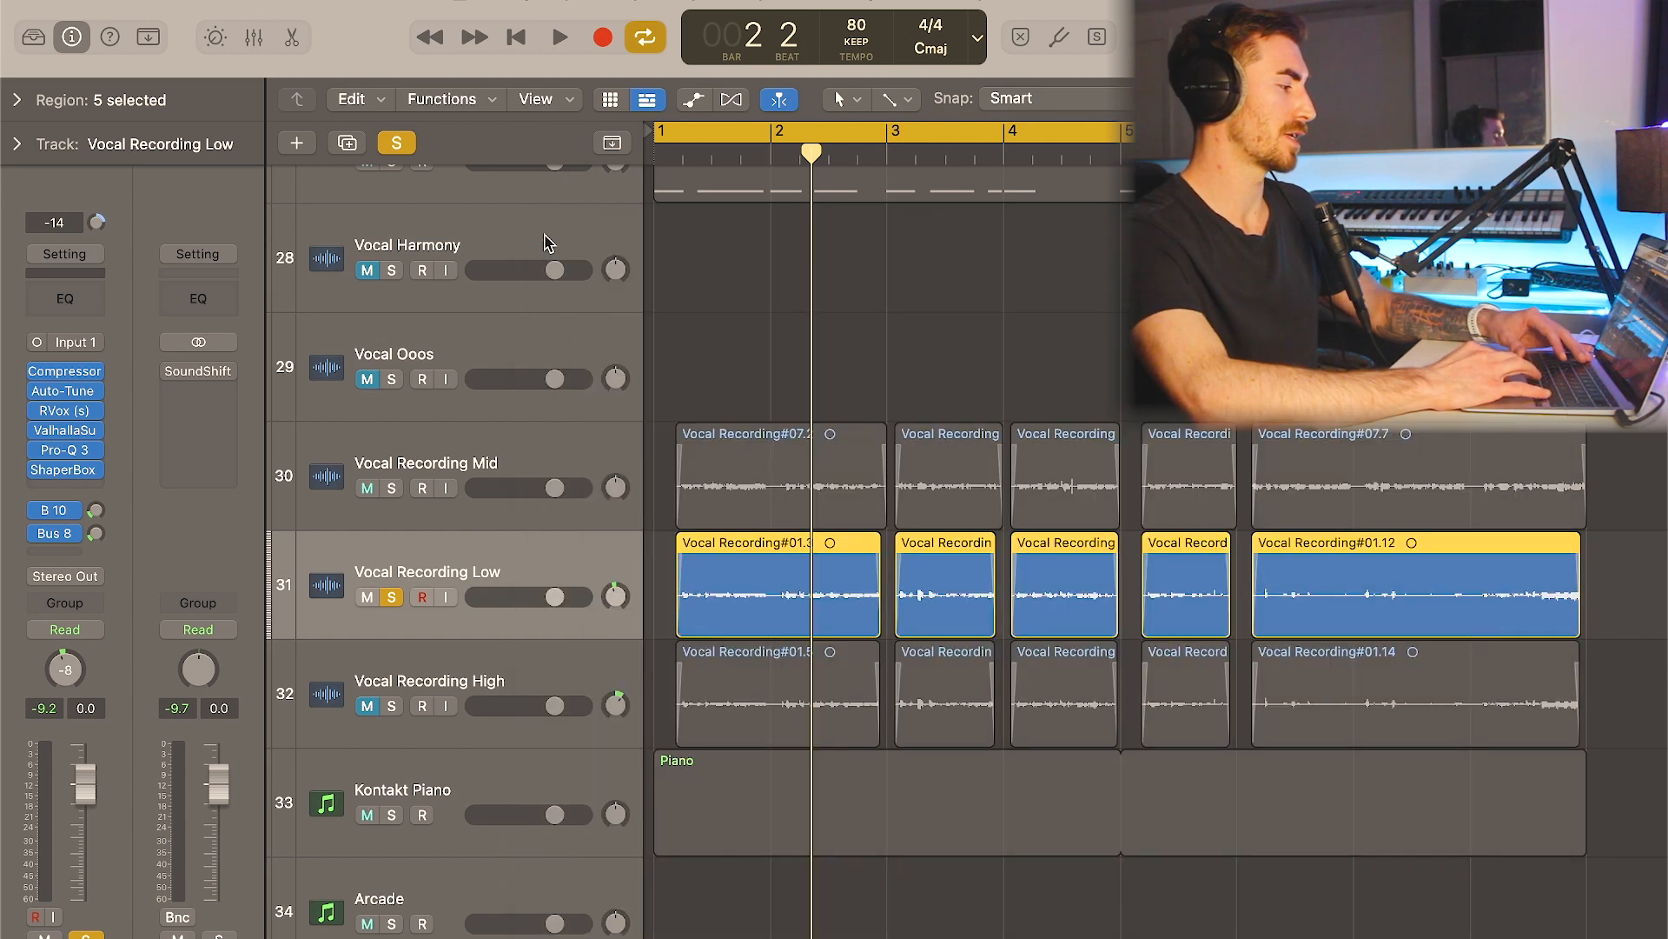
click(63, 469)
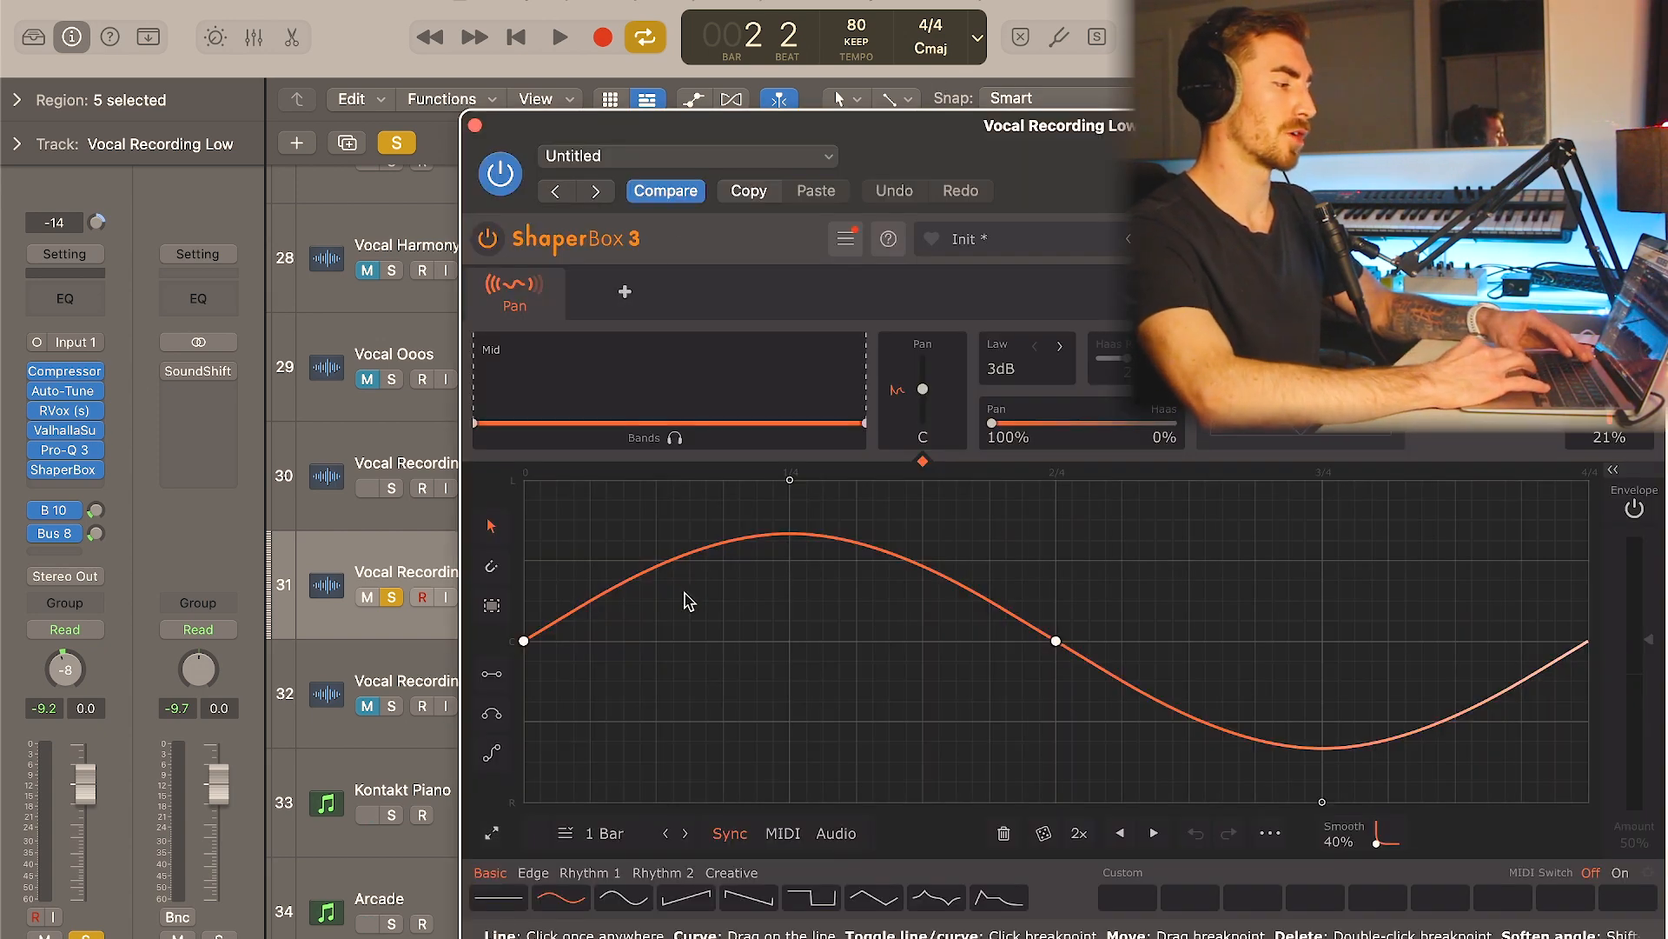
click(474, 126)
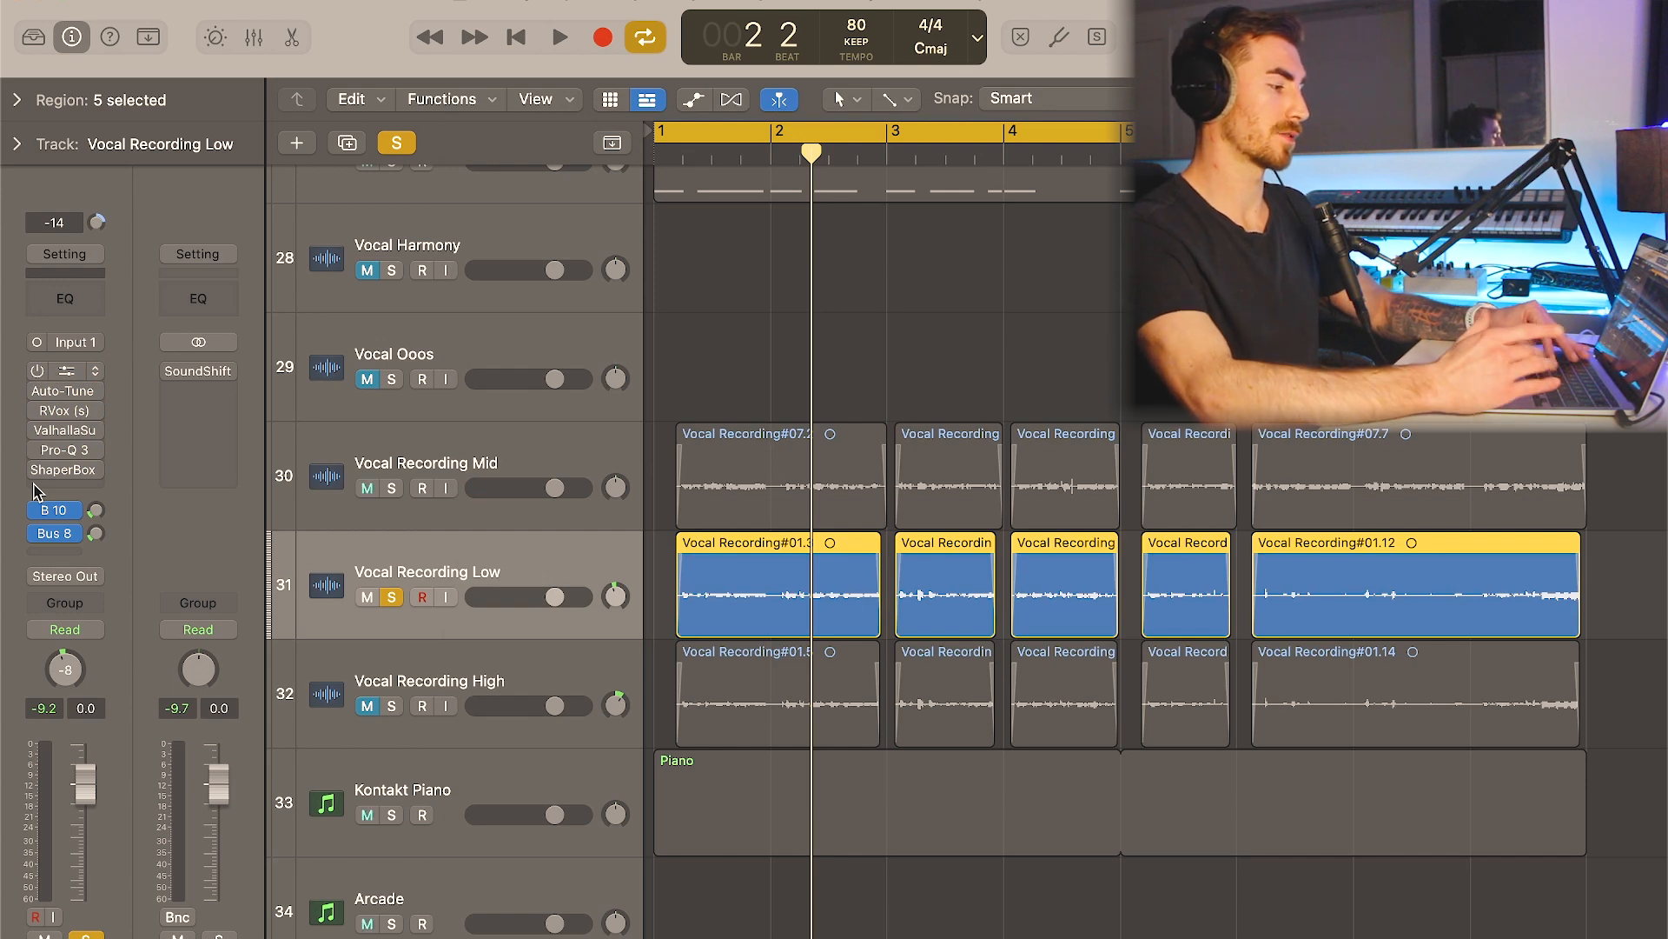
- Audition Vocal Recording Low with its plugins bypassed, and bring up the channel fed by its Bus 10 send
key(space)
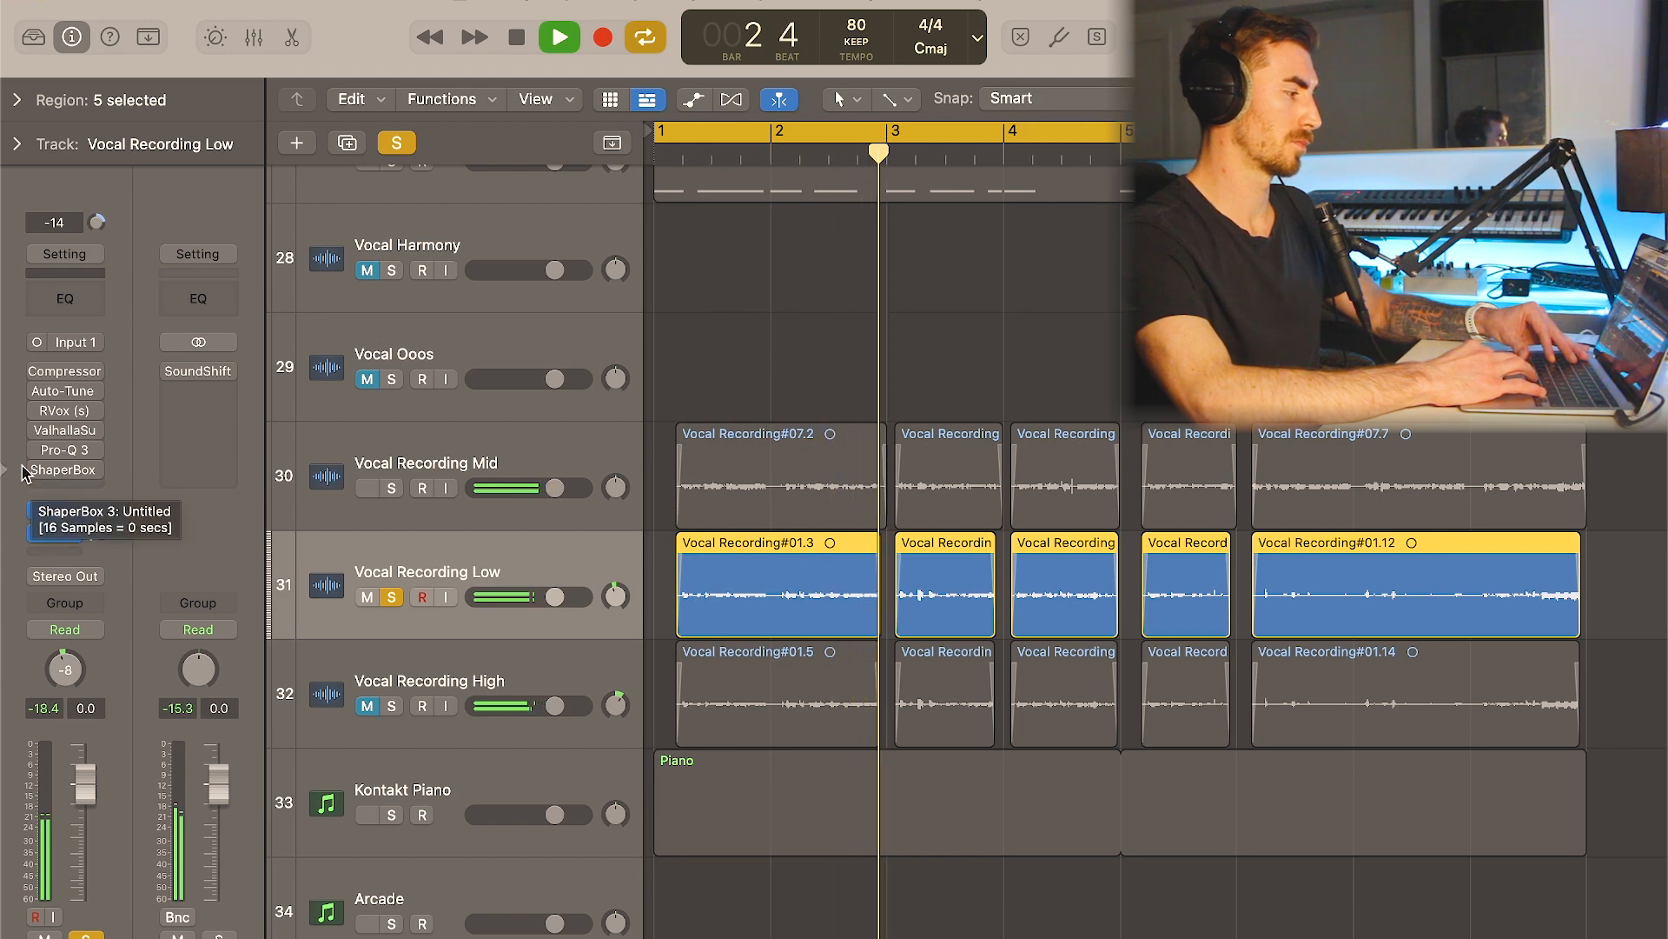
key(space)
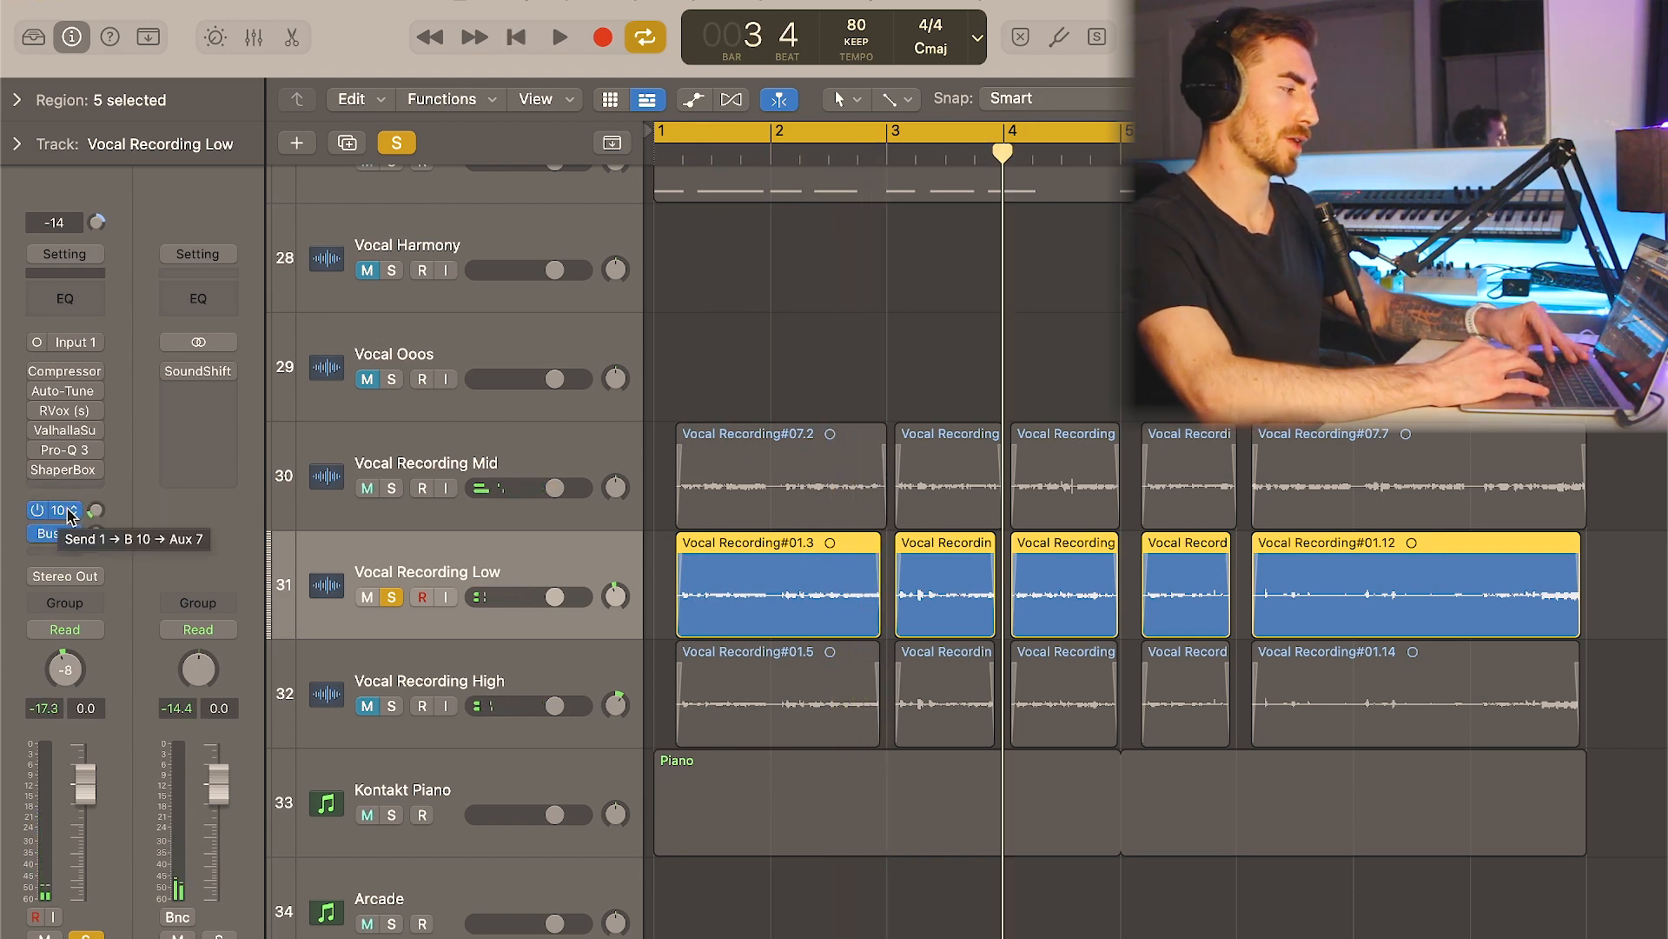
click(69, 513)
click(129, 444)
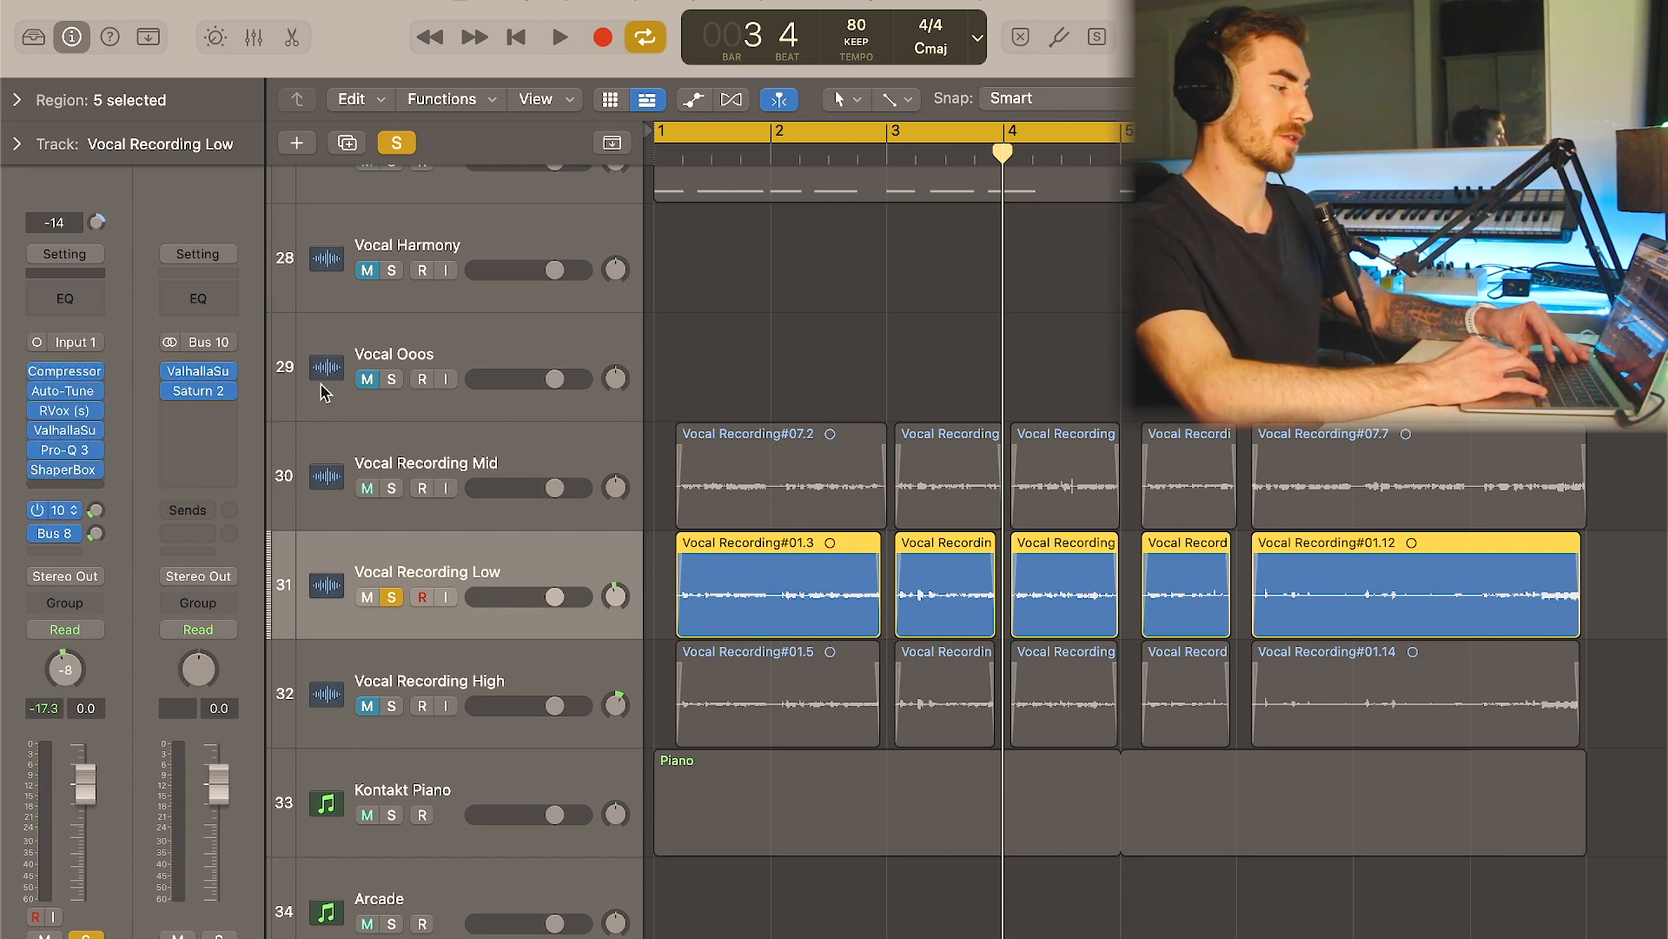
- Audition Vocal Recording Low with its plugins on, compare it with Vocal Recording Mid soloed, and clear the solos
key(space)
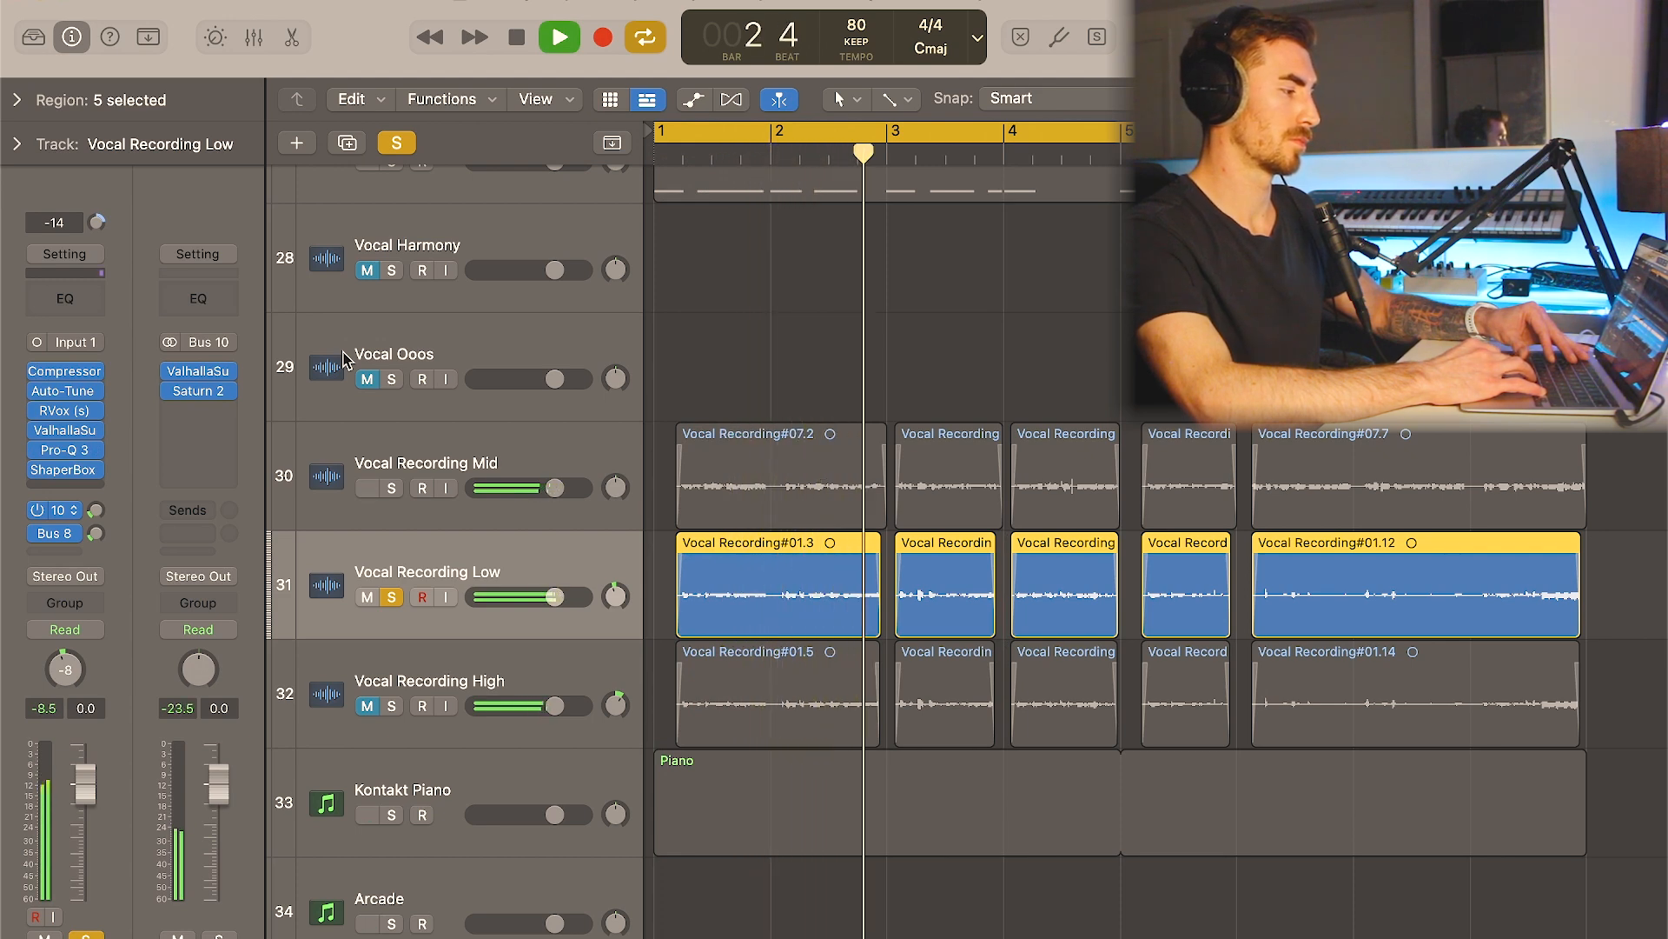
key(space)
click(391, 487)
click(393, 599)
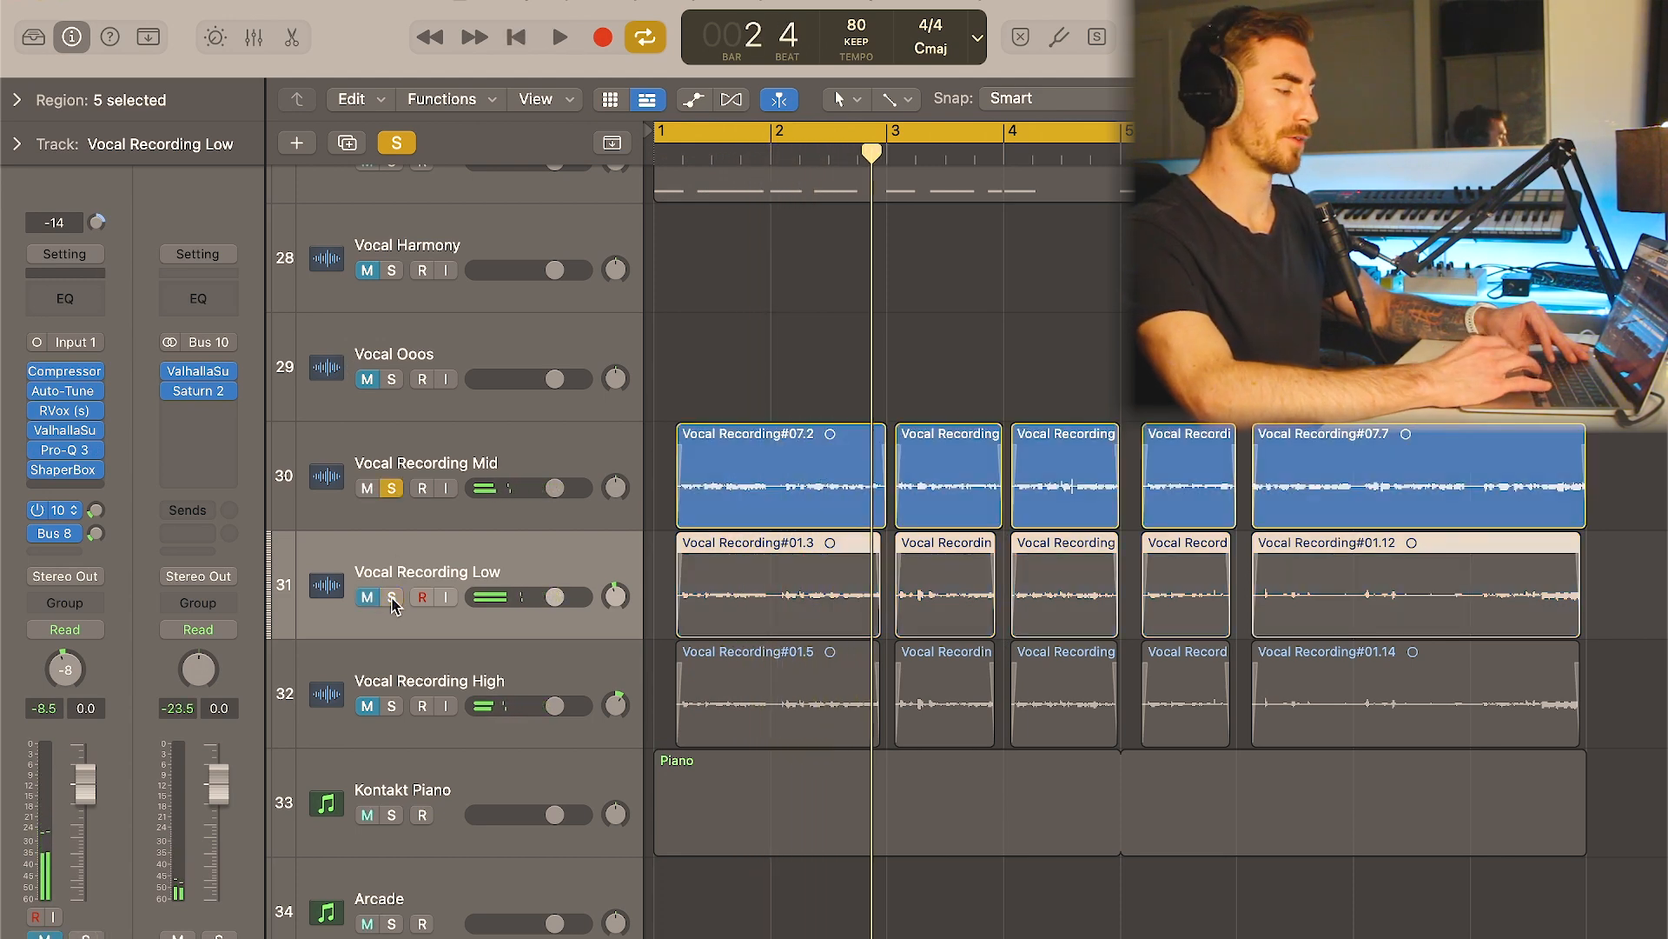
key(space)
click(391, 490)
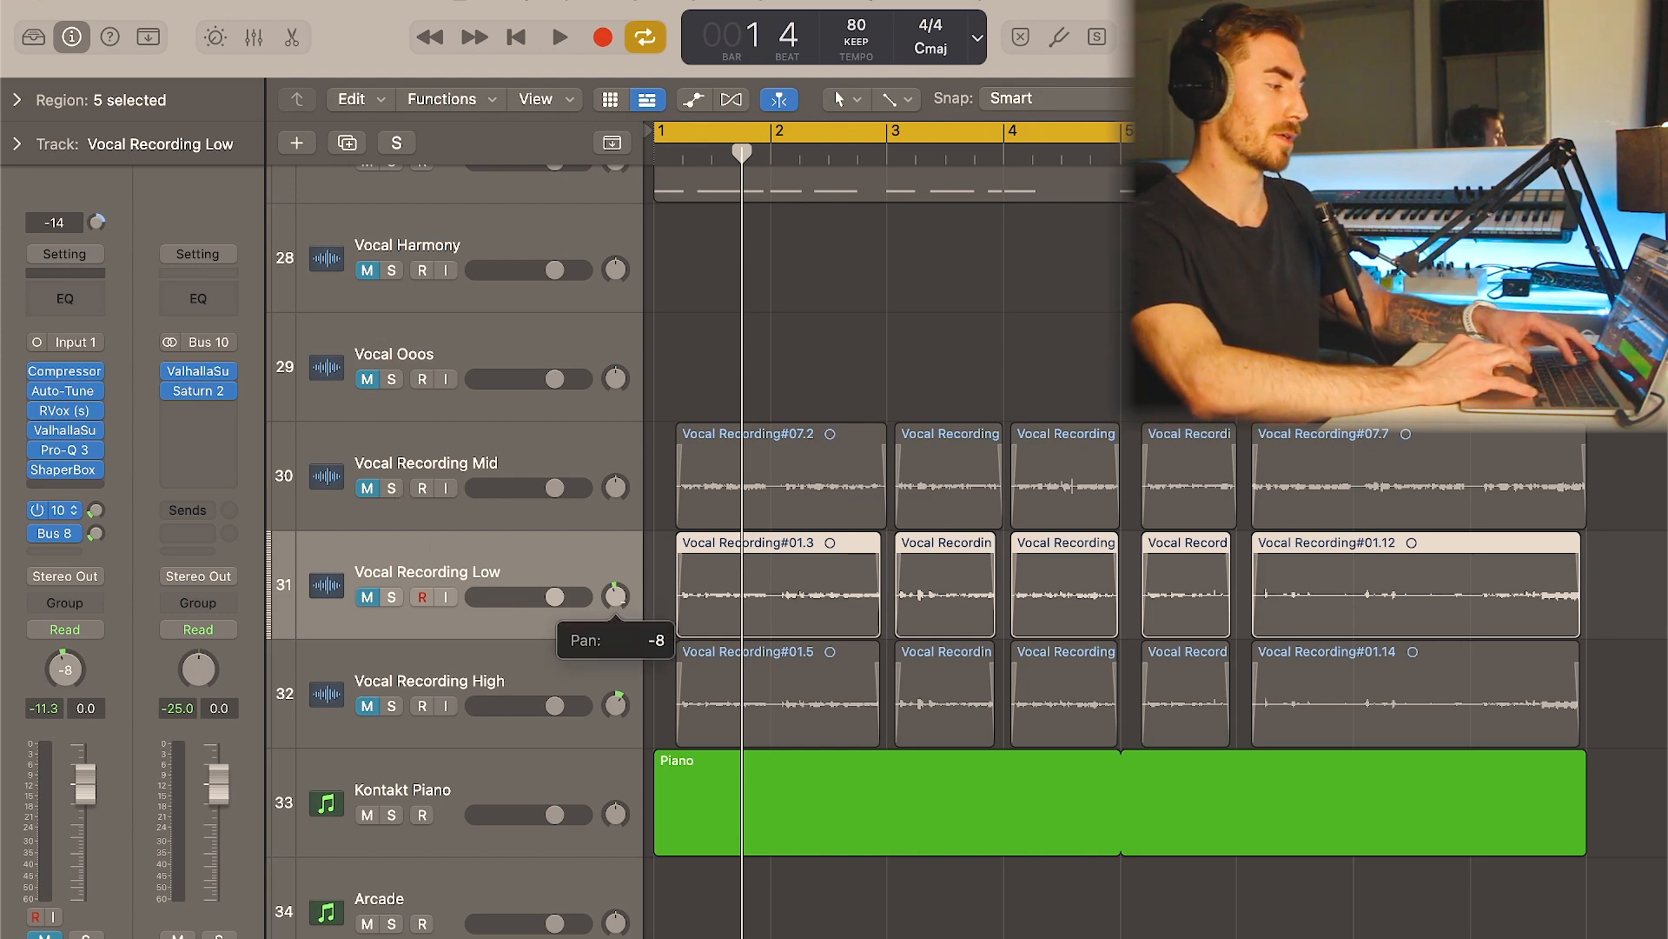
- Toggle the mute on Vocal Recording Low, and compare the channel strips of the Mid, Low and High vocal recordings
click(366, 598)
click(365, 598)
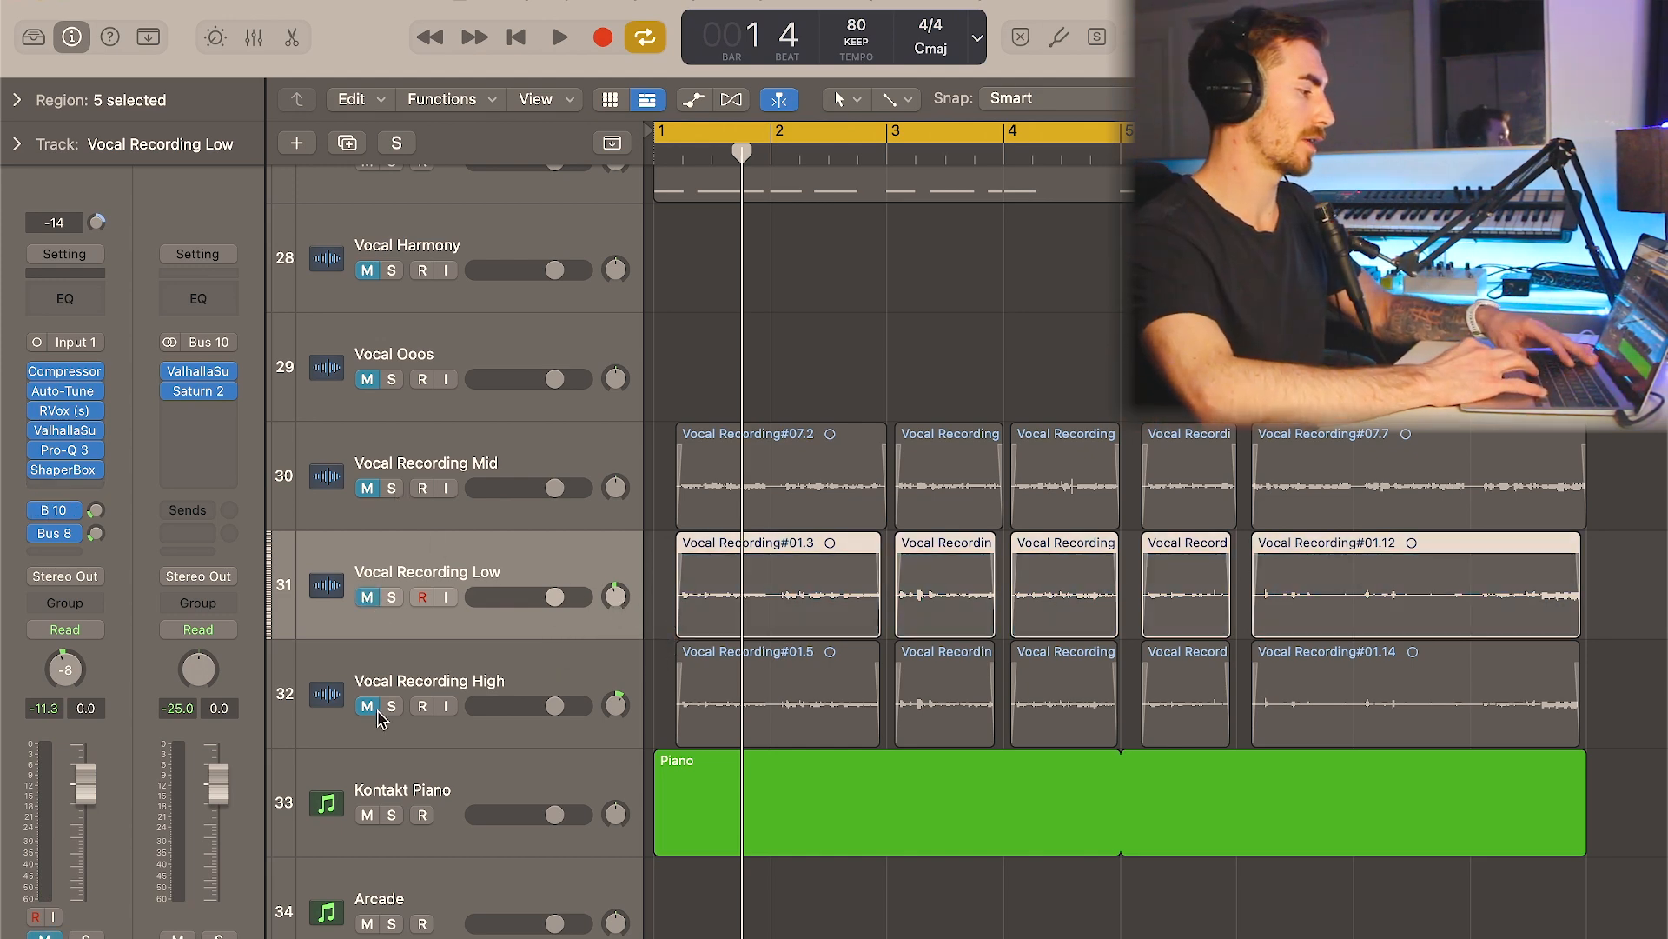
click(382, 676)
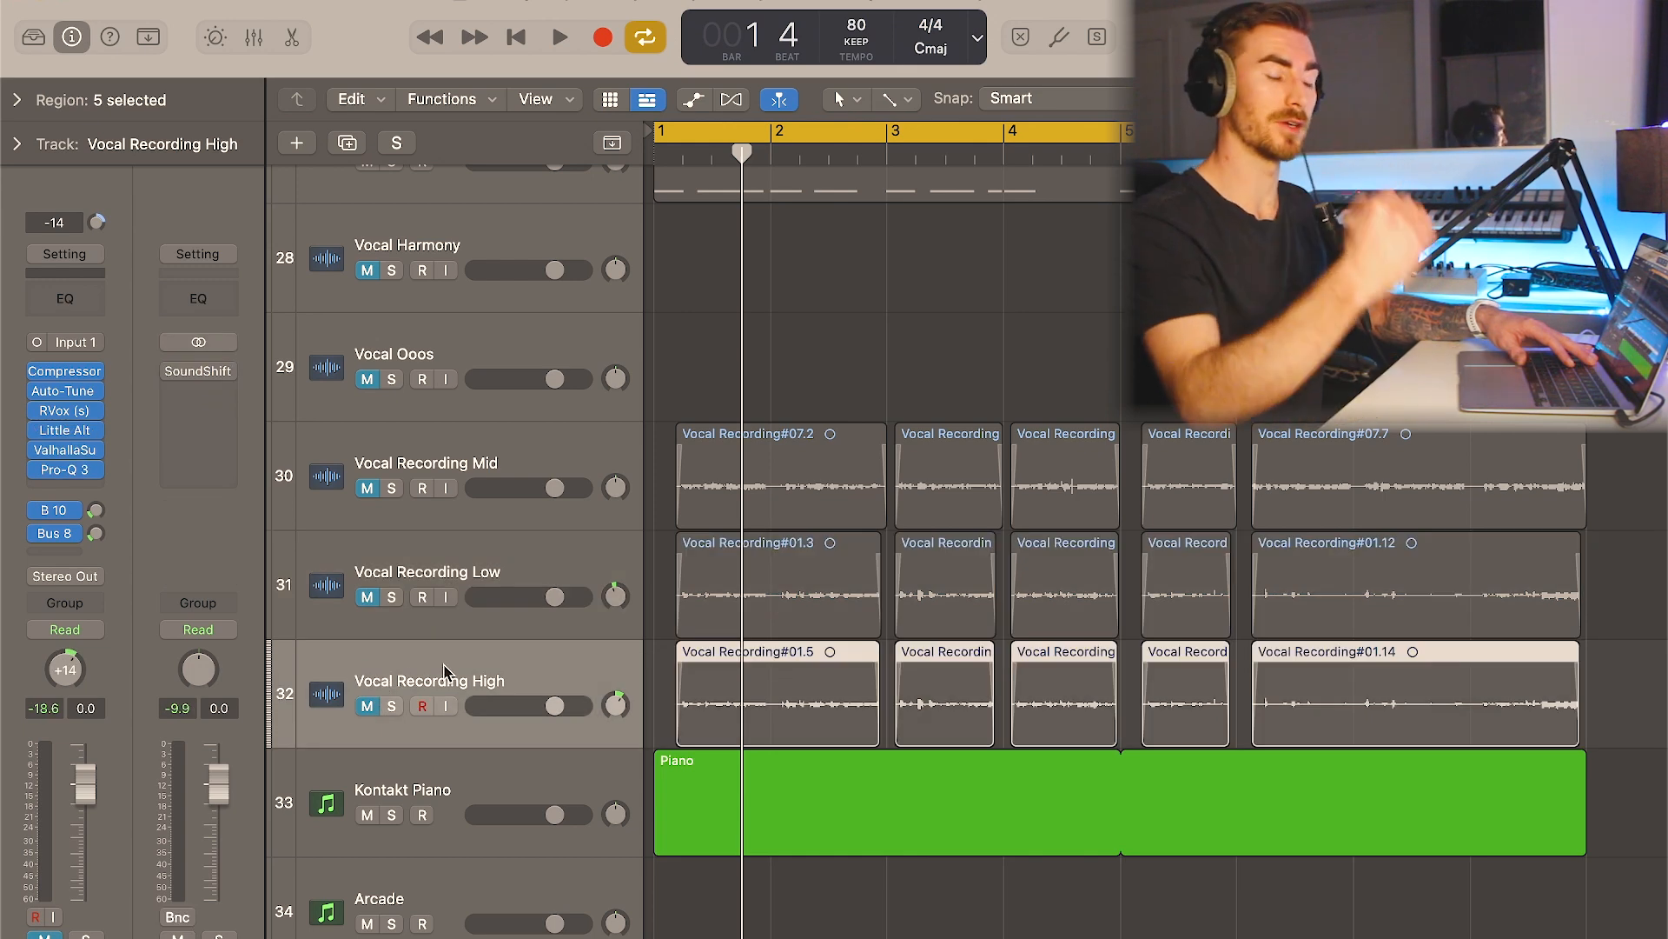
click(507, 500)
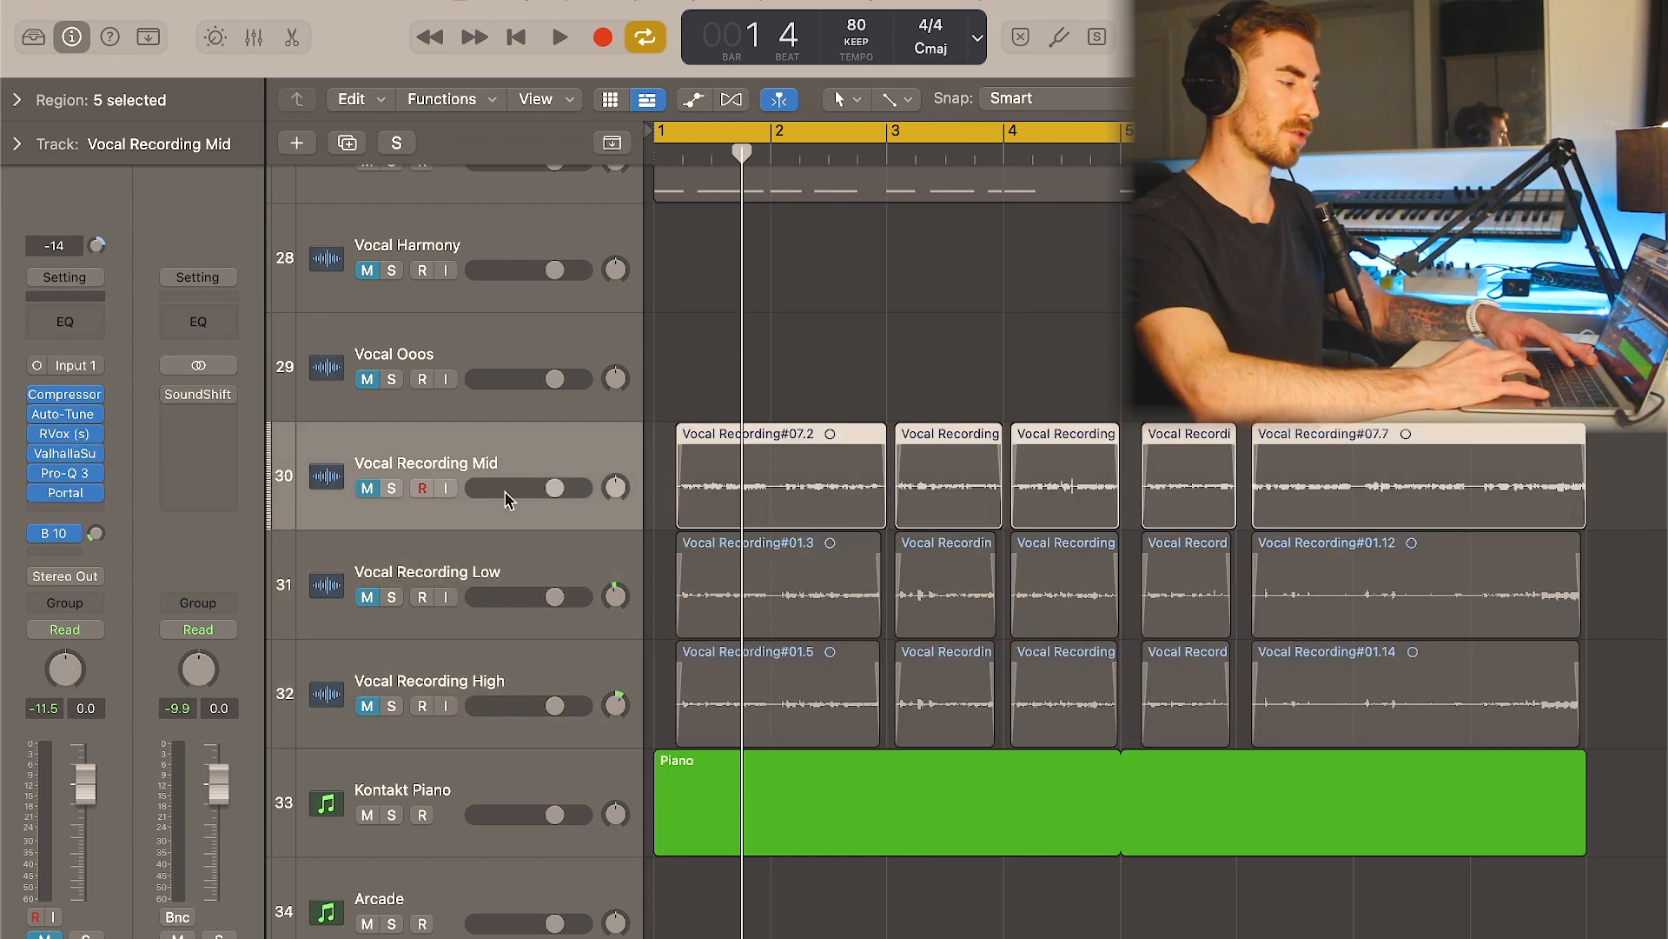
click(519, 546)
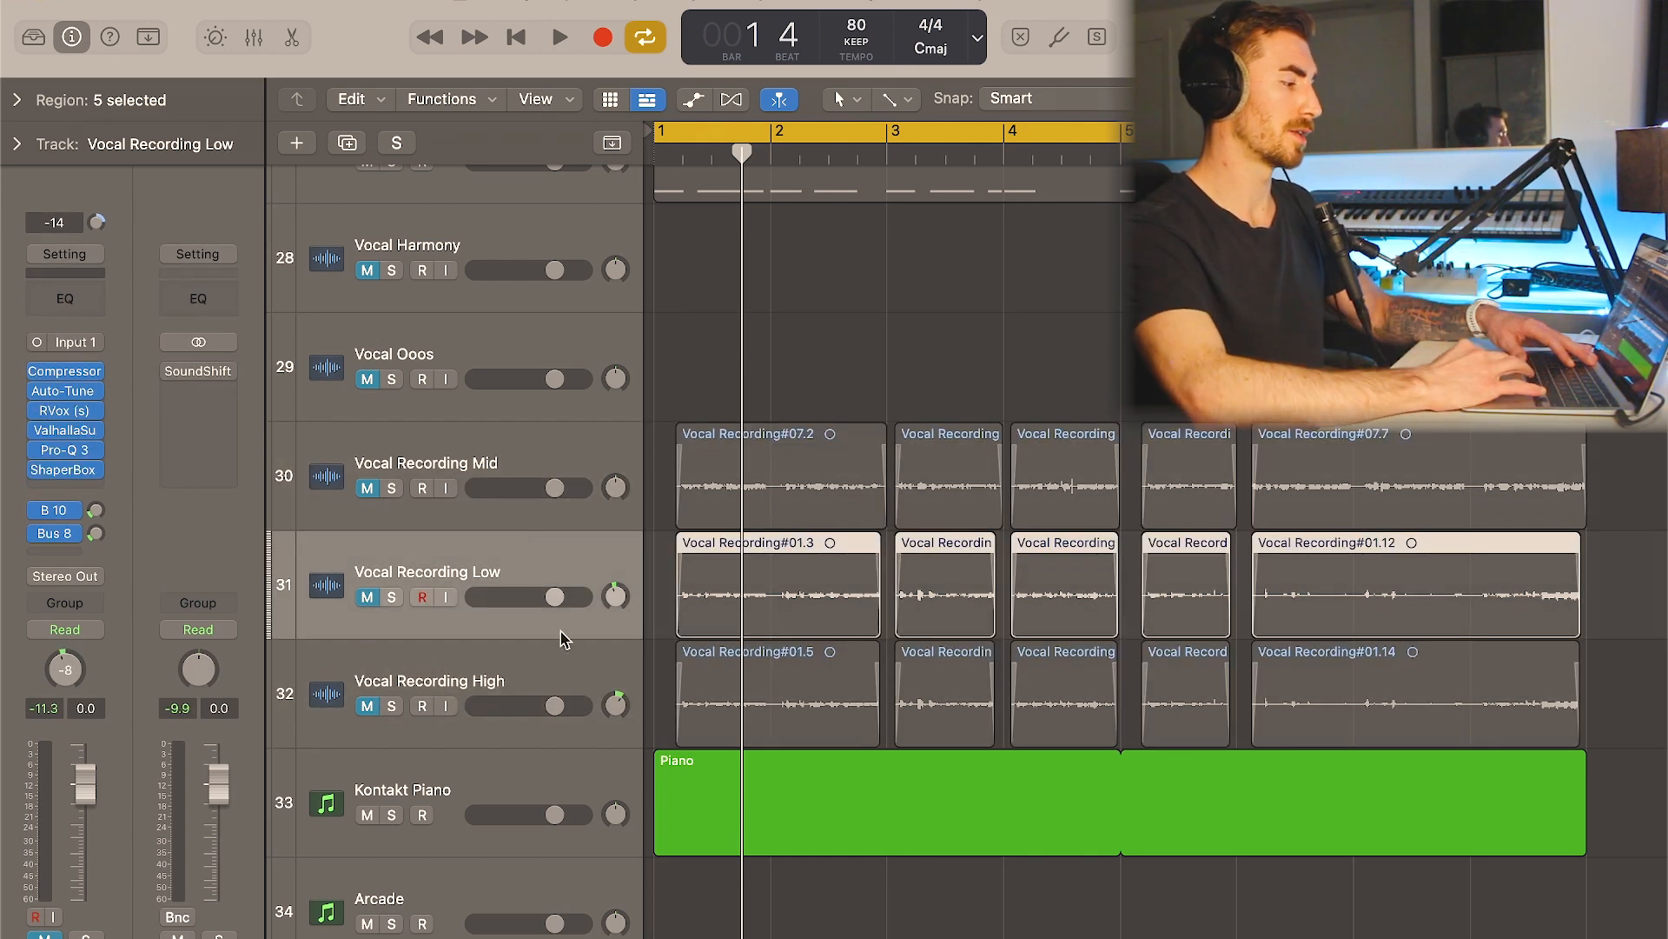
click(561, 657)
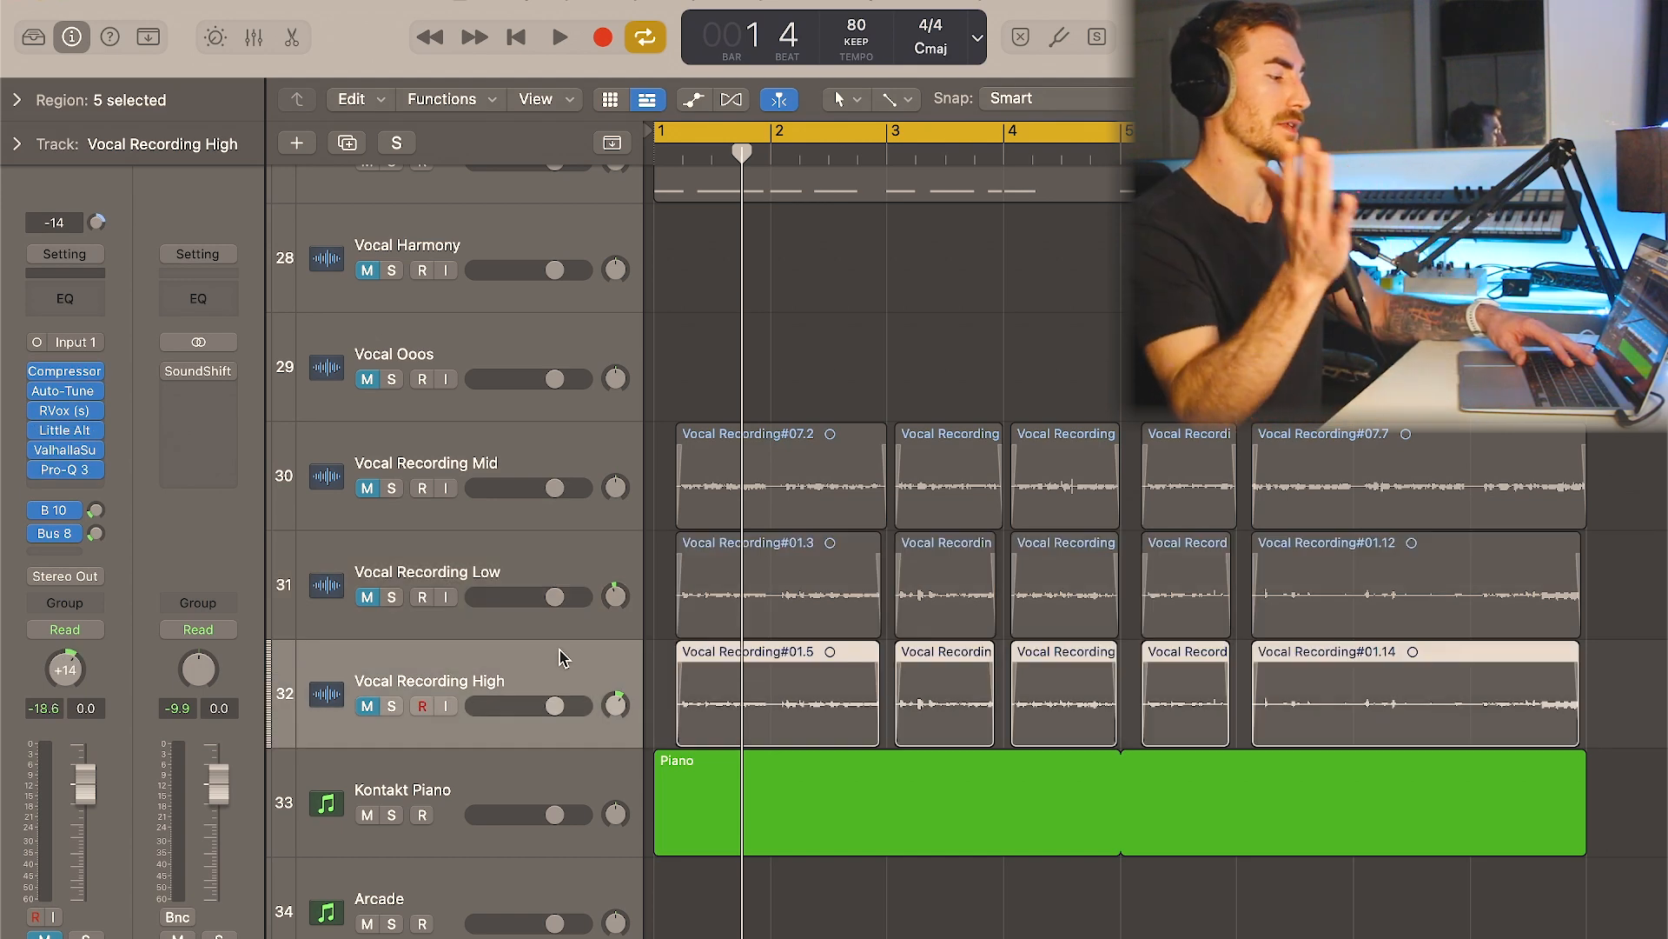
- Inspect the Pro-Q 3 curve on the Vocal Recording High track and close the plugin window
click(66, 478)
click(69, 465)
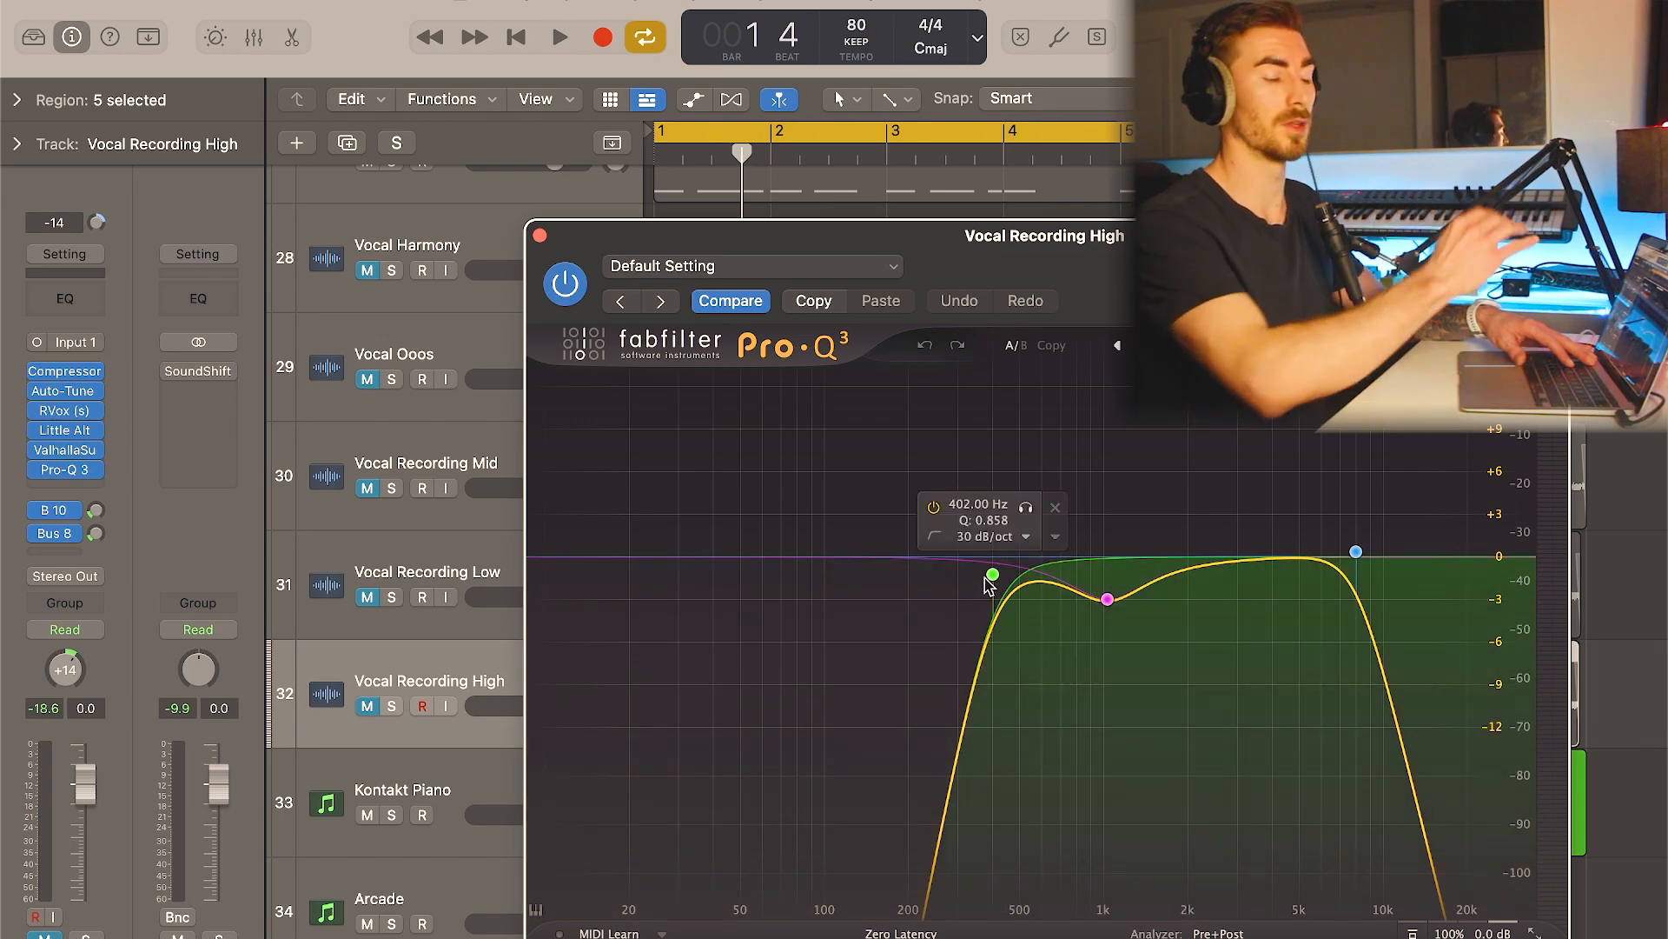
click(540, 235)
- Solo the Vocal Recording High track and play it back through the loop
key(s)
key(space)
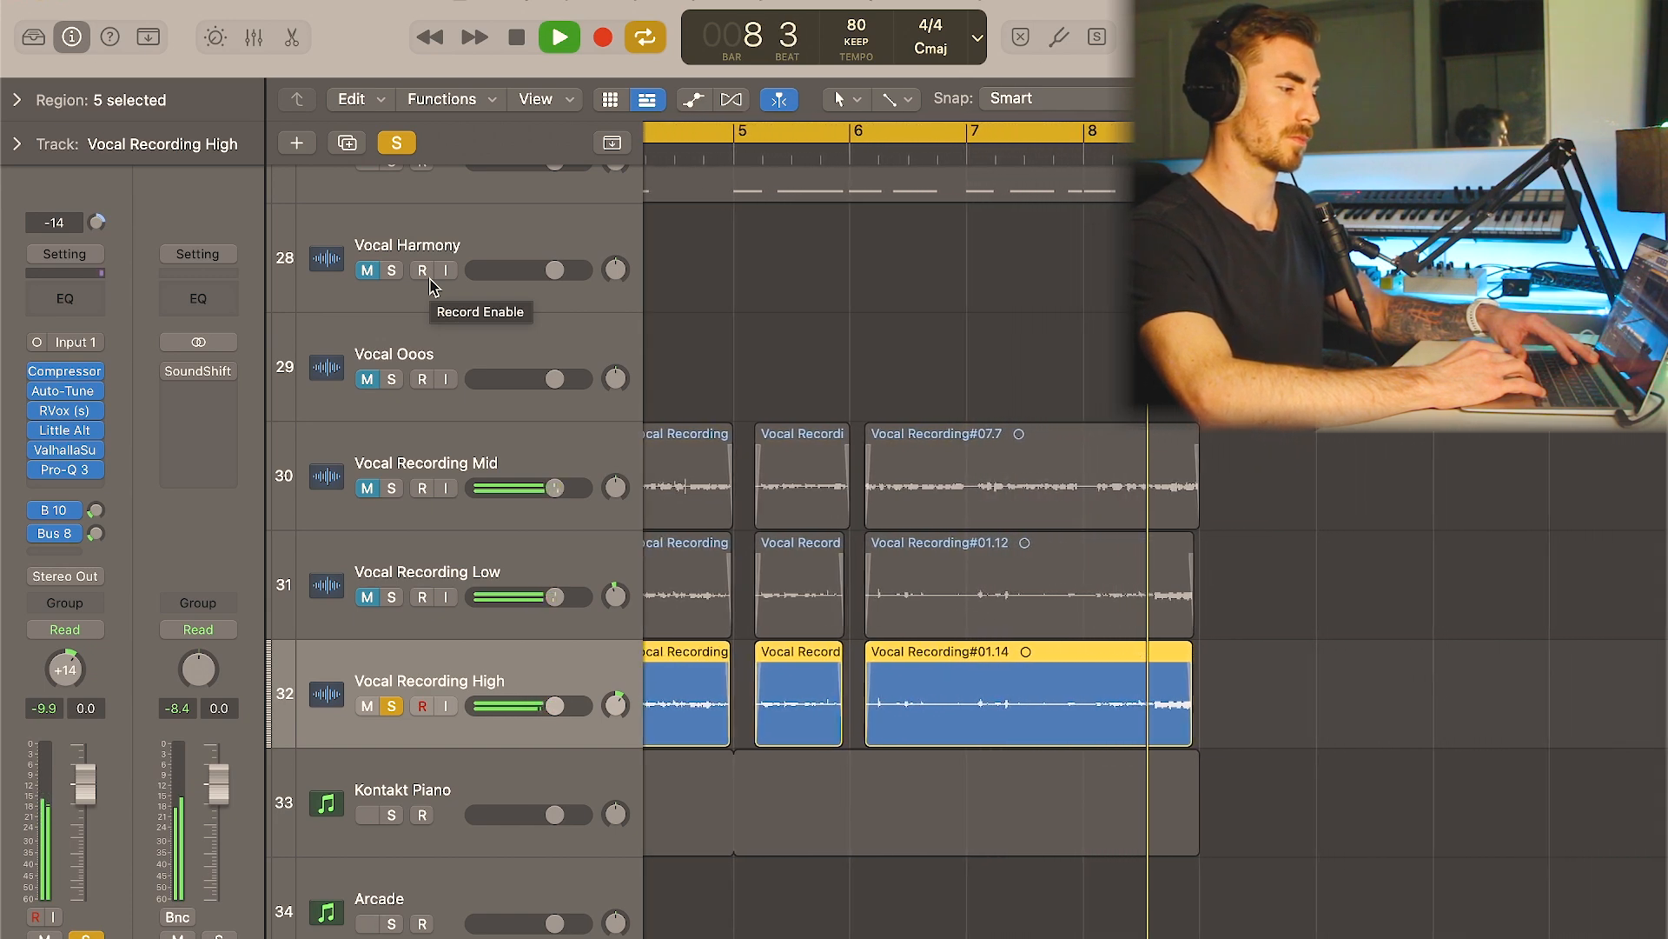
key(space)
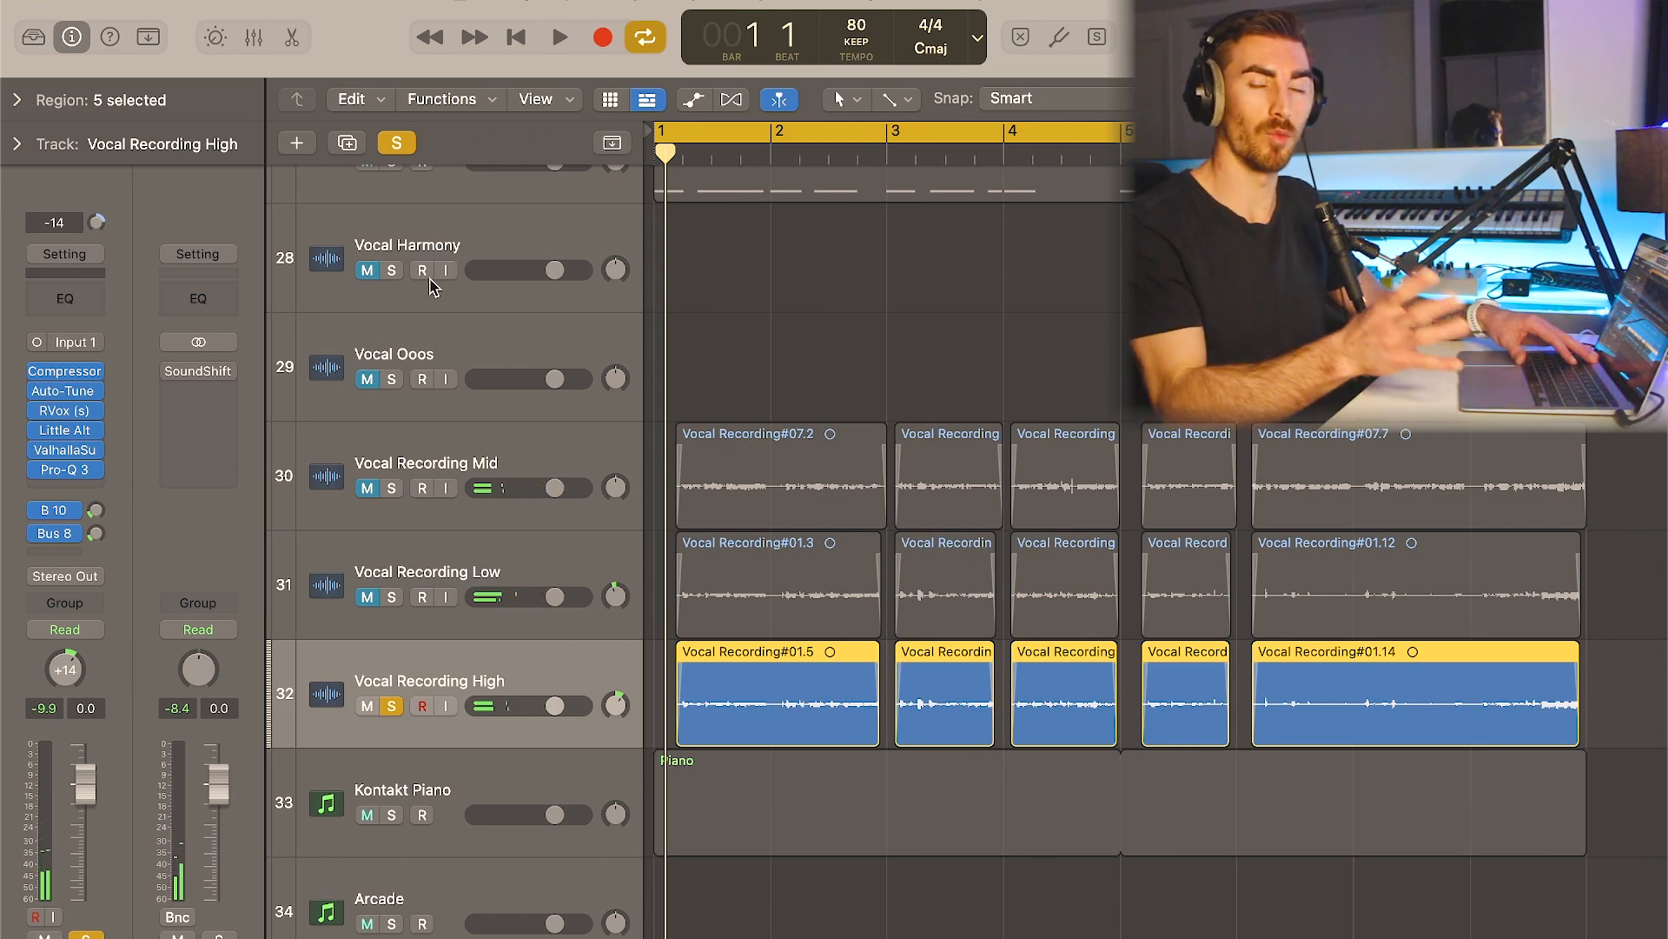
scroll(497, 352, right, 1)
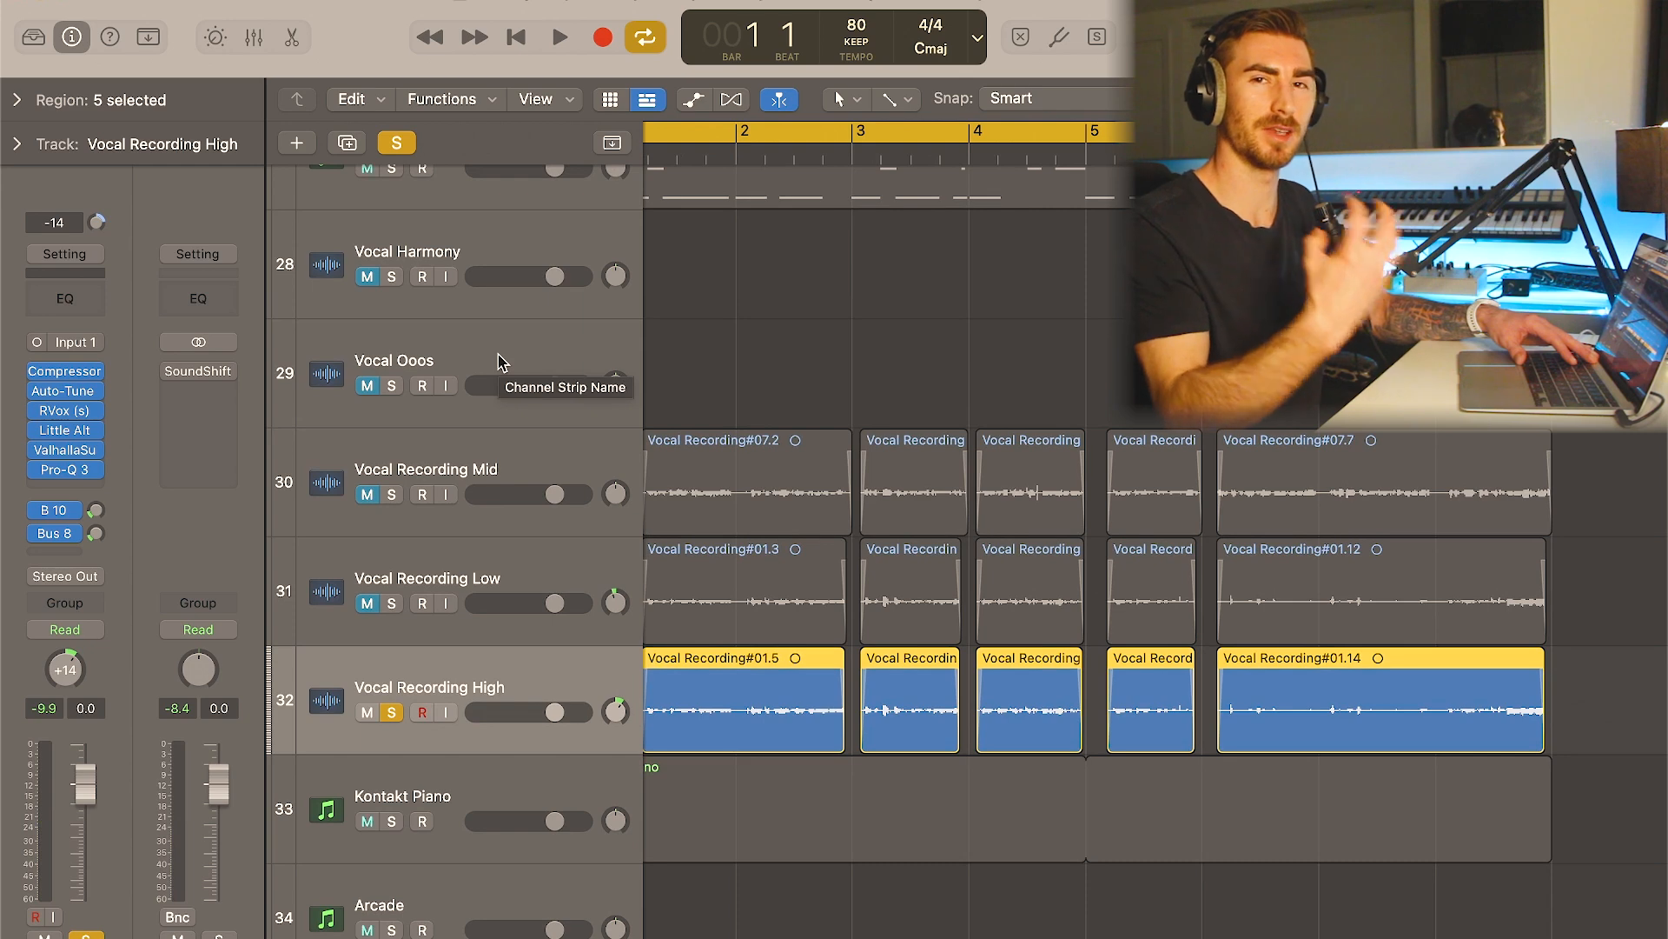
scroll(808, 400, left, 1)
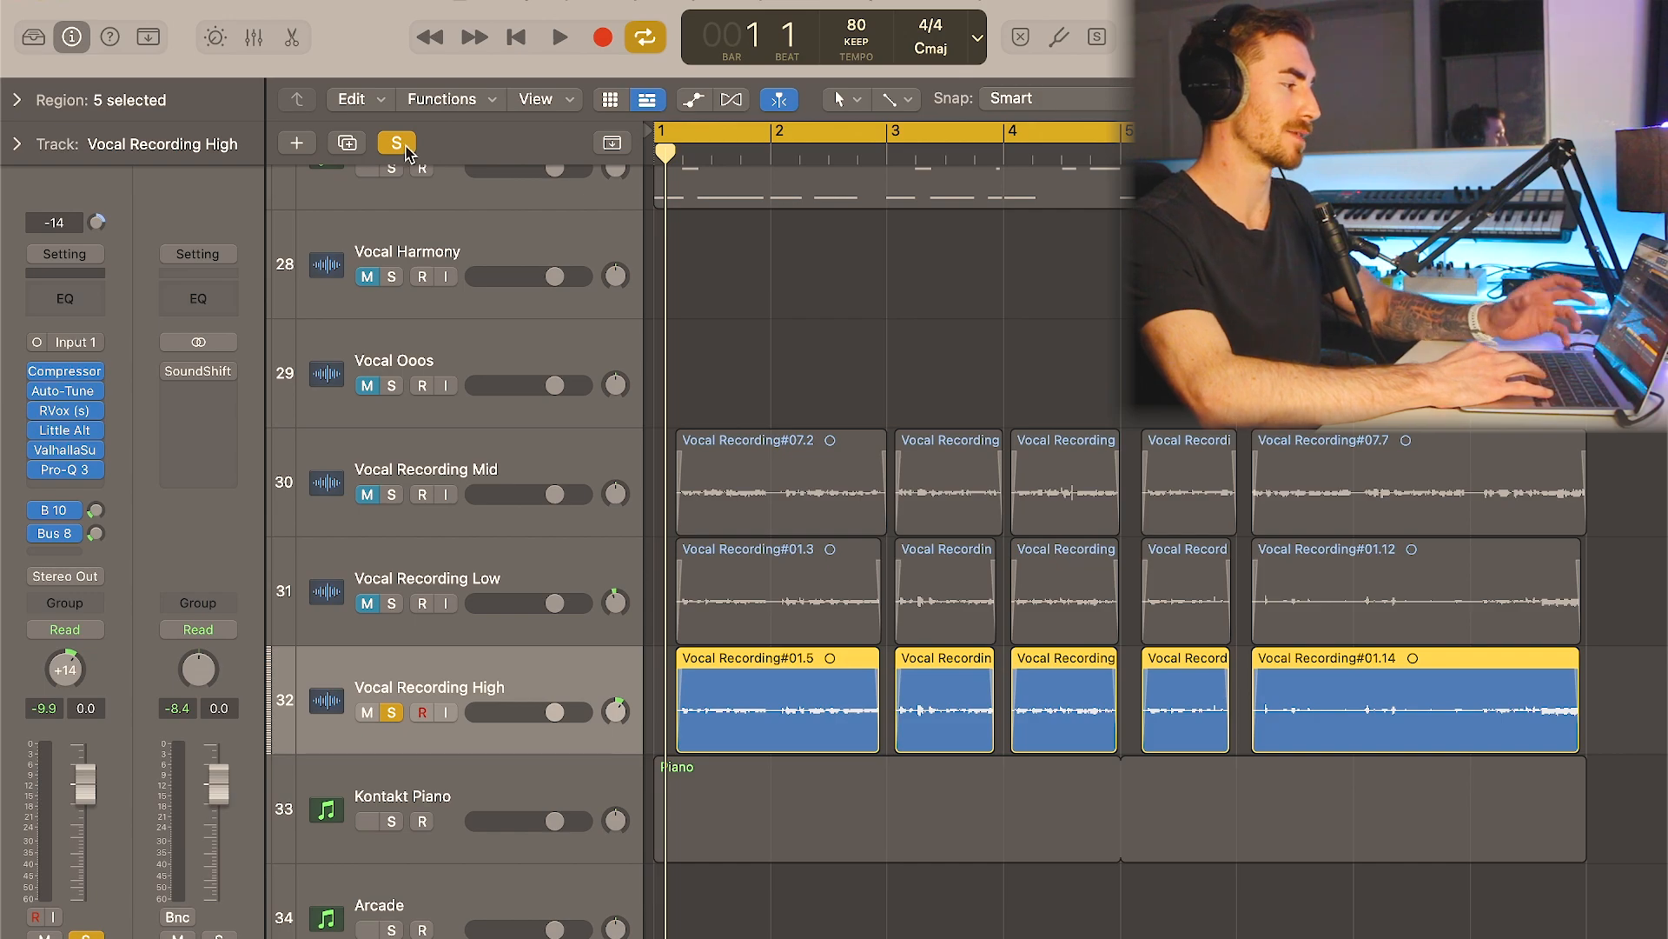
- Replace the Vocal Recording High solo with a solo of the Mid, Low and High recordings together, and play them back
key(s)
shift+click(496, 462)
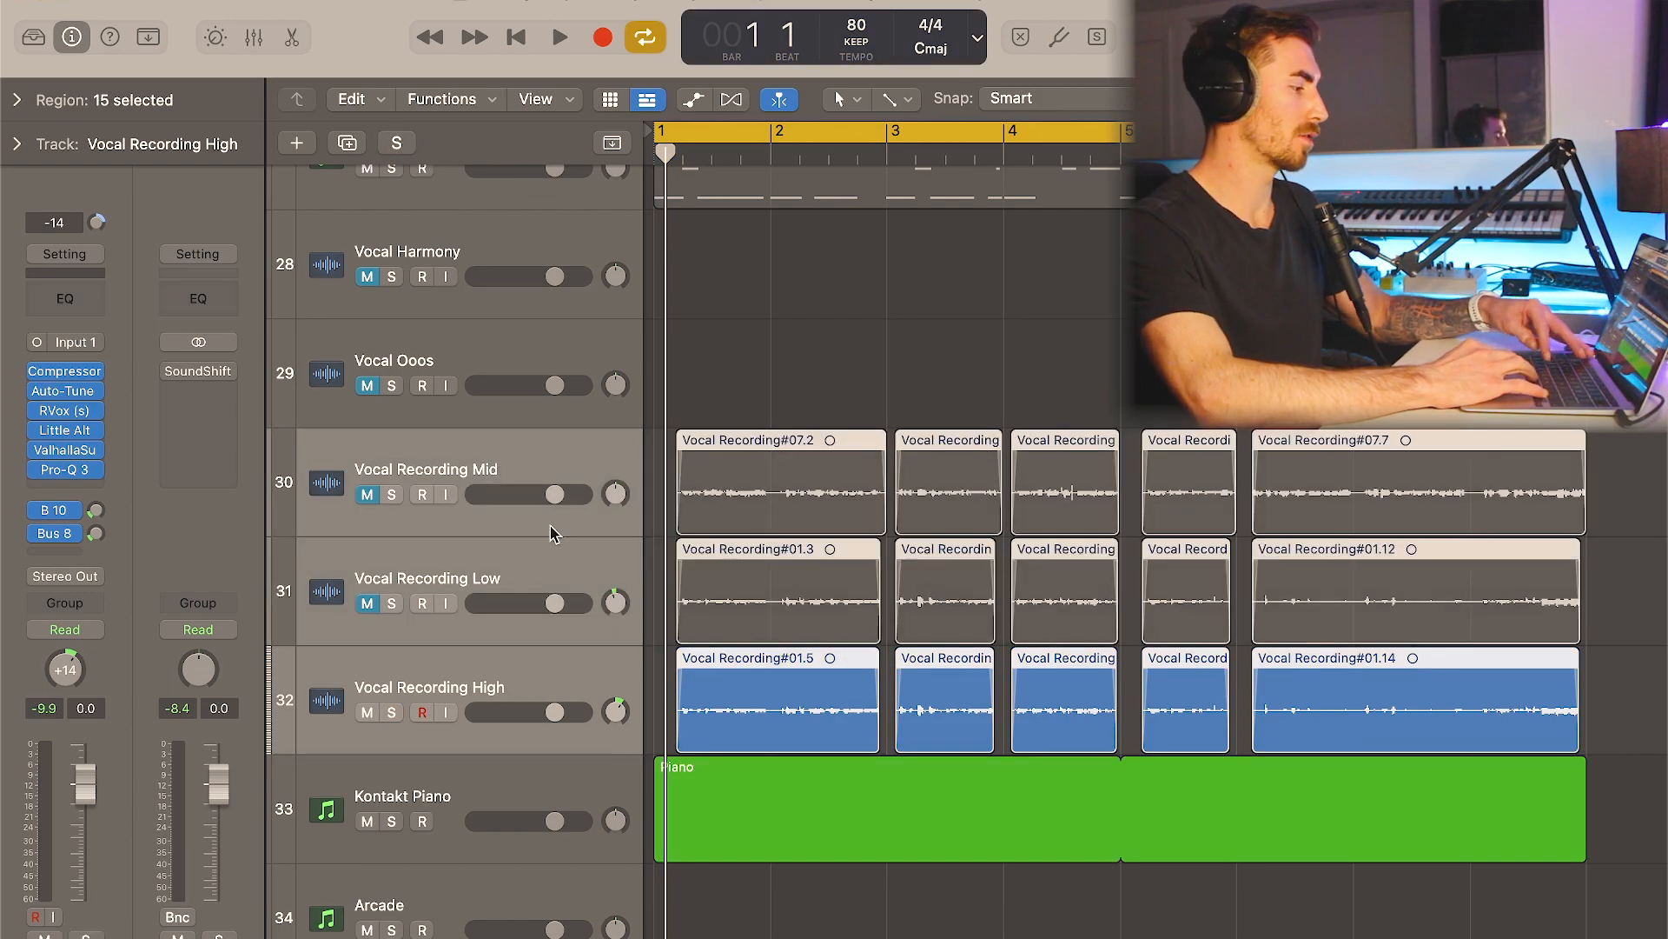
key(s)
key(space)
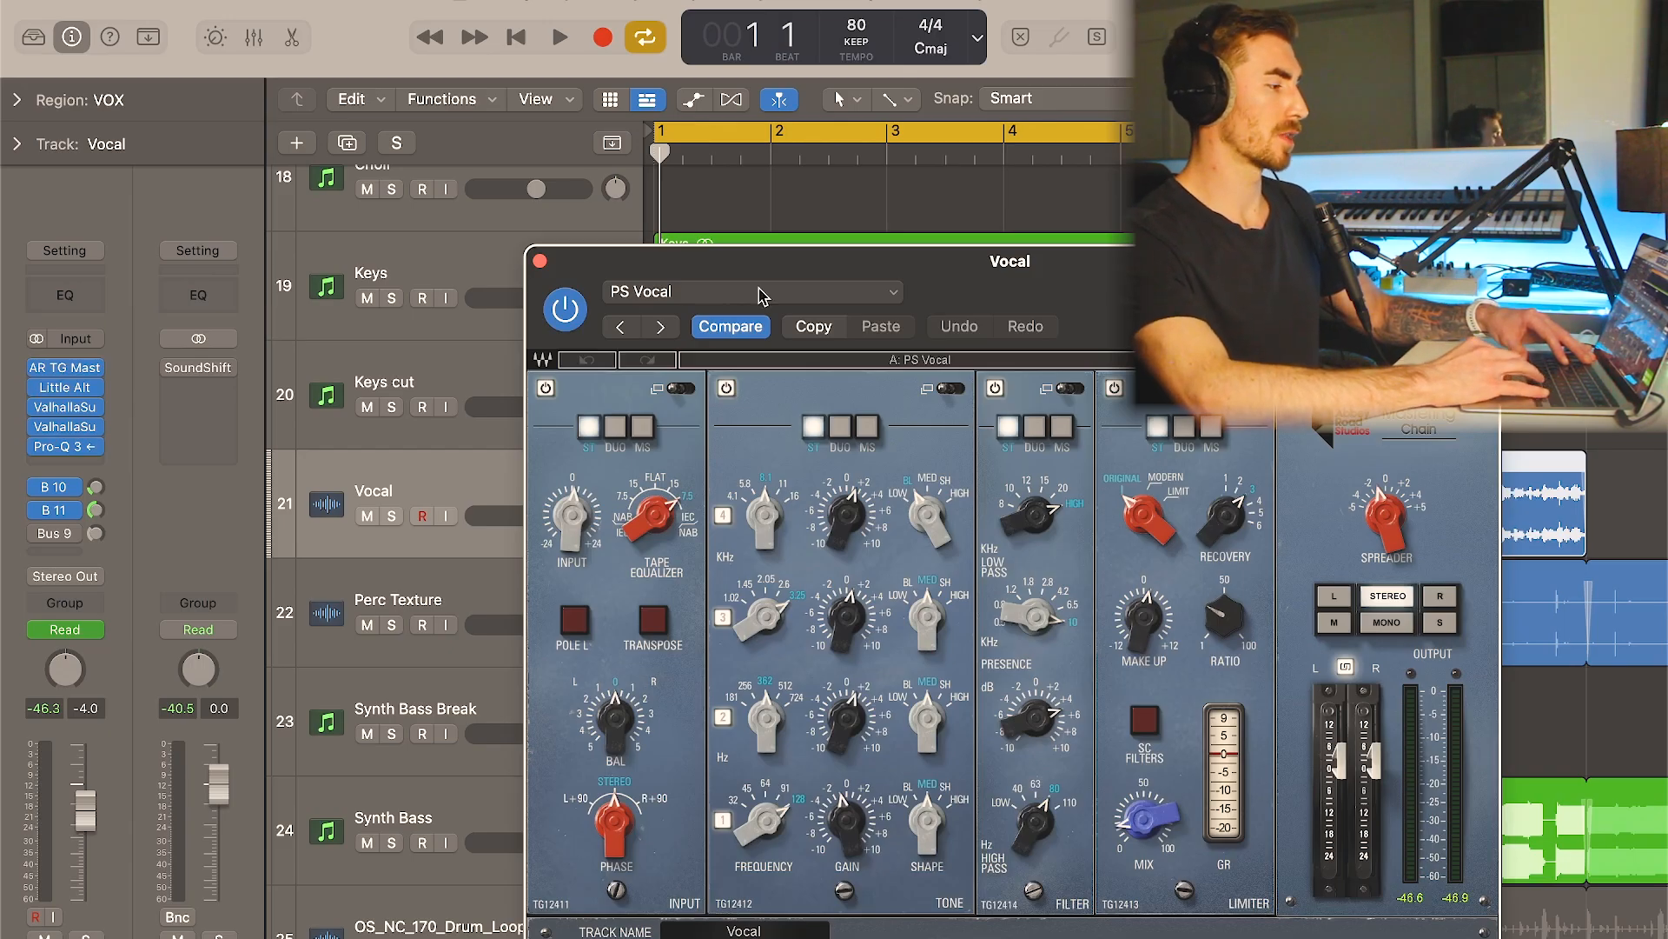
- Reposition the AR TG Mastering window on the Vocal track so its full PS Vocal settings can be examined
drag(849, 253, 835, 166)
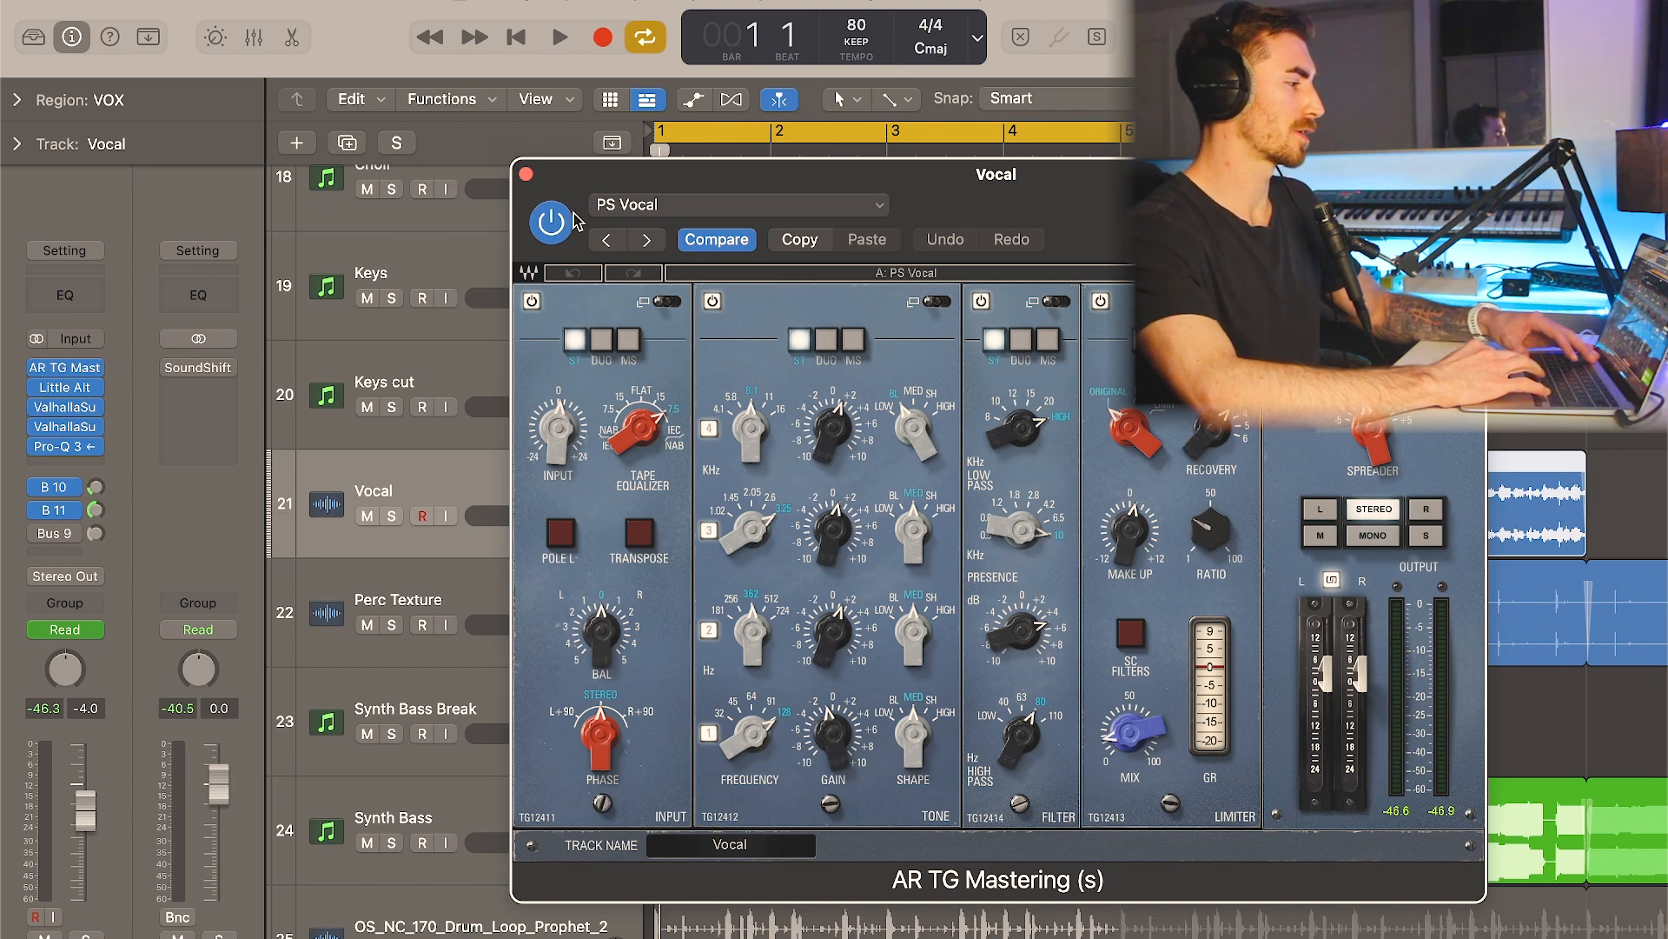
- Review the Little AlterBoy and ValhallaSupermassive settings on the Vocal track with the track soloed, and close the plugin window
click(527, 174)
click(62, 387)
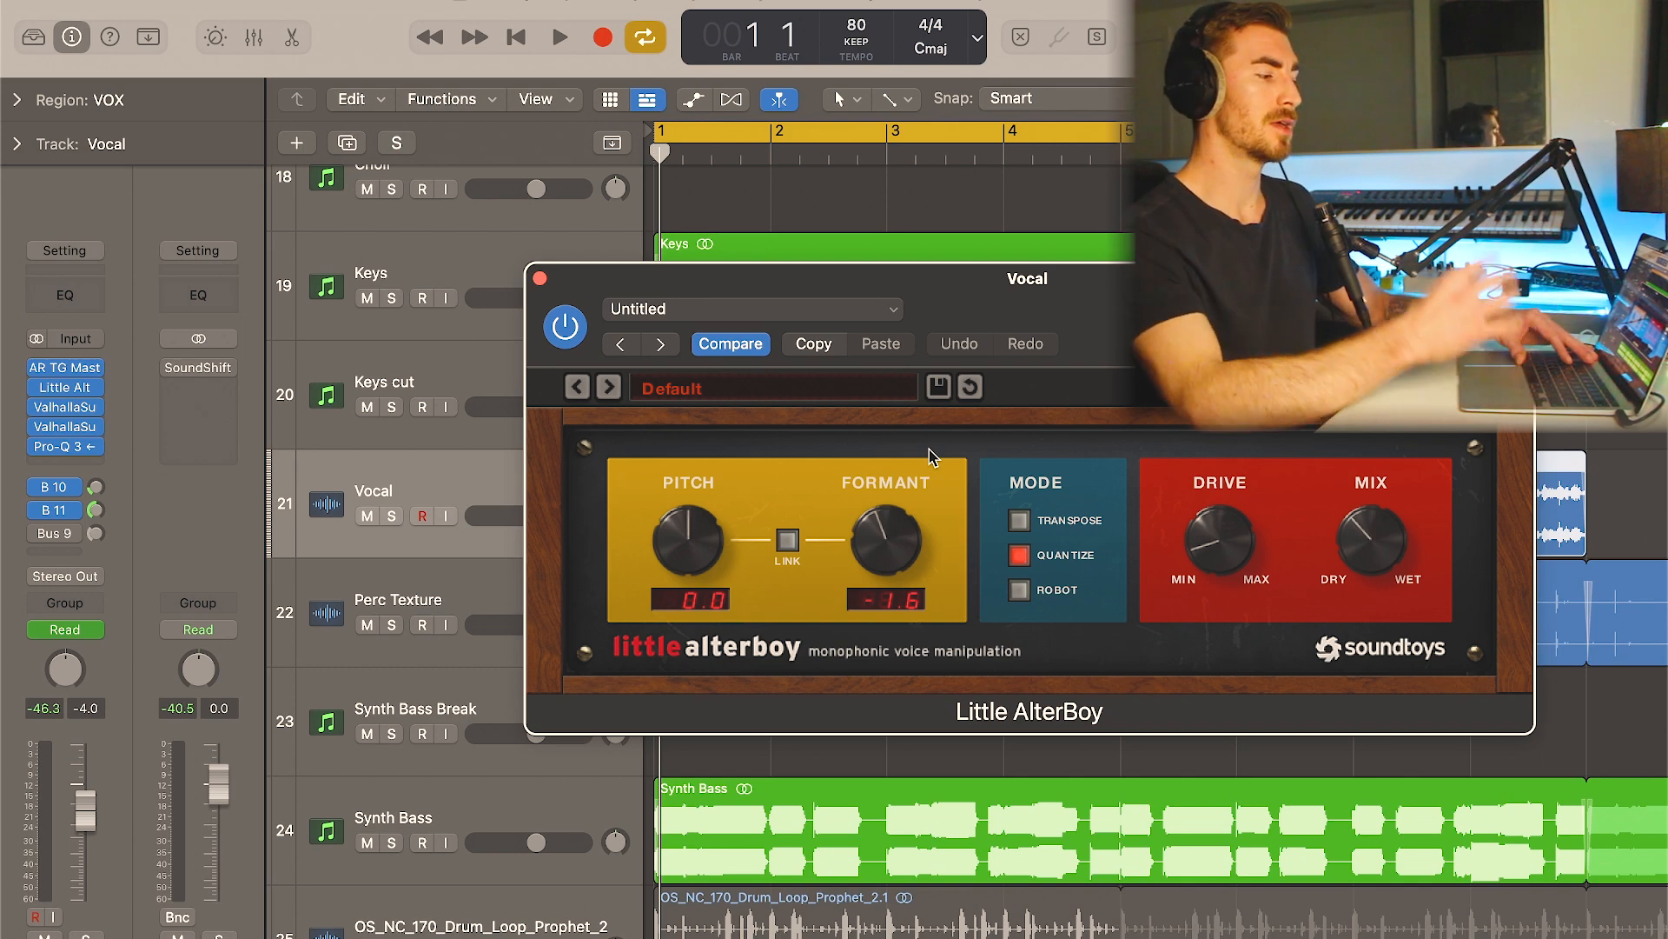
key(s)
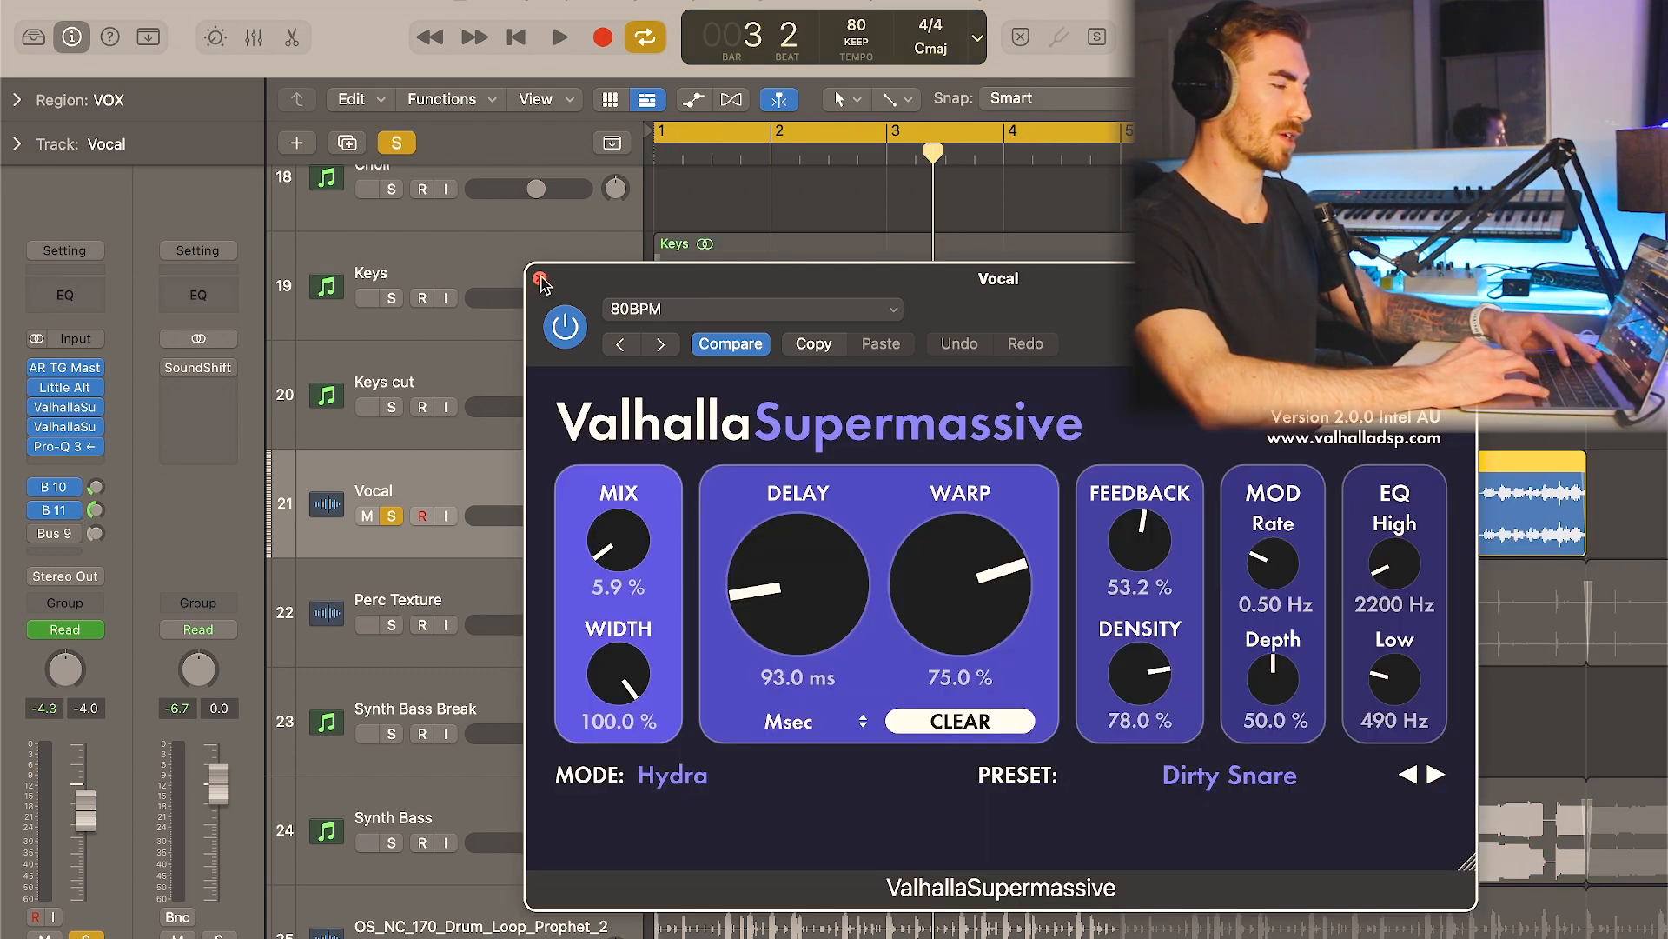
click(540, 278)
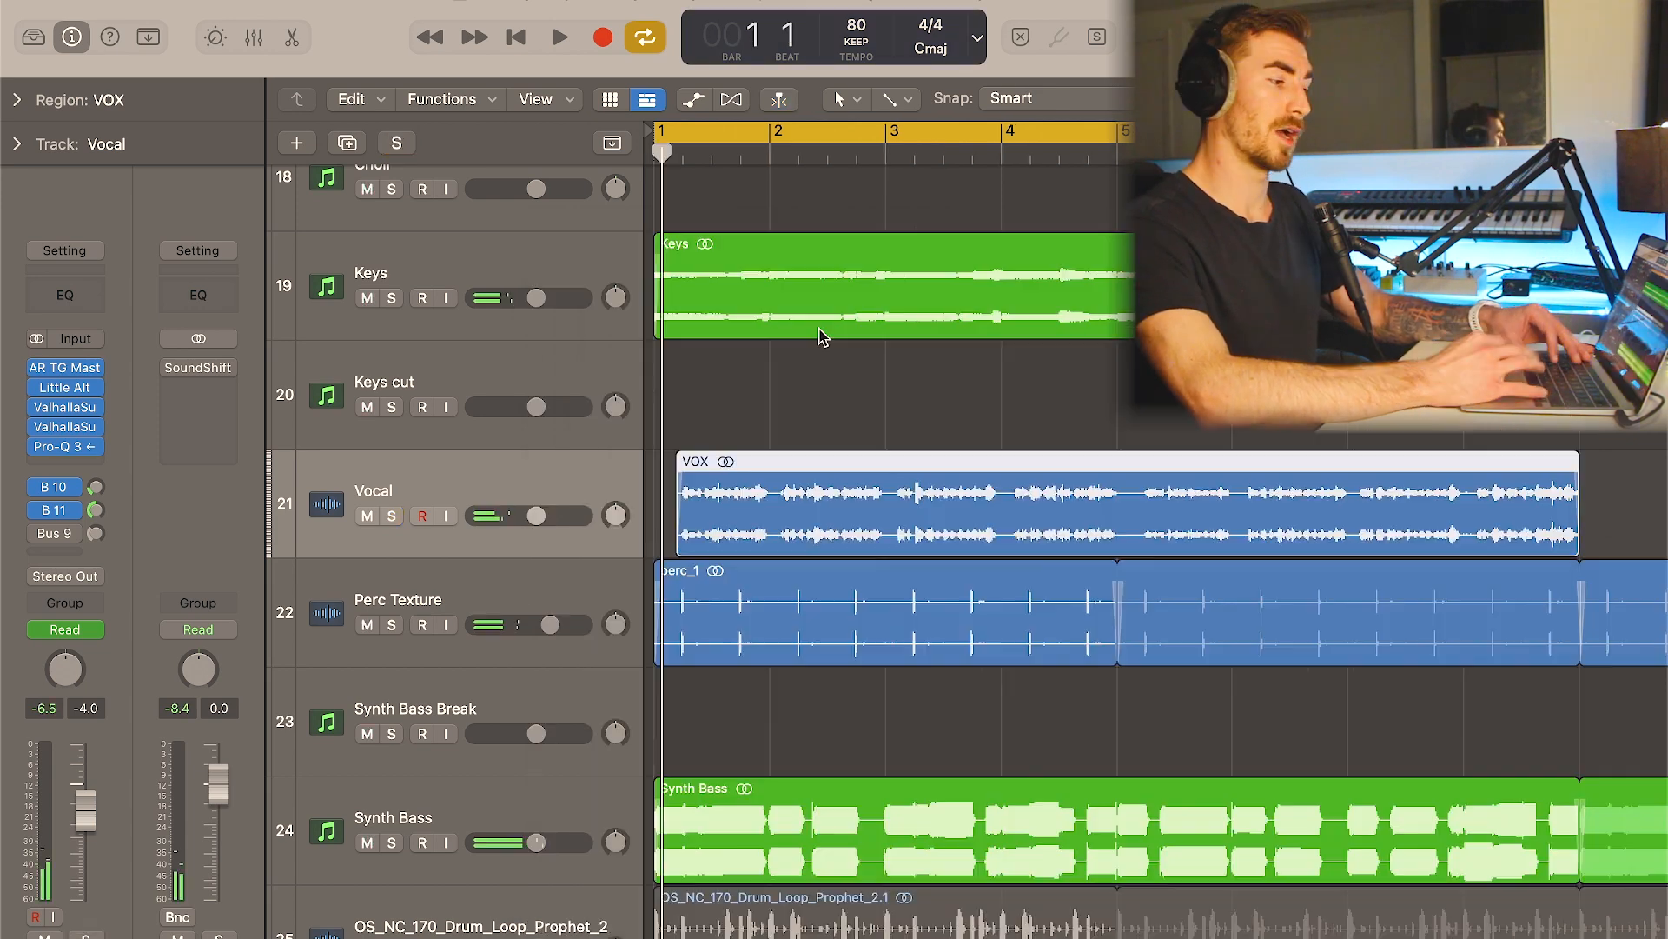
- Move the cycle range to the arrangement section that starts at bar 17
scroll(921, 390, right, 2)
key(c)
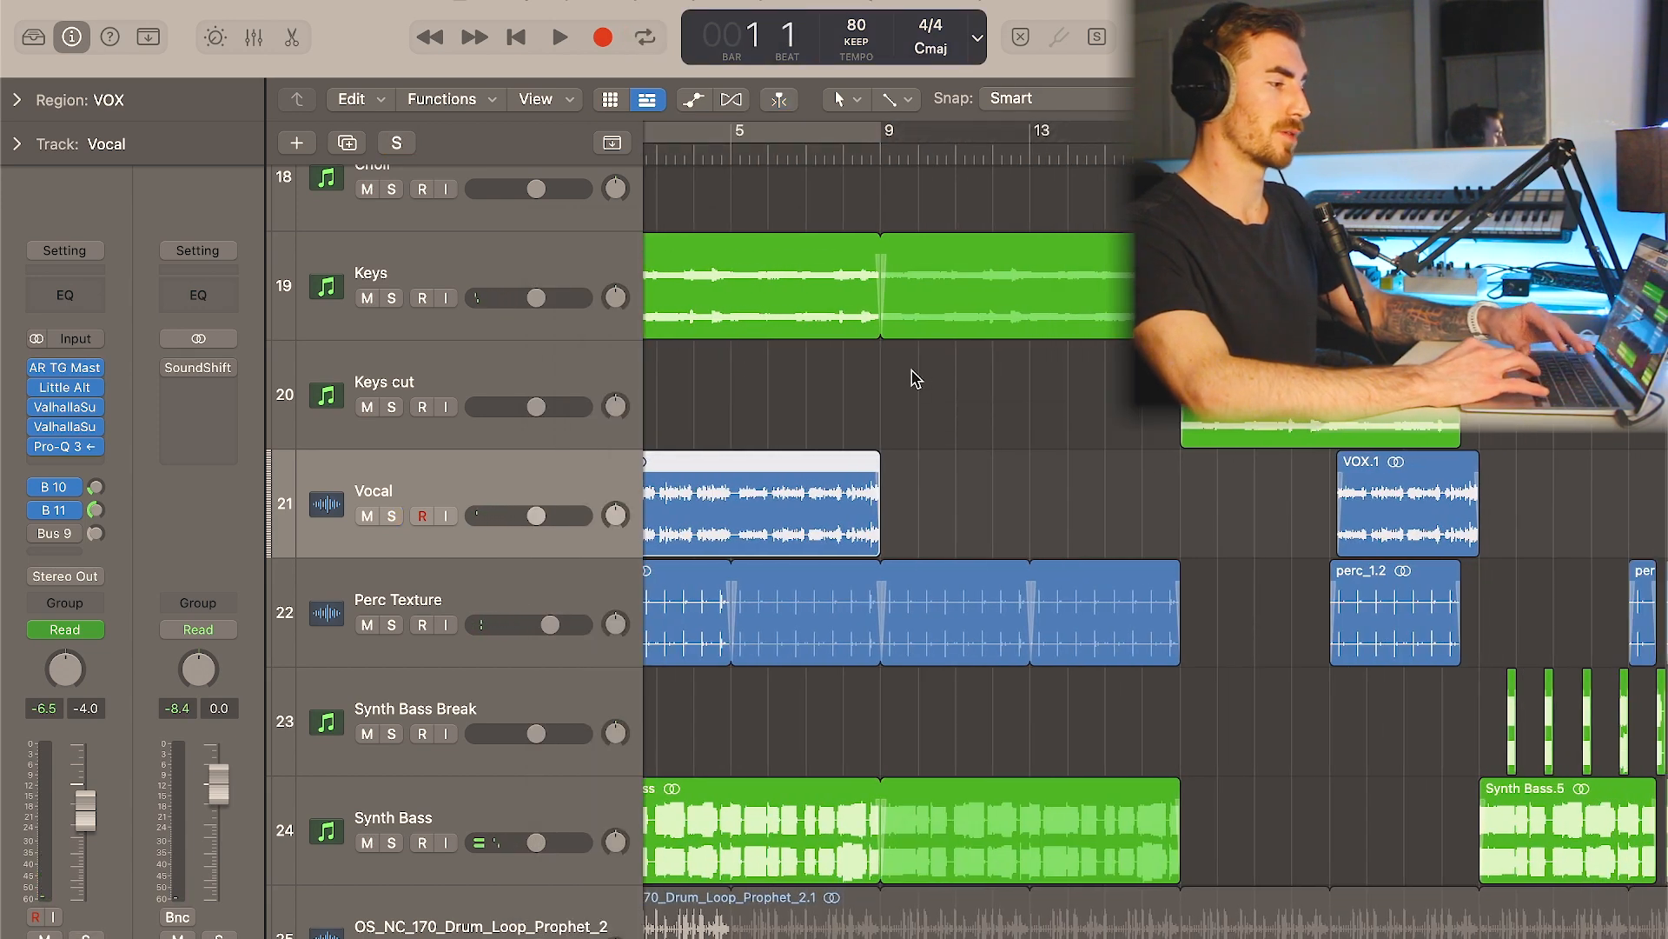
scroll(1026, 304, right, 4)
scroll(1047, 278, left, 1)
drag(1405, 152, 808, 164)
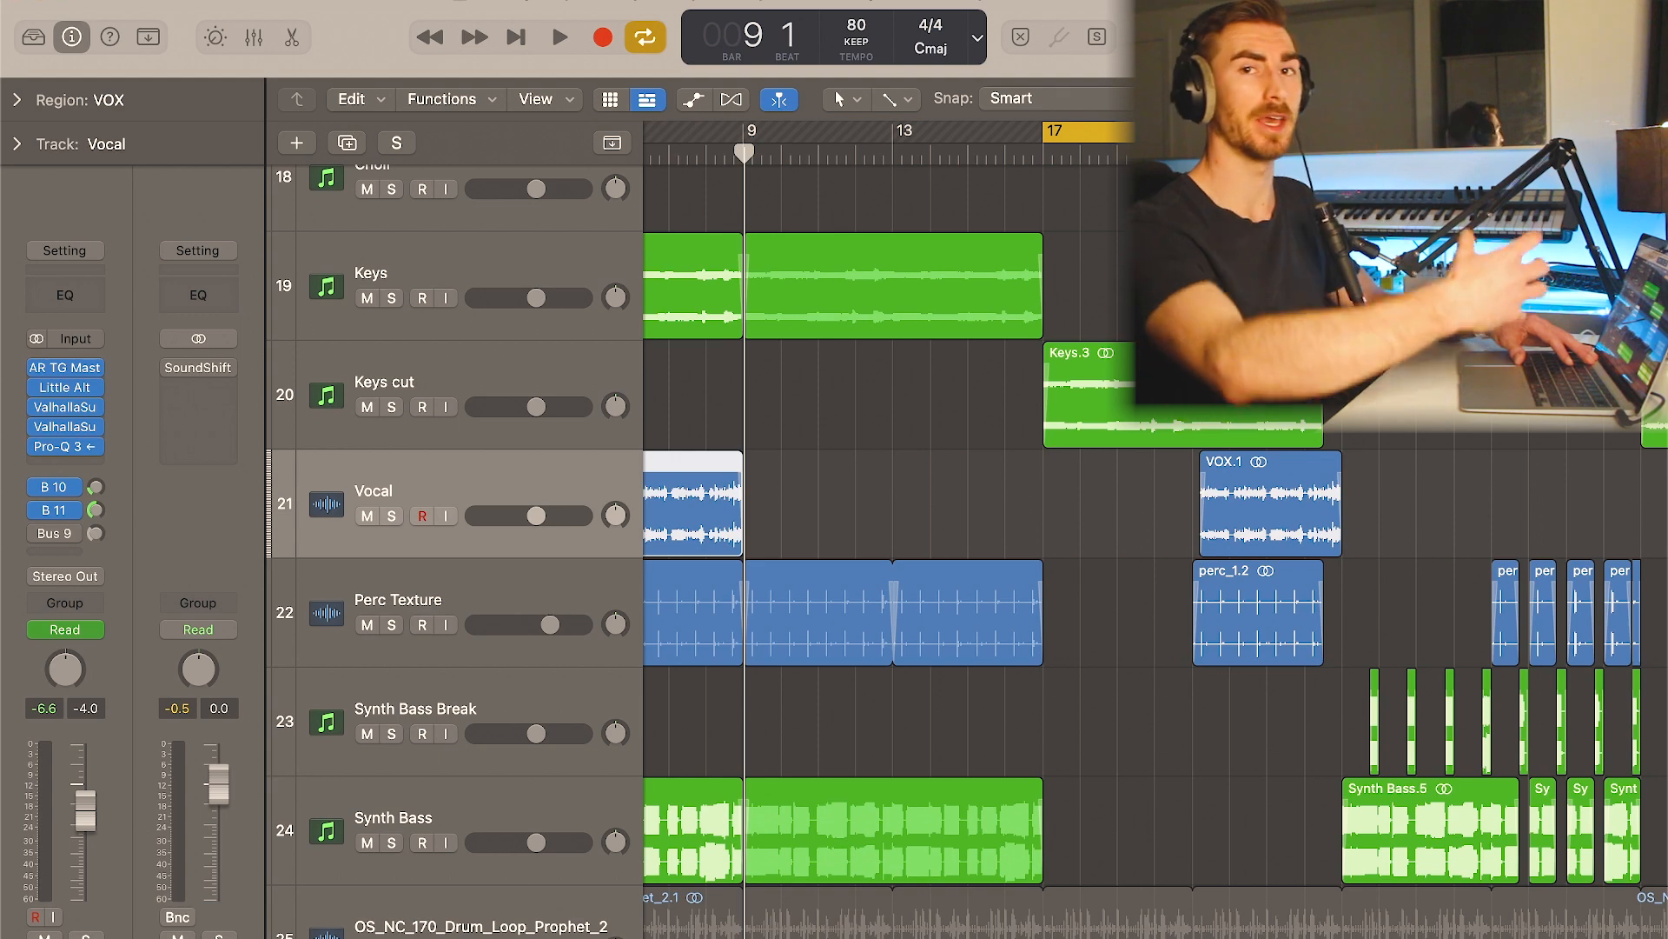
scroll(782, 348, right, 3)
- Select the Keys cut track and inspect its Cymatics Origin settings in a repositioned plugin window, closing it when done
click(560, 374)
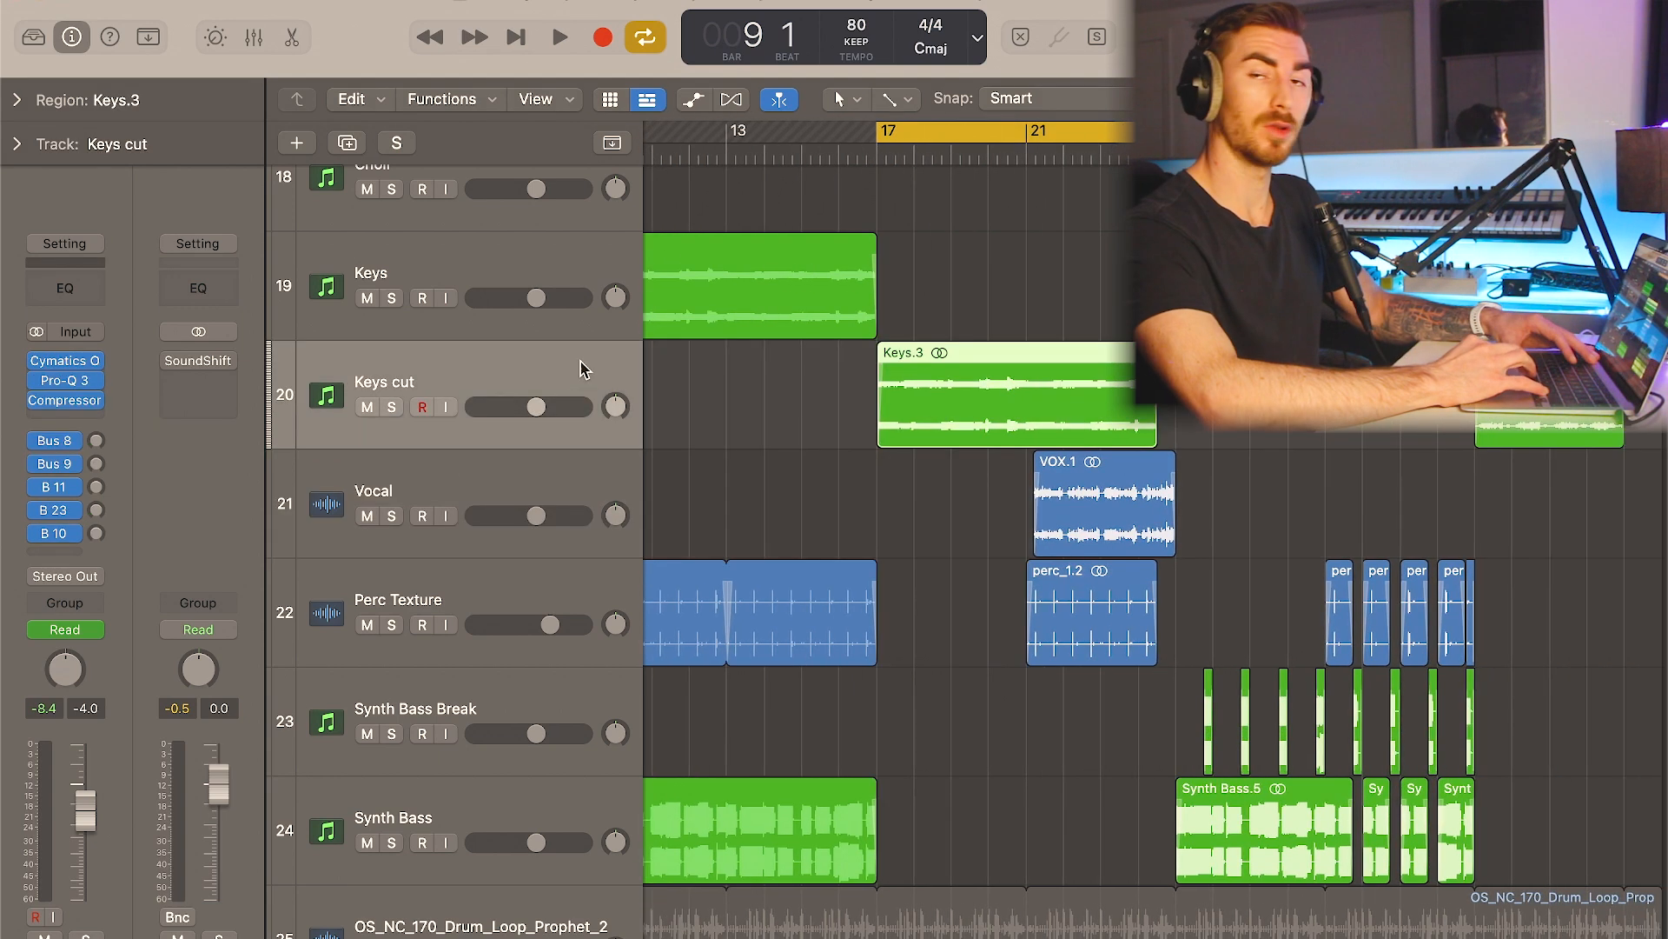
click(65, 361)
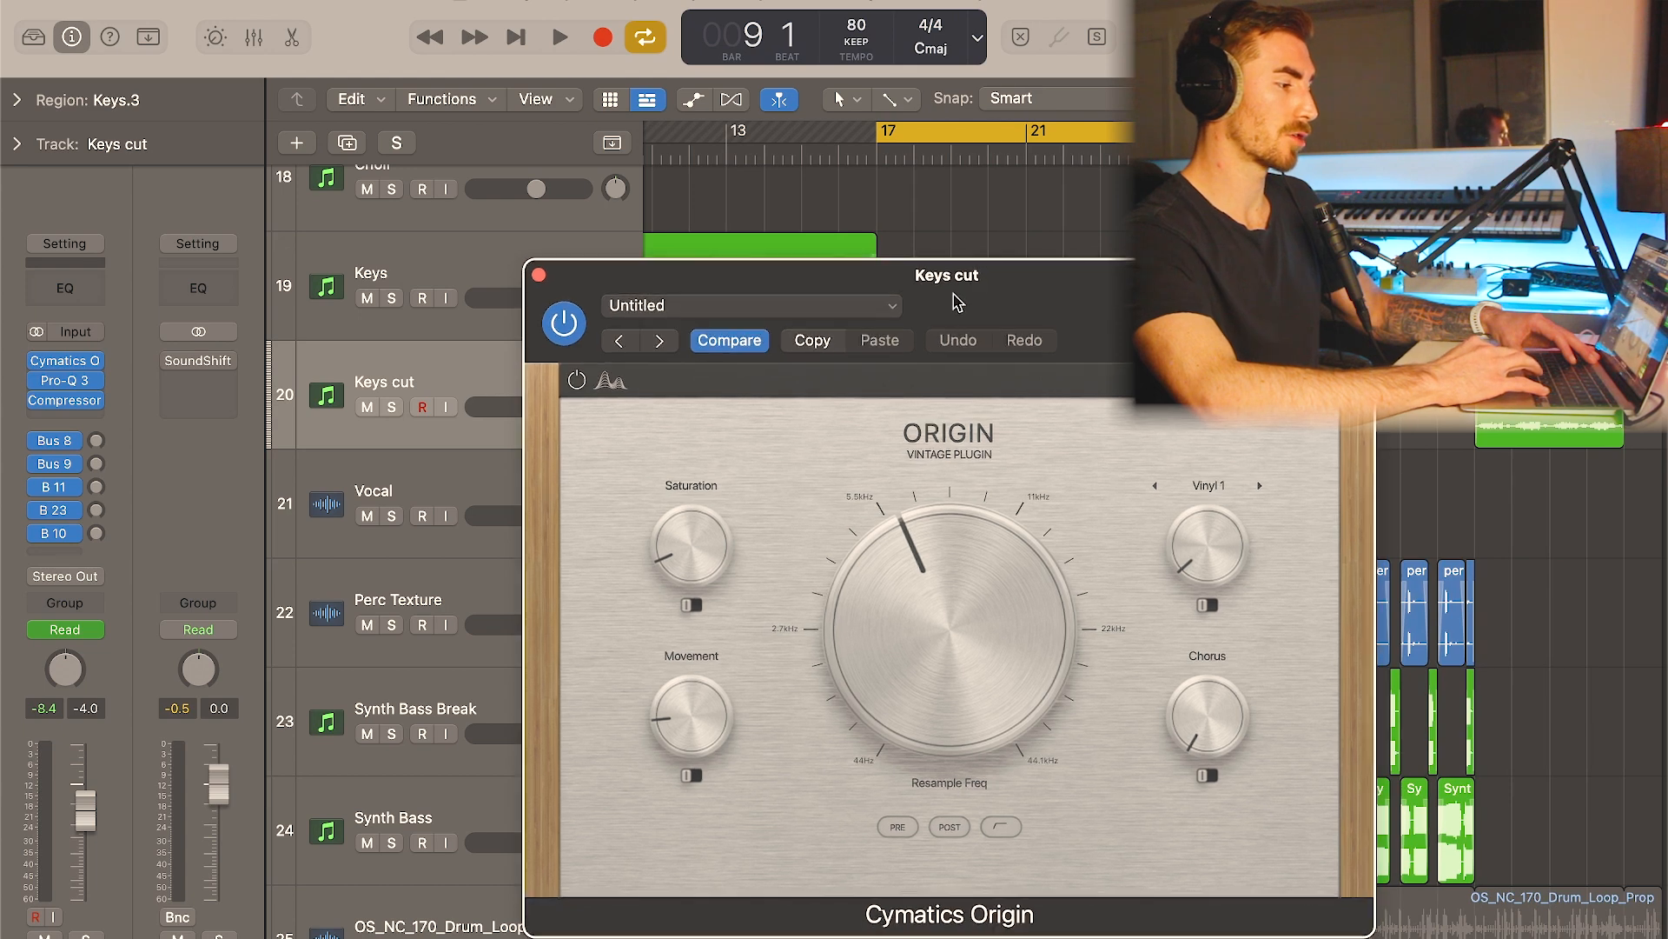
drag(956, 300, 949, 234)
mouse_move(909, 488)
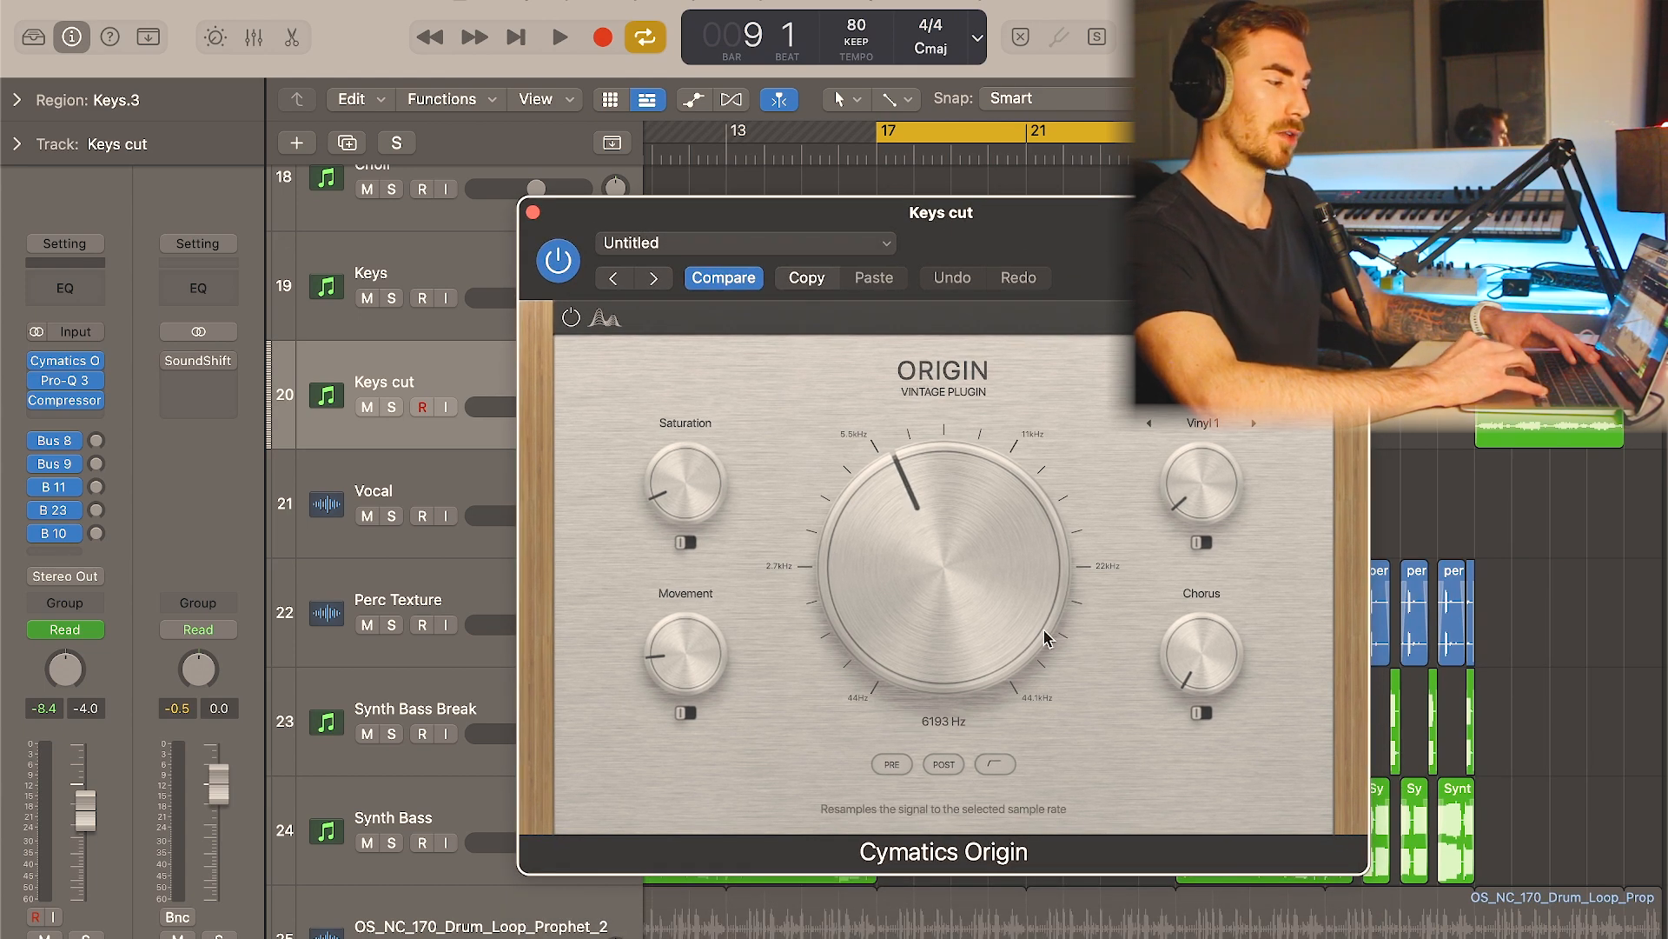
click(534, 212)
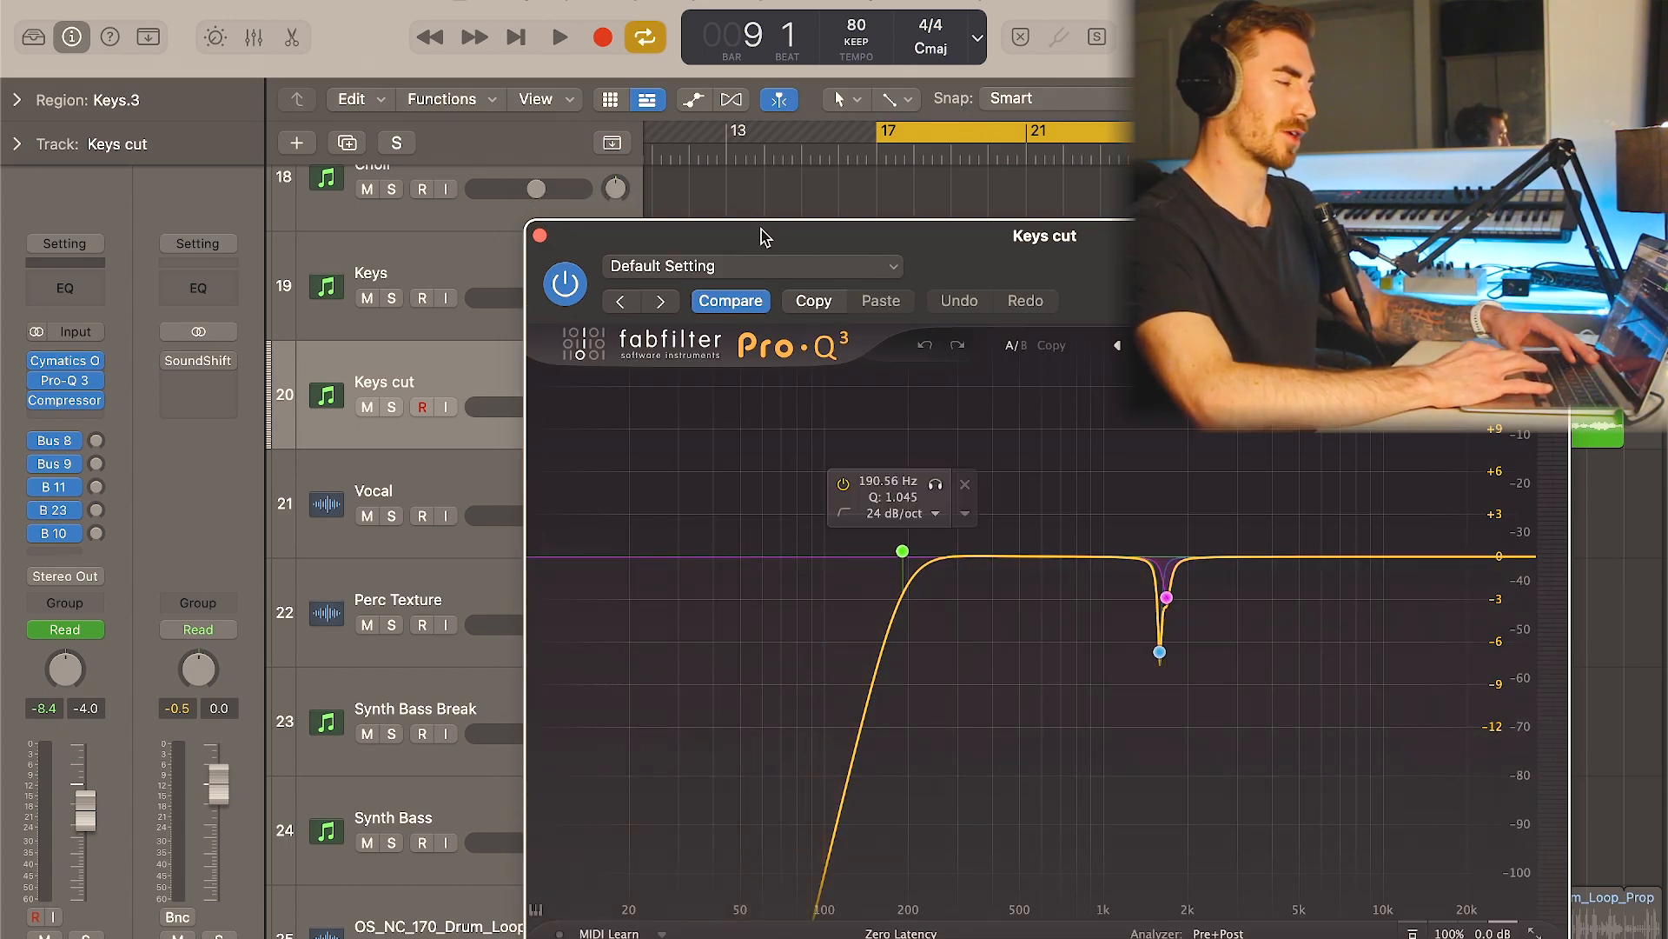
- Inspect the Pro-Q 3 curve and Compressor settings on the Keys cut track, closing each plugin window
click(540, 236)
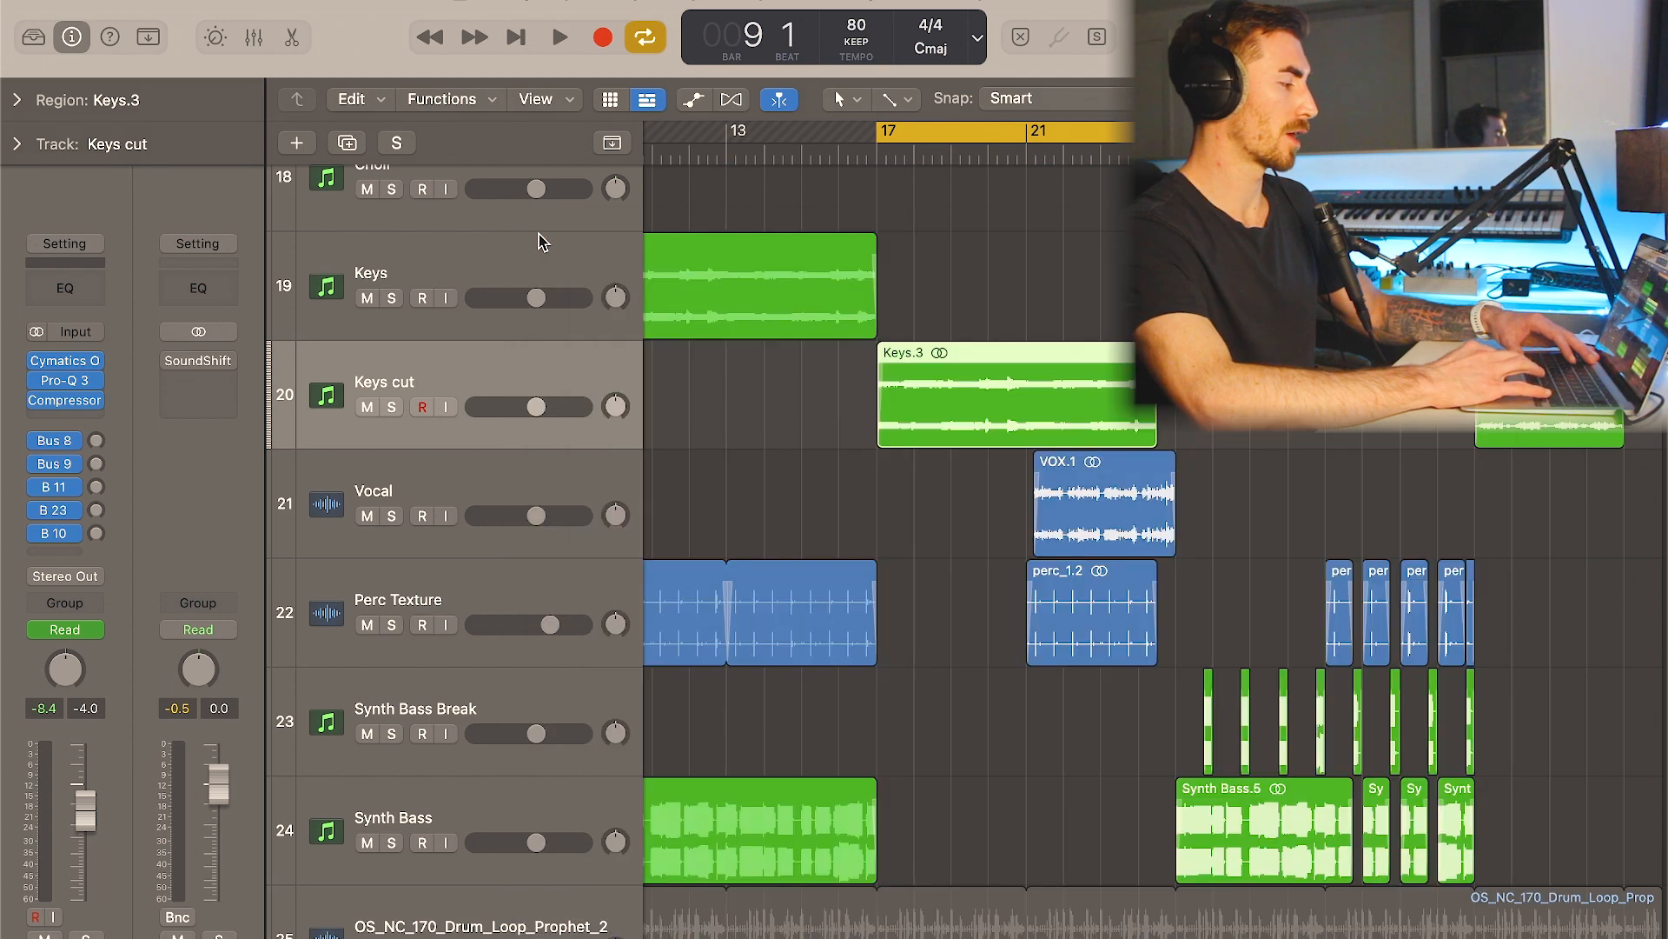
click(97, 399)
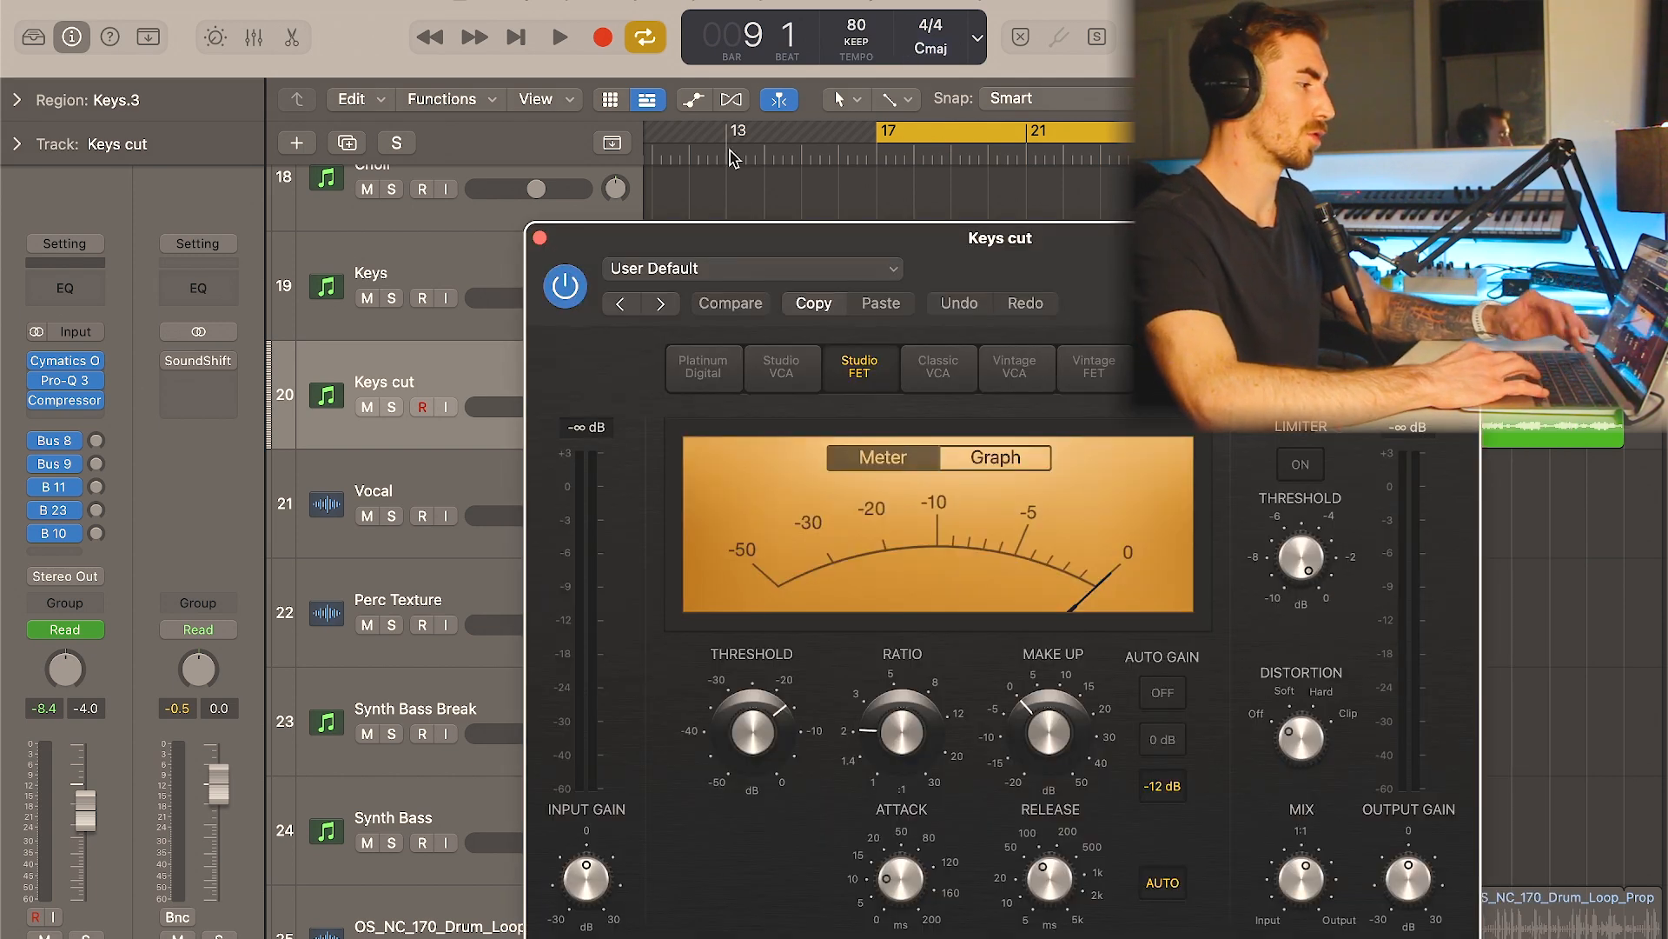
click(538, 237)
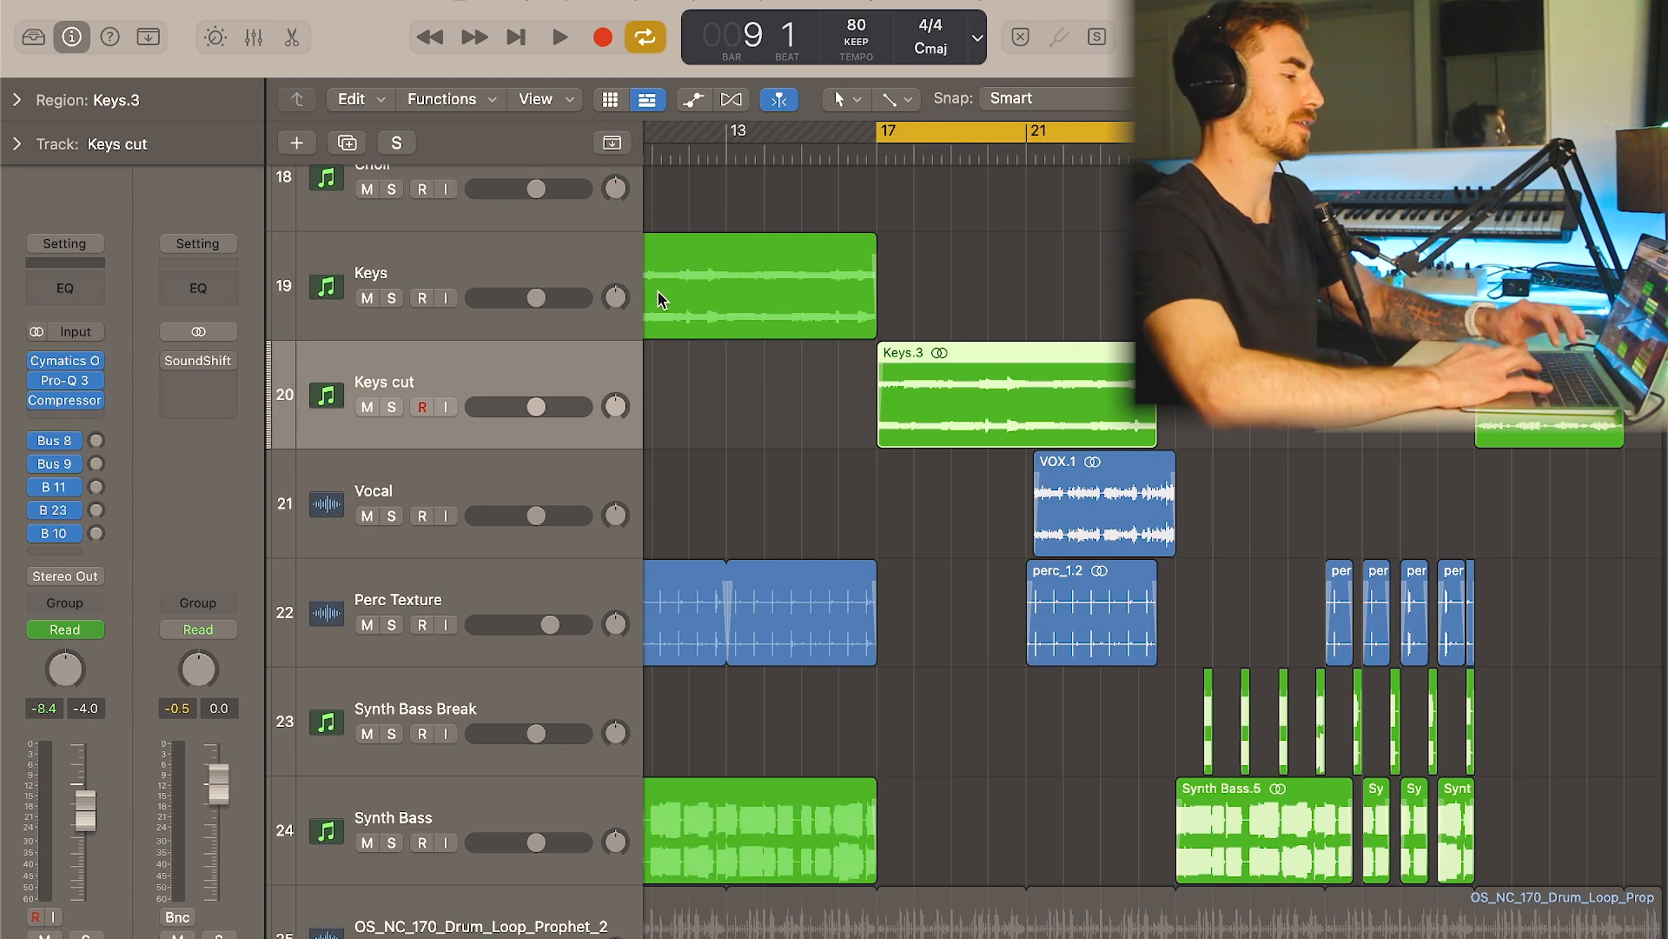
- Solo the SKY Keys - choir track and inspect the preset and settings of its SKY Keys instrument
scroll(1002, 432, right, 2)
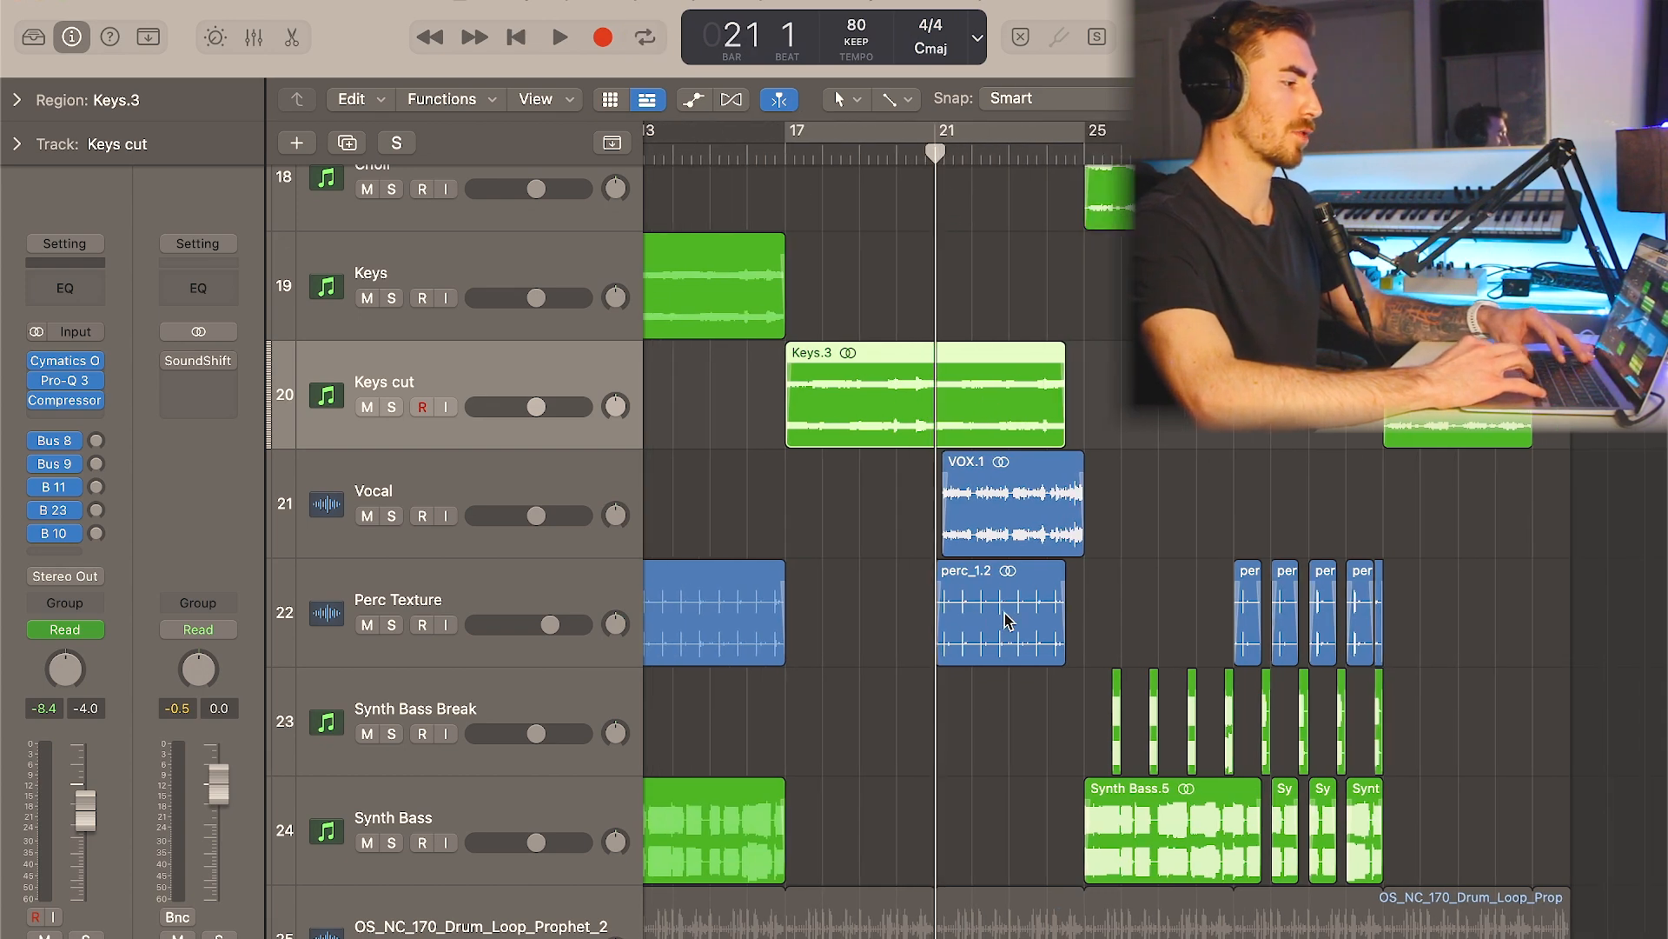
scroll(999, 608, up, 2)
scroll(999, 608, right, 1)
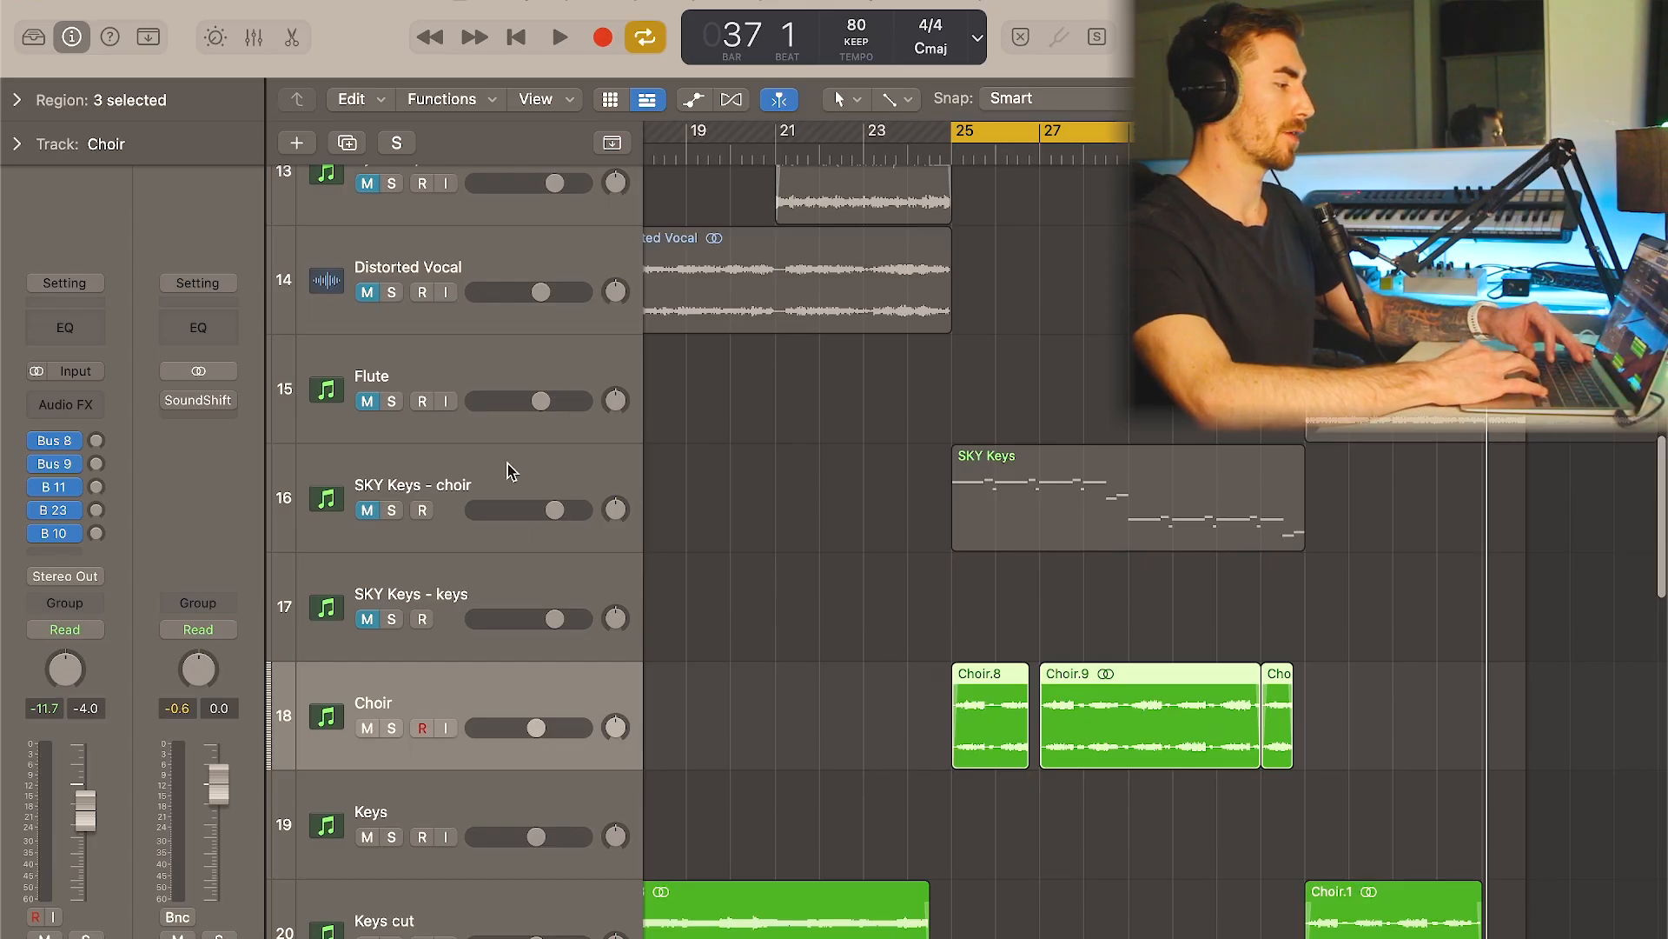
click(513, 476)
click(391, 510)
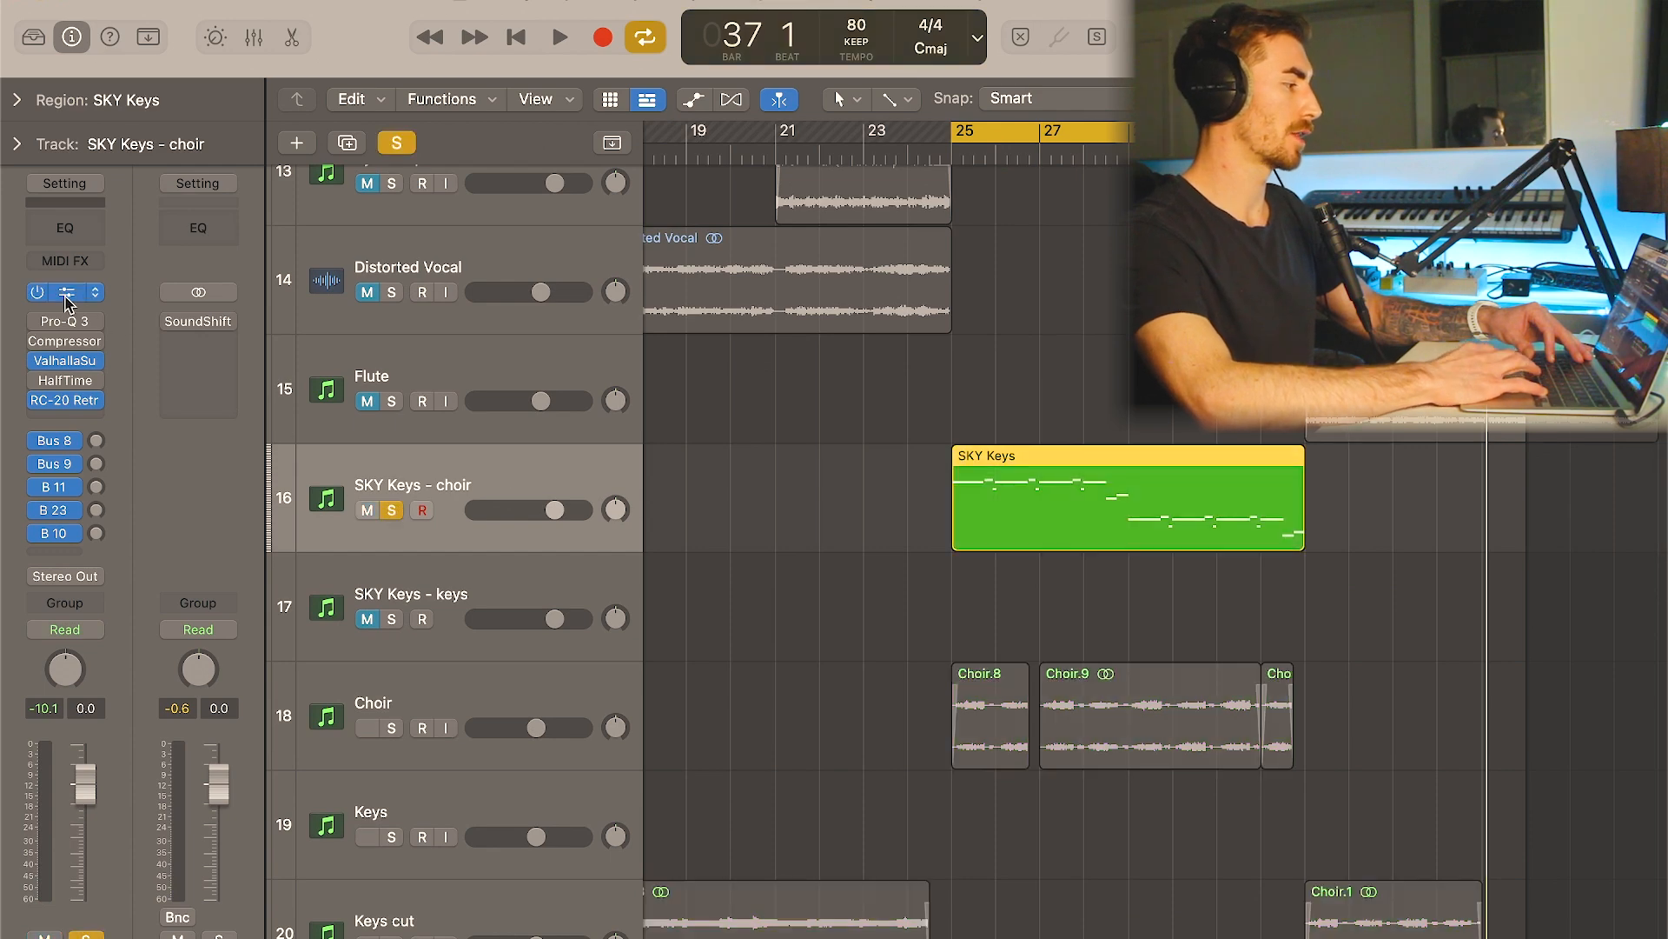
click(66, 294)
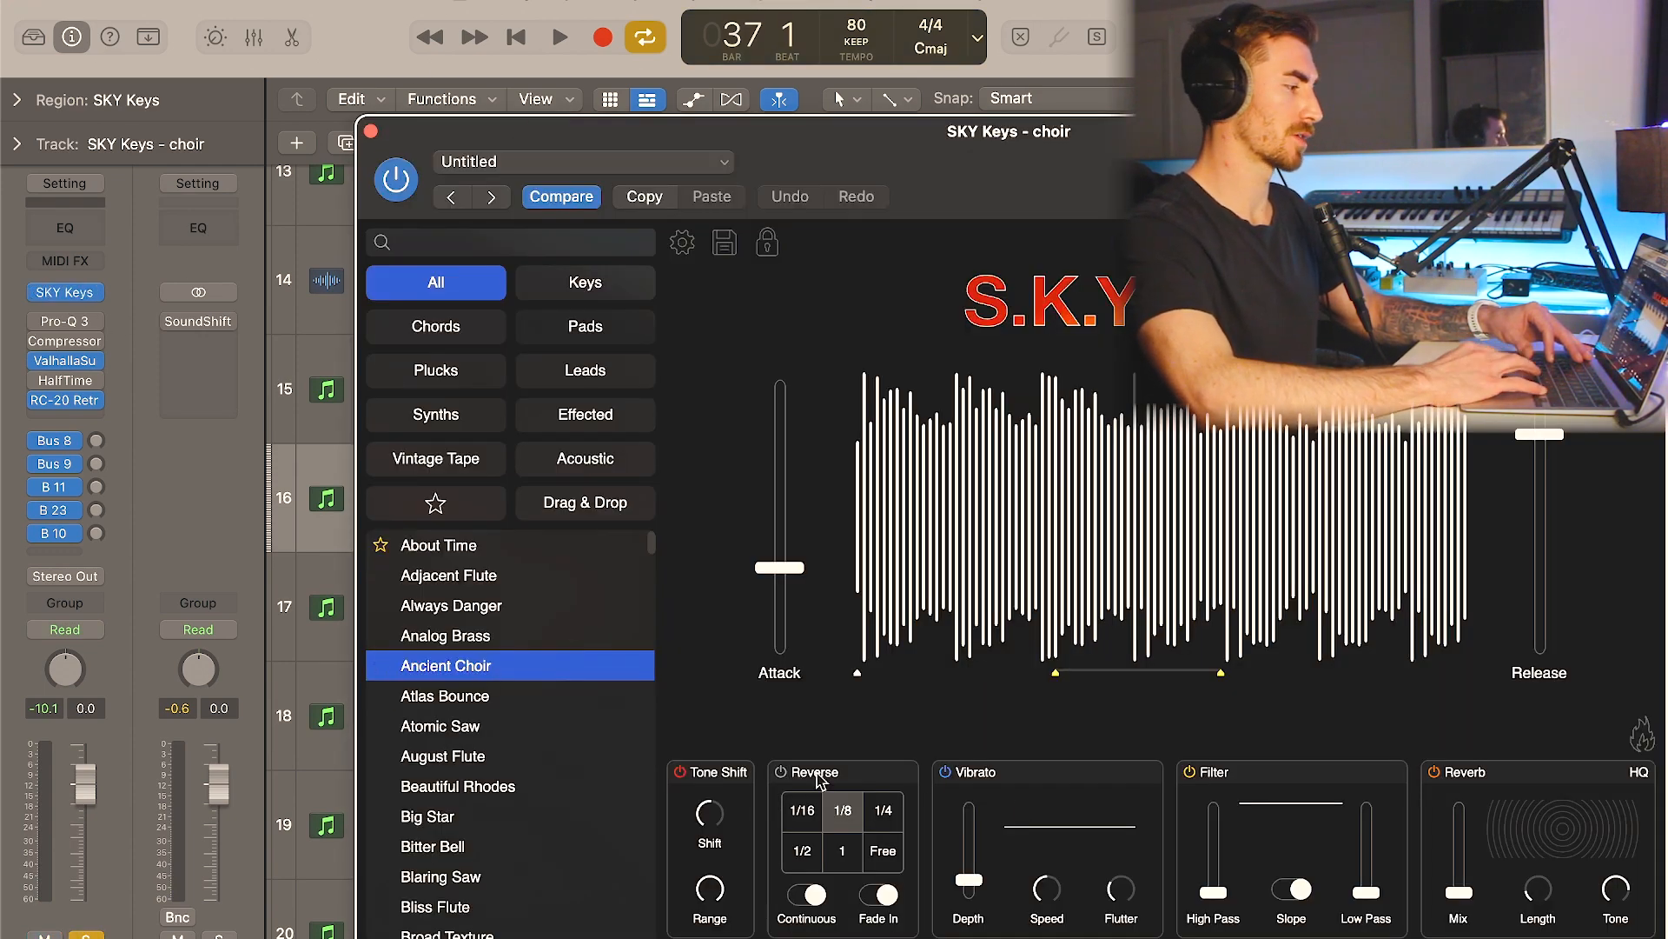
click(371, 131)
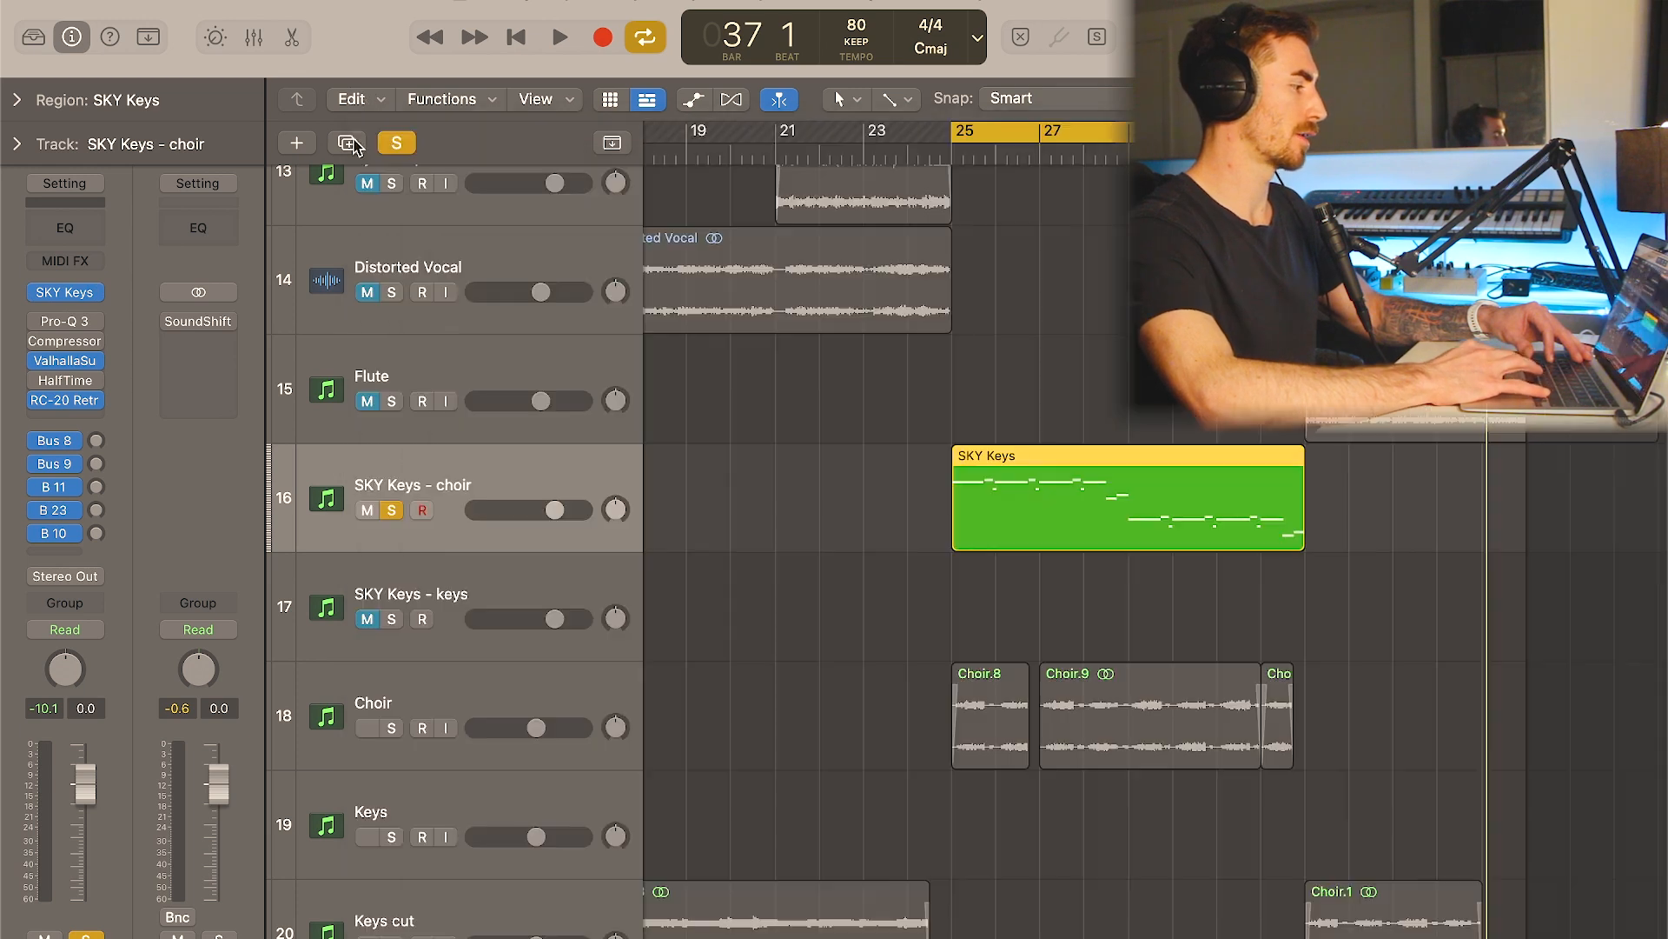
- Inspect the ValhallaSupermassive and RC-20 Retro Color settings on the SKY Keys - choir track, closing each plugin window
click(70, 360)
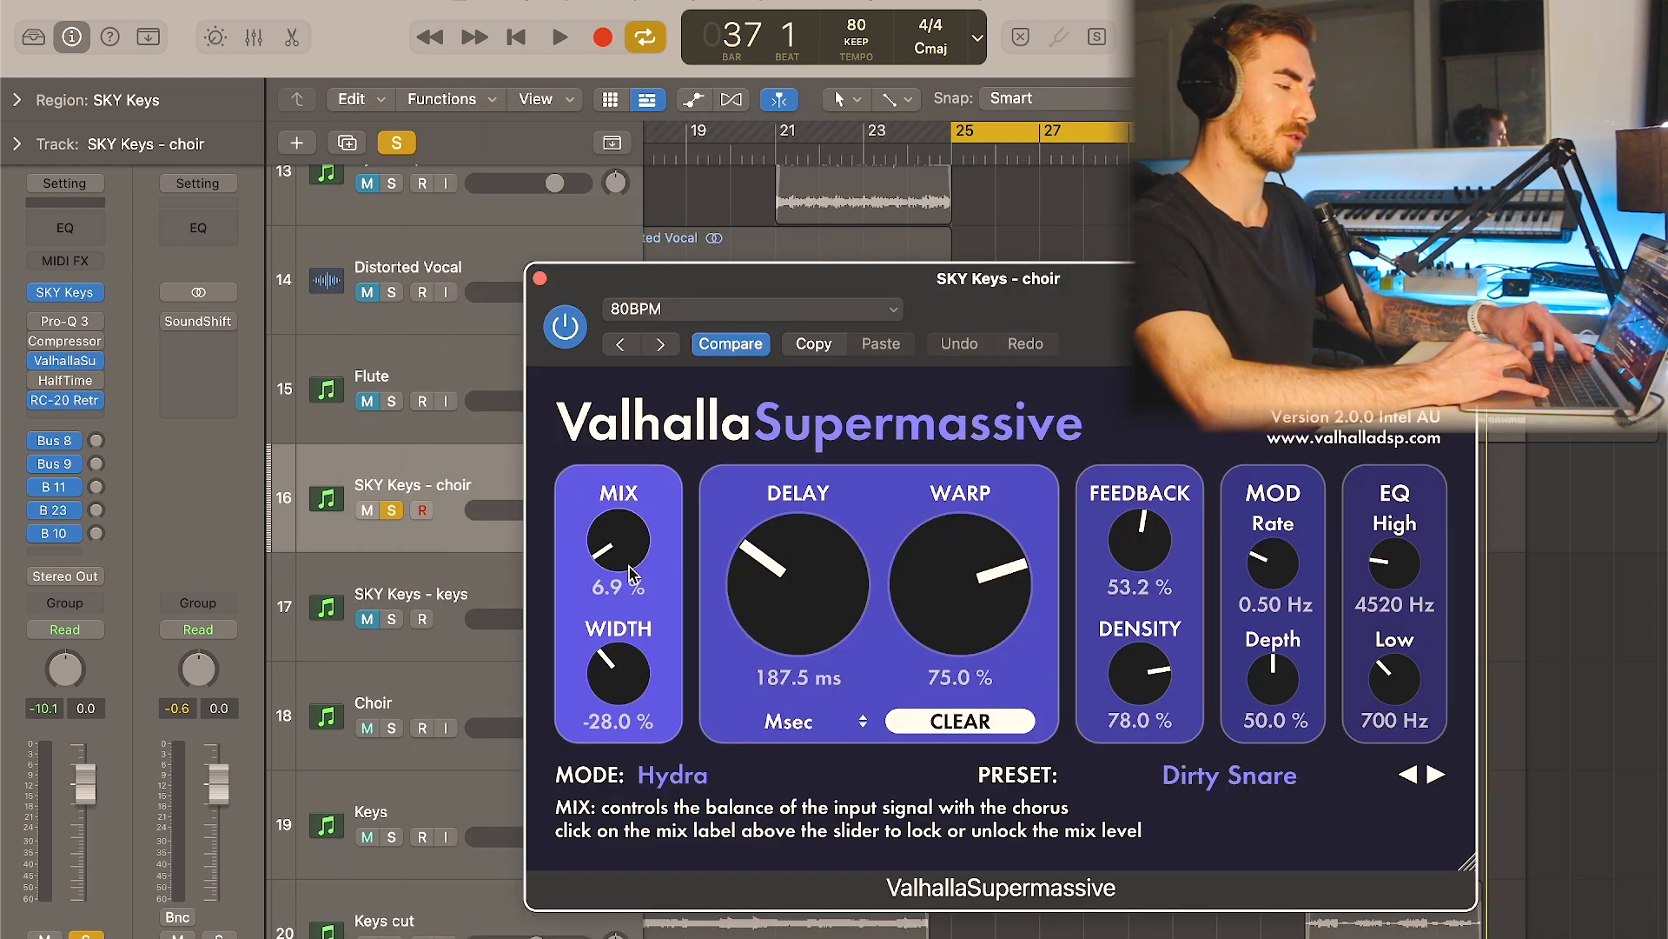
click(540, 278)
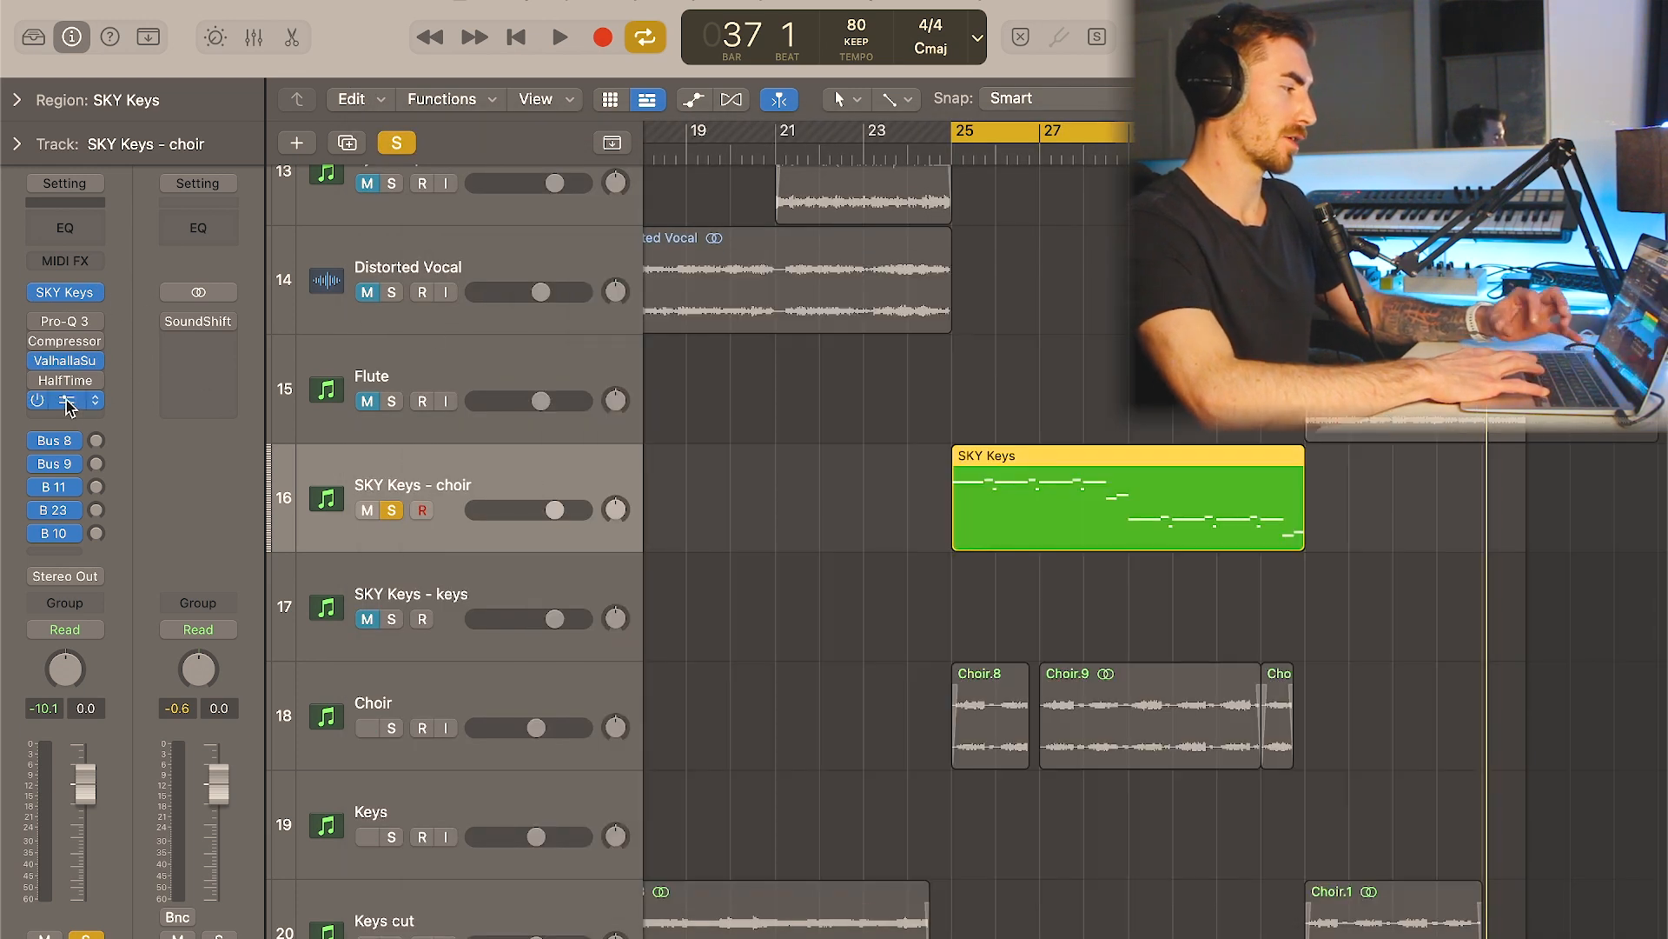
click(68, 400)
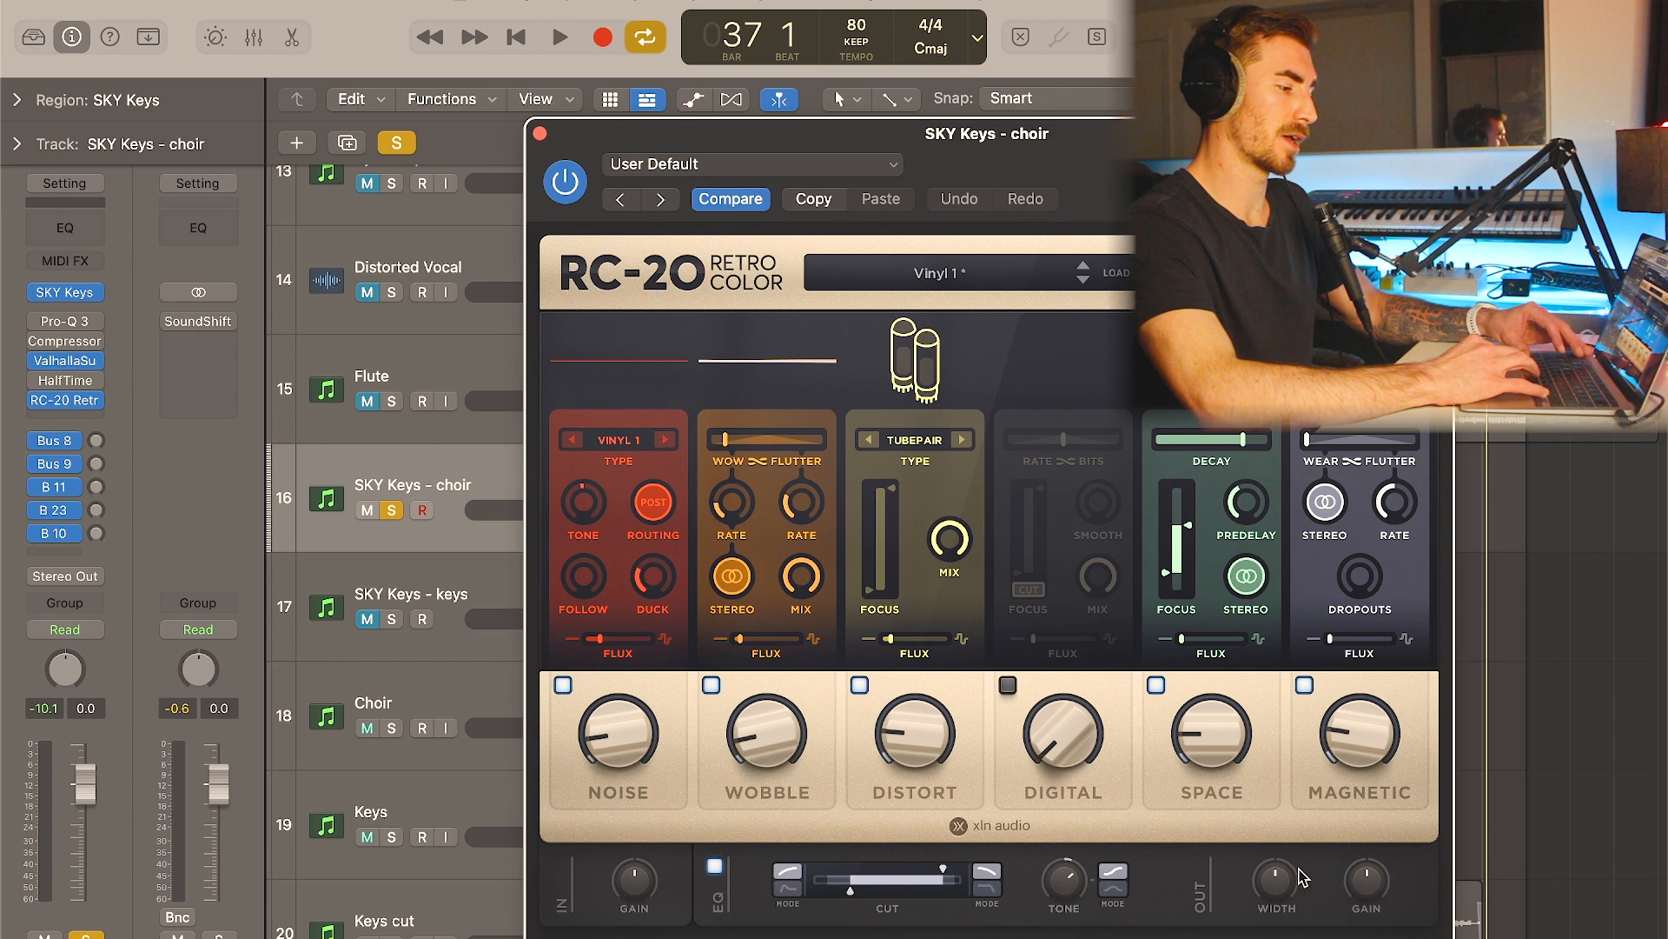
click(540, 134)
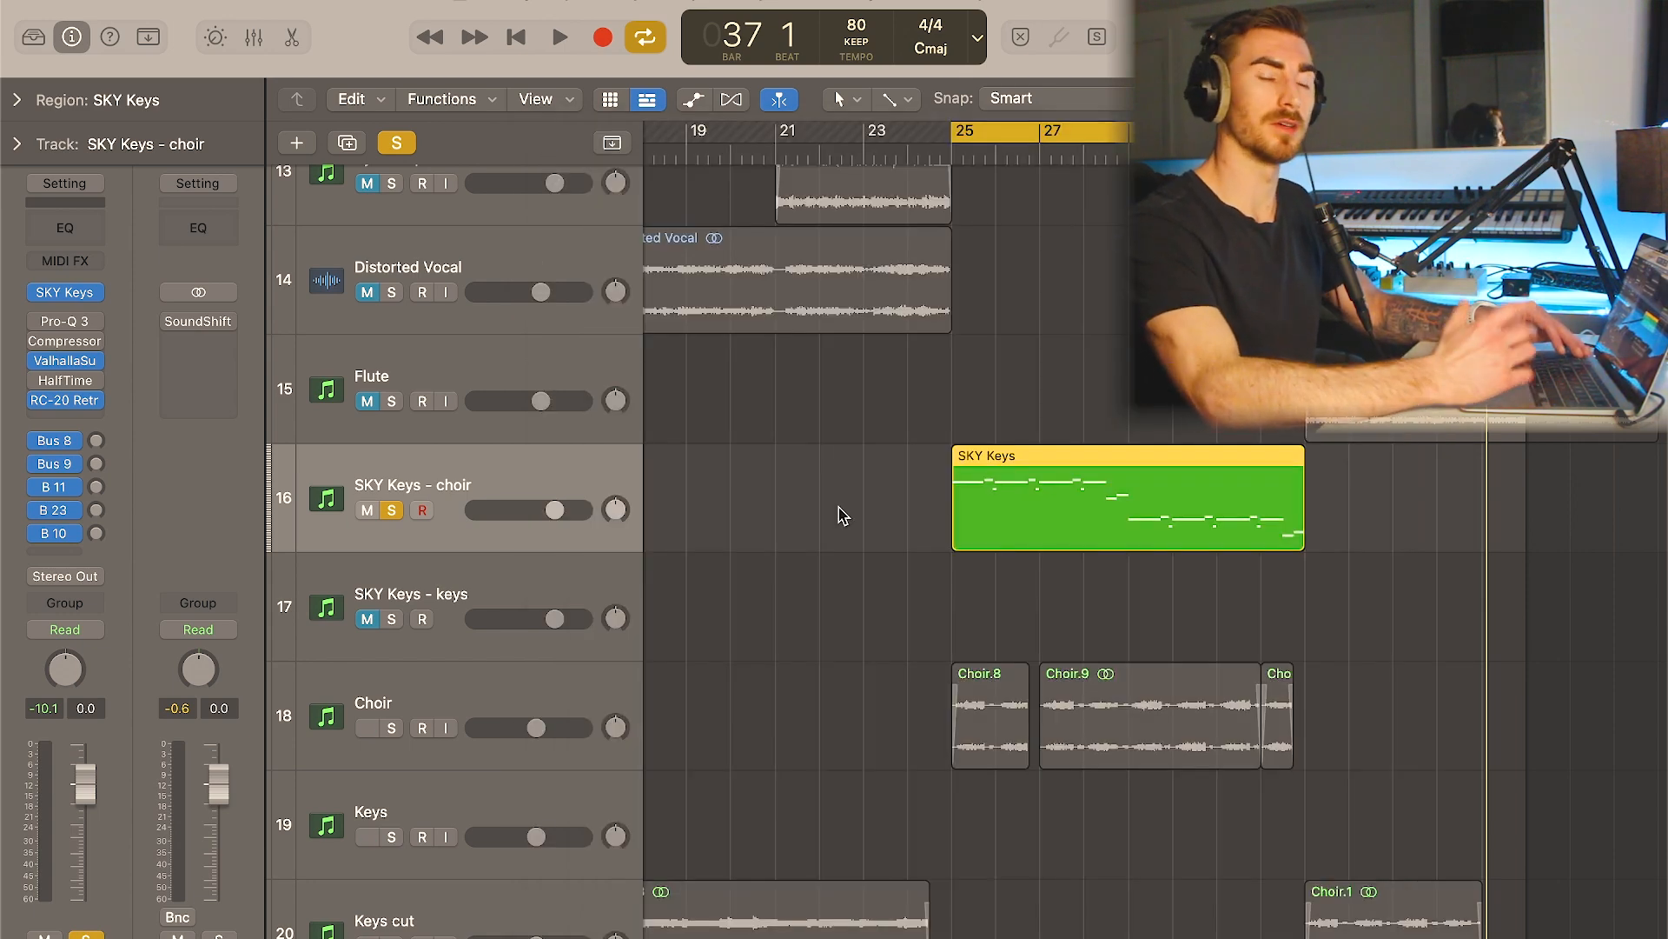
- Review the notes of the SKY Keys region in the Piano Roll and close the editor
double_click(1026, 508)
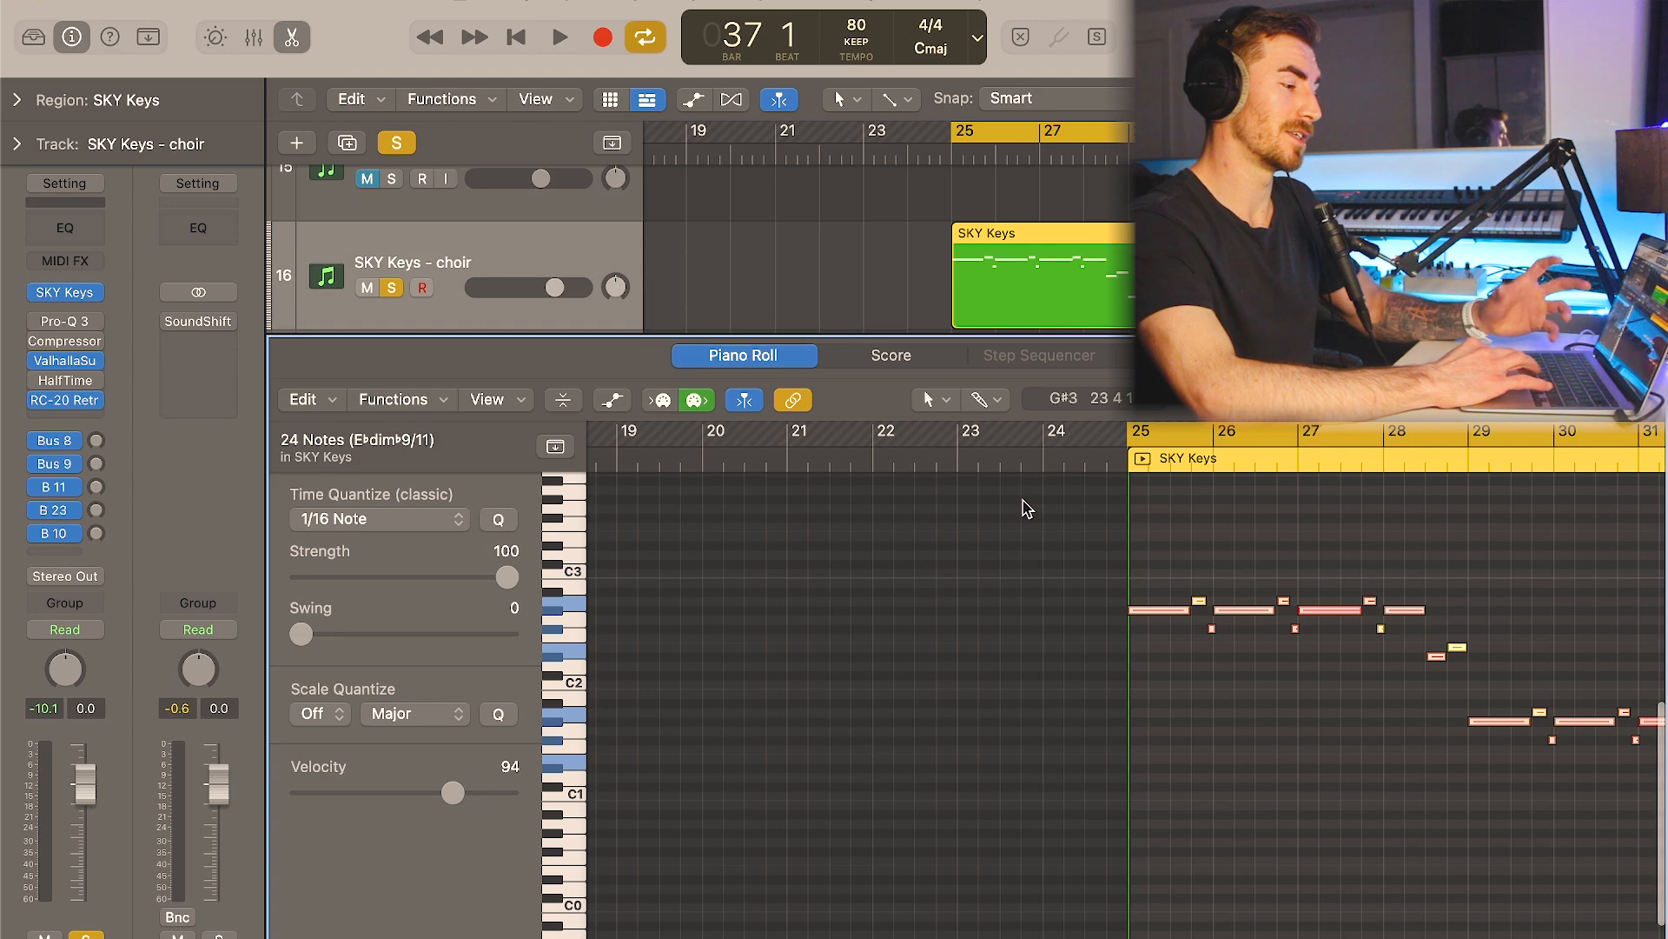
click(1096, 726)
key(e)
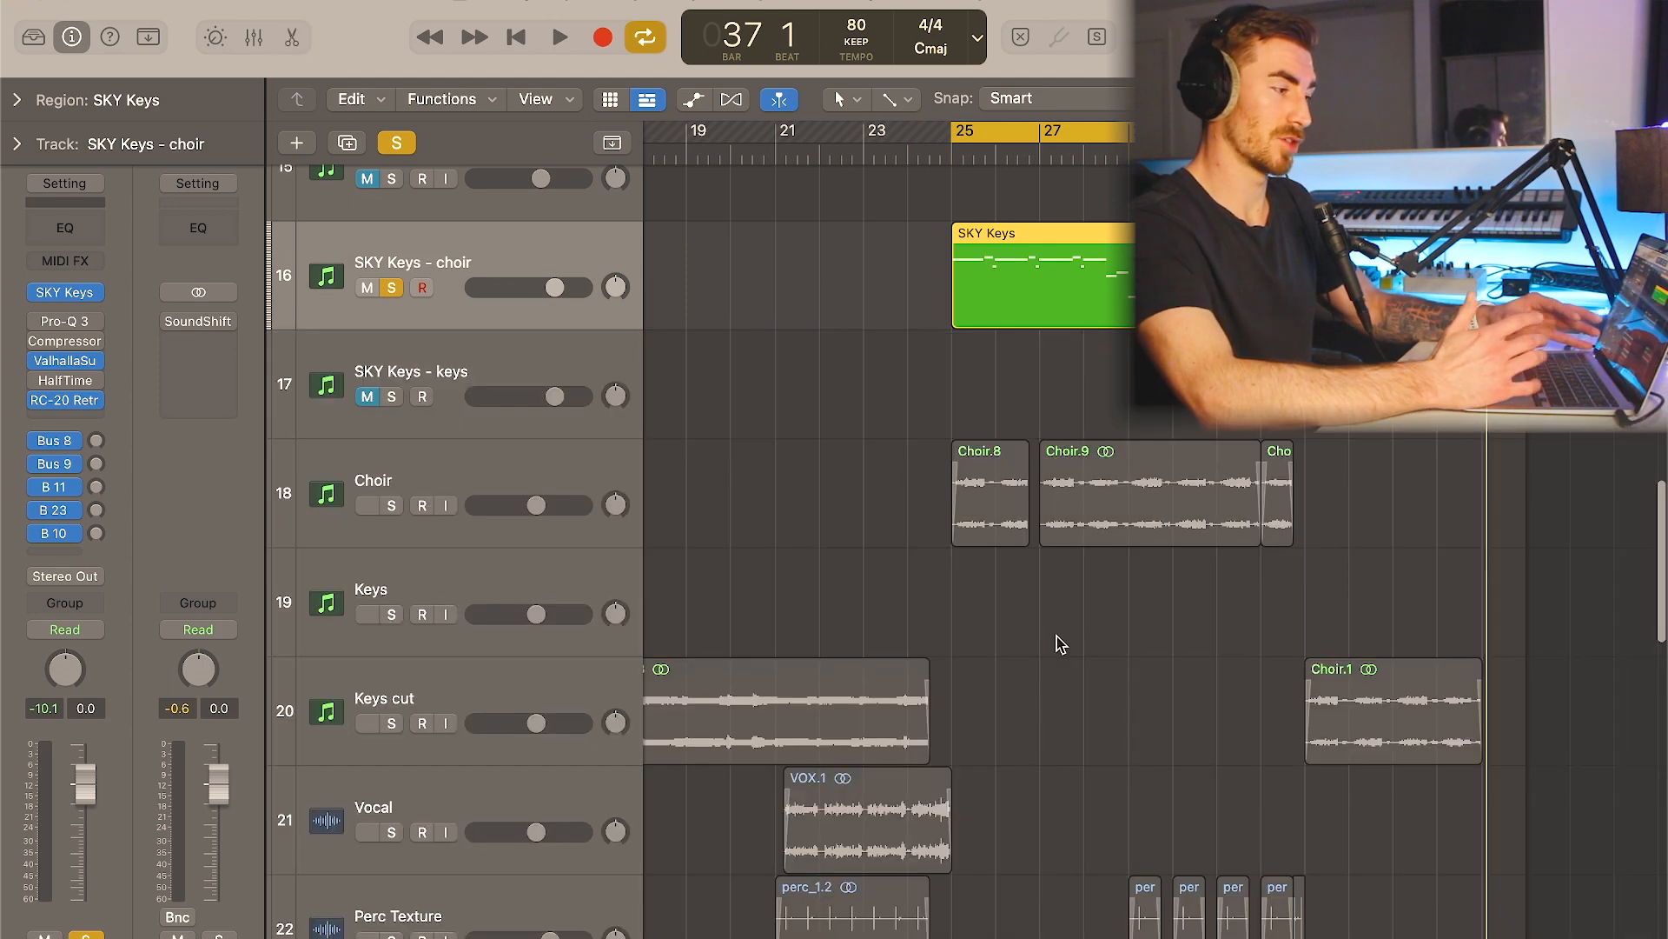
- Play back the soloed SKY Keys - choir part, and remove the track's solo
key(s)
key(s)
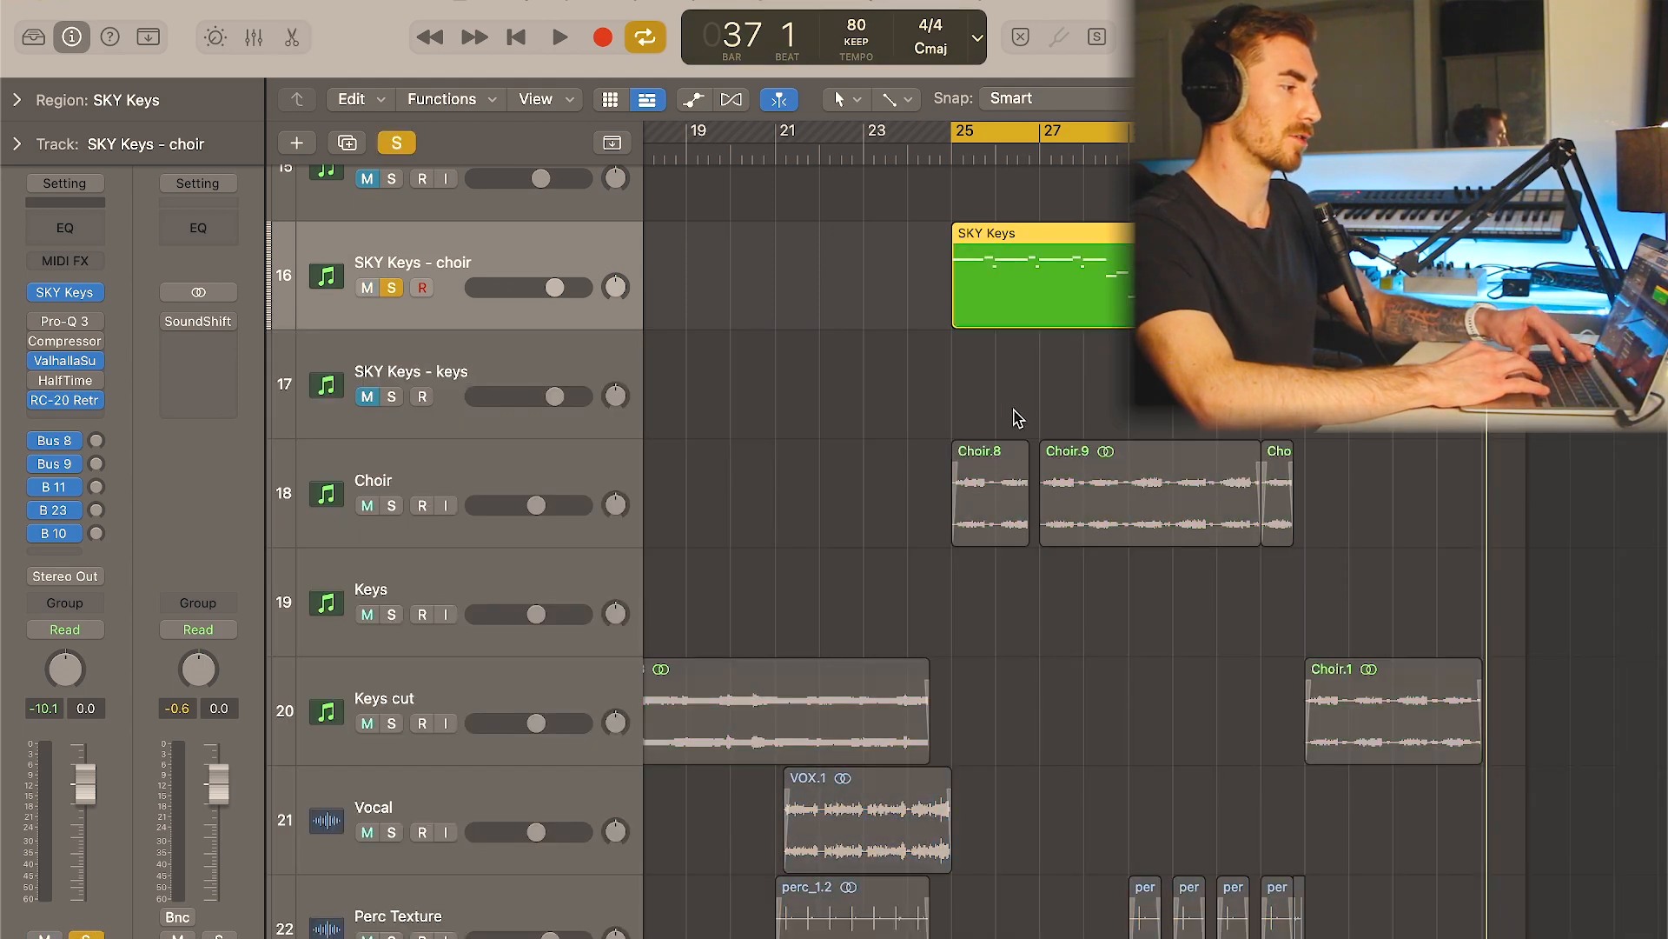
key(e)
key(space)
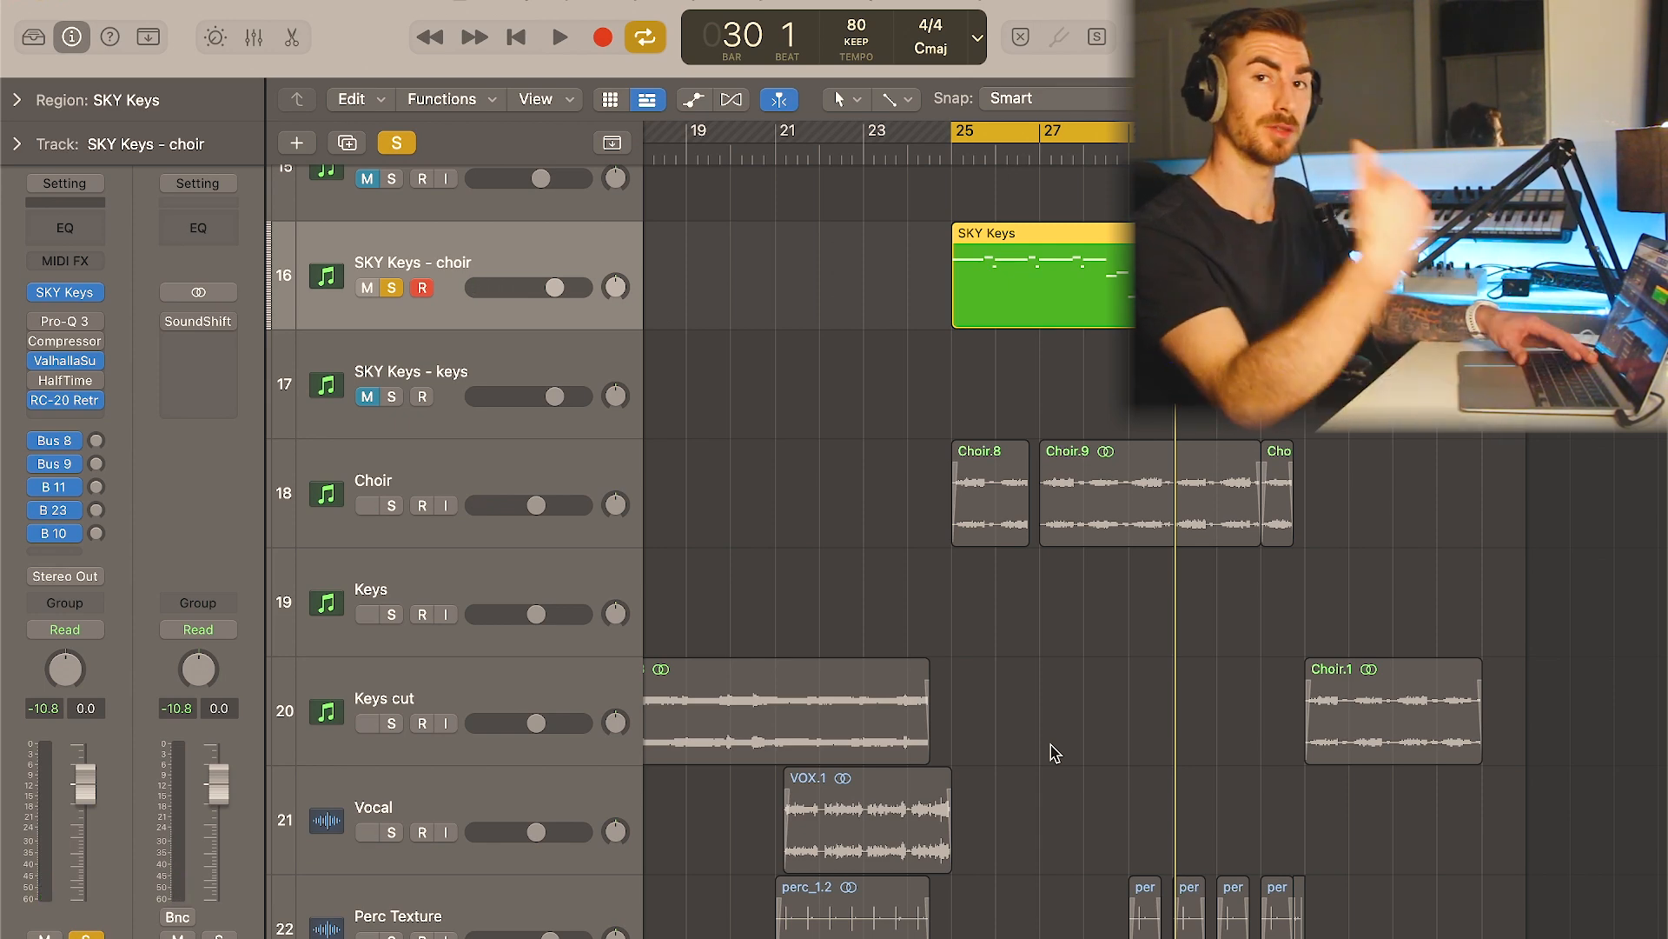
click(1054, 752)
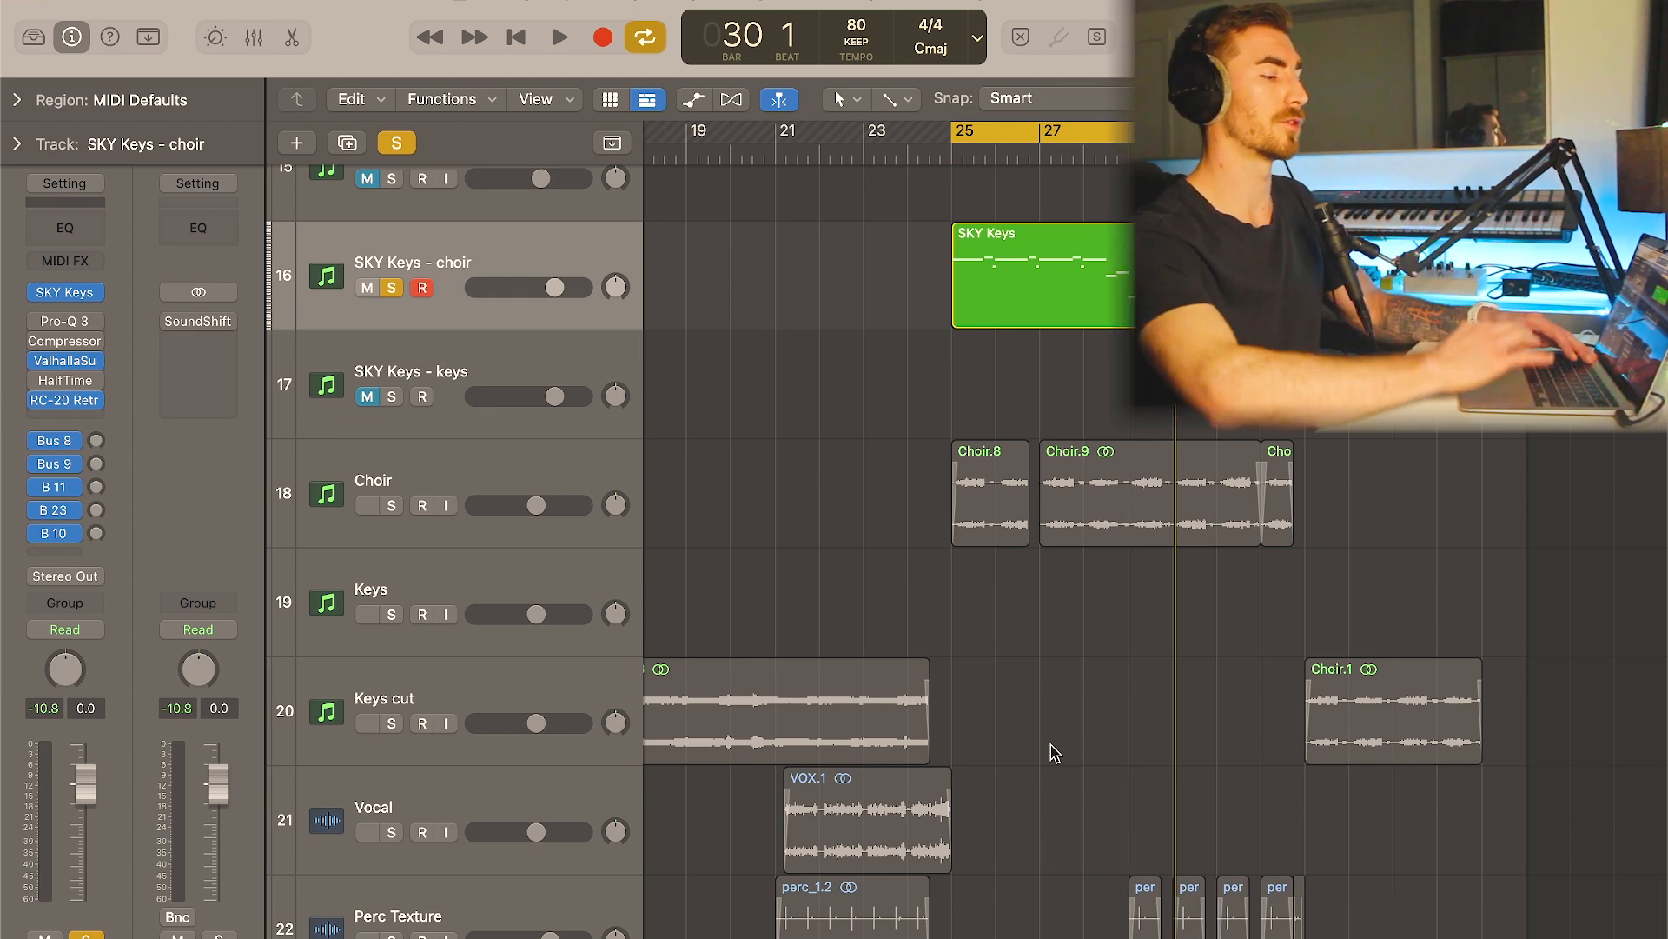
key(s)
- Select the Synth Bass Break track and set a short cycle range around its first region, spanning the start of bar 26
scroll(682, 460, down, 5)
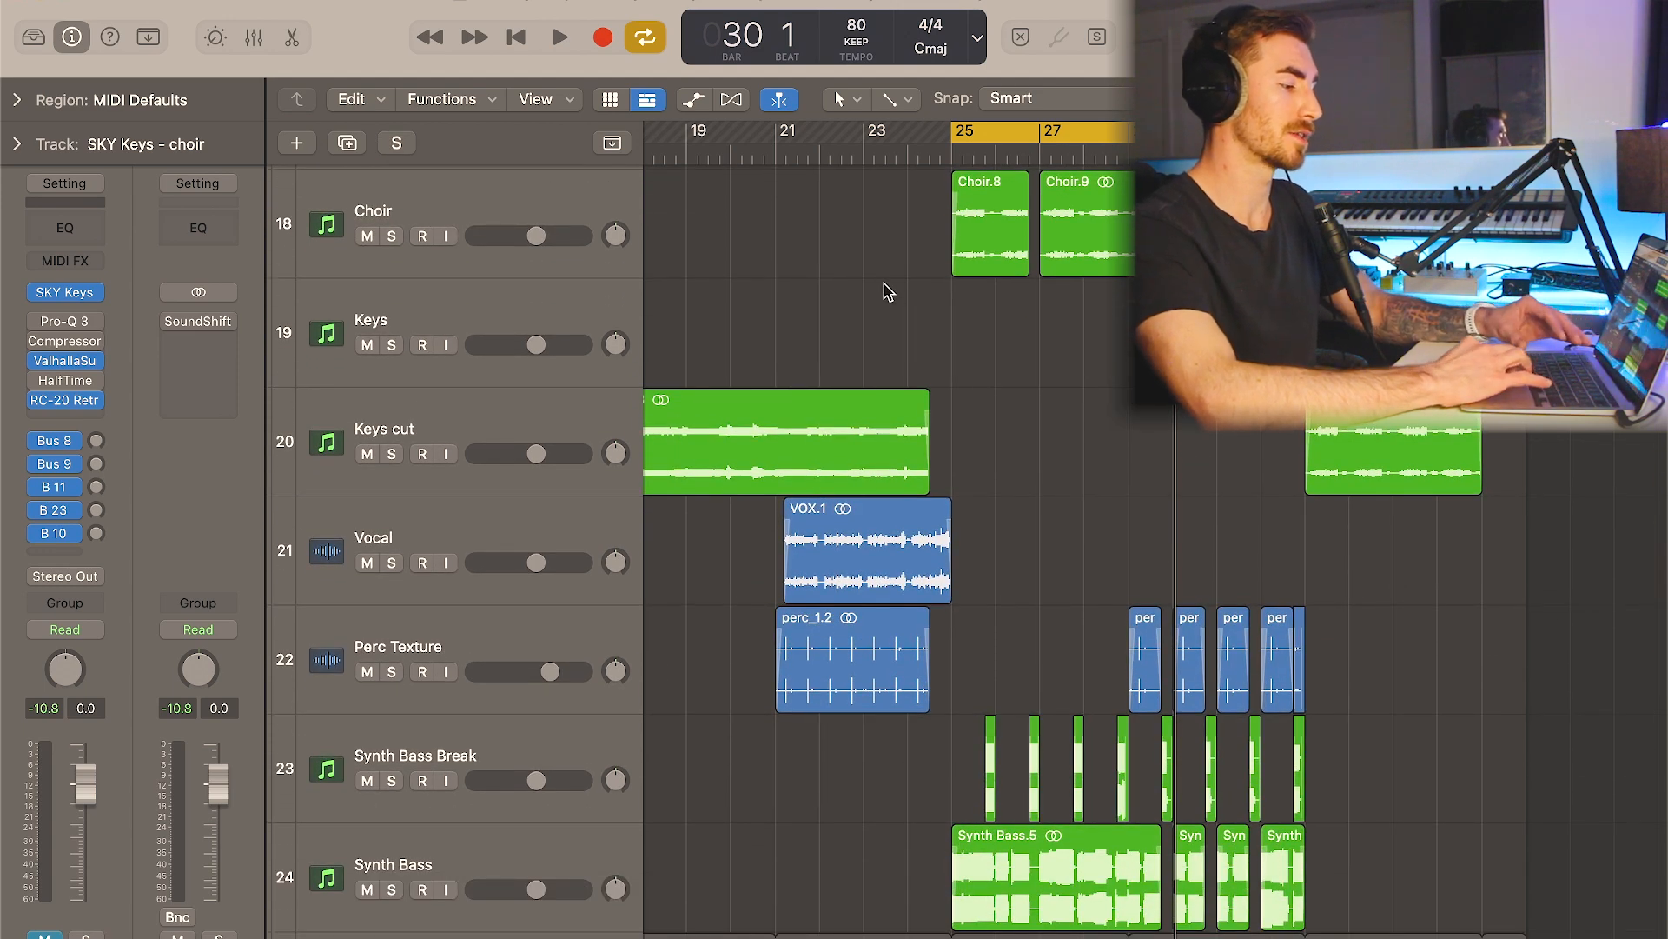
scroll(886, 291, down, 2)
click(556, 671)
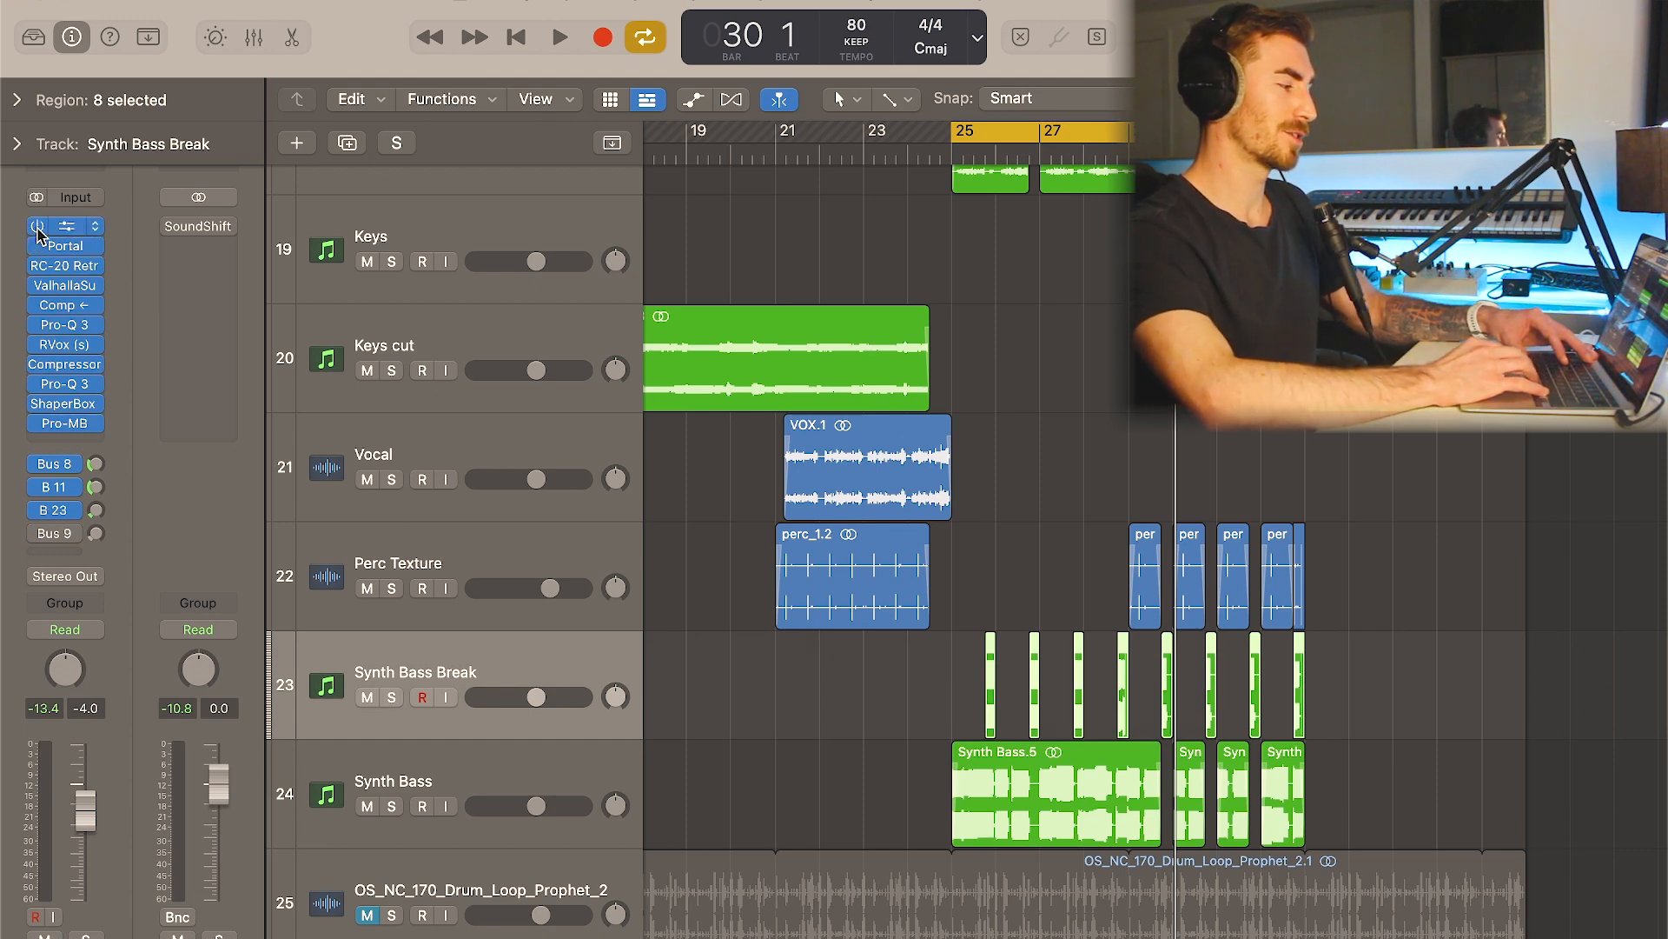
key(super+Right)
key(super+Right)
key(super+Right)
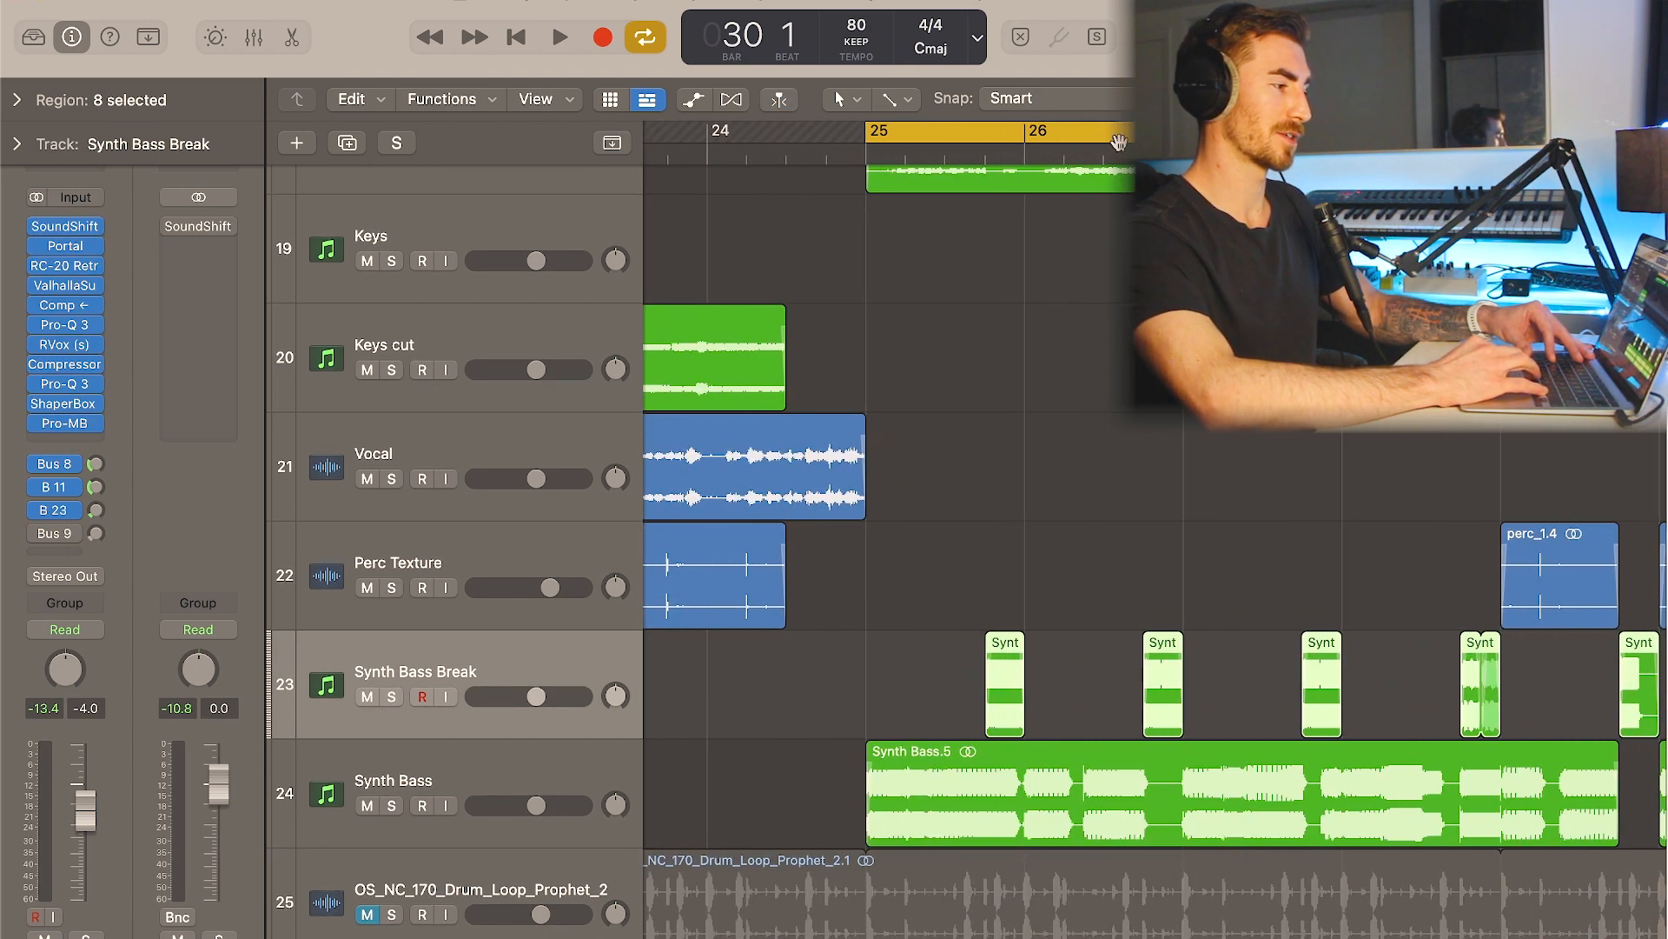
mouse_move(949, 132)
mouse_down()
mouse_move(1224, 134)
mouse_move(1100, 134)
mouse_up()
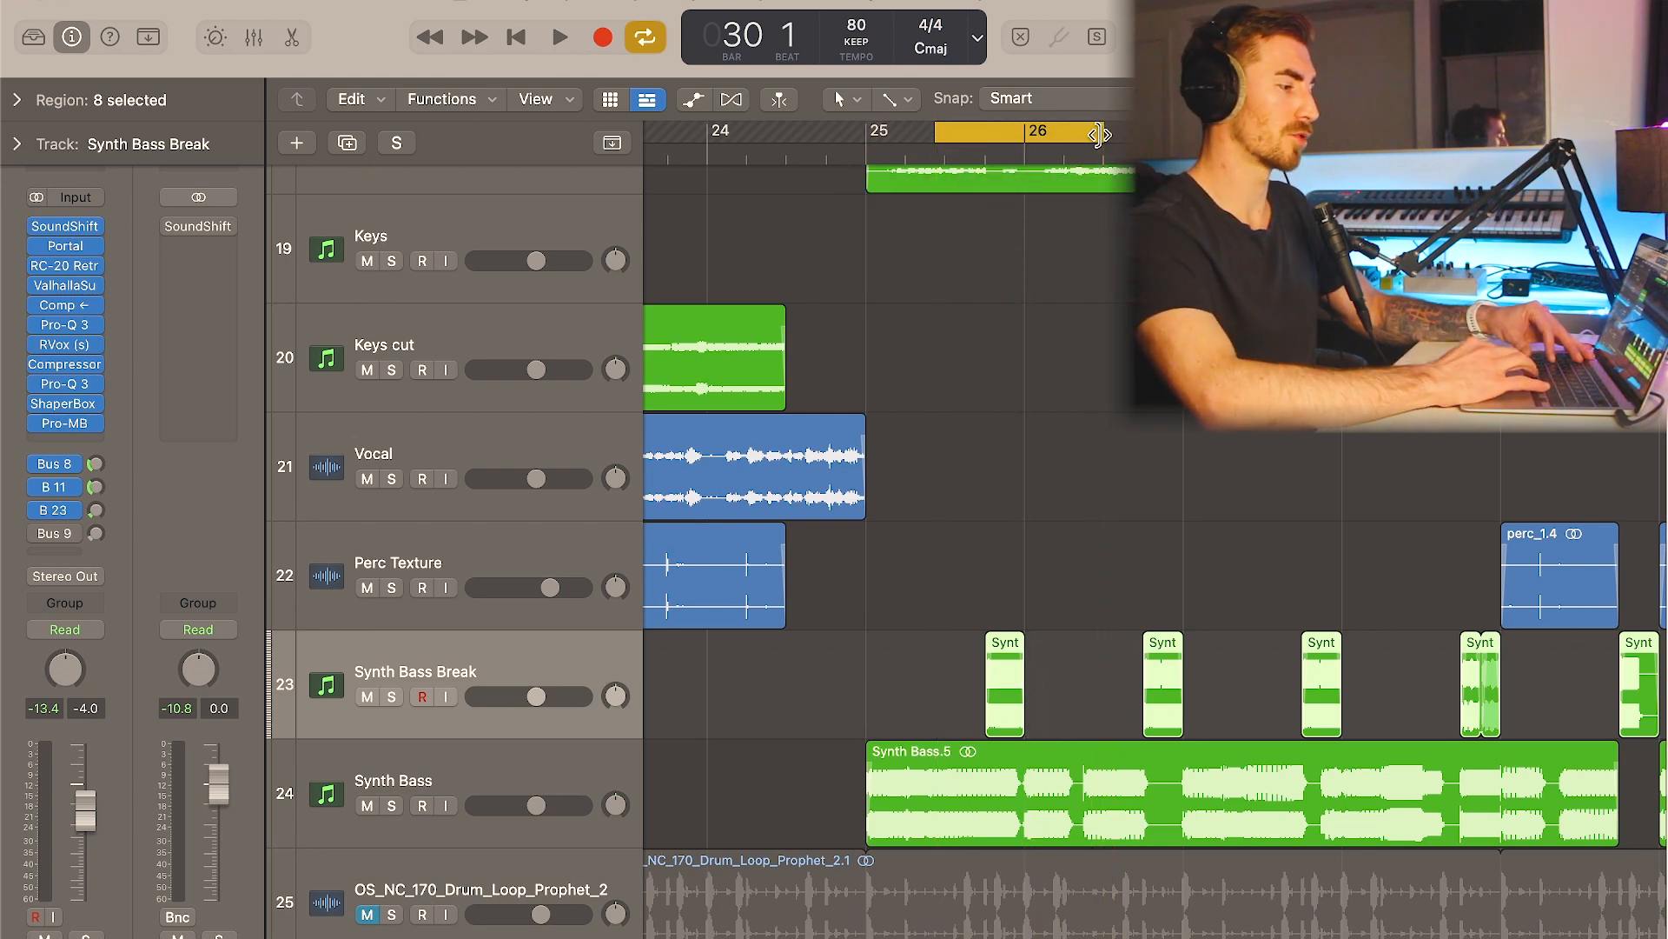
- Solo the Synth Bass Break track, play its loop, and bypass all its insert effects to audition the dry sound
key(s)
key(space)
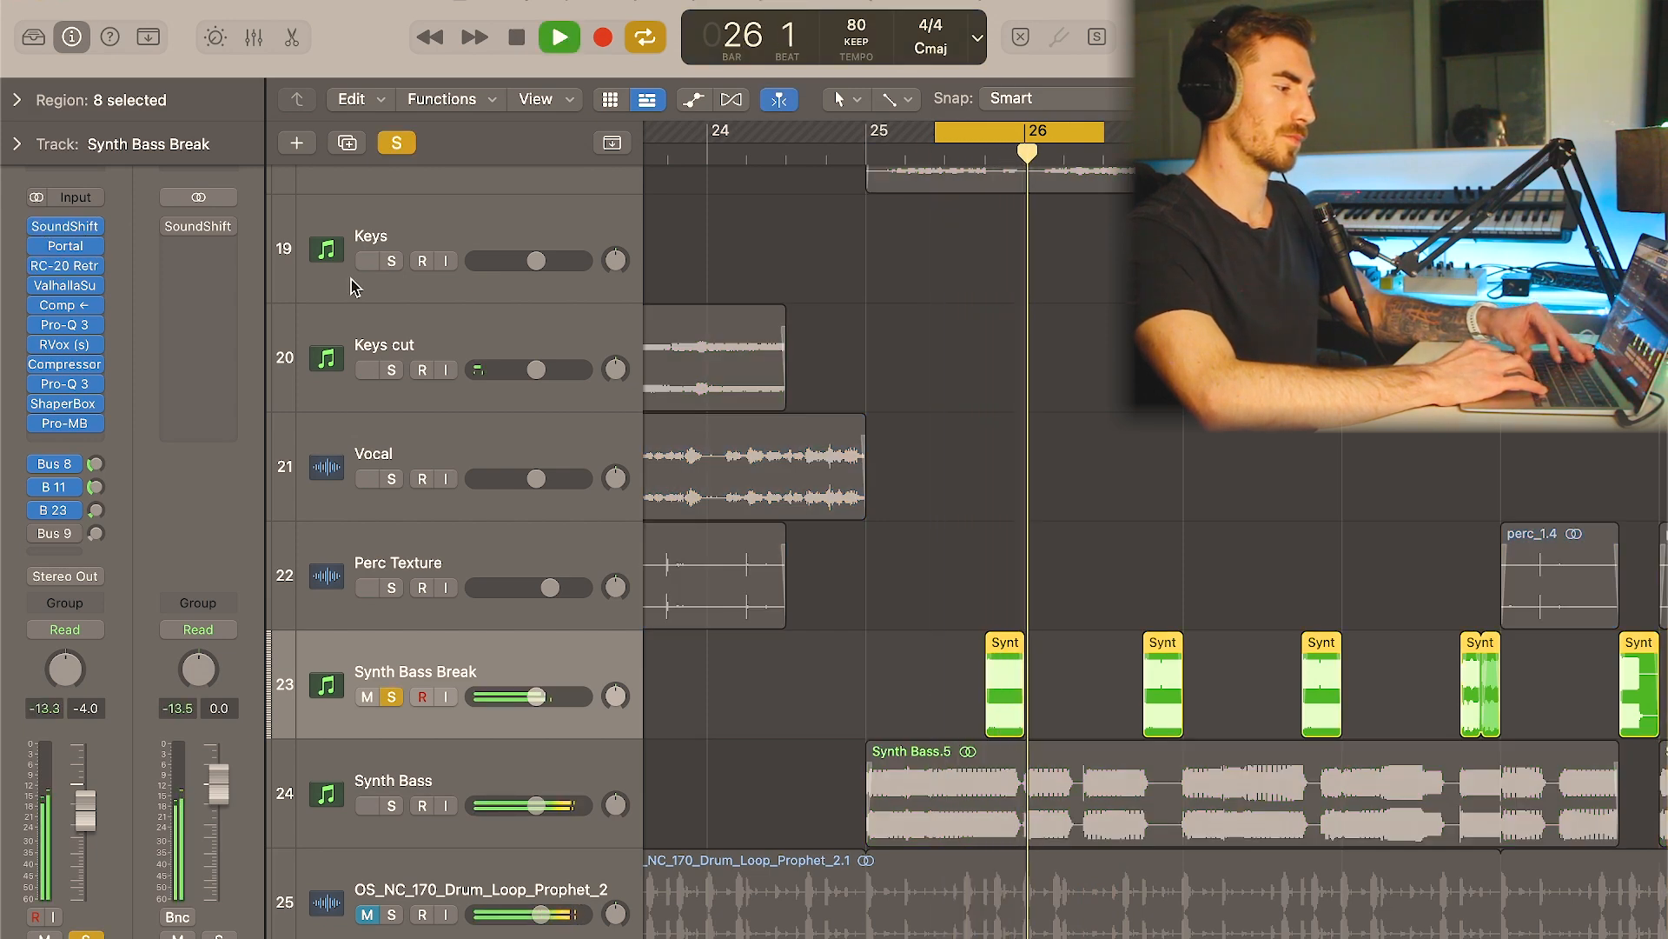
key(space)
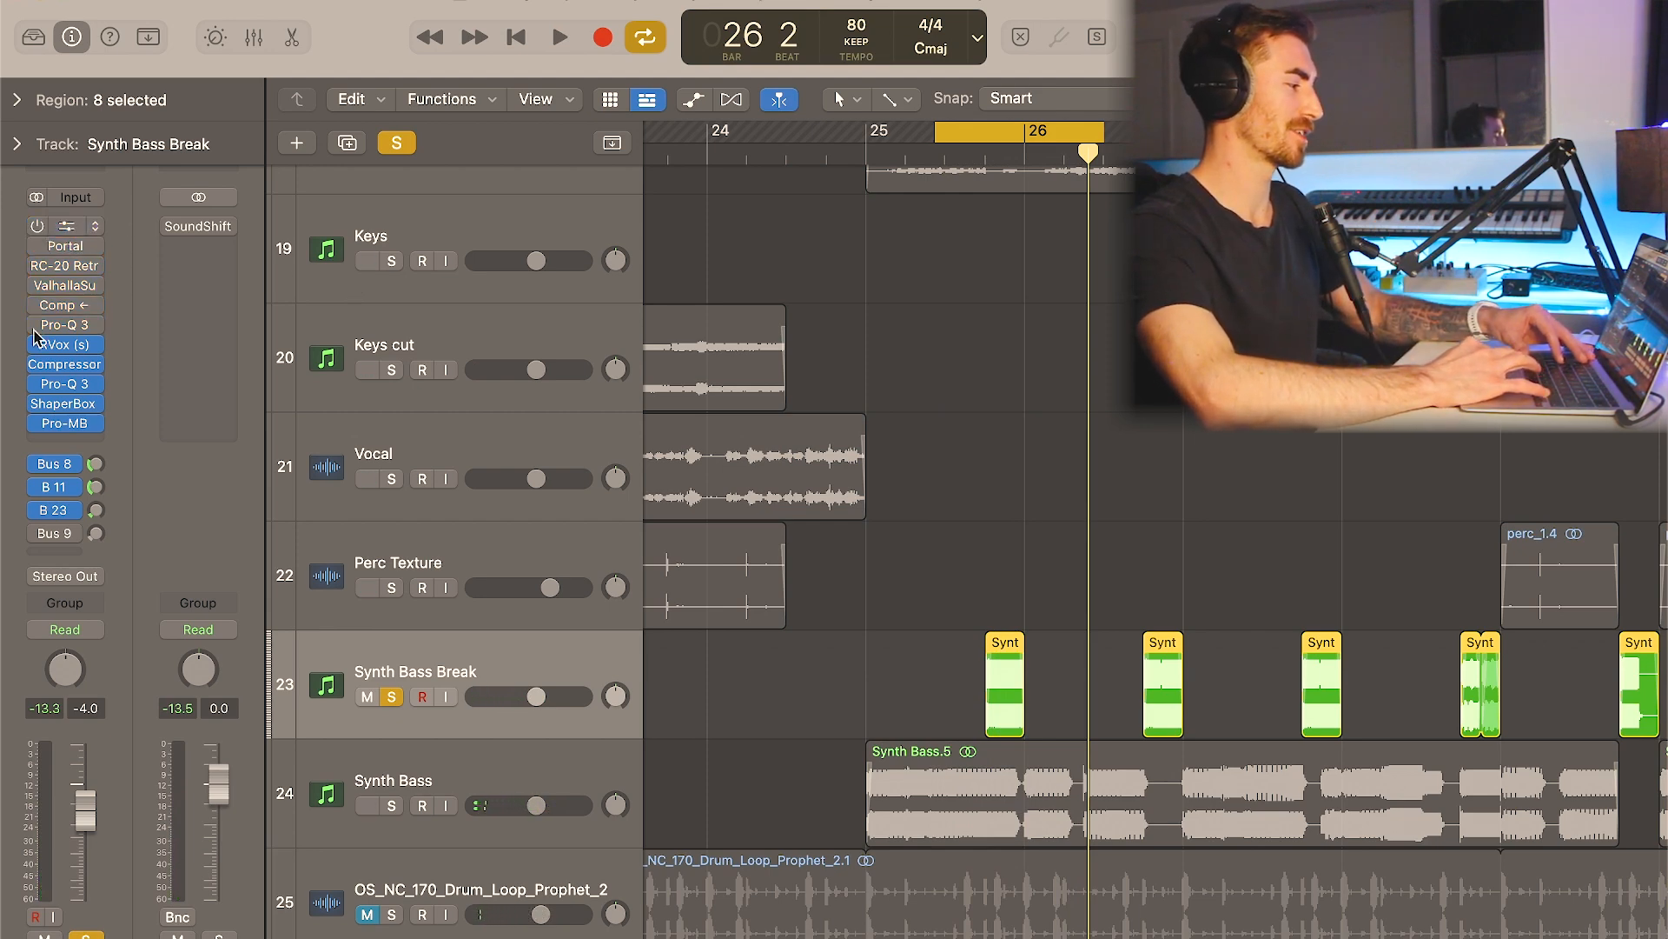
key(space)
key(space)
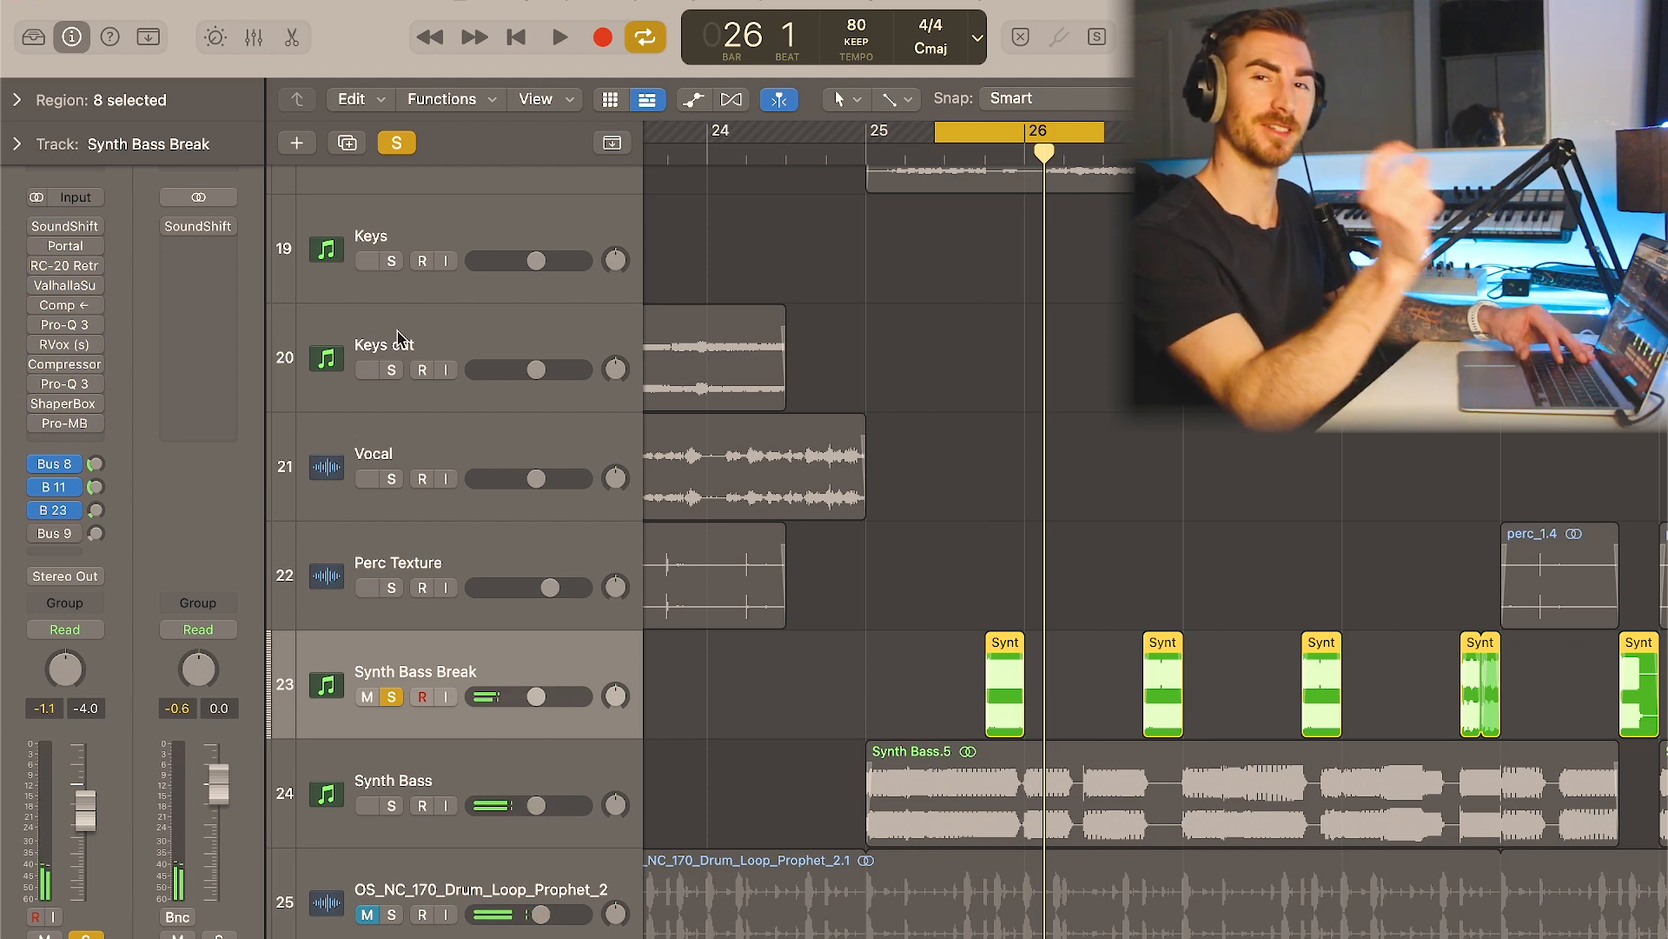
- Re-enable SoundShifter Pitch on the Synth Bass Break track, review its transpose settings and close the plugin window
click(44, 227)
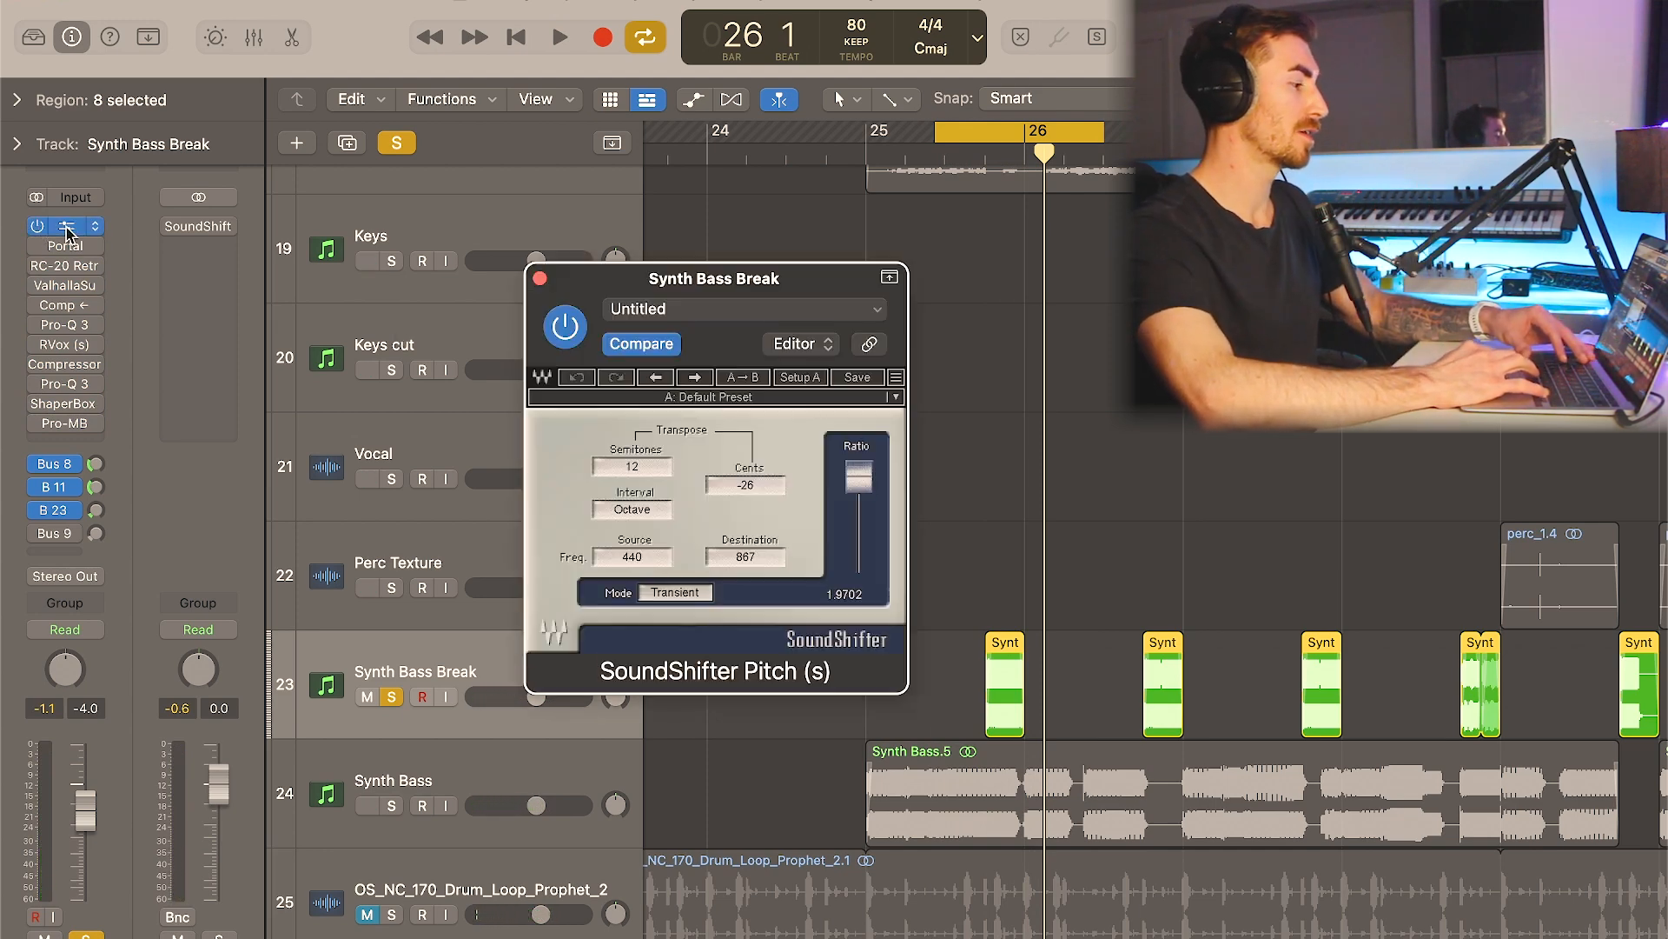
click(540, 277)
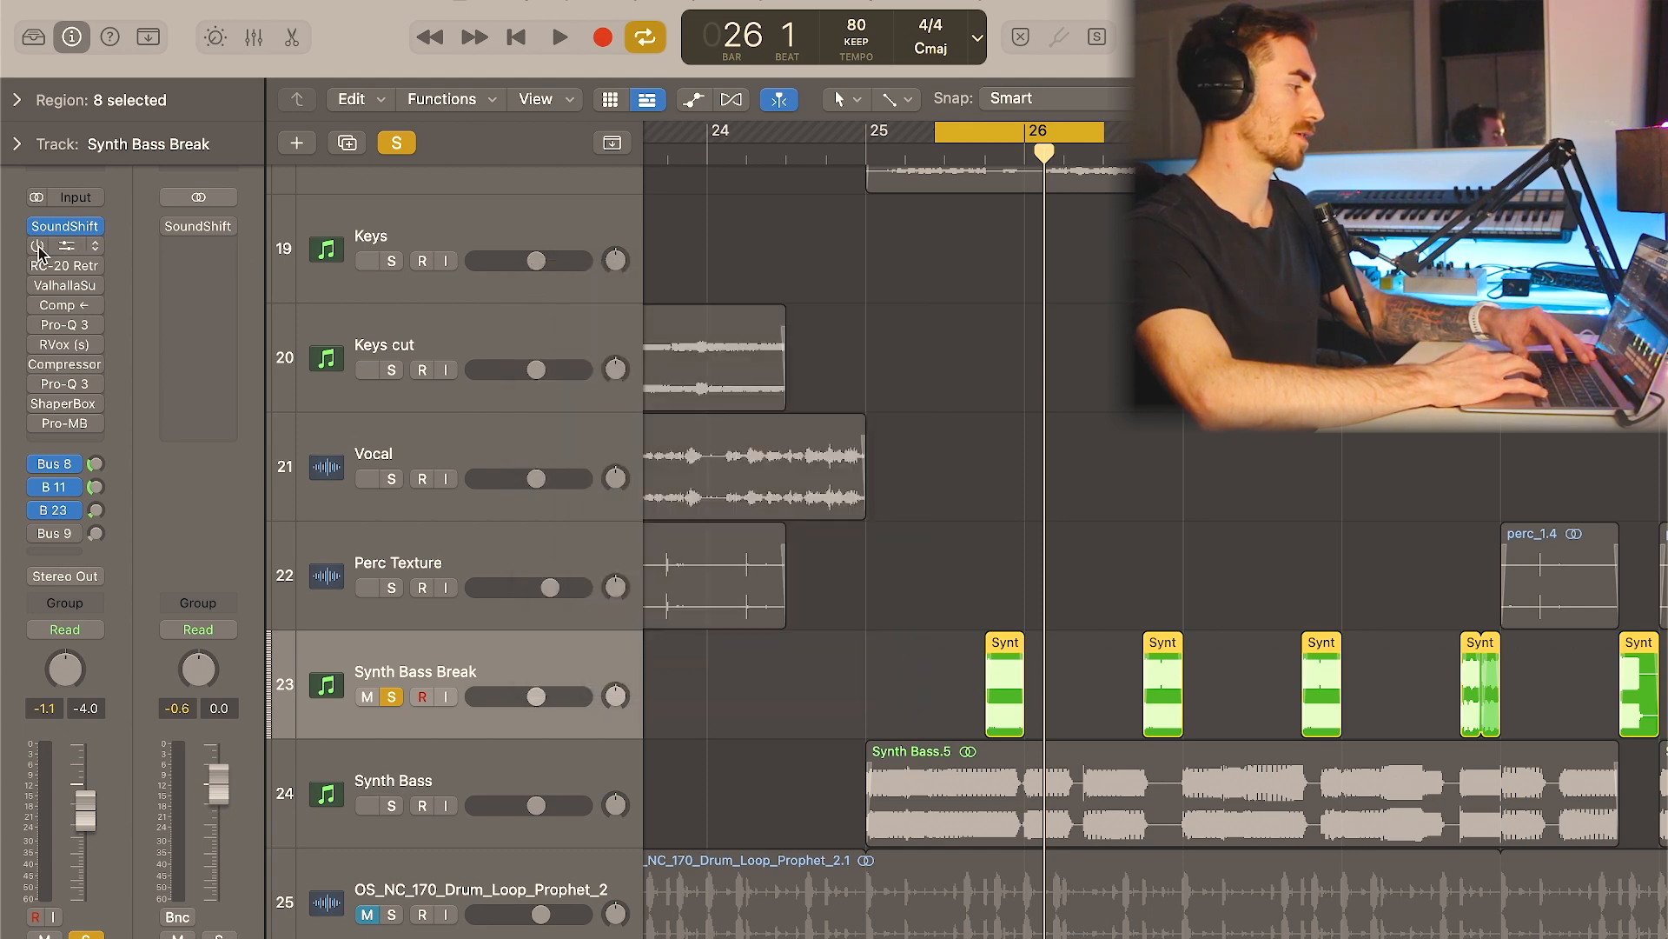
- Re-enable Portal on the Synth Bass Break track, play the loop through it and close the plugin window
click(66, 245)
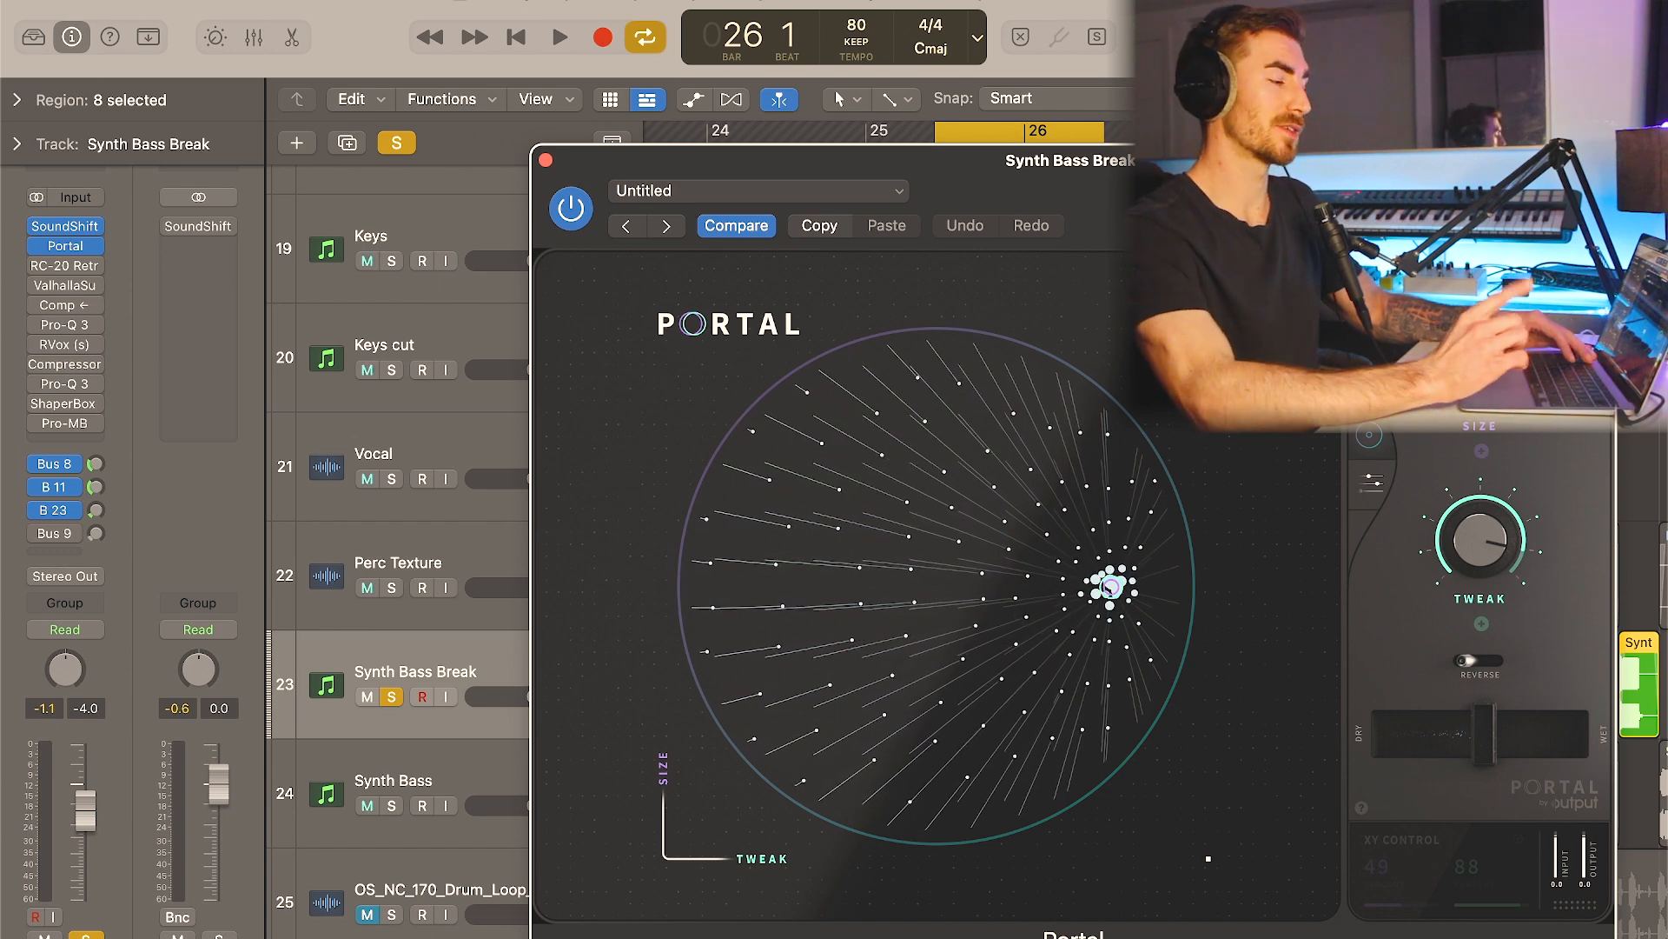
key(space)
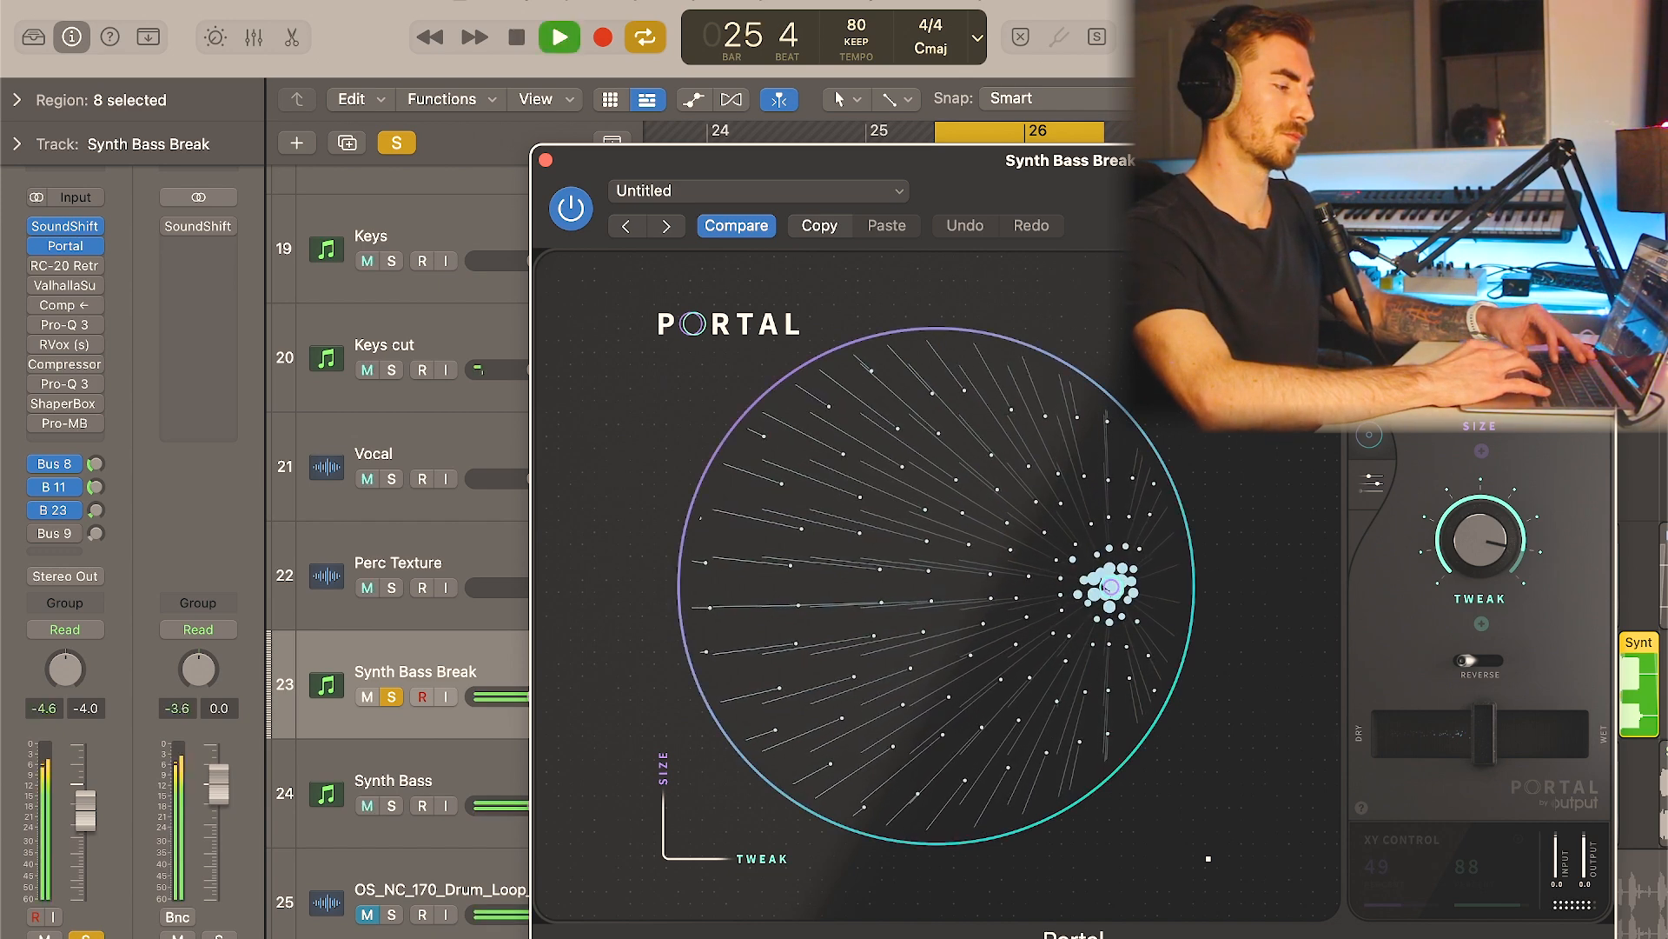
key(space)
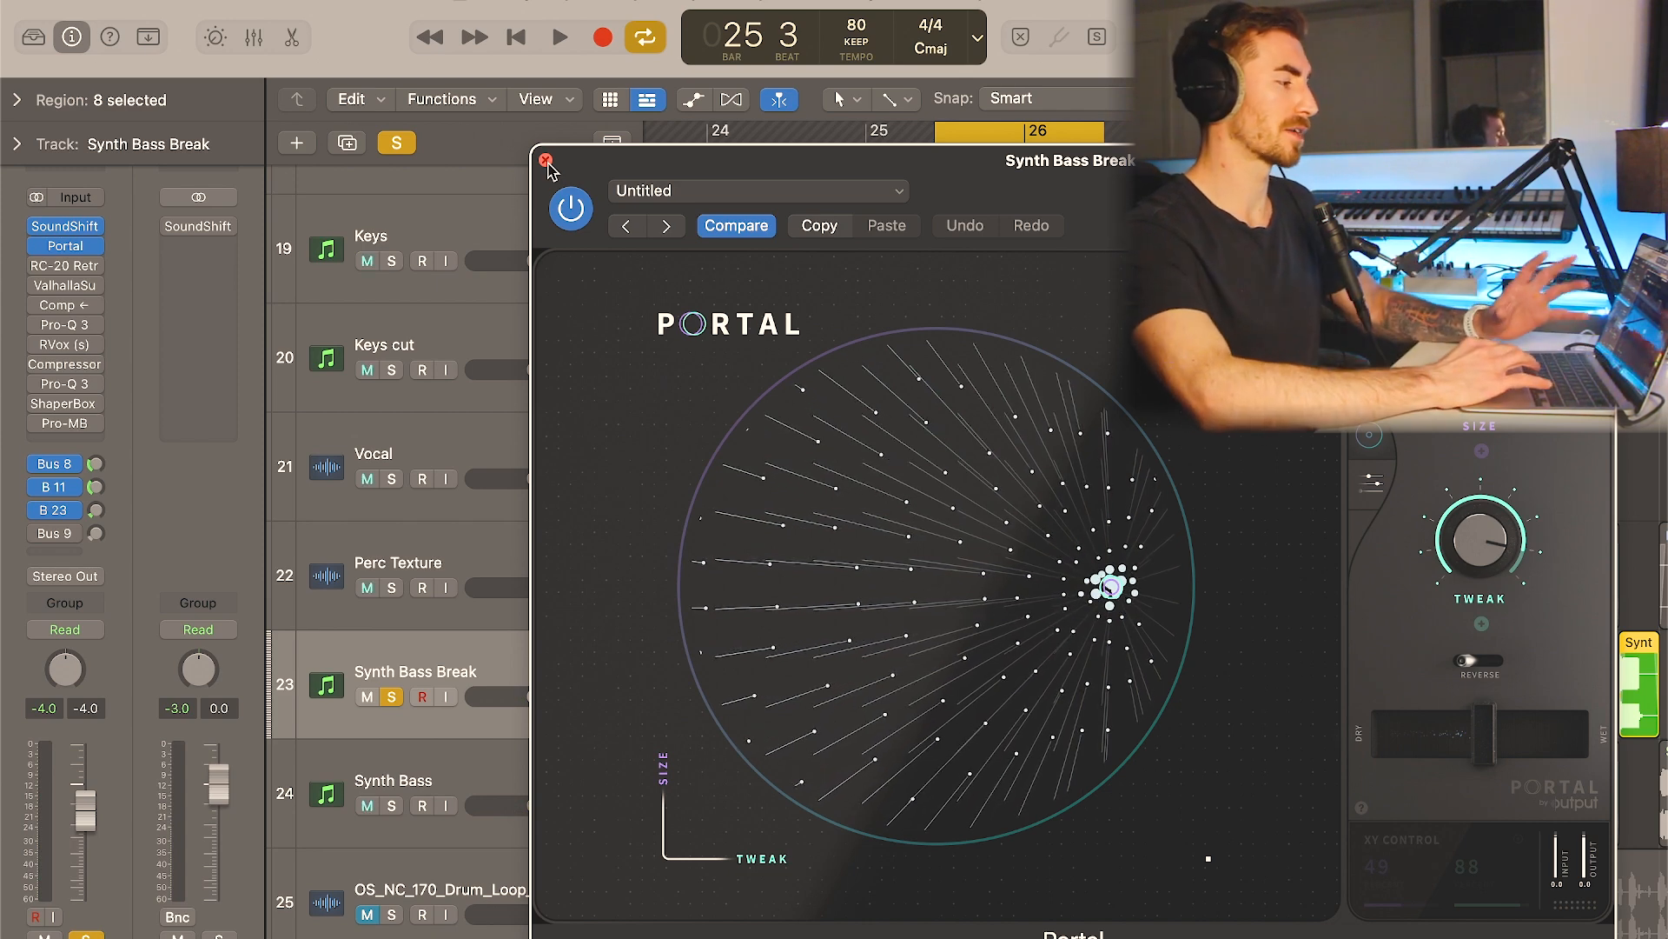
click(546, 160)
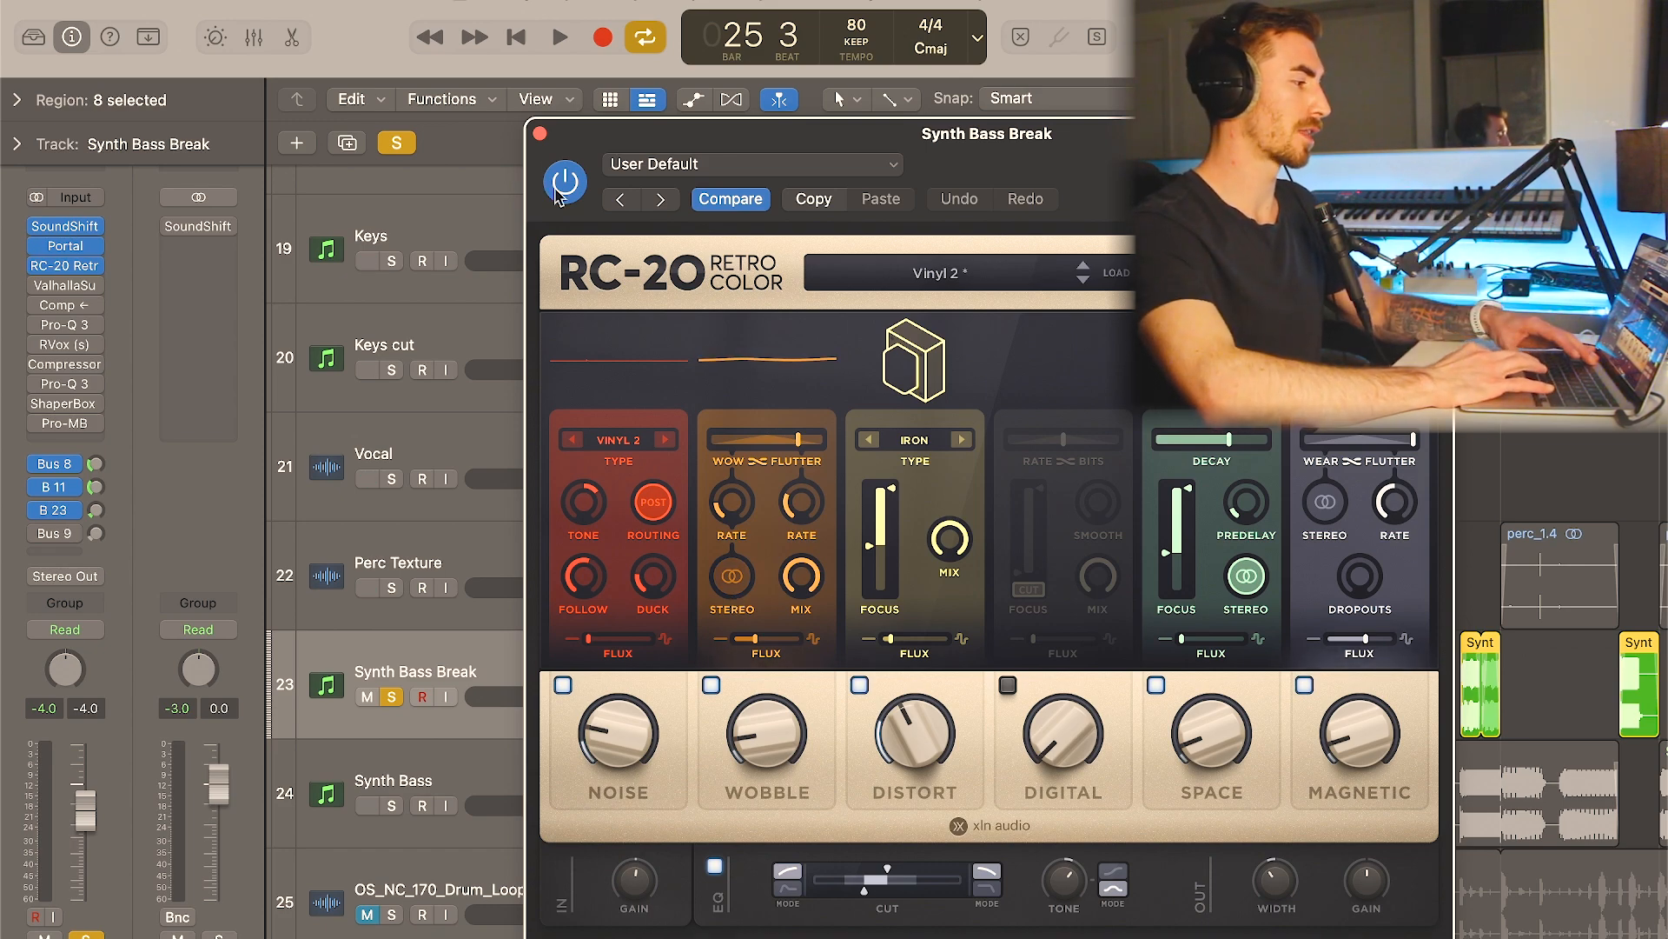
- Re-enable RC-20 Retro Color and ValhallaSupermassive on the Synth Bass Break track, reviewing and closing each plugin's settings
click(540, 133)
click(79, 286)
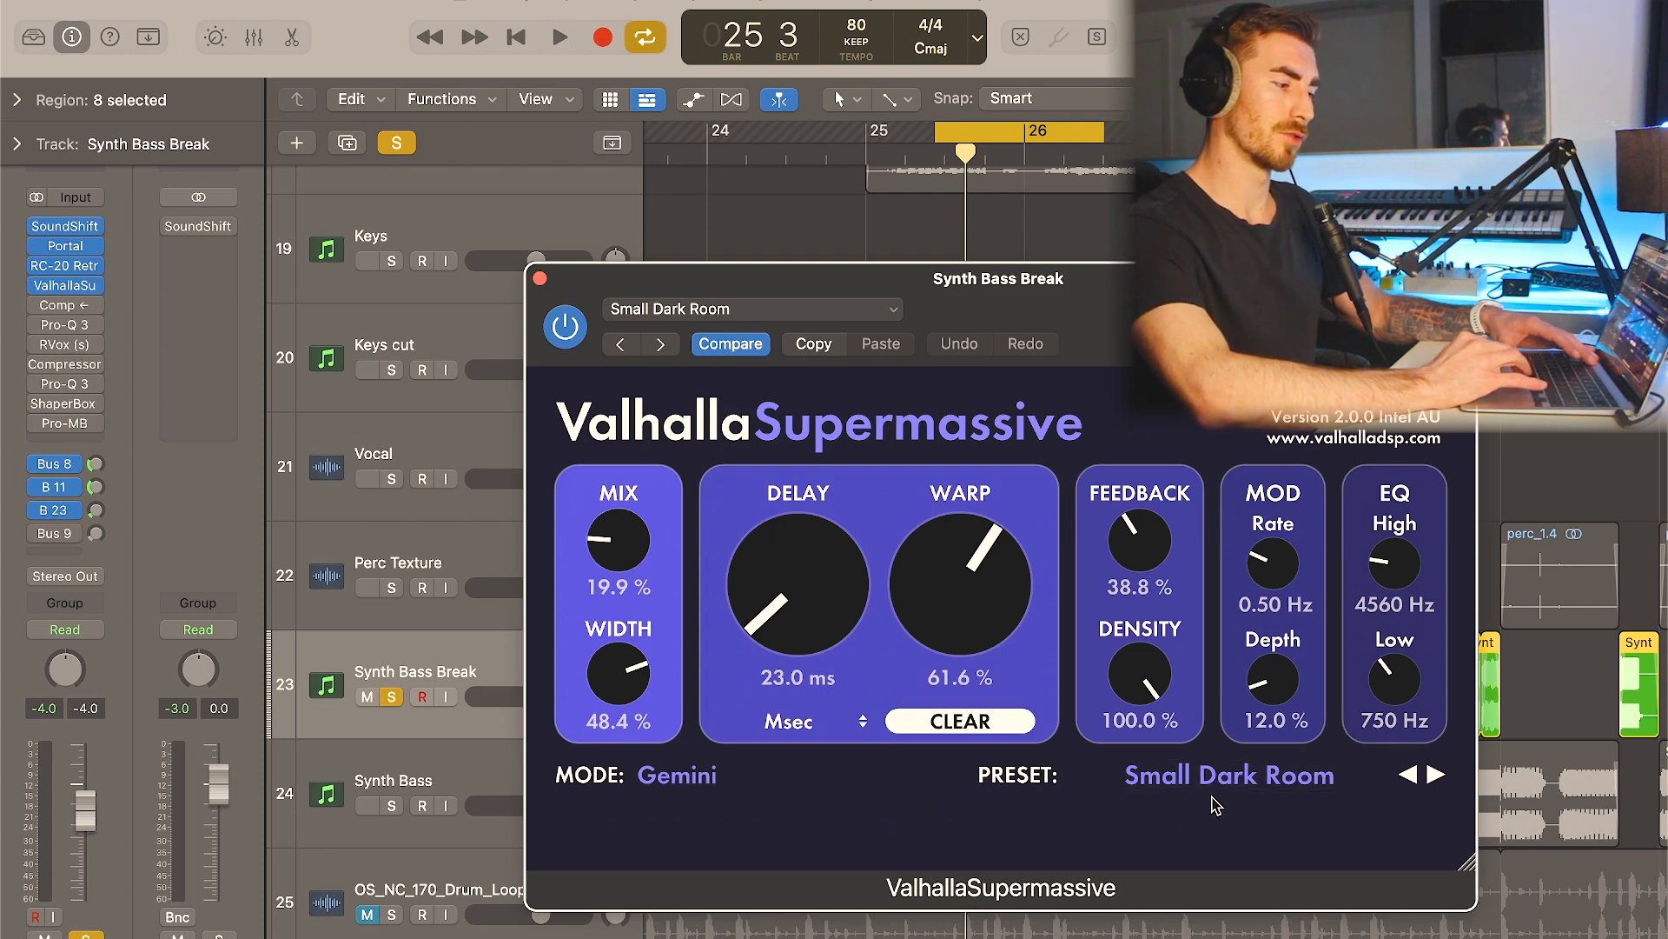
click(540, 279)
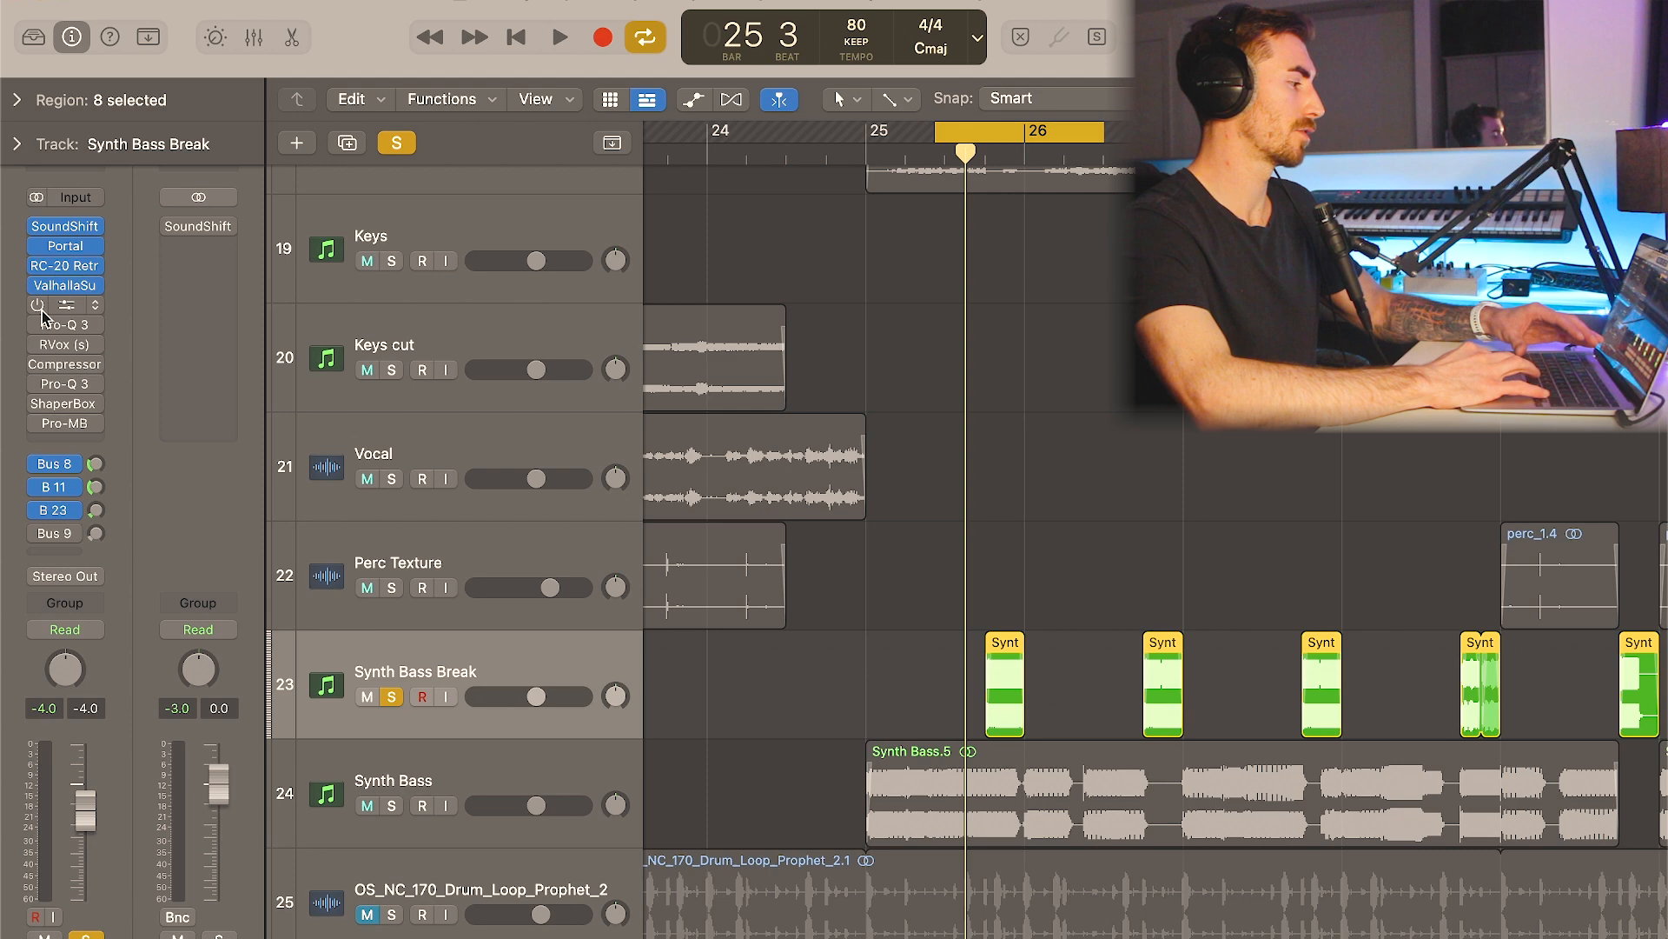
- Re-enable the side-chained Compressor after ValhallaSupermassive, inspect its side chain source options without changing them, and close it
click(67, 305)
drag(1122, 244, 1123, 176)
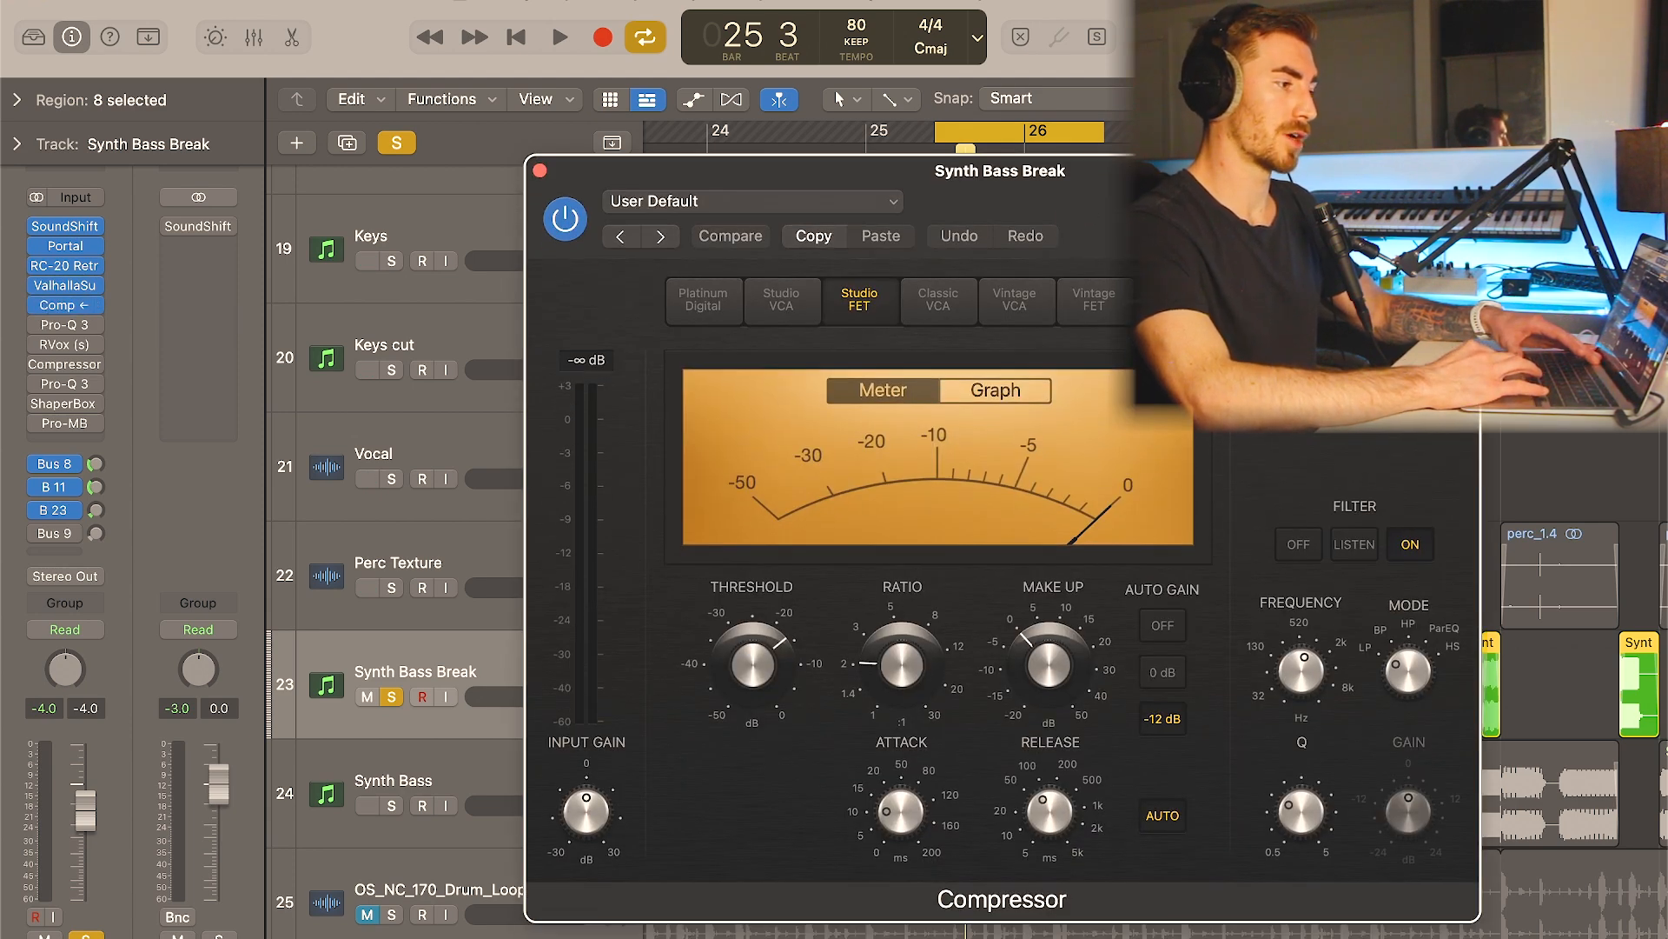
click(1376, 204)
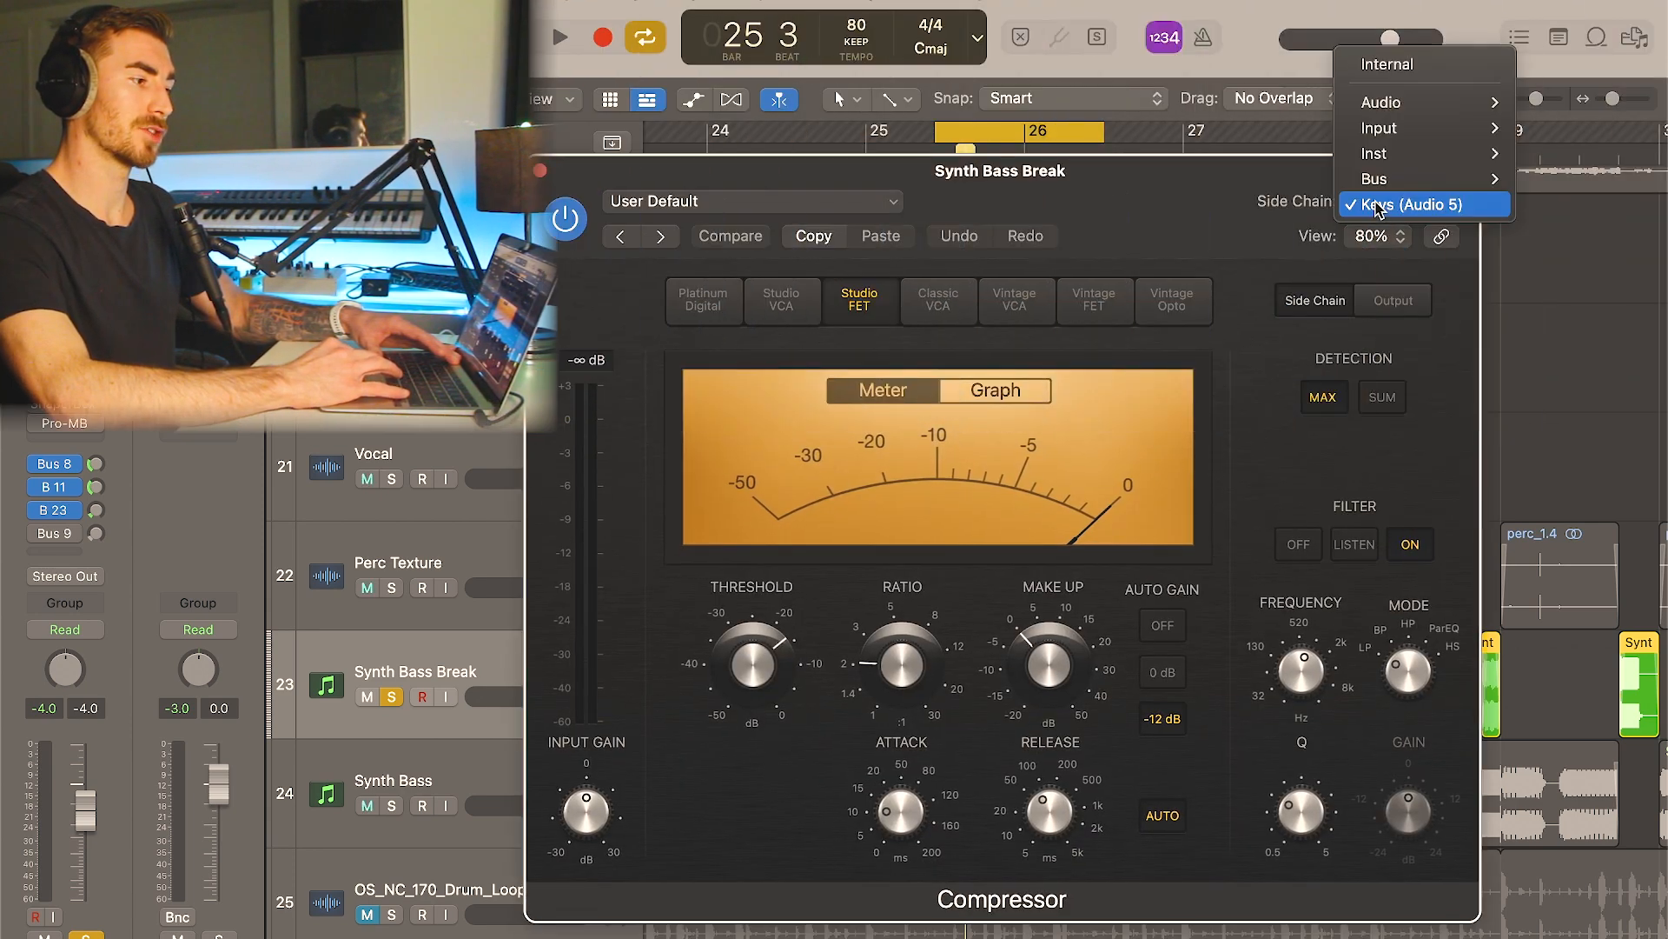
click(1234, 216)
click(539, 171)
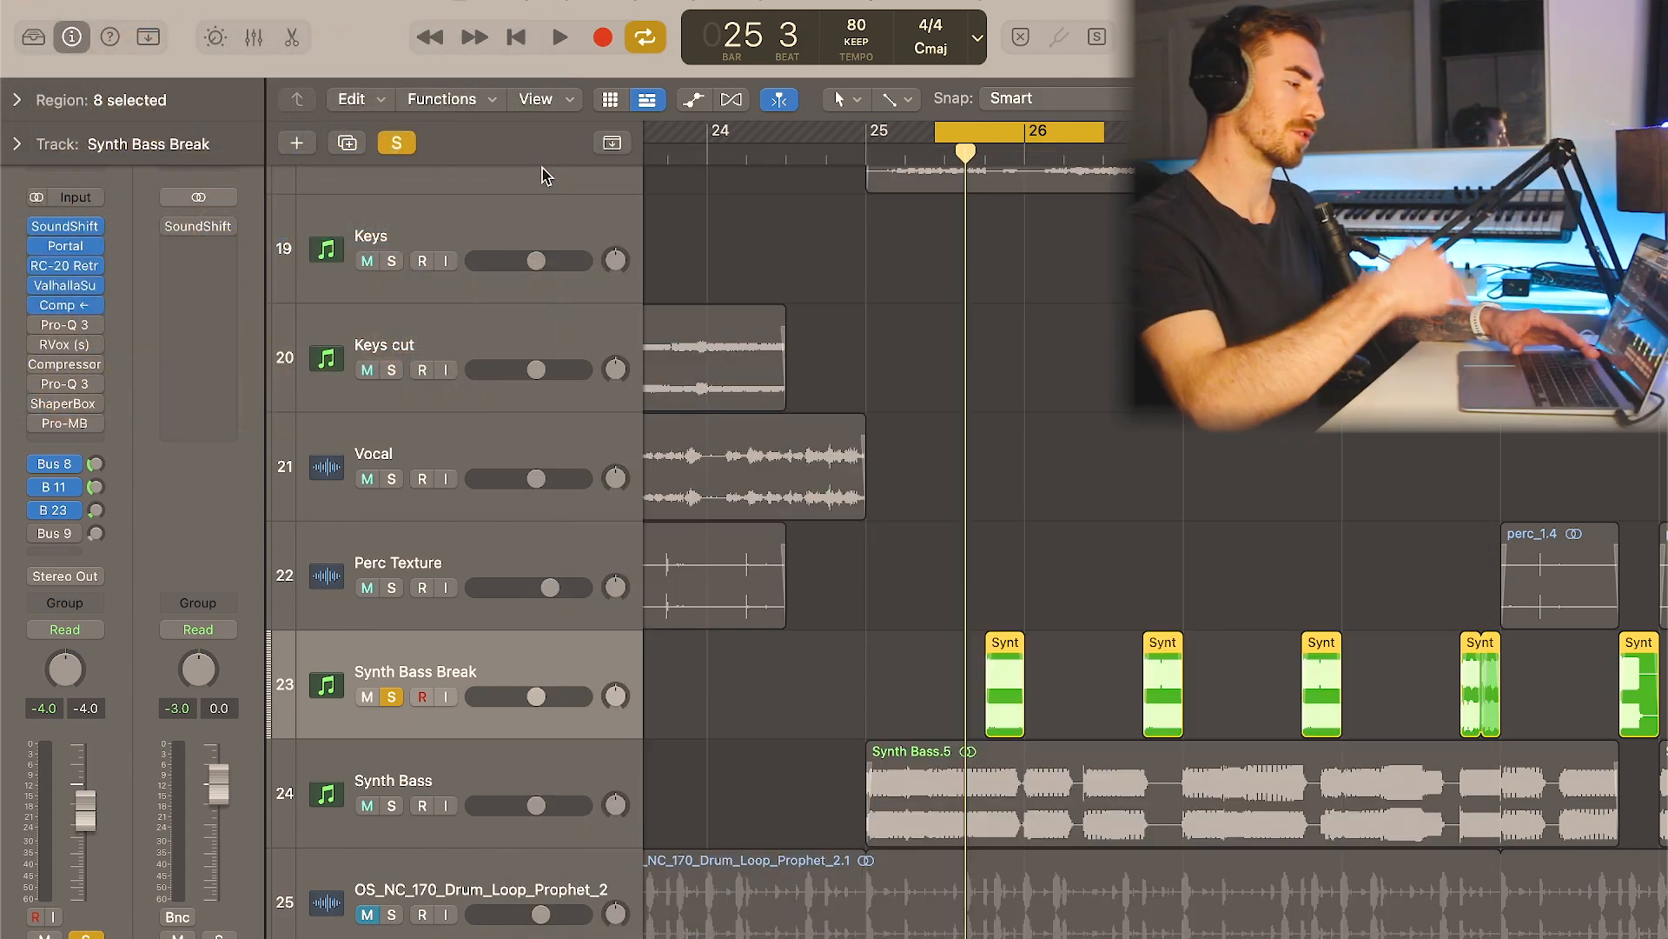
- Re-enable the first Pro-Q 3 and RVox on the Synth Bass Break track, reviewing the EQ curve and compression settings
mouse_move(37, 333)
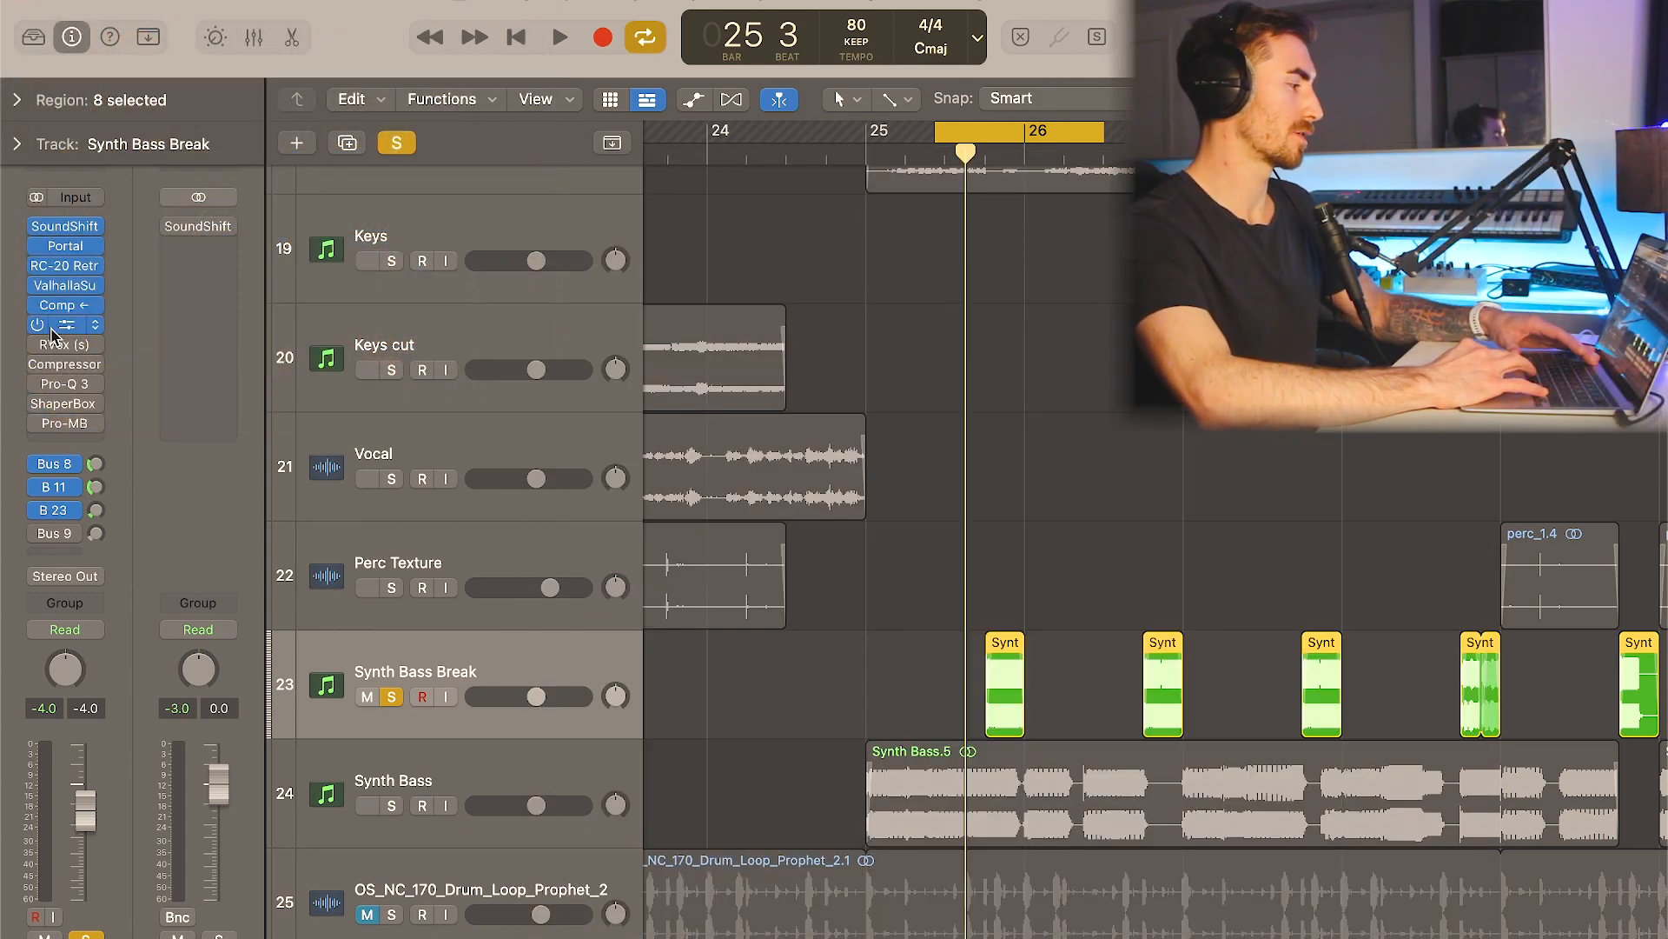
click(58, 325)
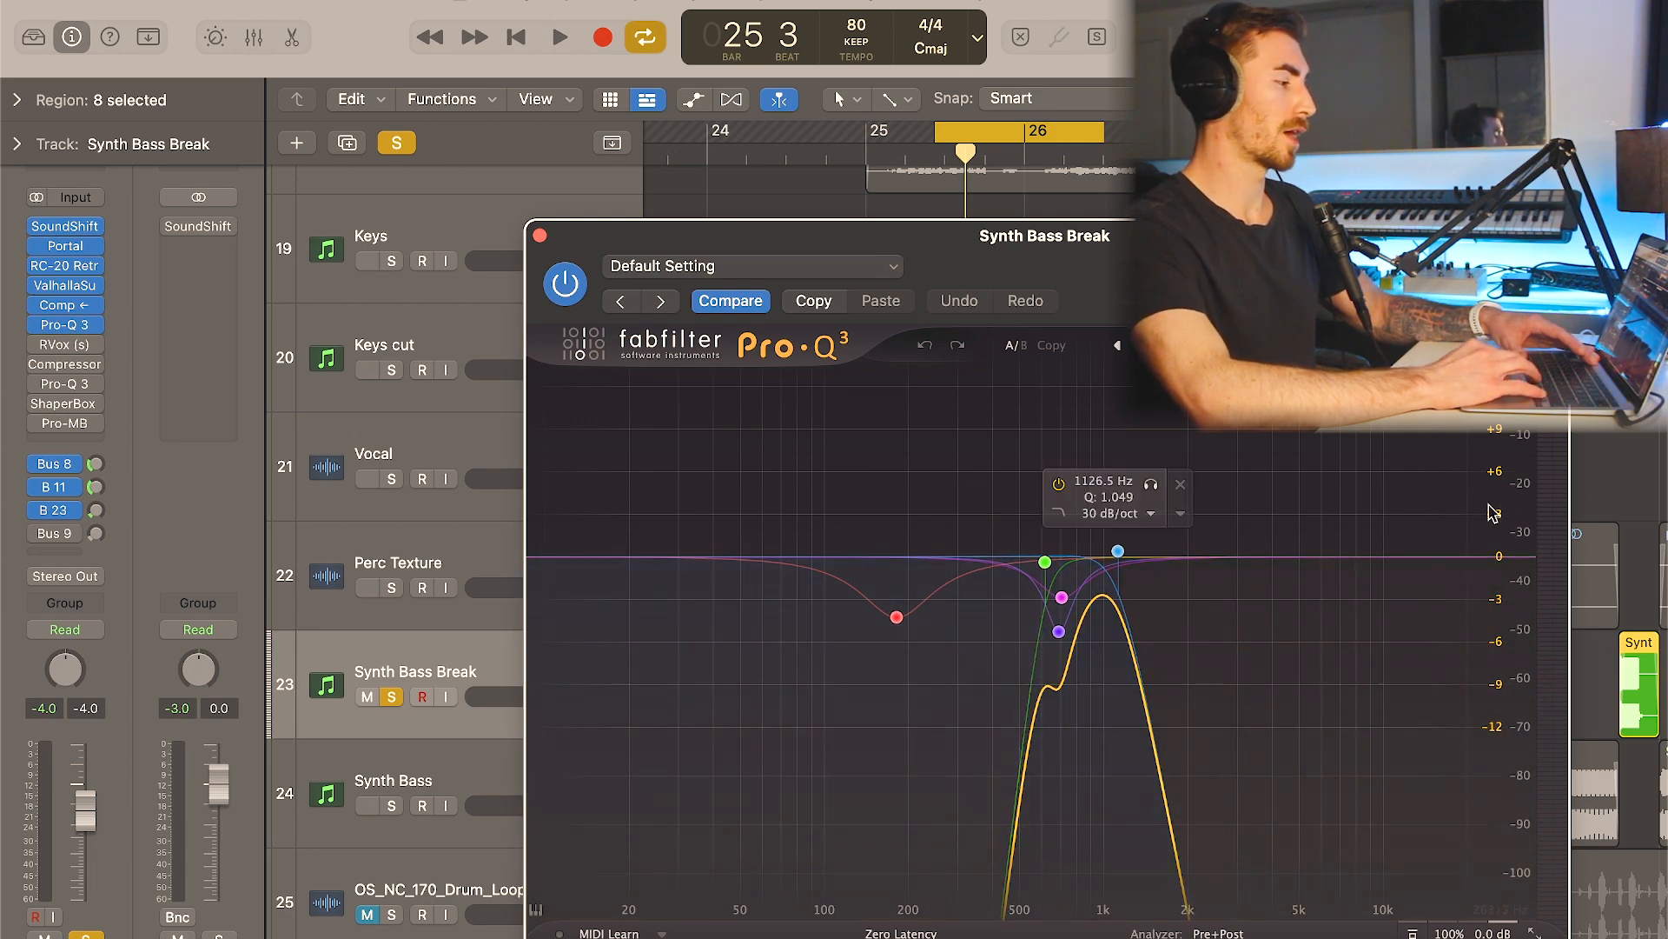
click(538, 232)
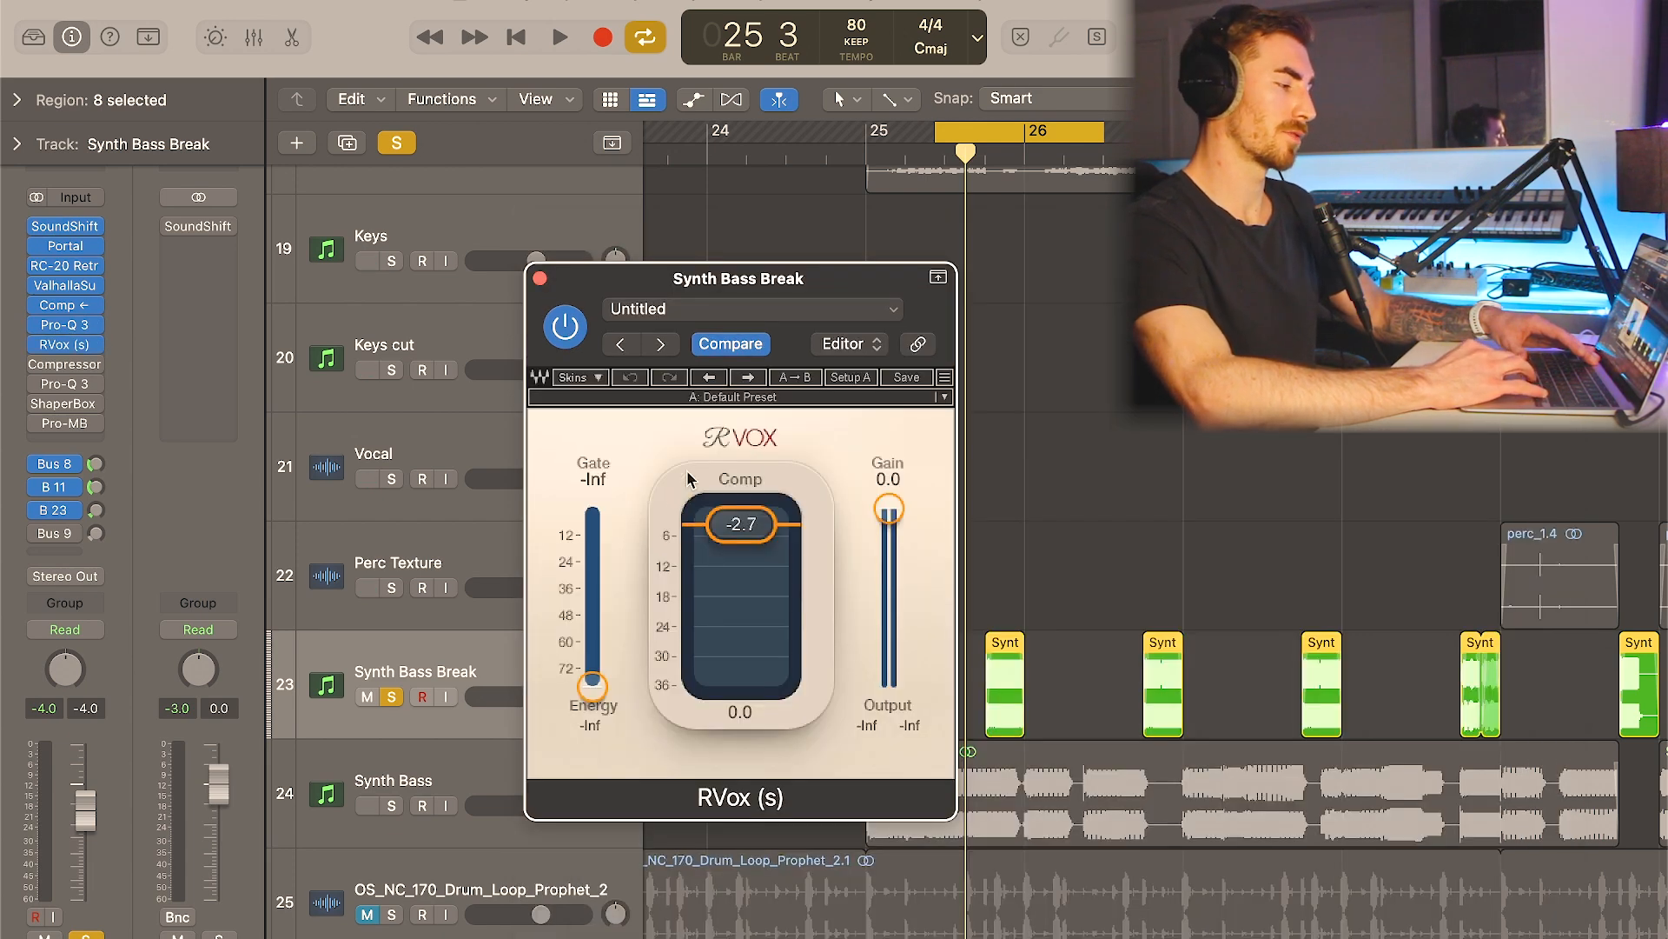
click(532, 281)
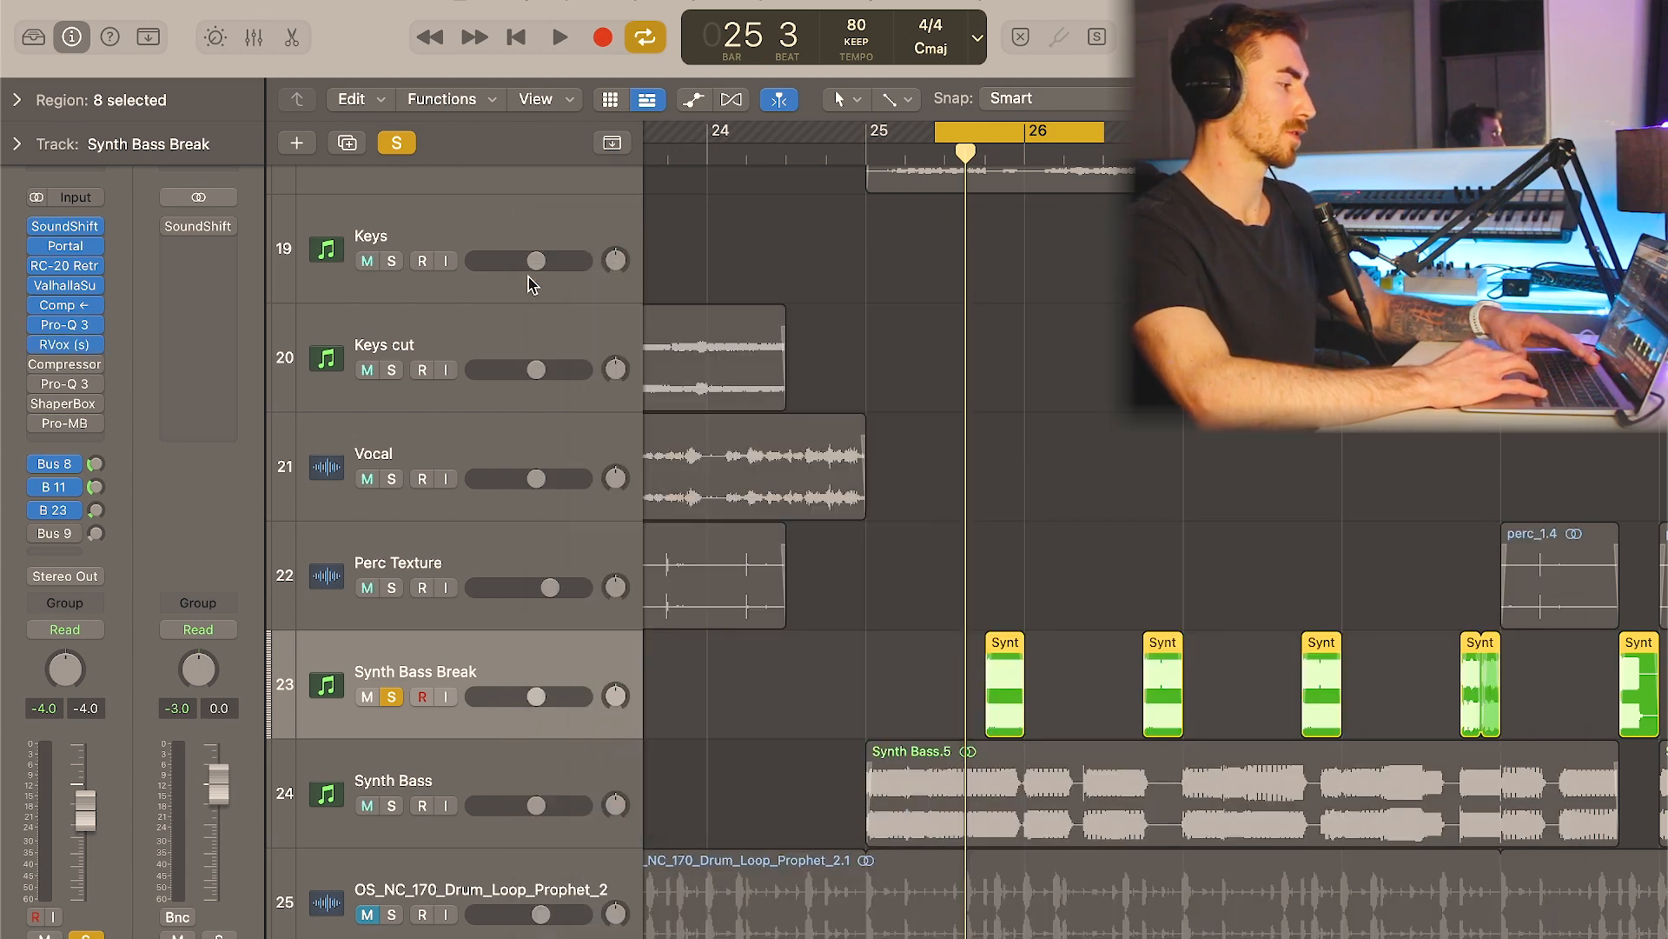
- Re-enable the Compressor after RVox and the second Pro-Q 3, reviewing and closing each plugin's settings
click(62, 366)
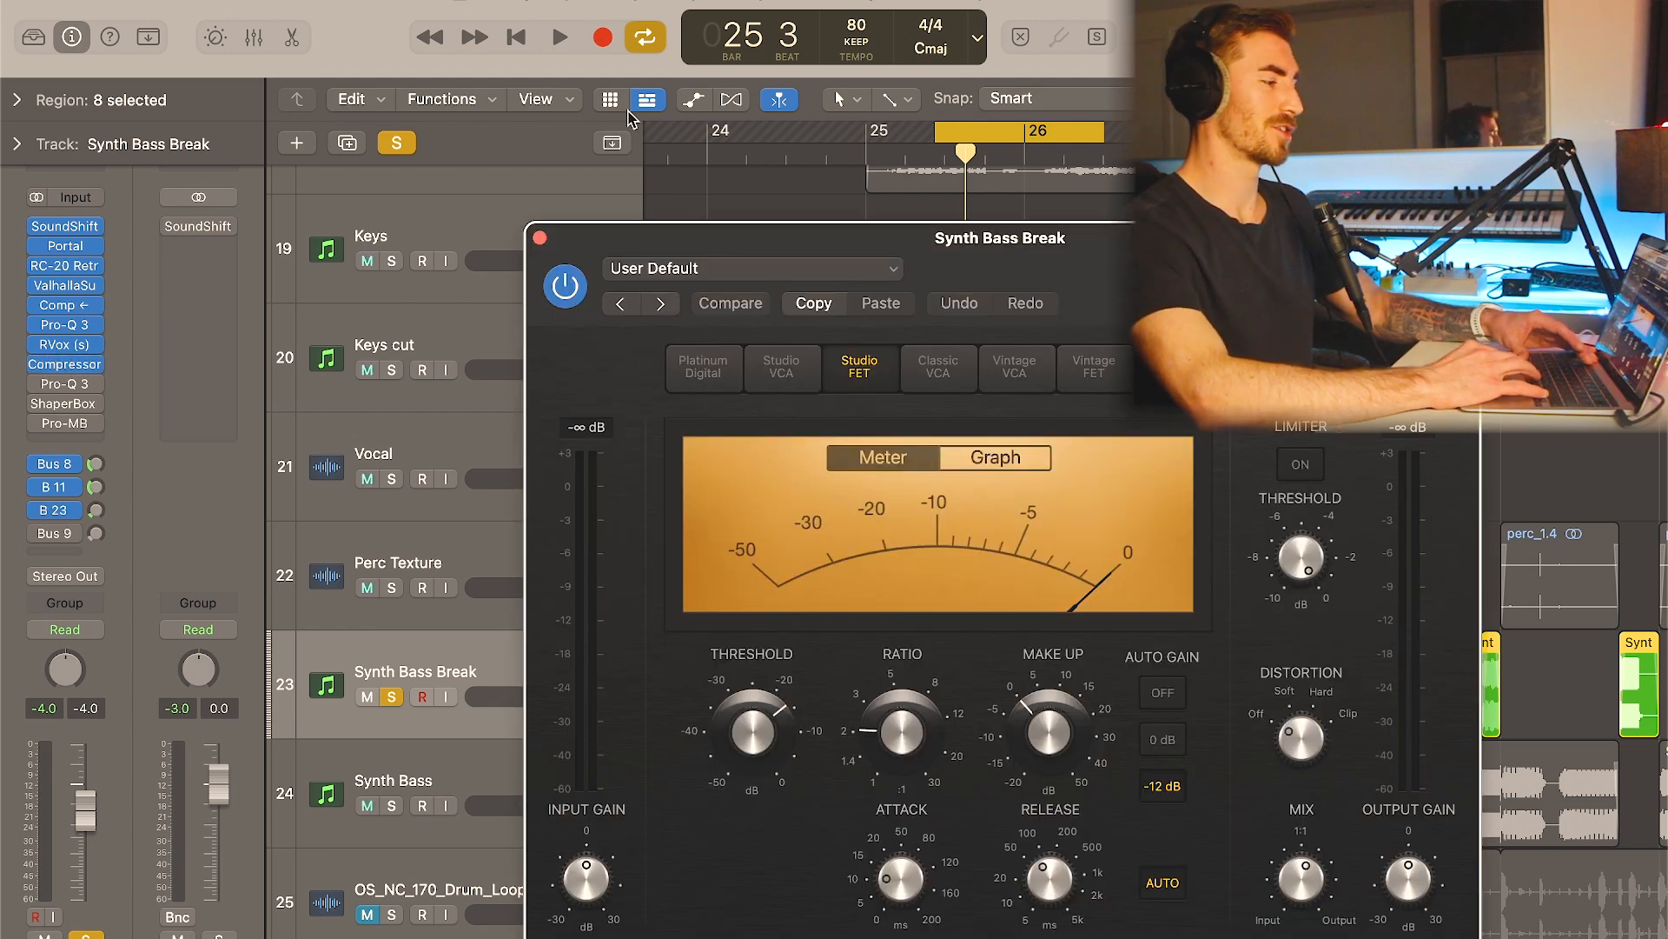
click(539, 236)
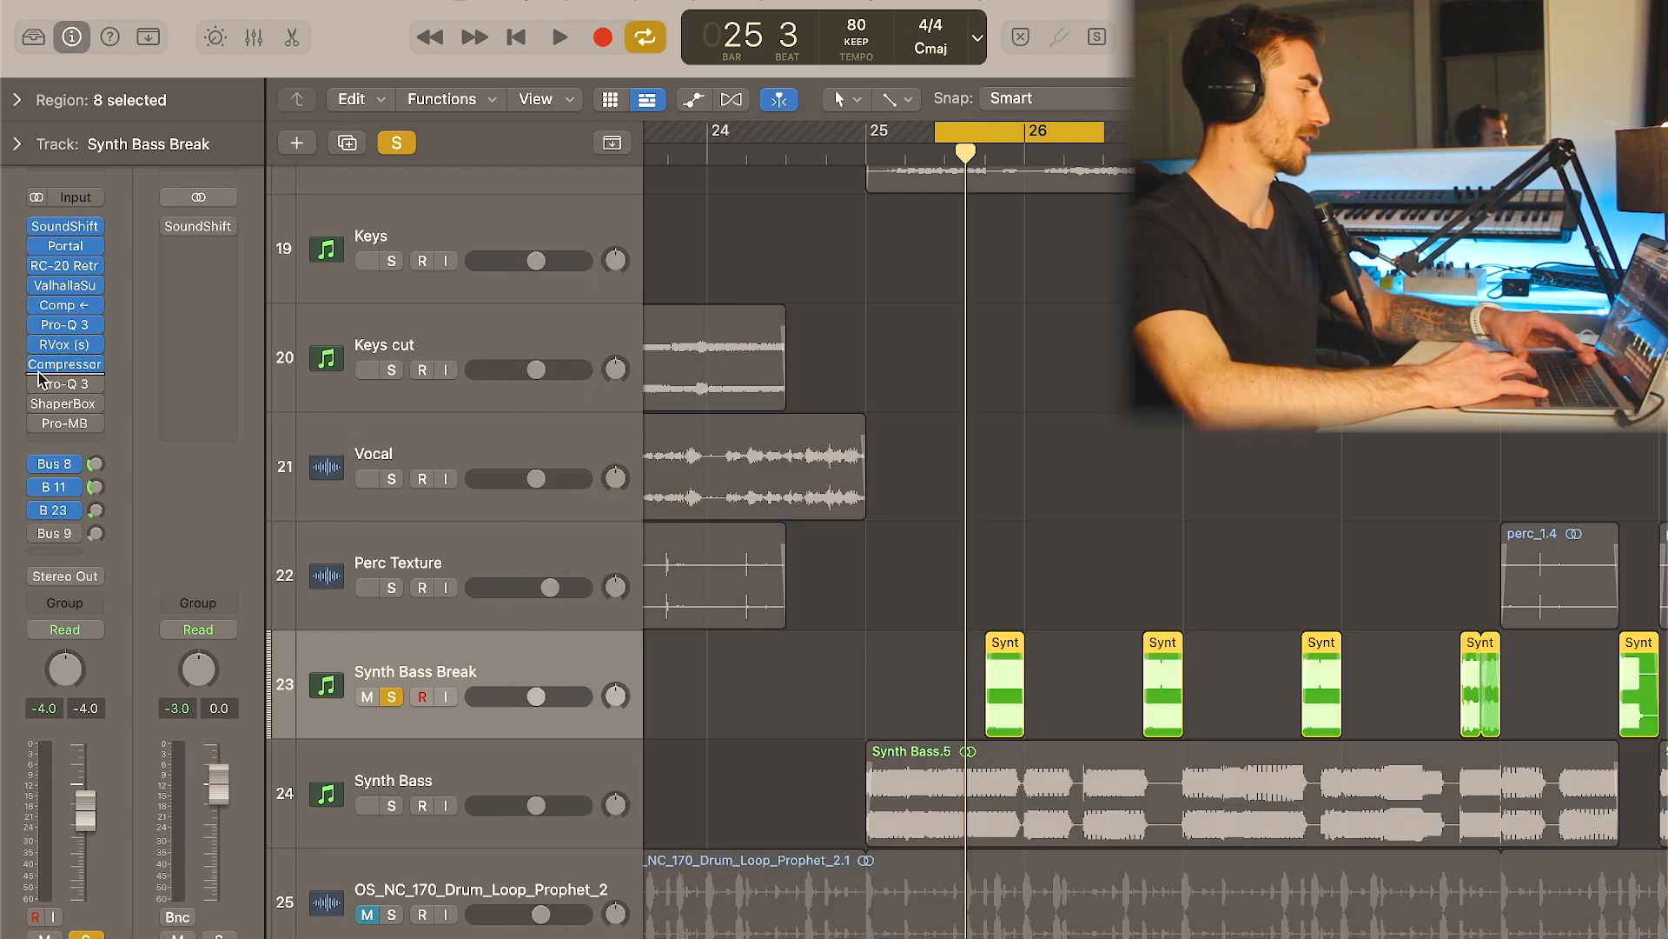
click(66, 385)
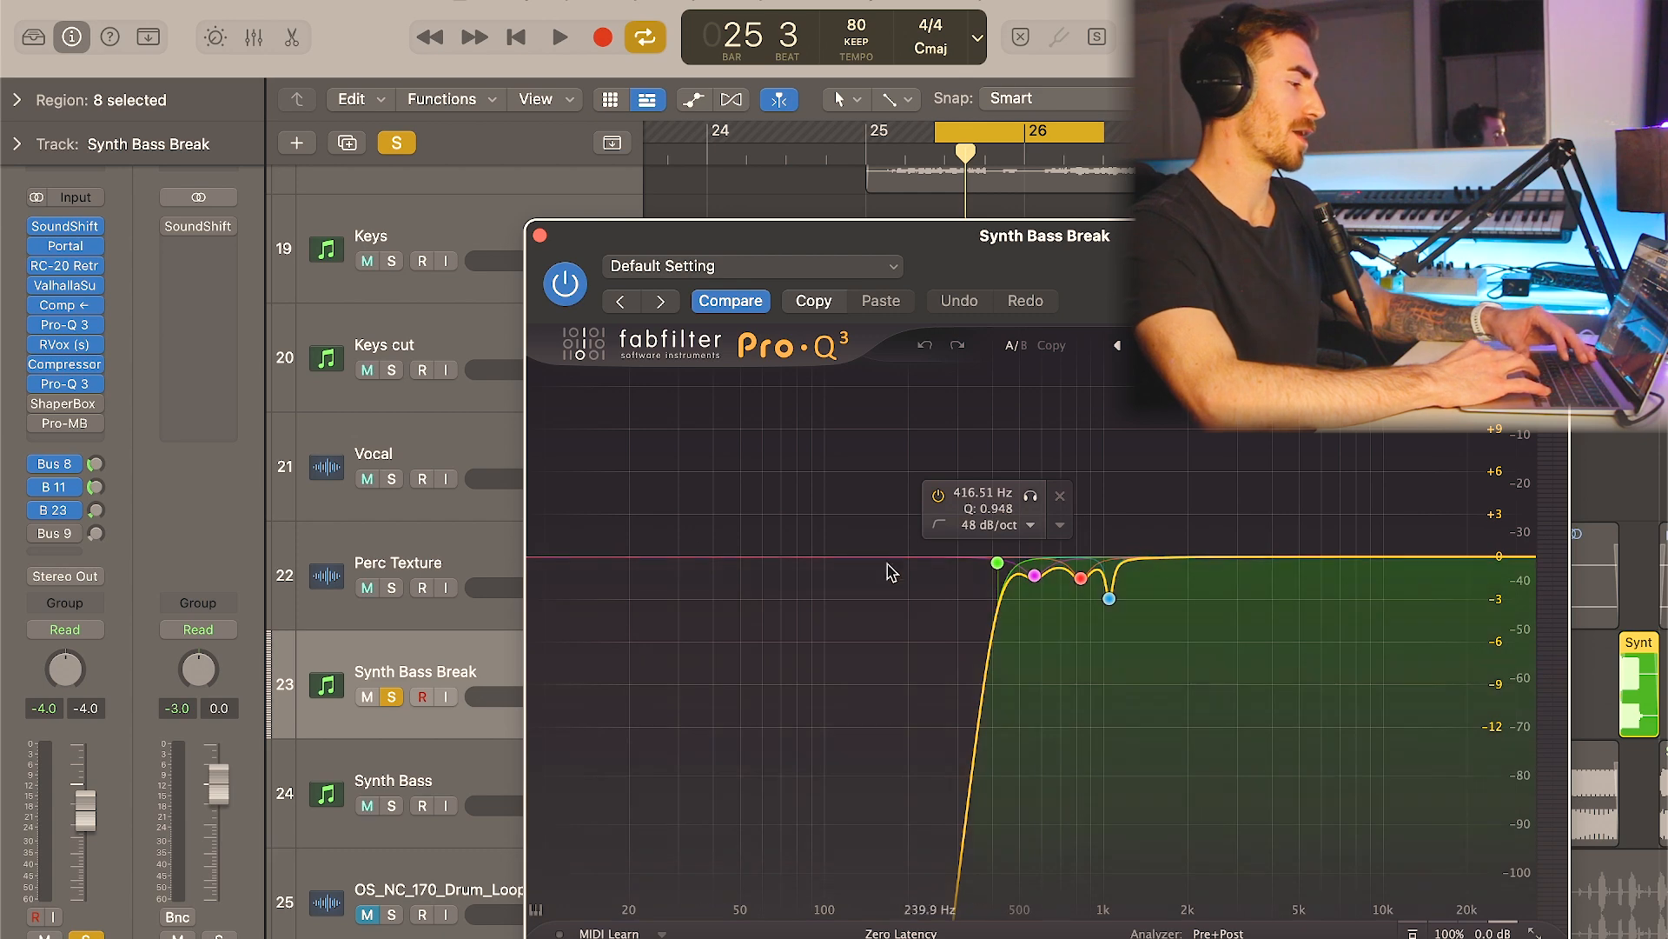
click(541, 236)
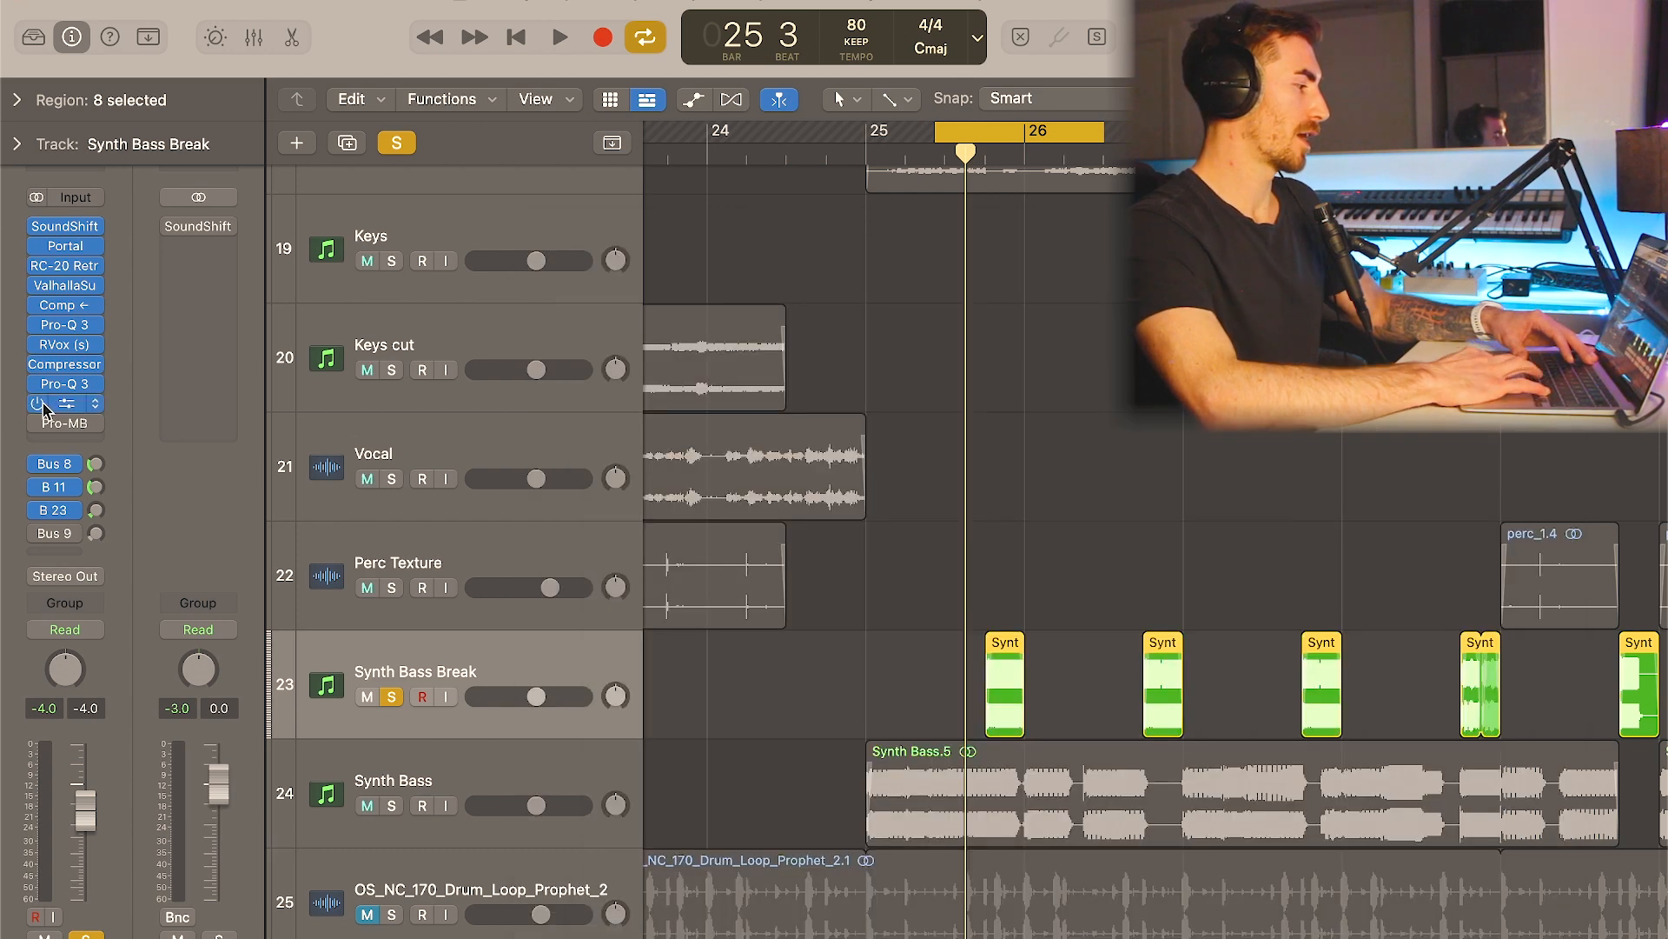
- Re-enable ShaperBox and Pro-MB at the end of the Synth Bass Break chain, reviewing the pan curve and multiband settings
click(62, 404)
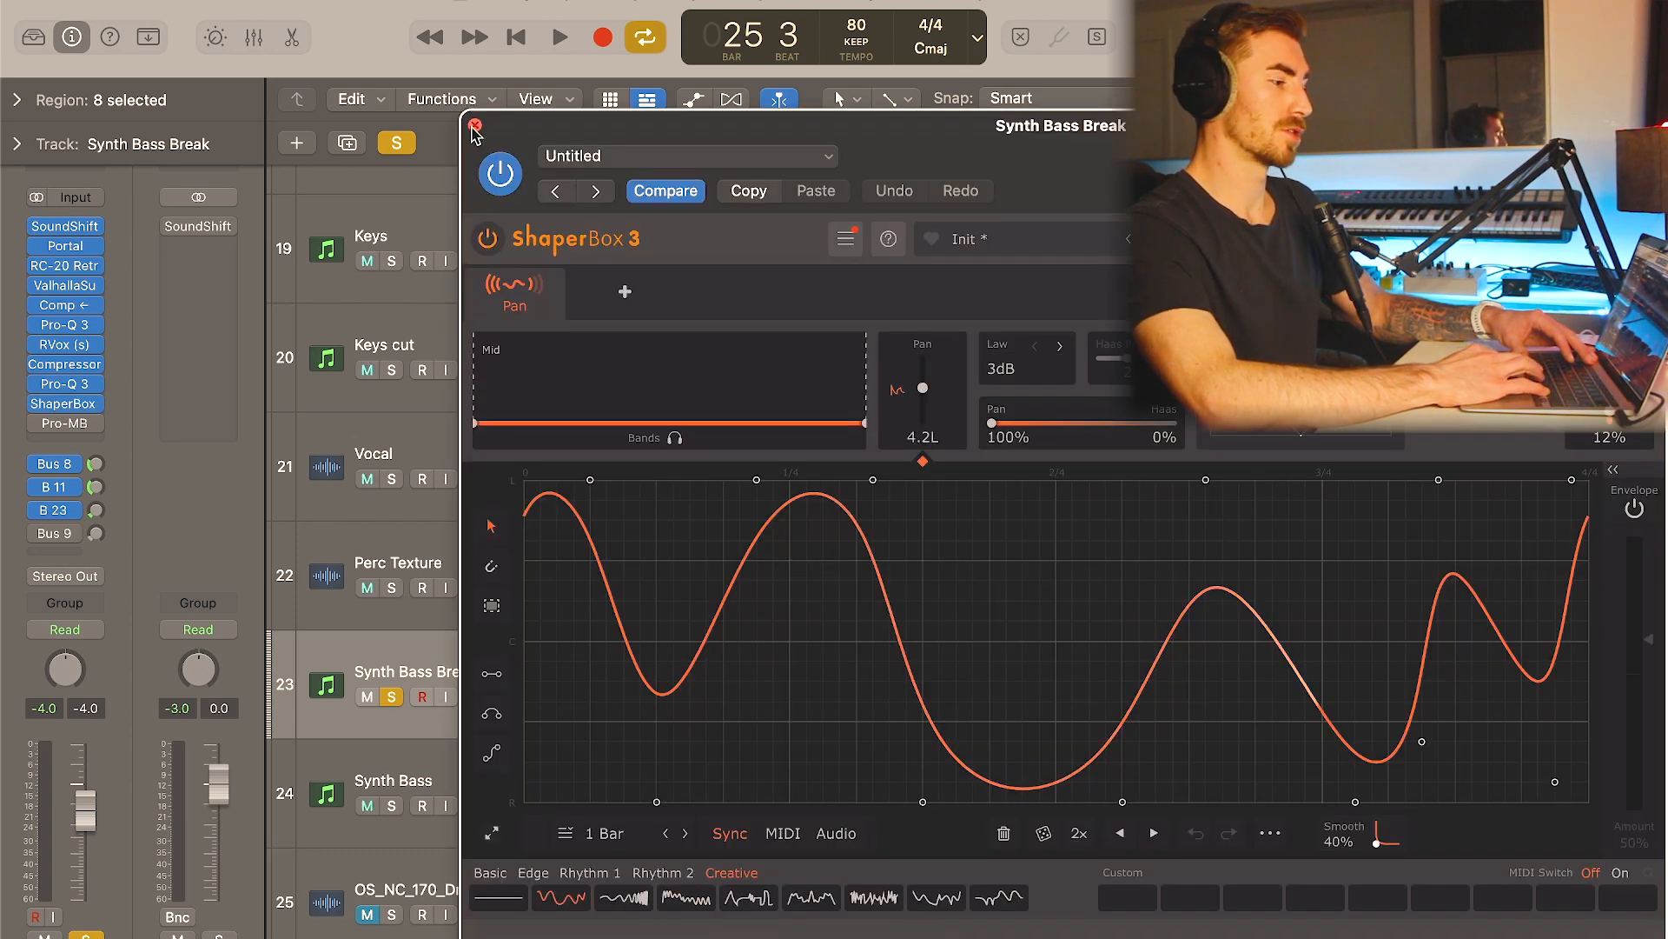
click(475, 126)
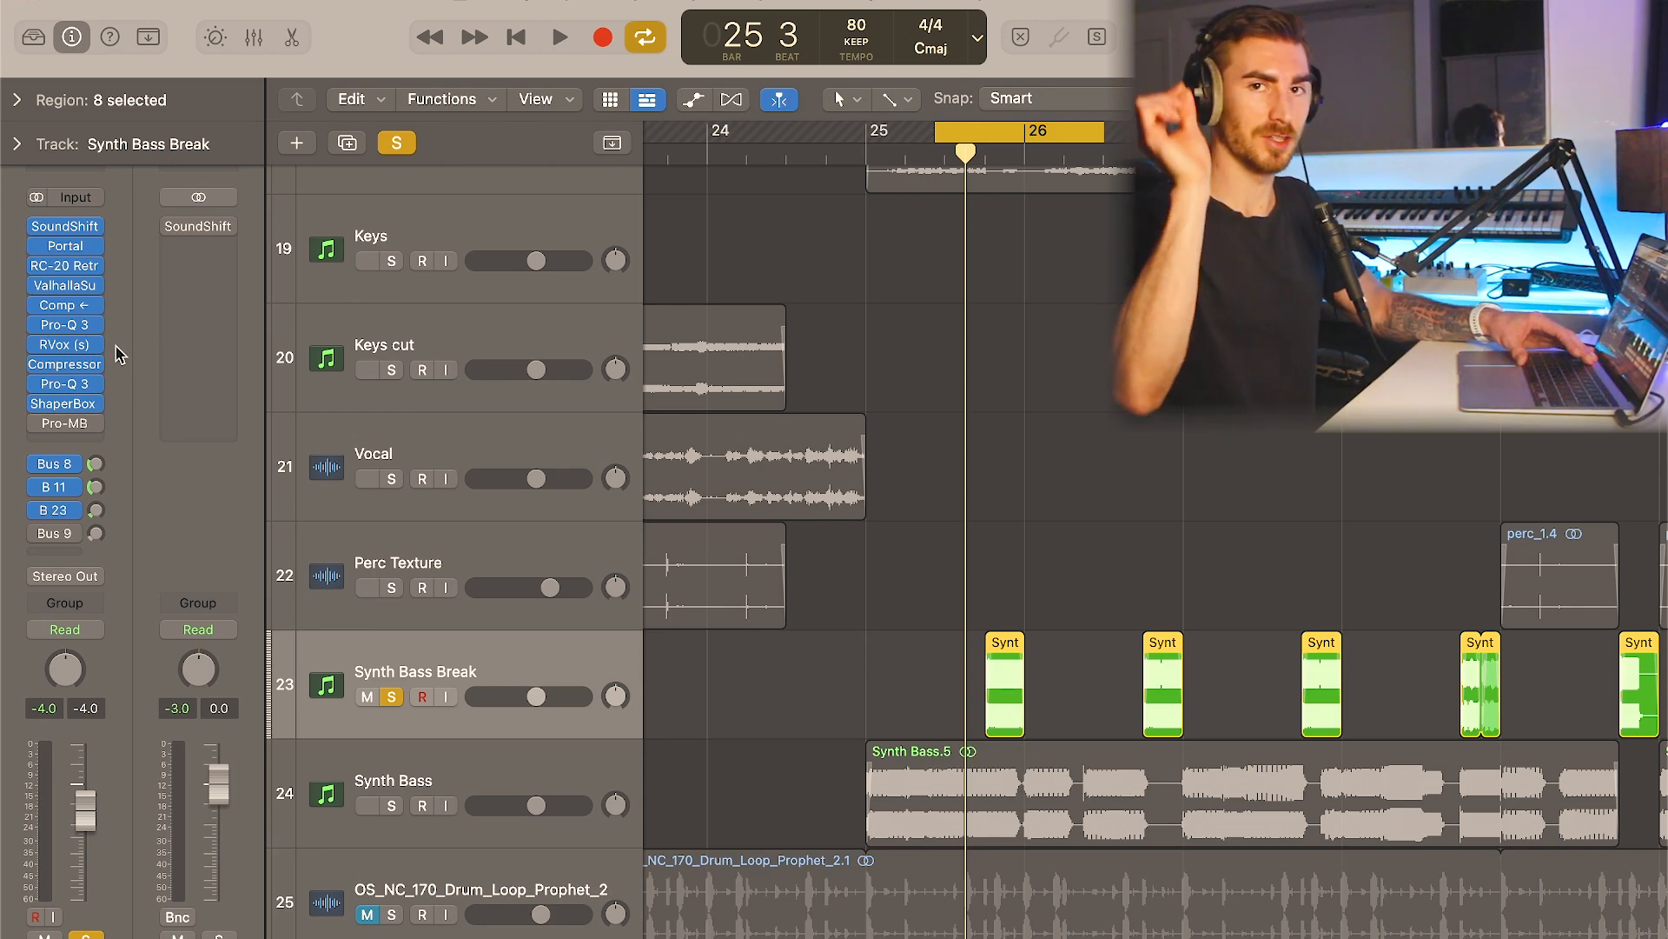
click(38, 423)
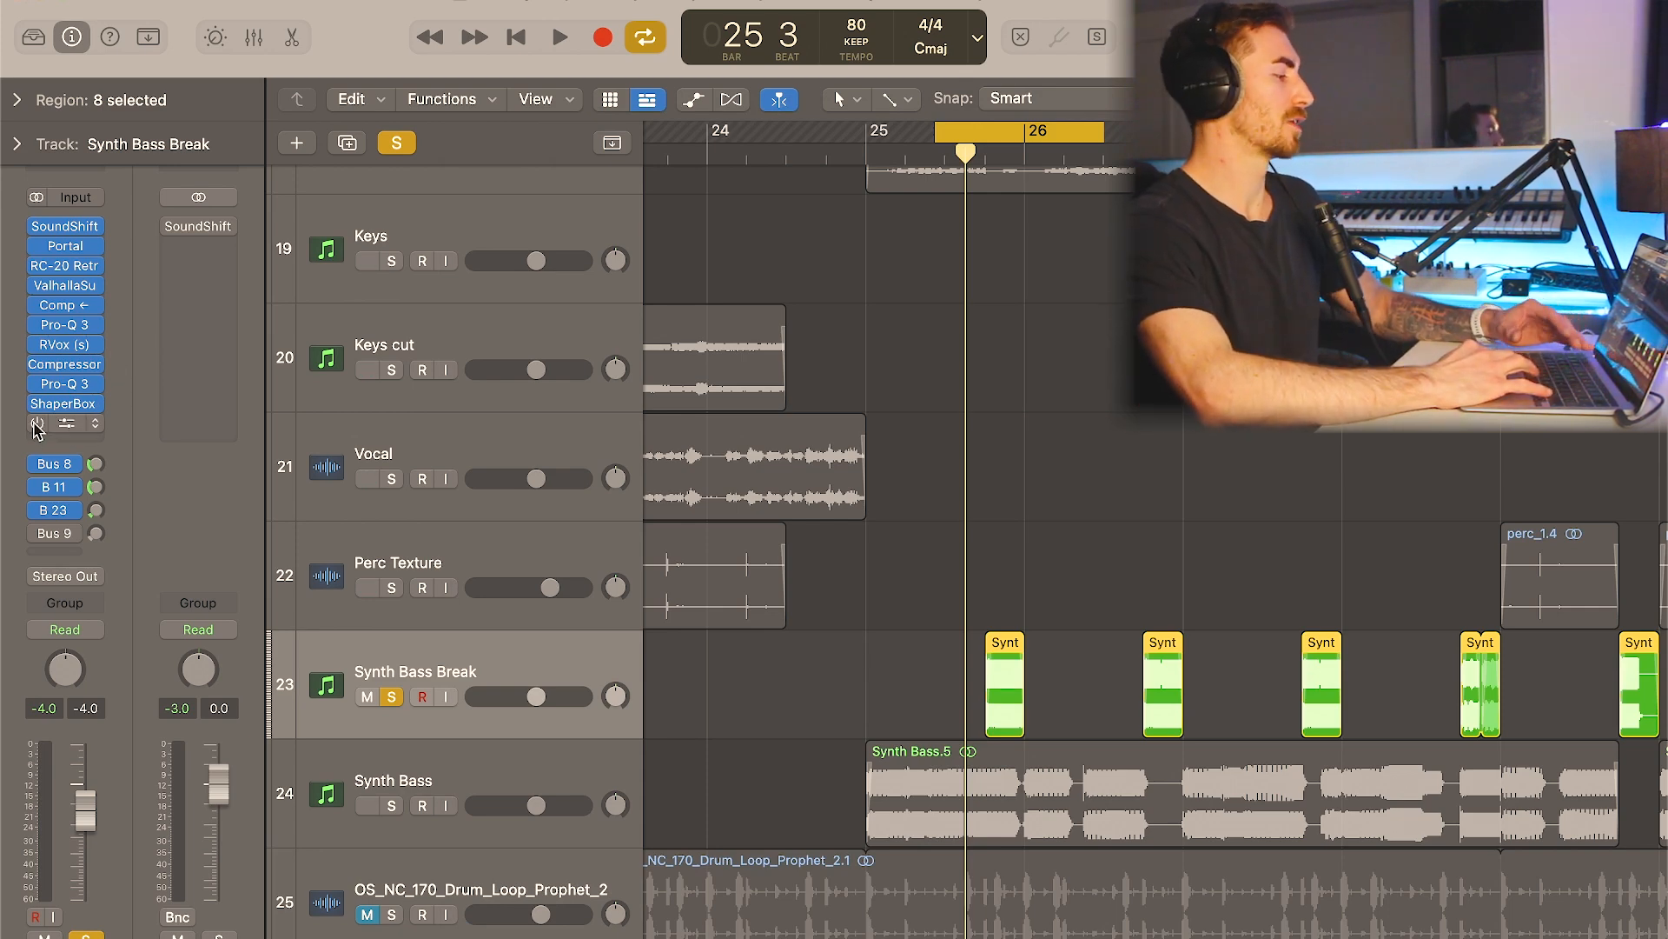
click(68, 423)
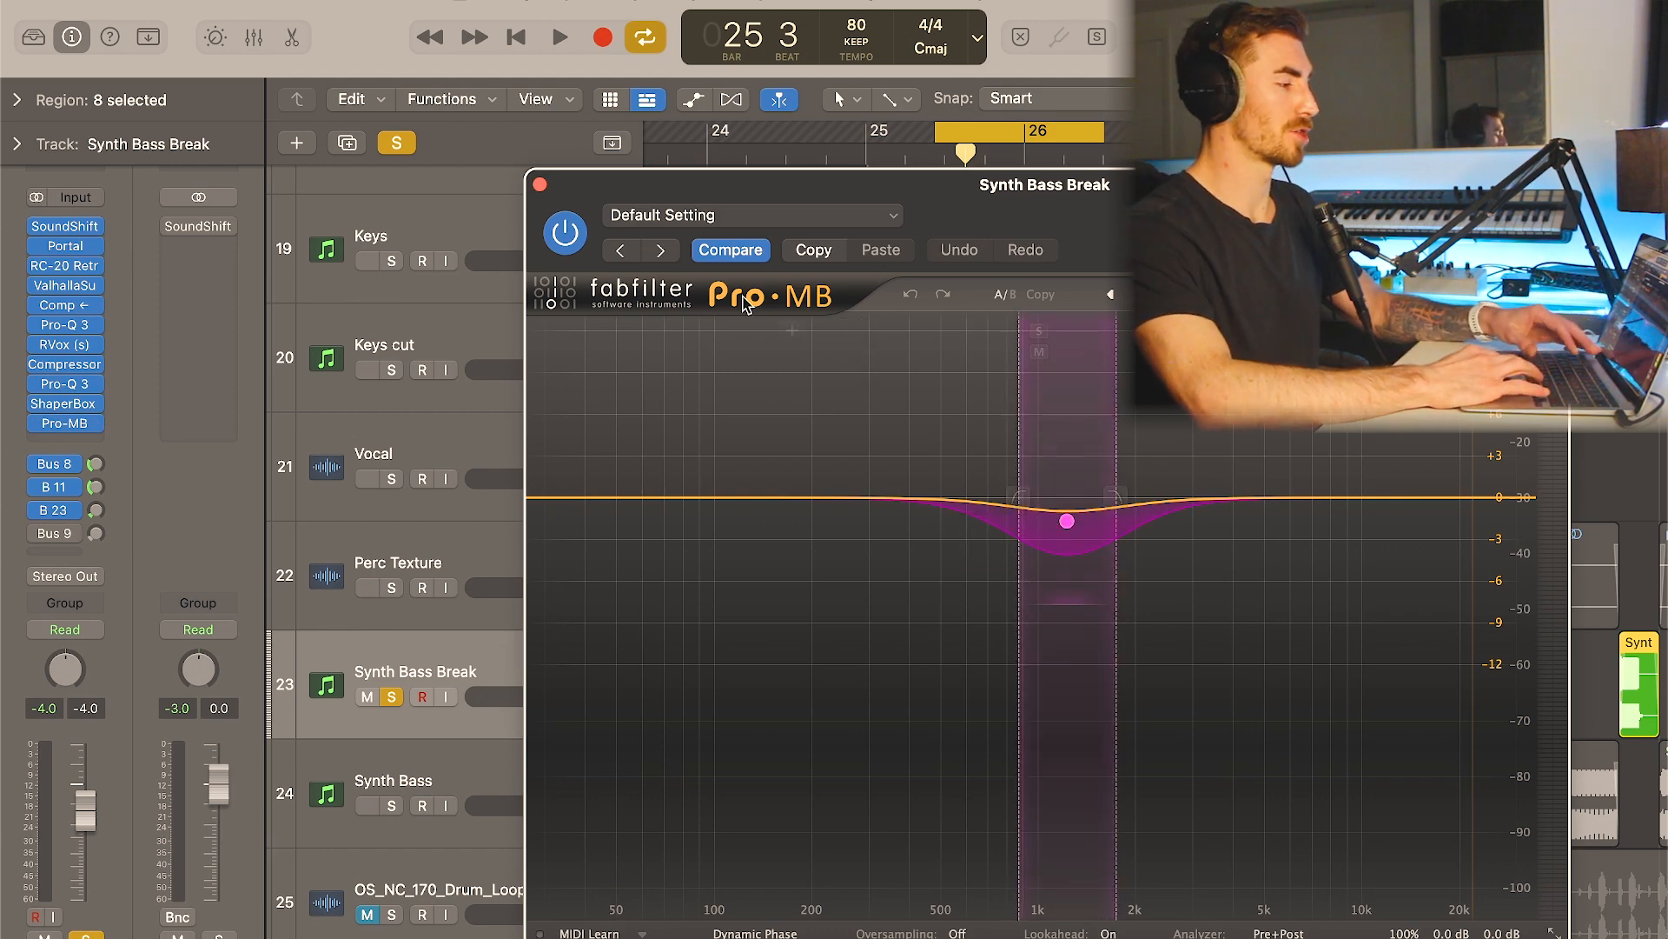
click(540, 184)
- Turn off solo and cycle mode, and select the group of short Perc Texture regions starting at bar 29
click(402, 149)
scroll(962, 440, down, 3)
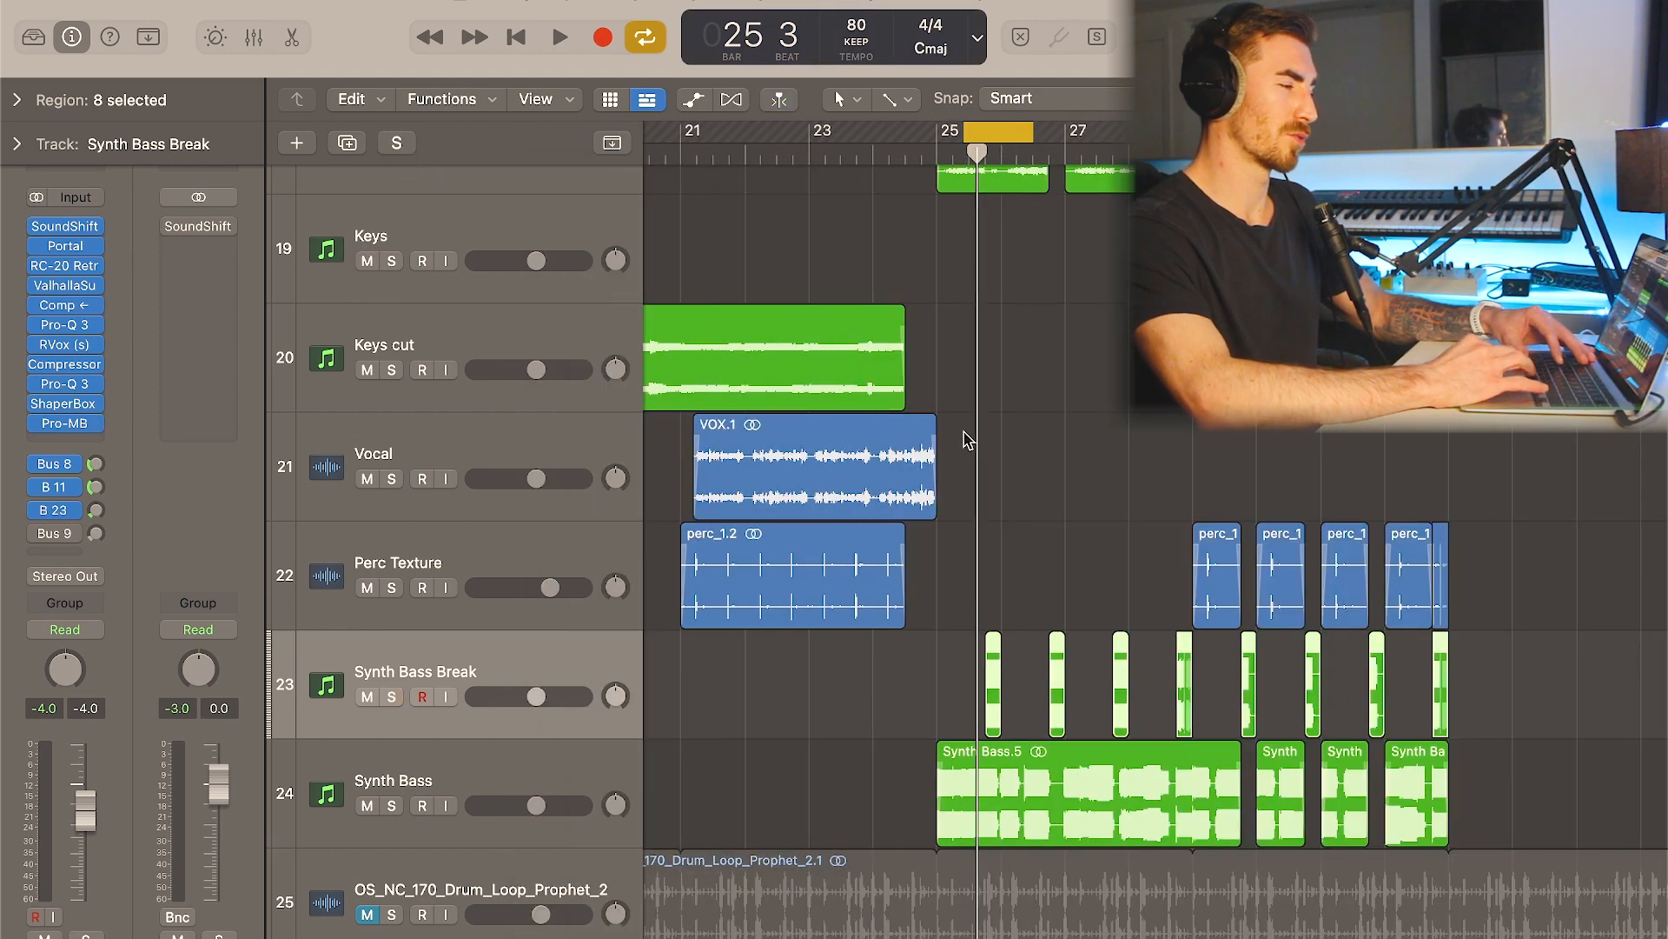
scroll(973, 444, up, 2)
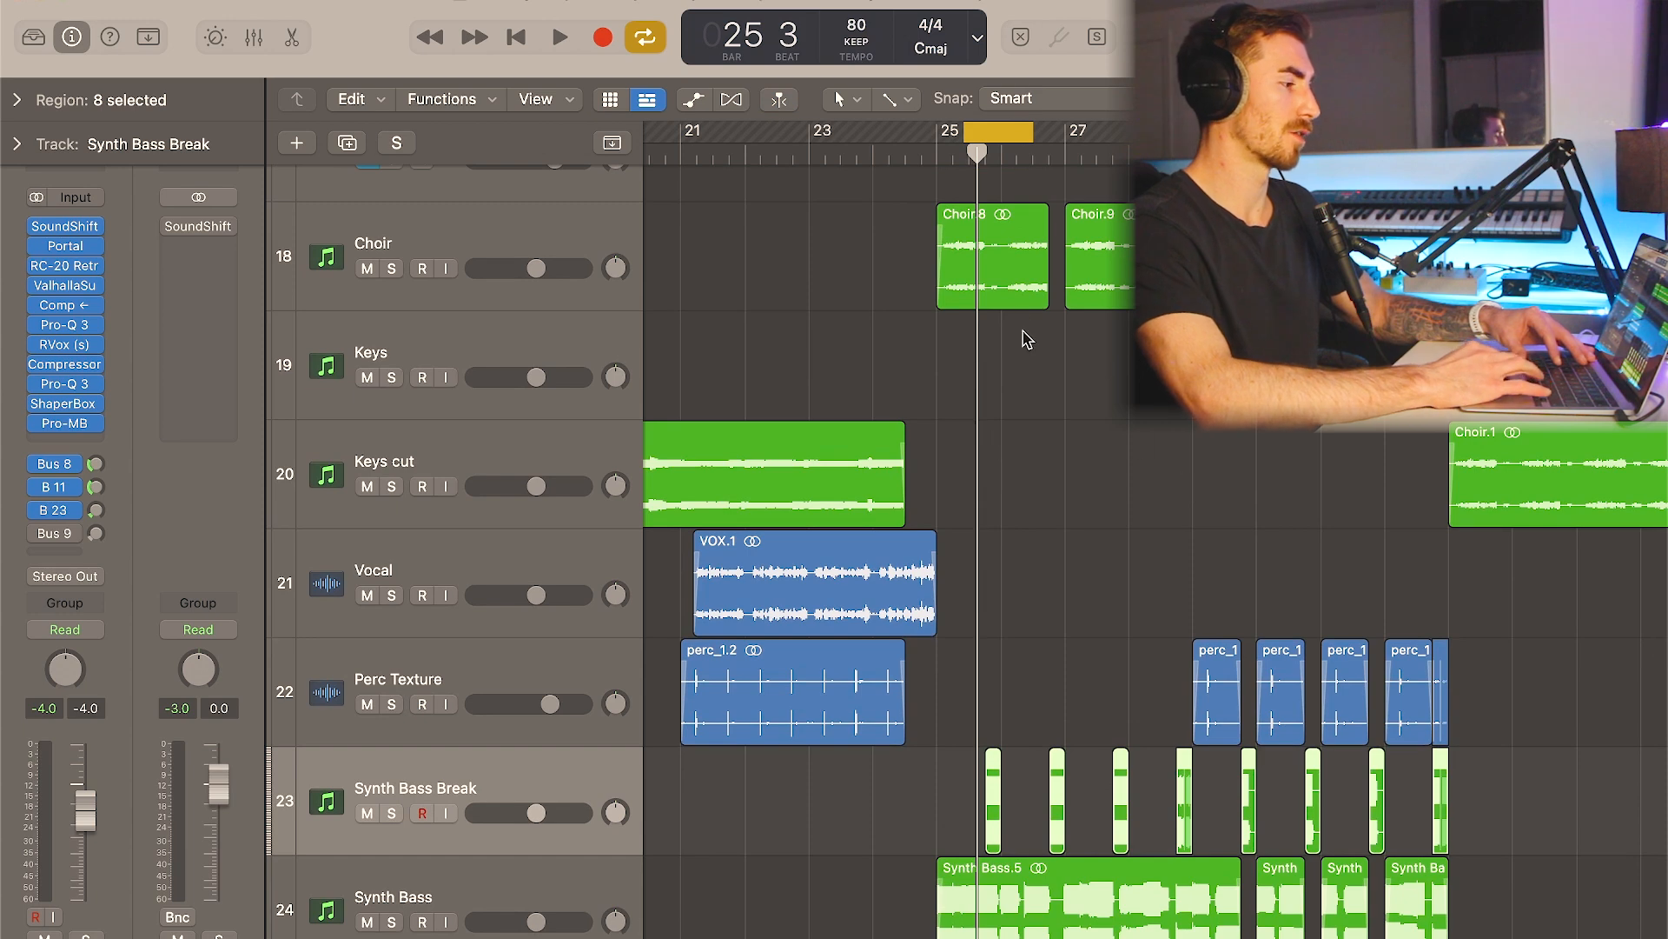
key(c)
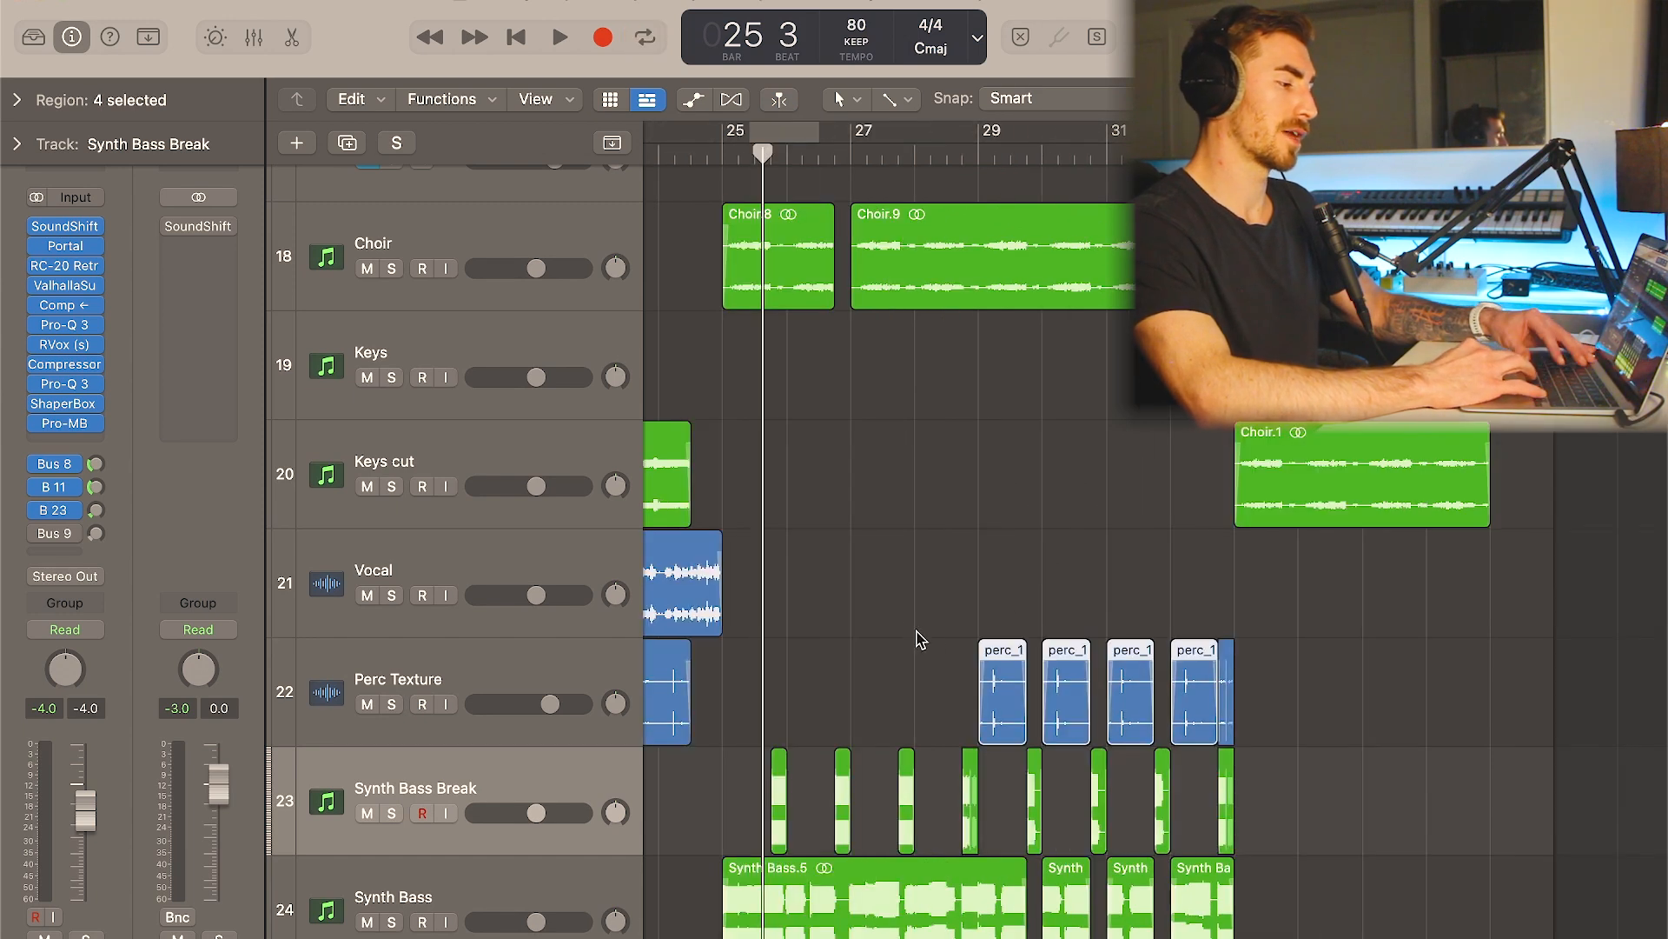
drag(912, 630, 1275, 688)
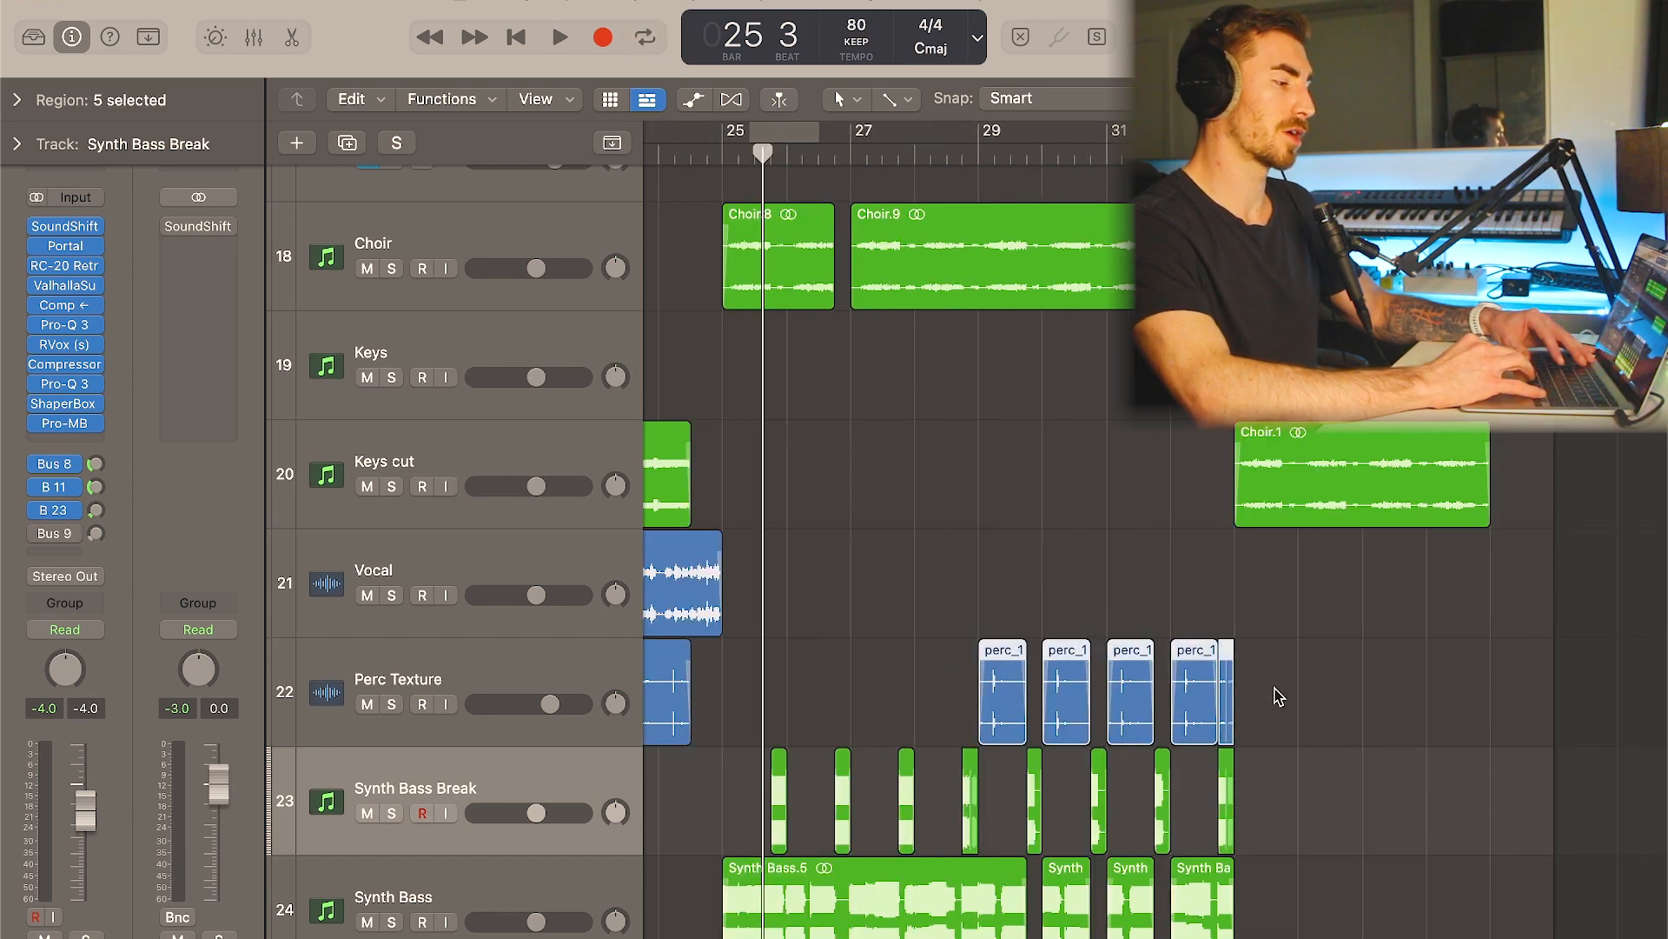
scroll(967, 516, left, 2)
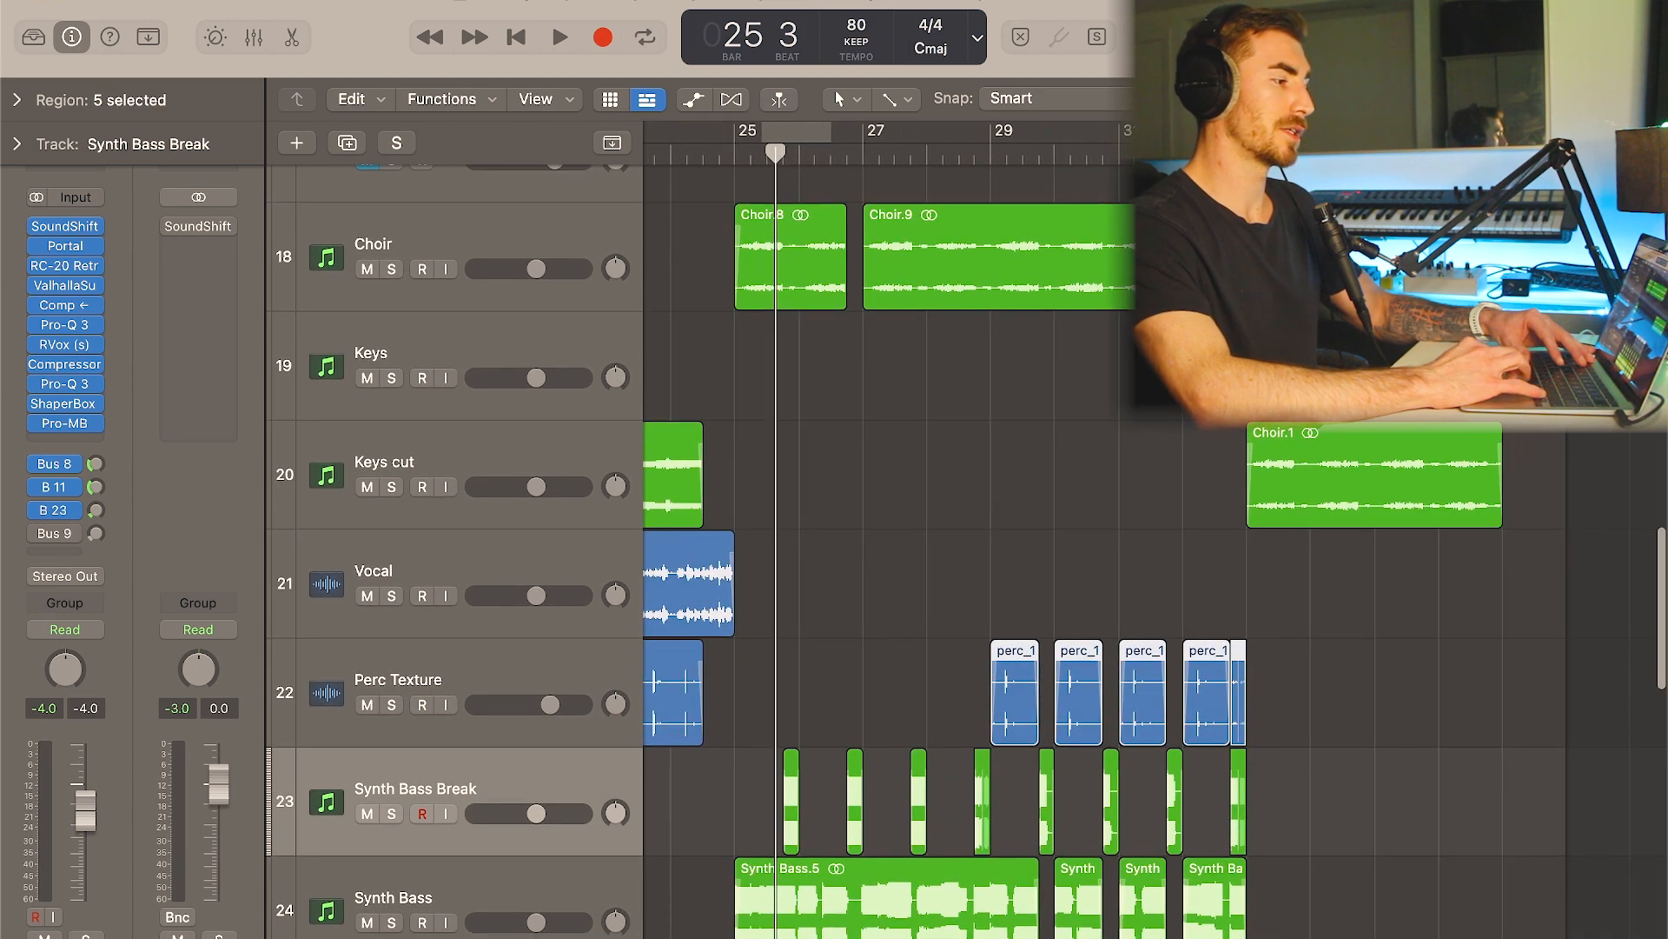
- Solo the Keys cut track and play its Keys.3 region from bar 19
click(491, 445)
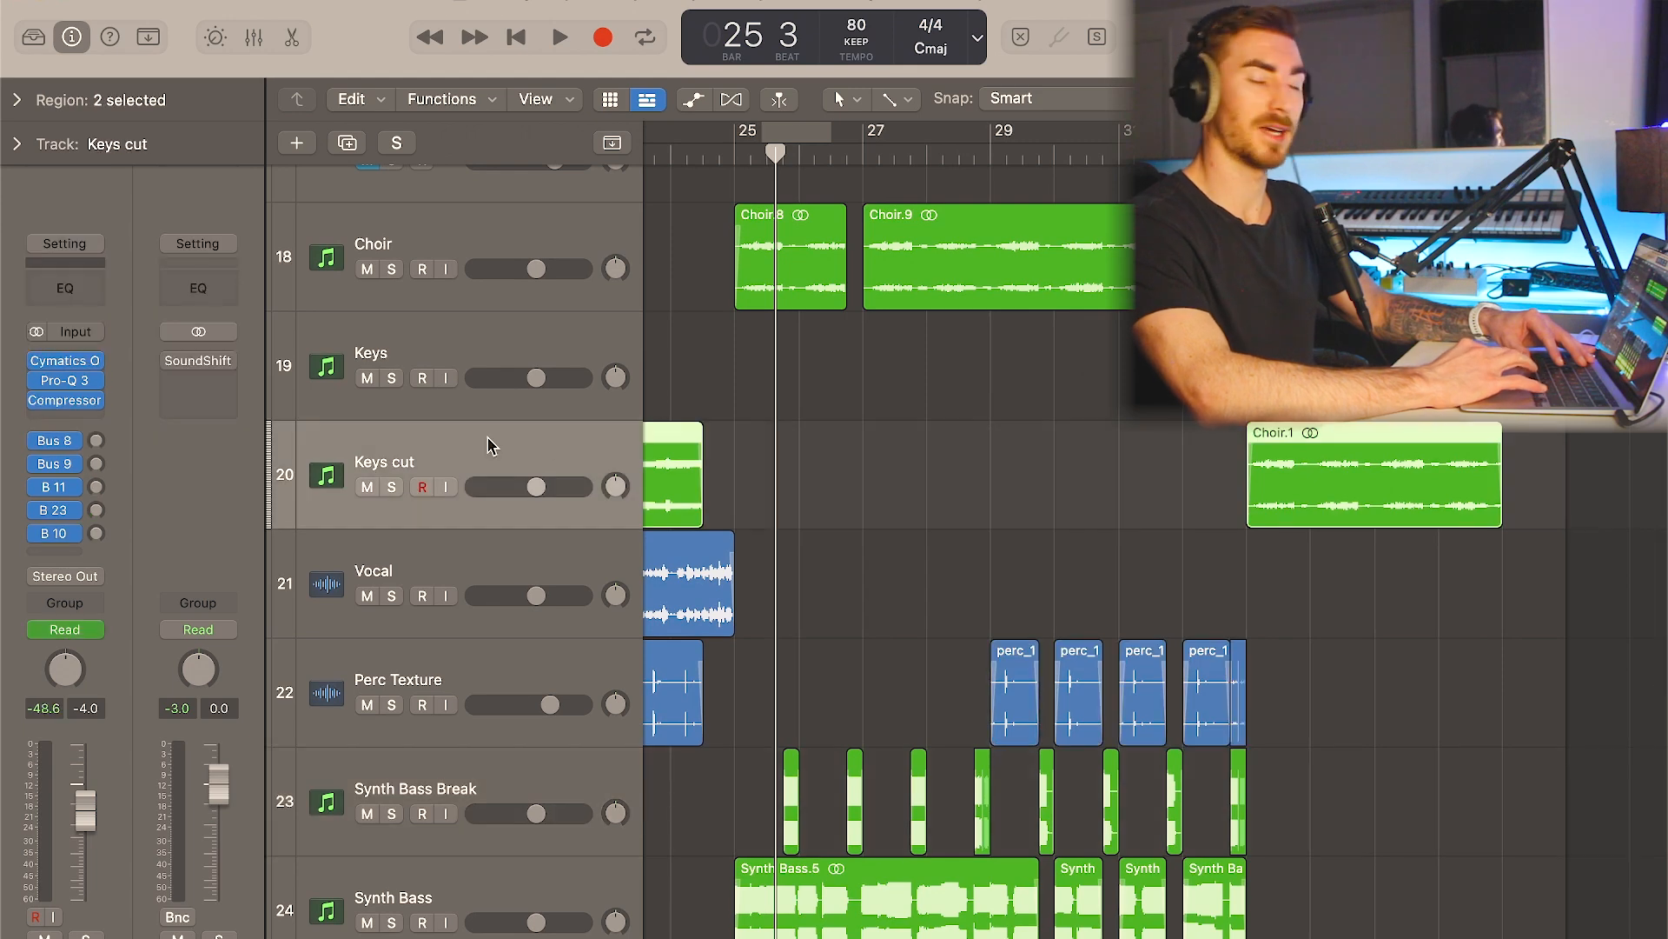
scroll(861, 484, left, 10)
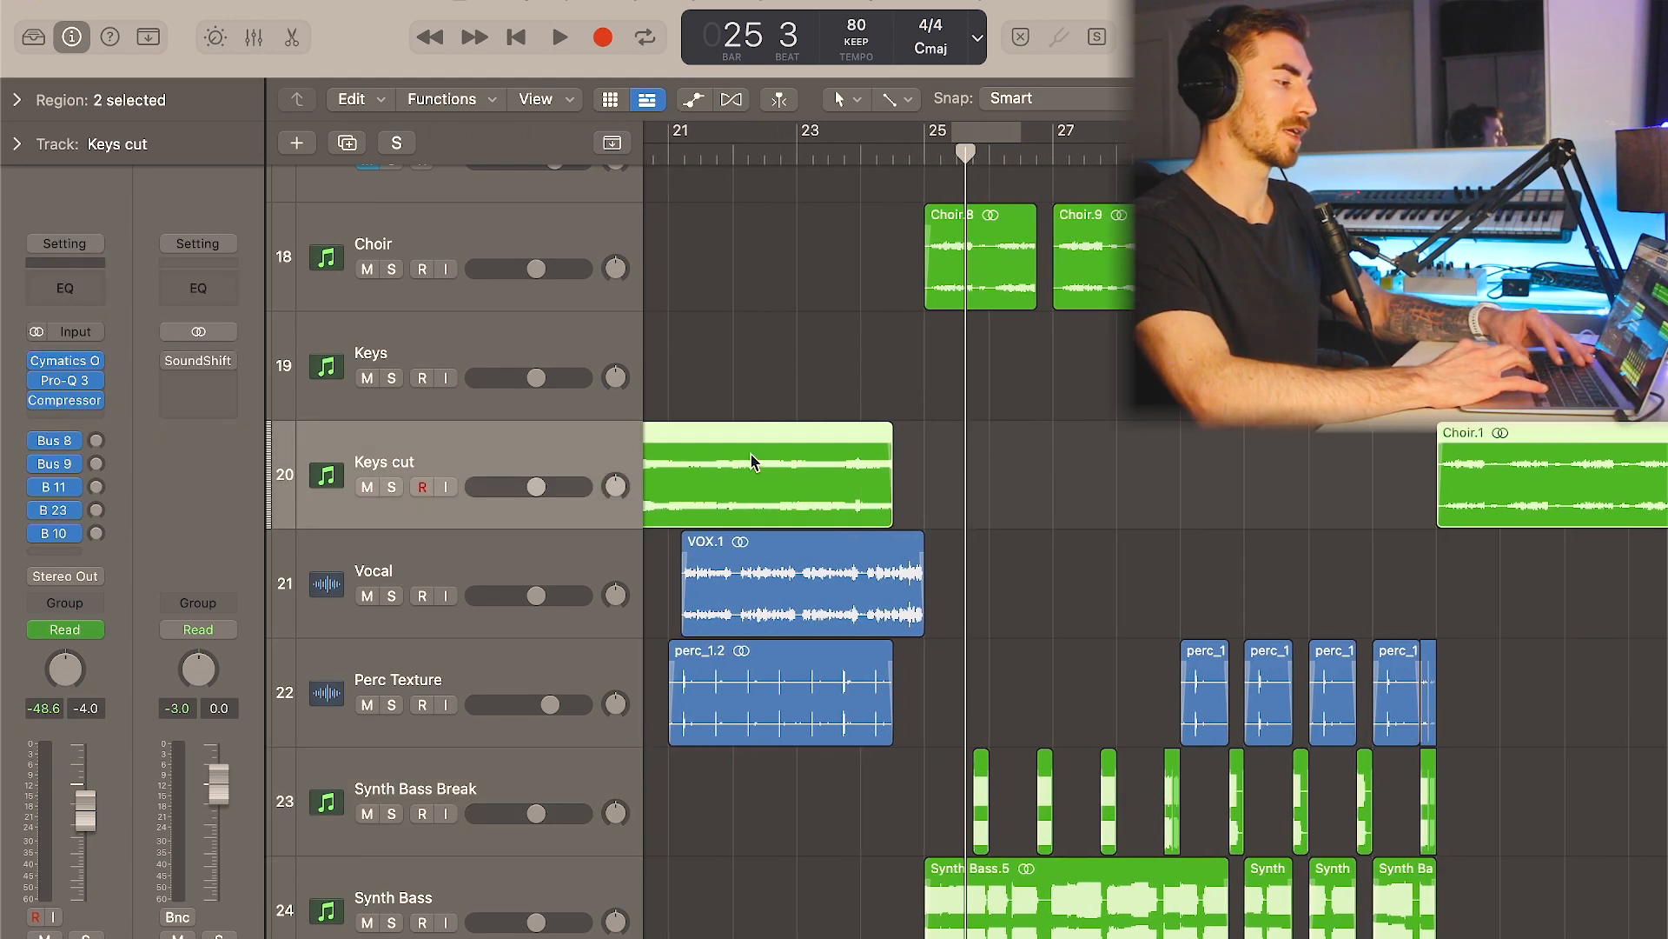
key(s)
click(754, 156)
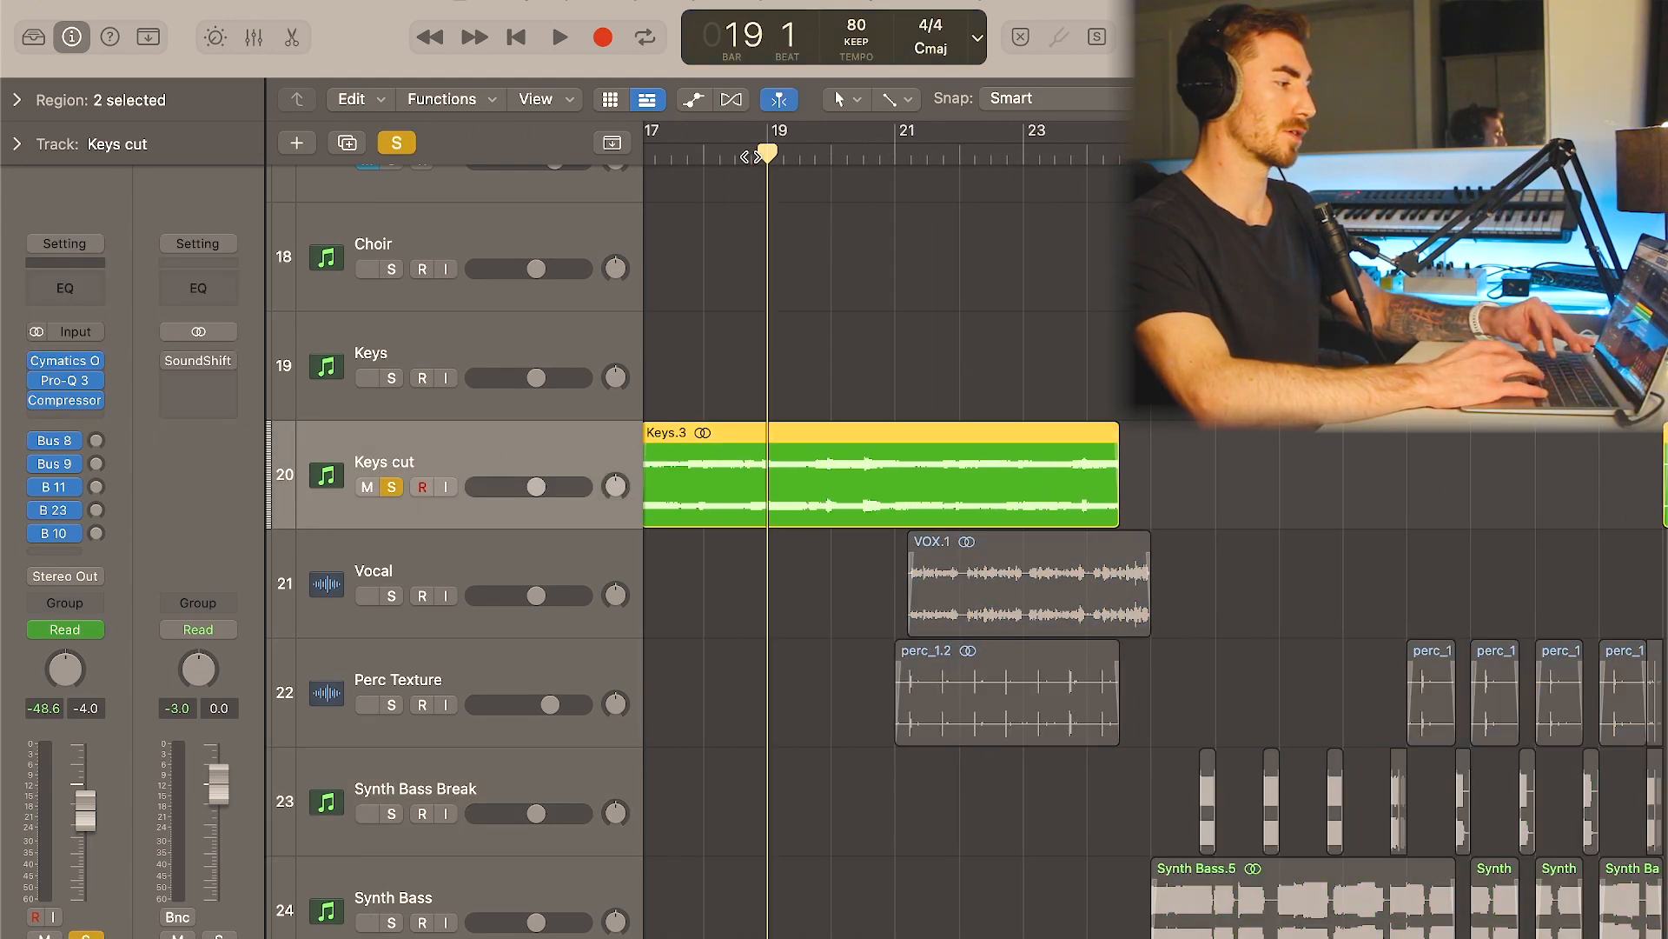
key(space)
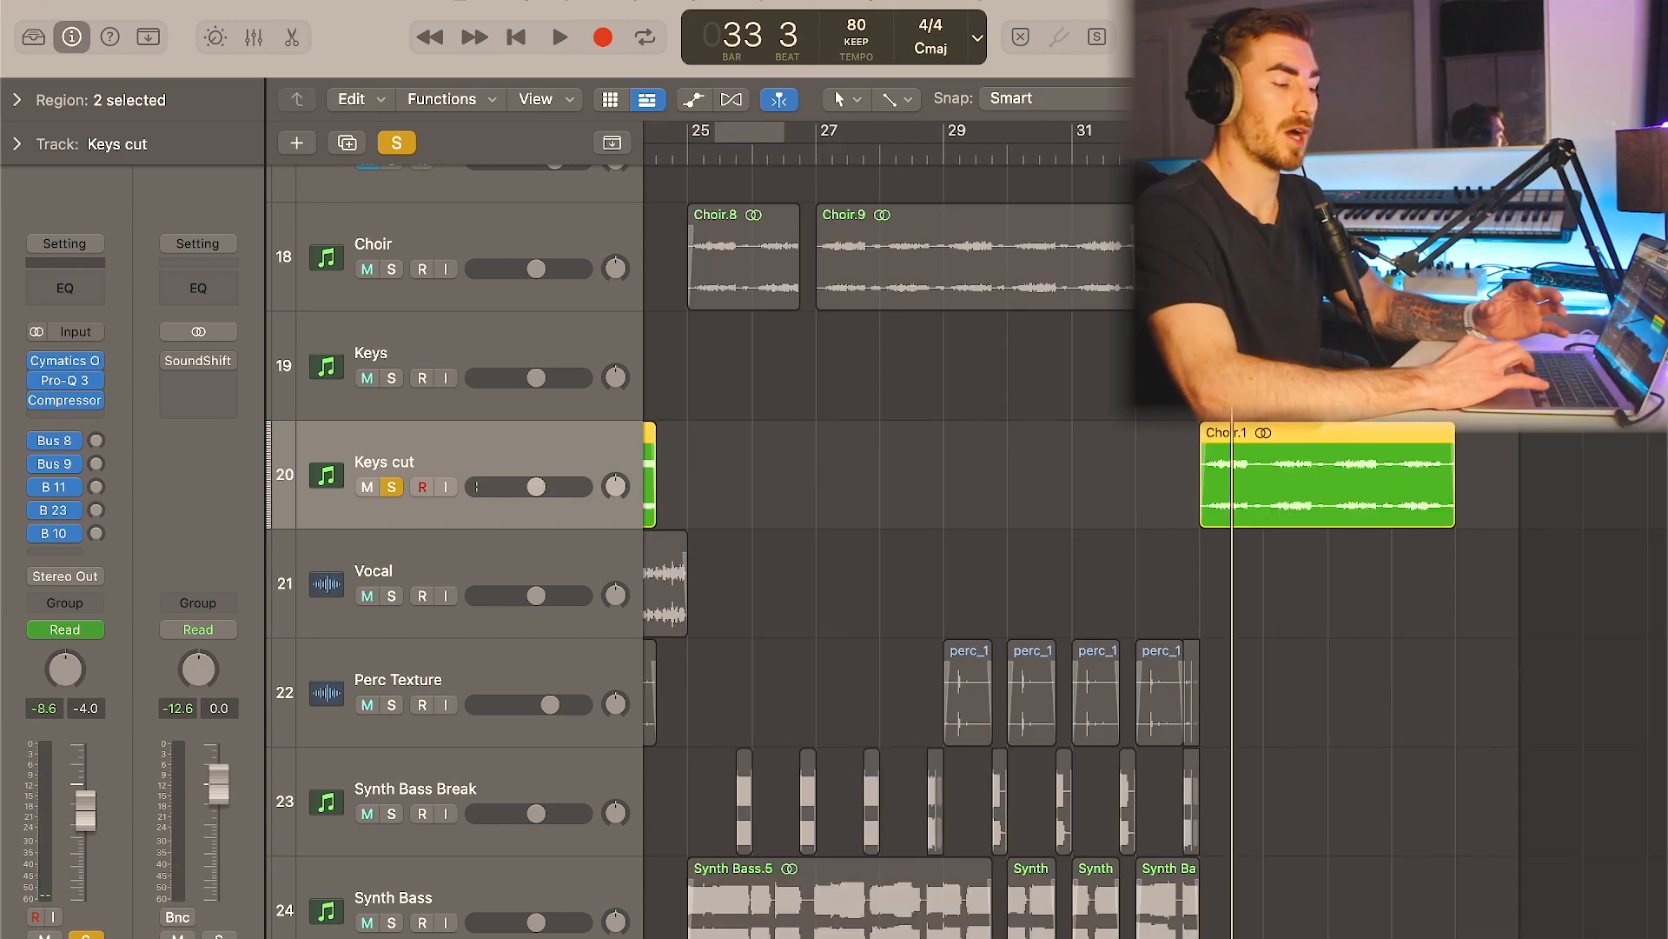
- Play the soloed Choir.1 region on the Keys cut track from about bar 33, and remove the solo
scroll(887, 521, right, 2)
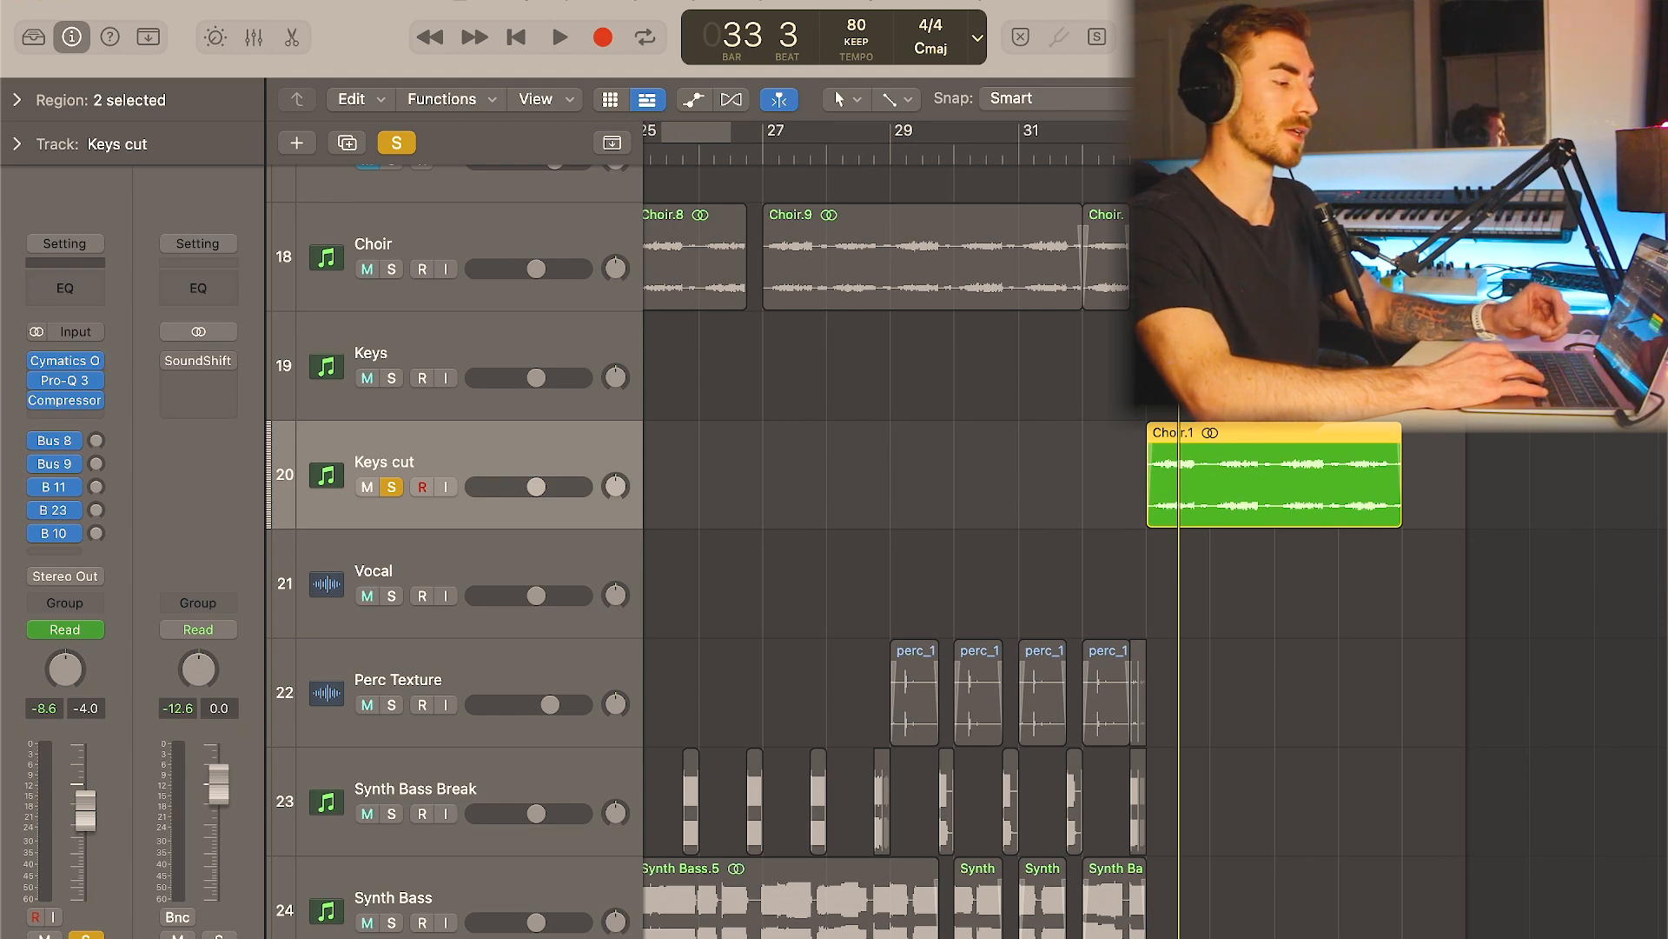
key(space)
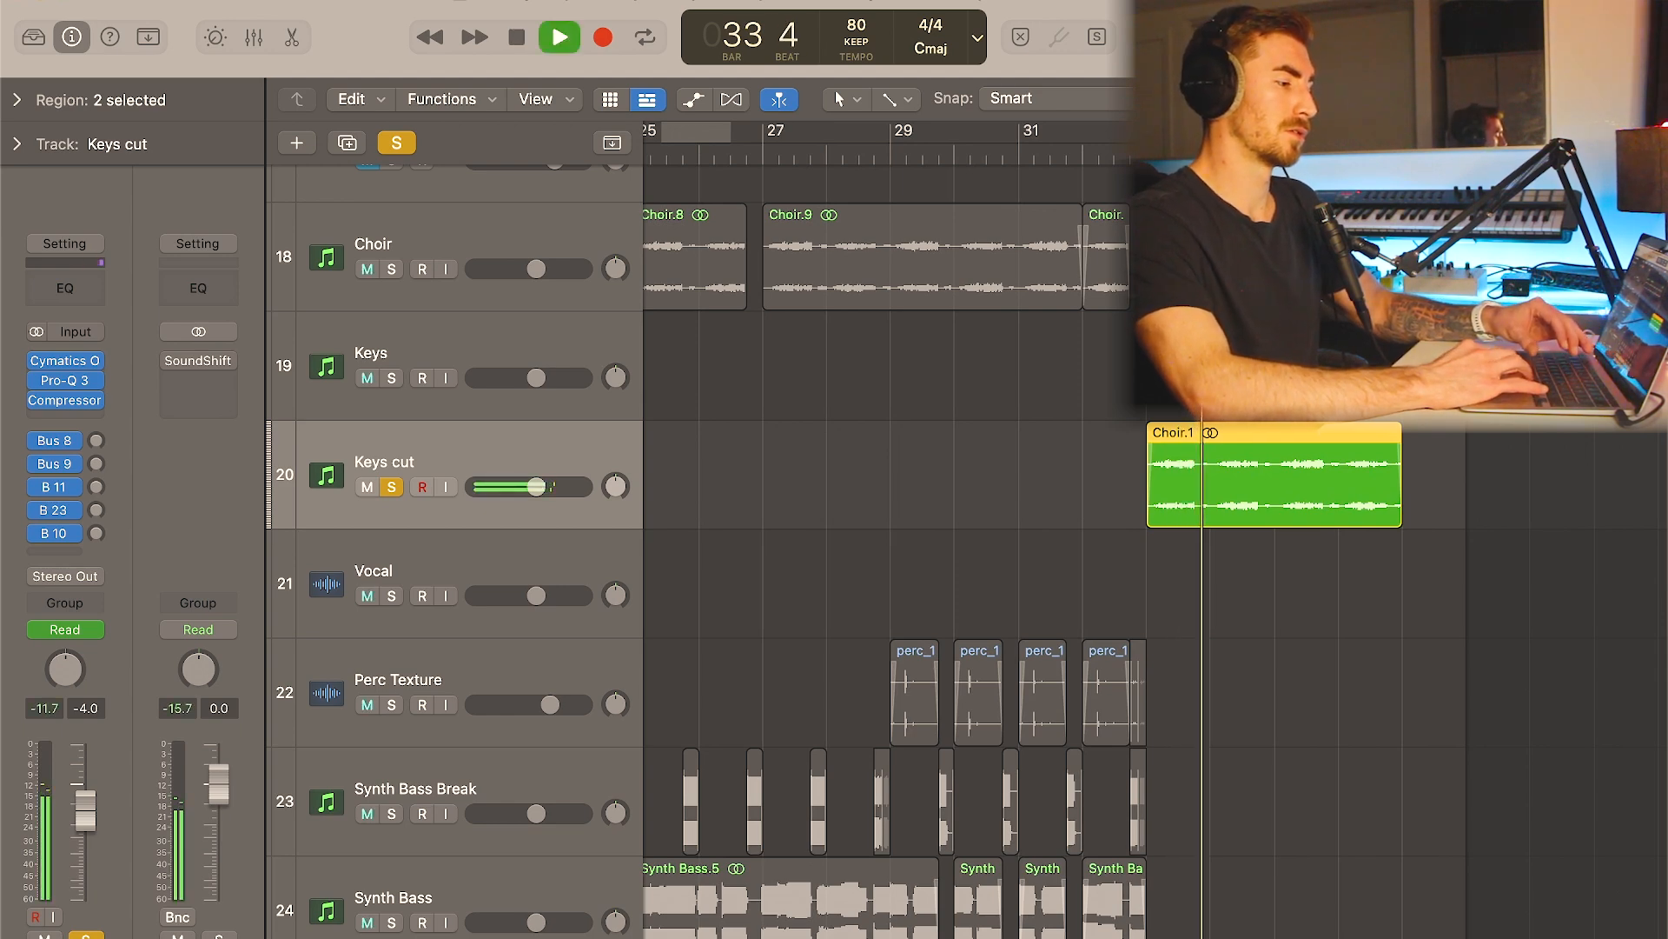
key(space)
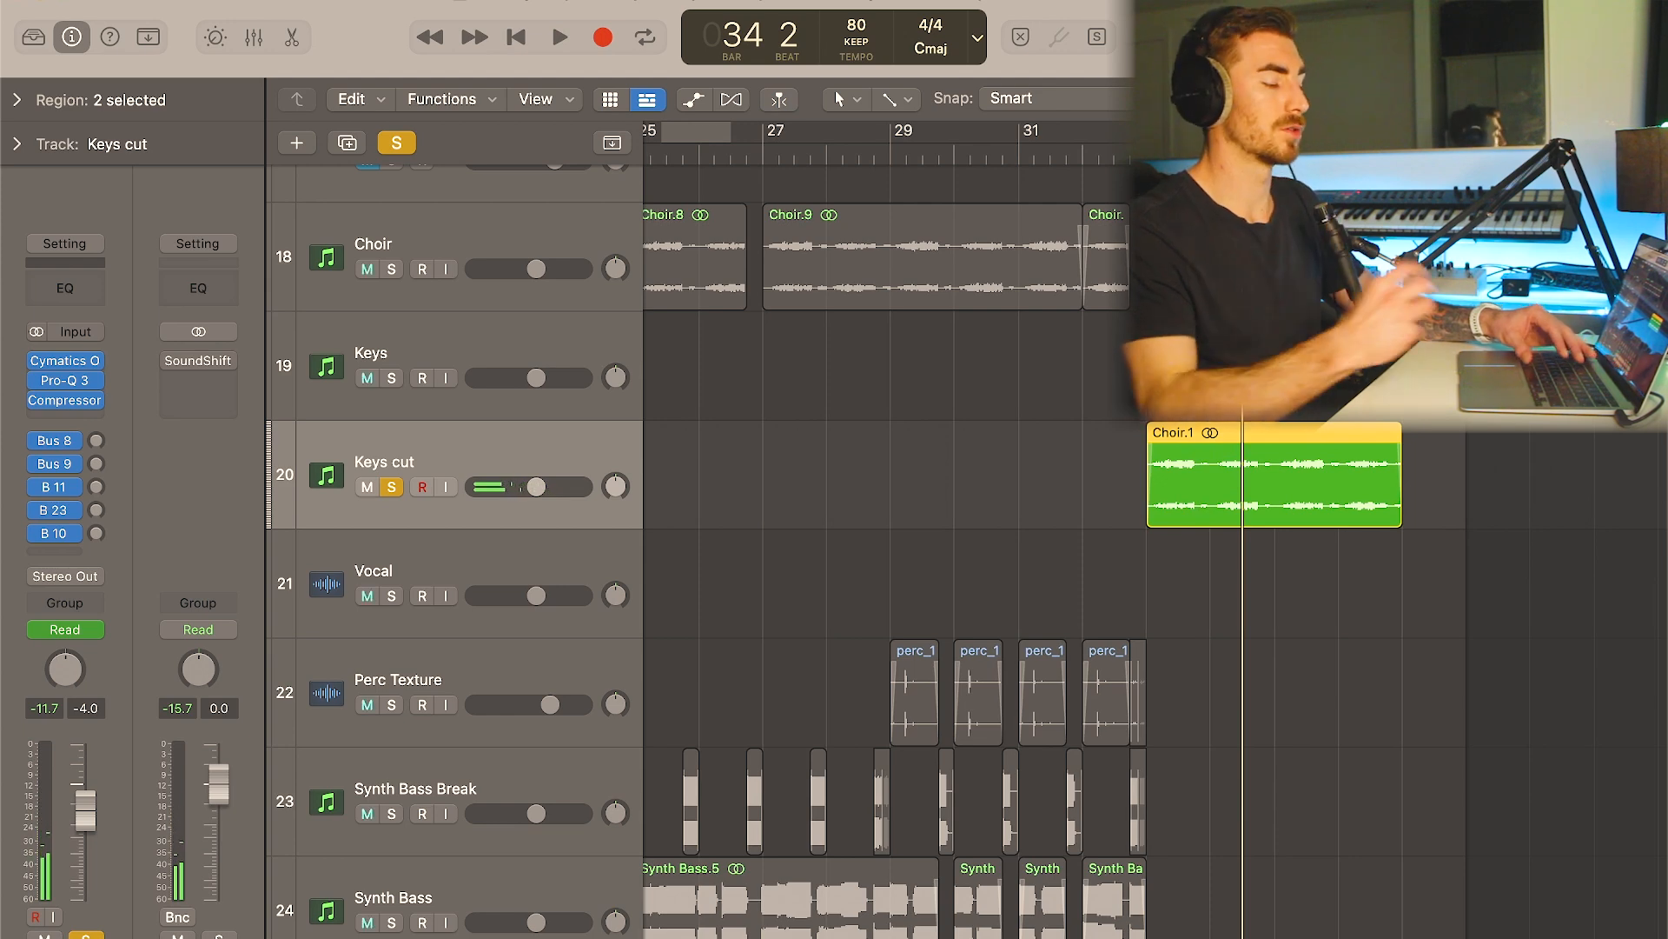
key(s)
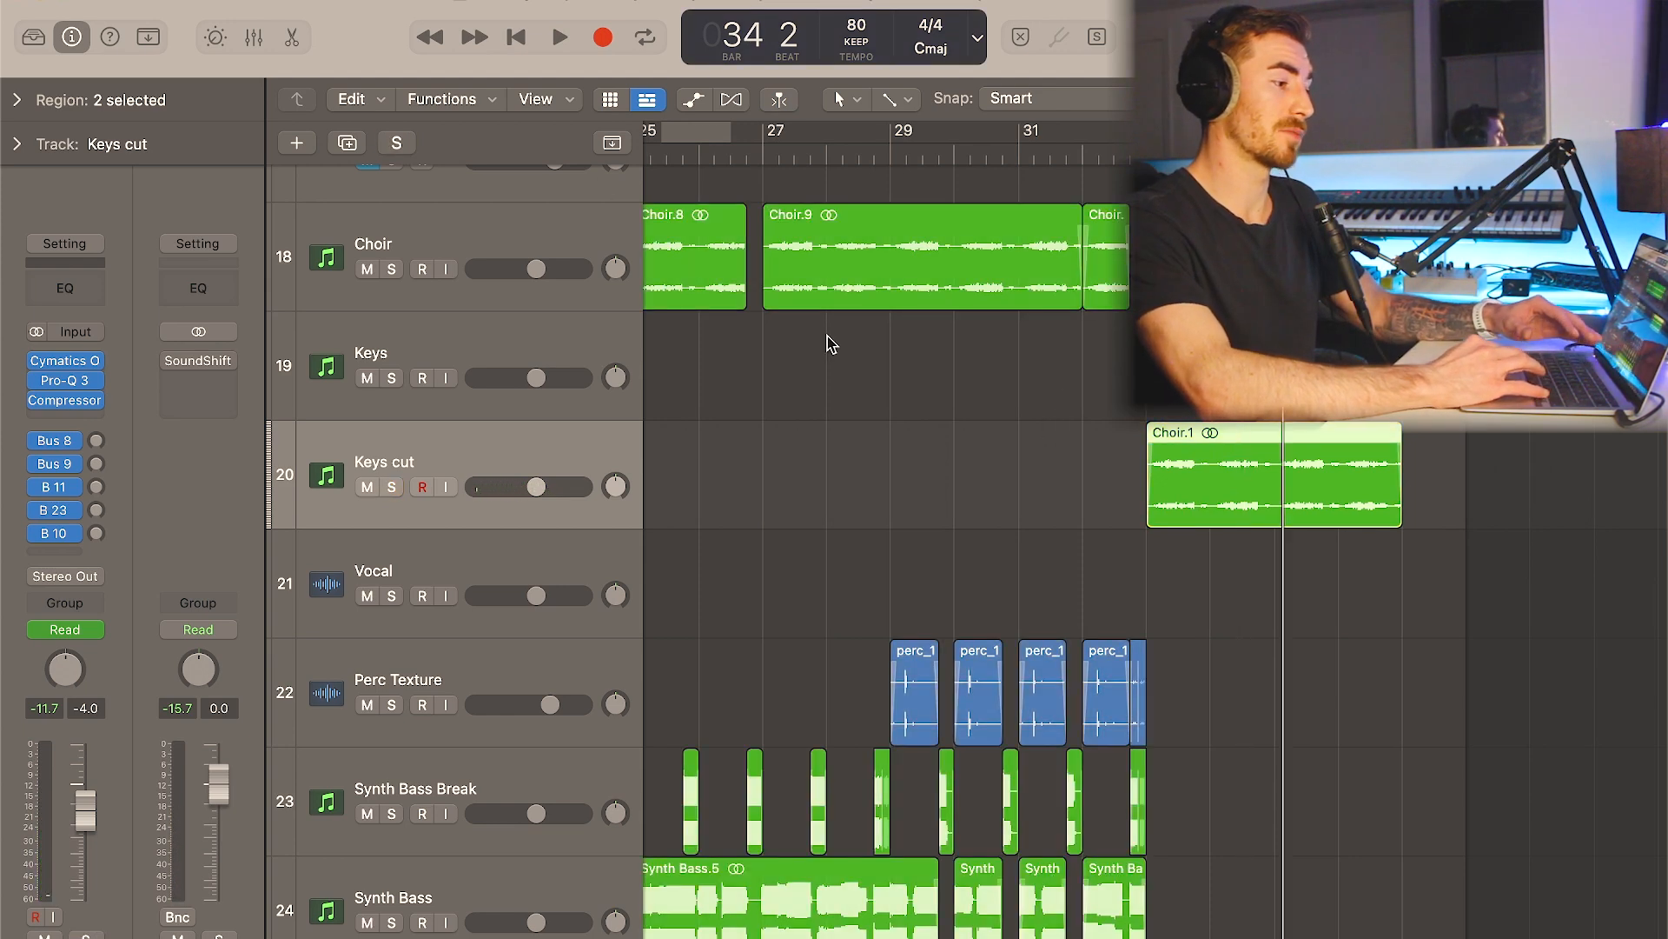
- Clear the region selection, return the playhead to the start of the project and play the full arrangement
scroll(832, 344, down, 5)
click(1260, 365)
scroll(1260, 365, down, 1)
scroll(1260, 365, up, 1)
key(Return)
key(space)
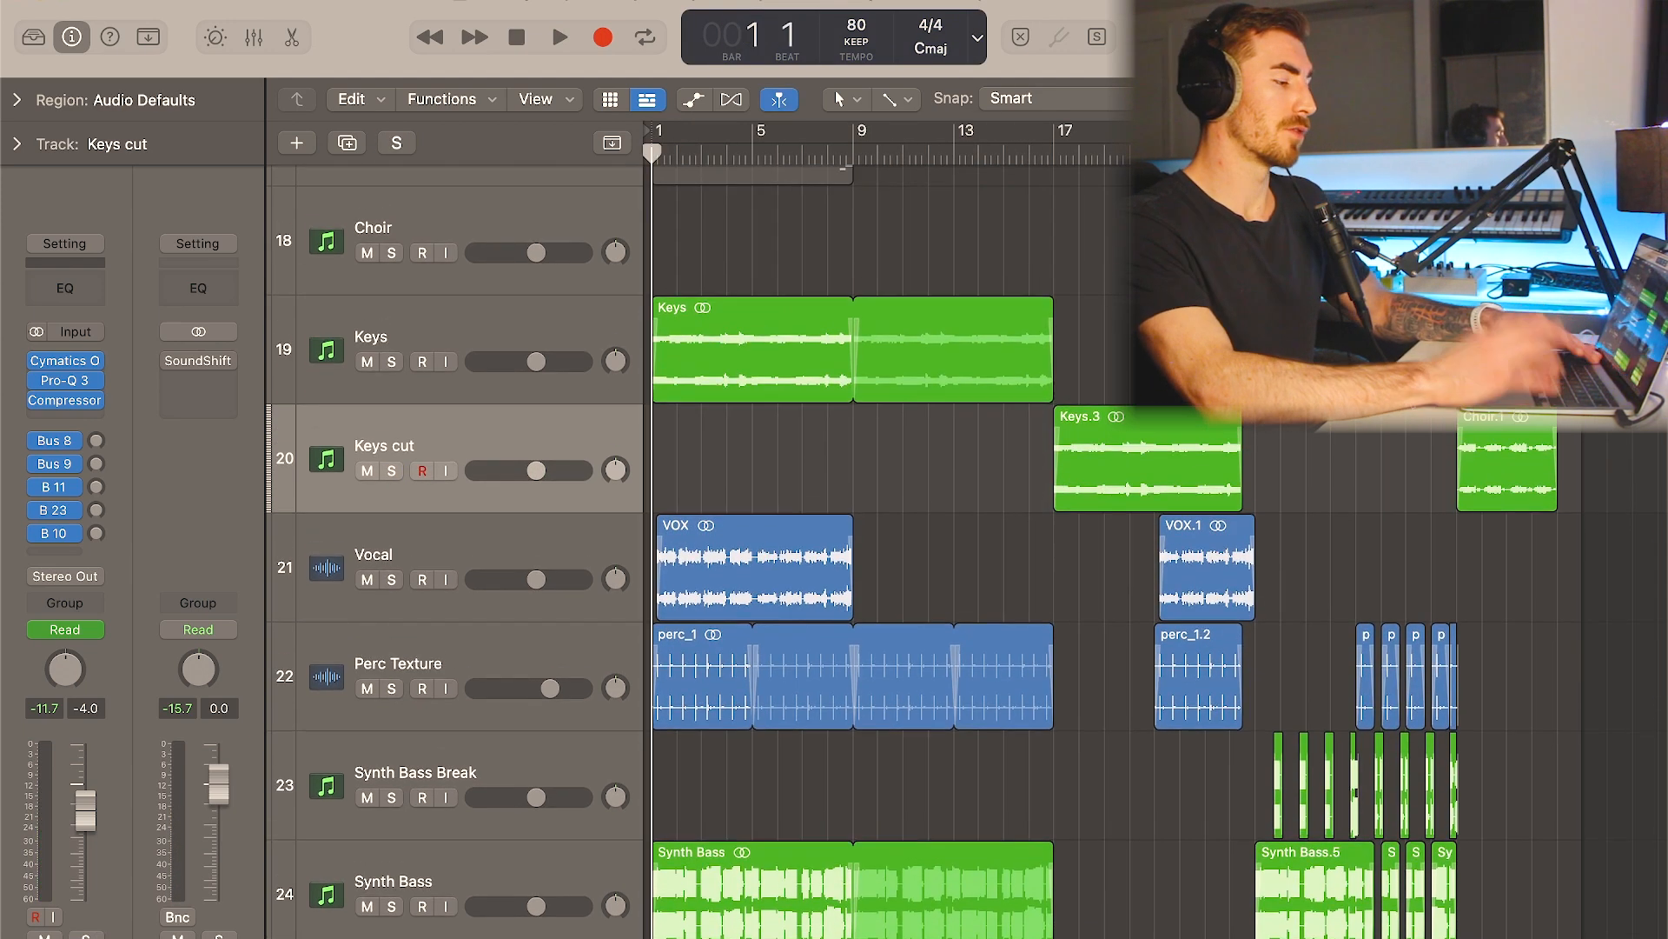